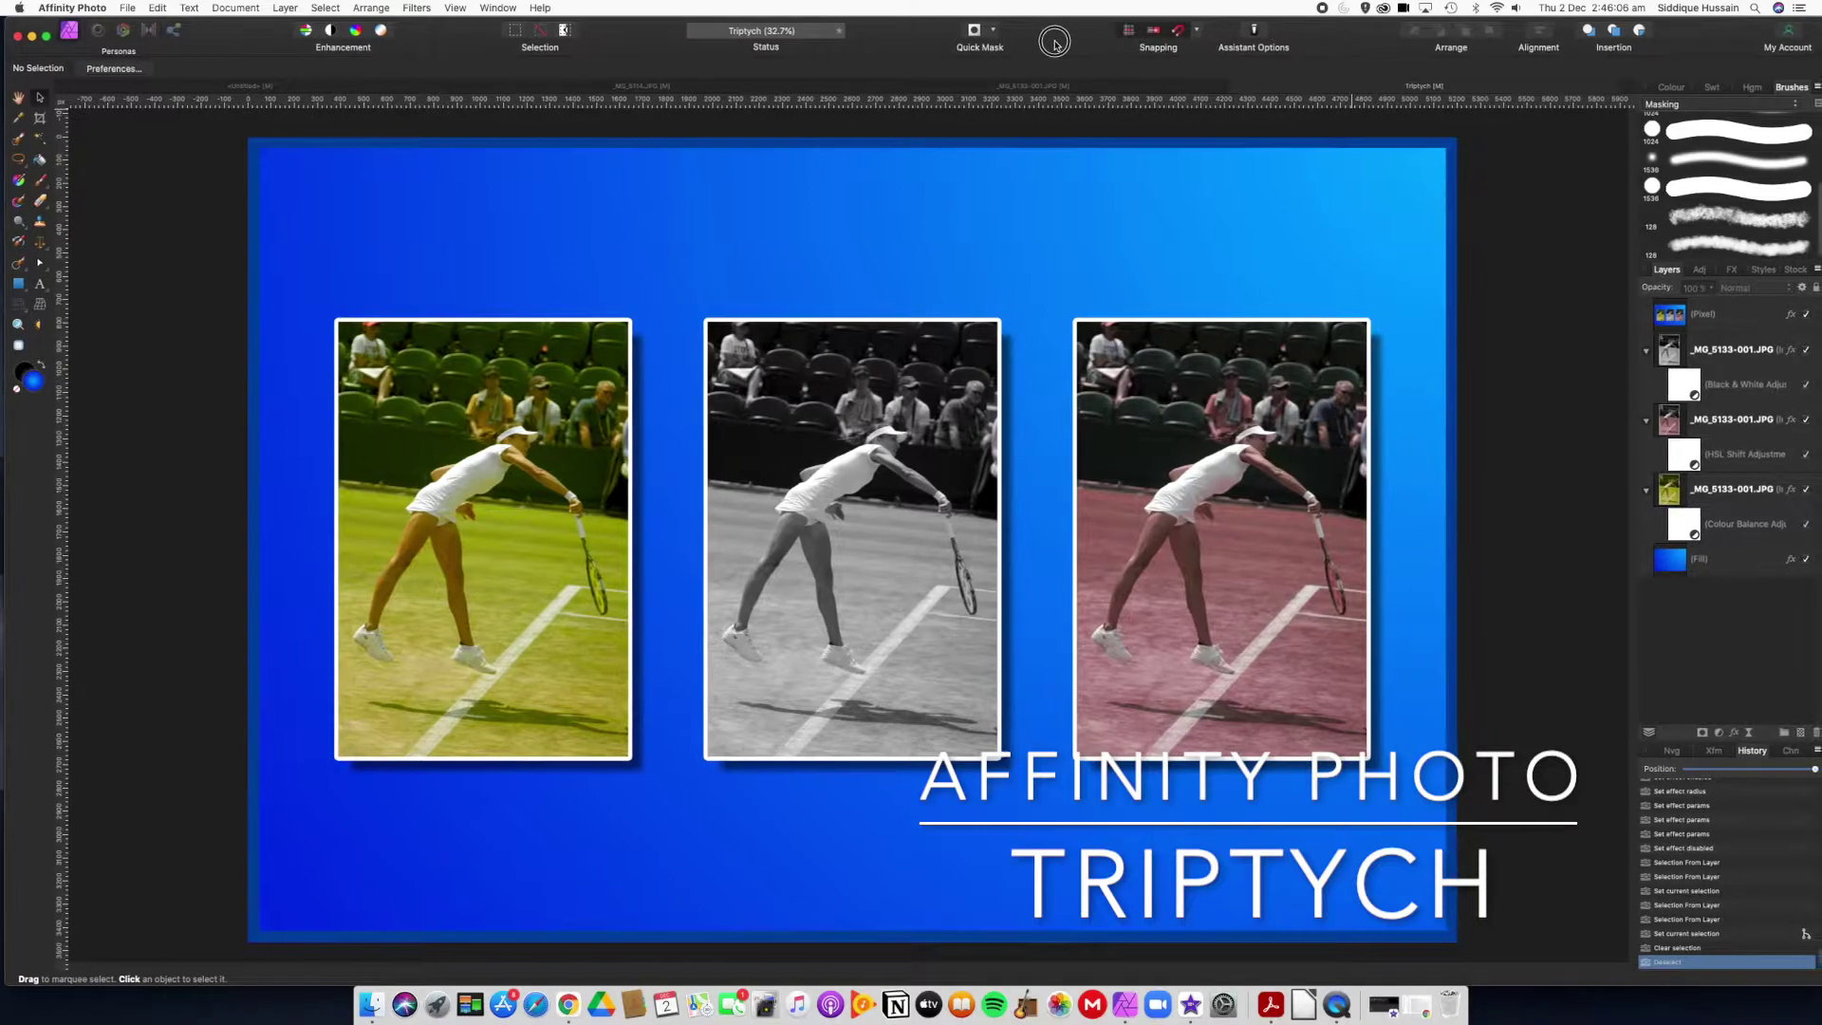
Step: Revert the current document to its earliest history state
click(1060, 43)
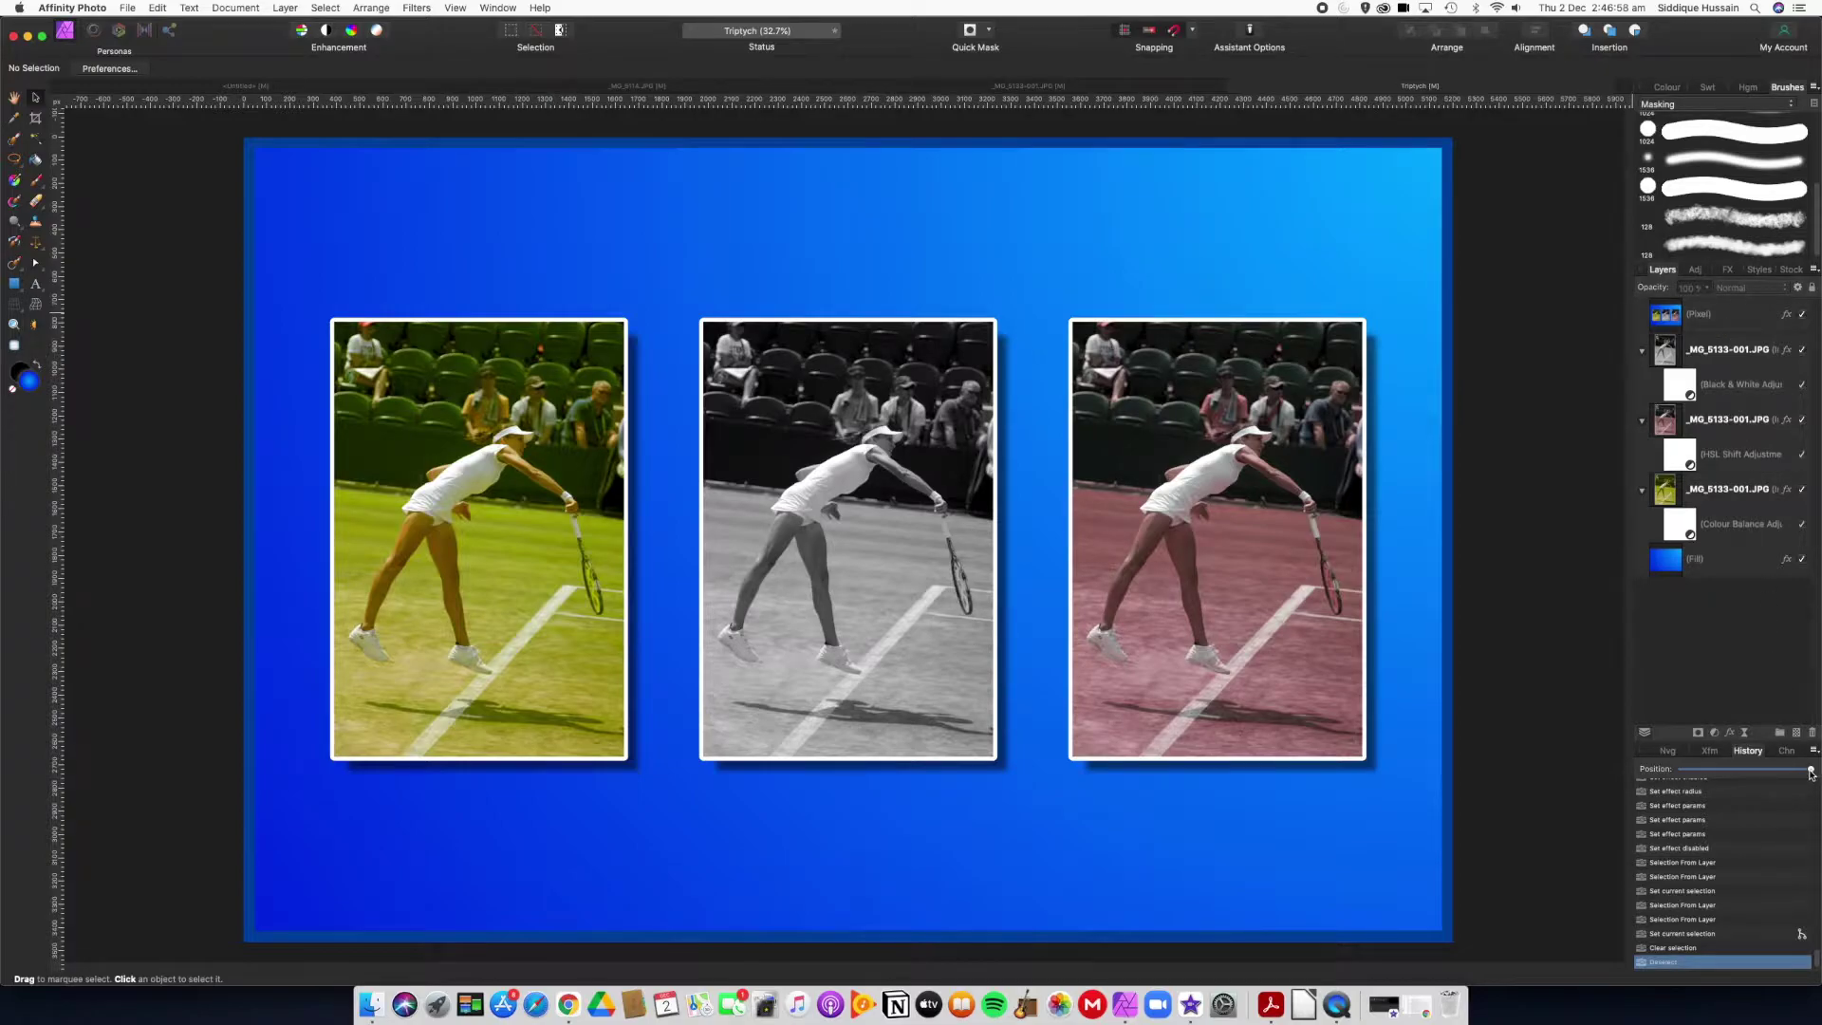
drag(1811, 772, 1619, 770)
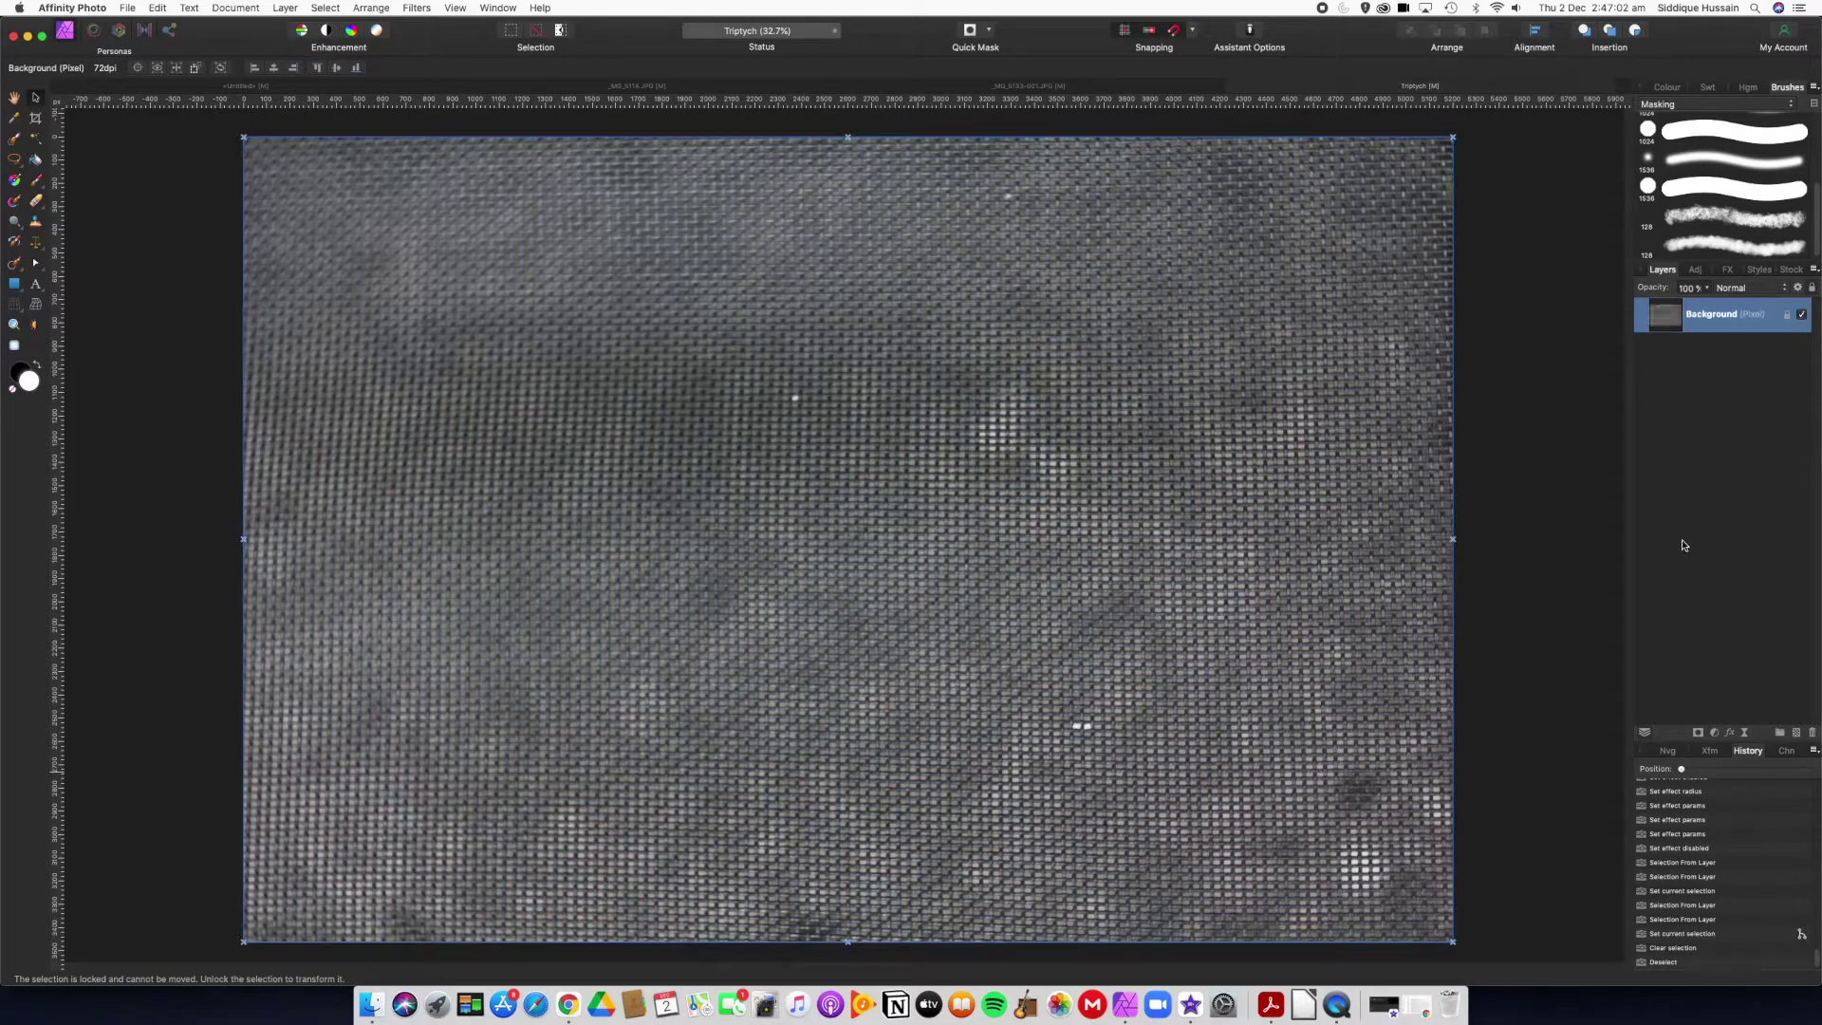
right_click(1708, 323)
click(1283, 318)
Step: Create a new 8R 10 × 8 inch photo document with an opaque white background
click(126, 8)
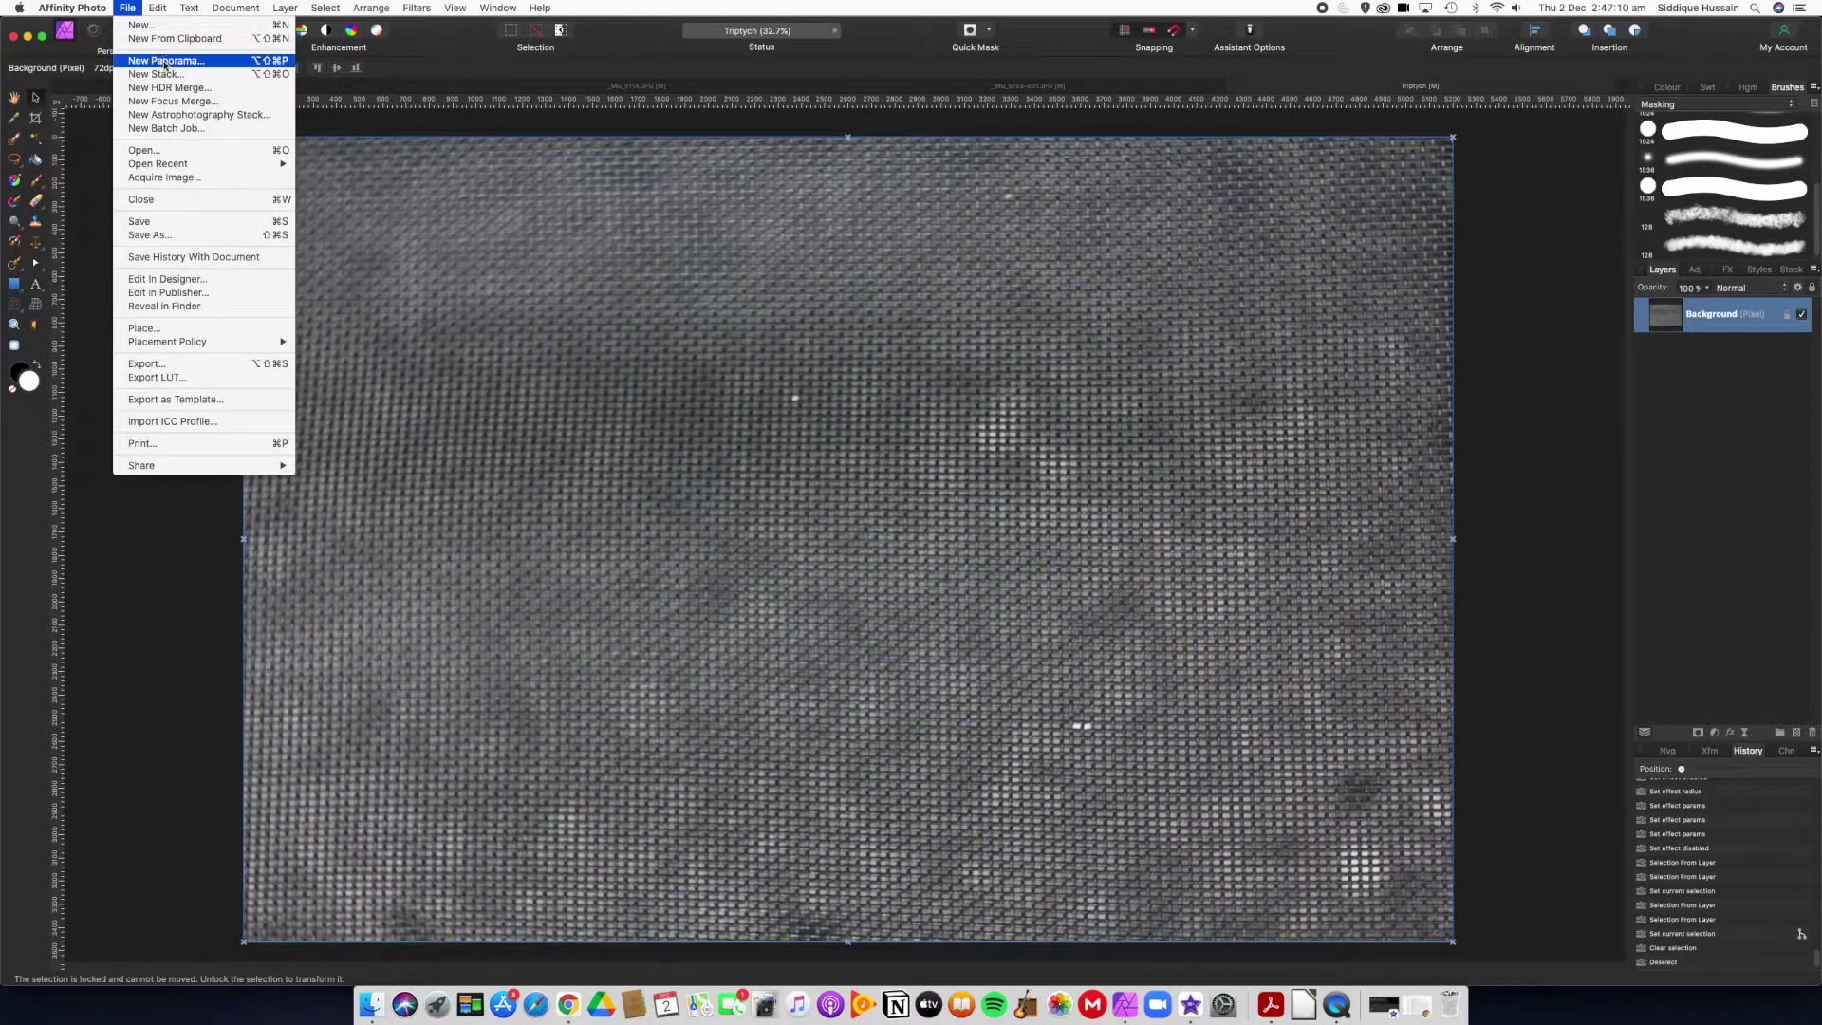
click(142, 26)
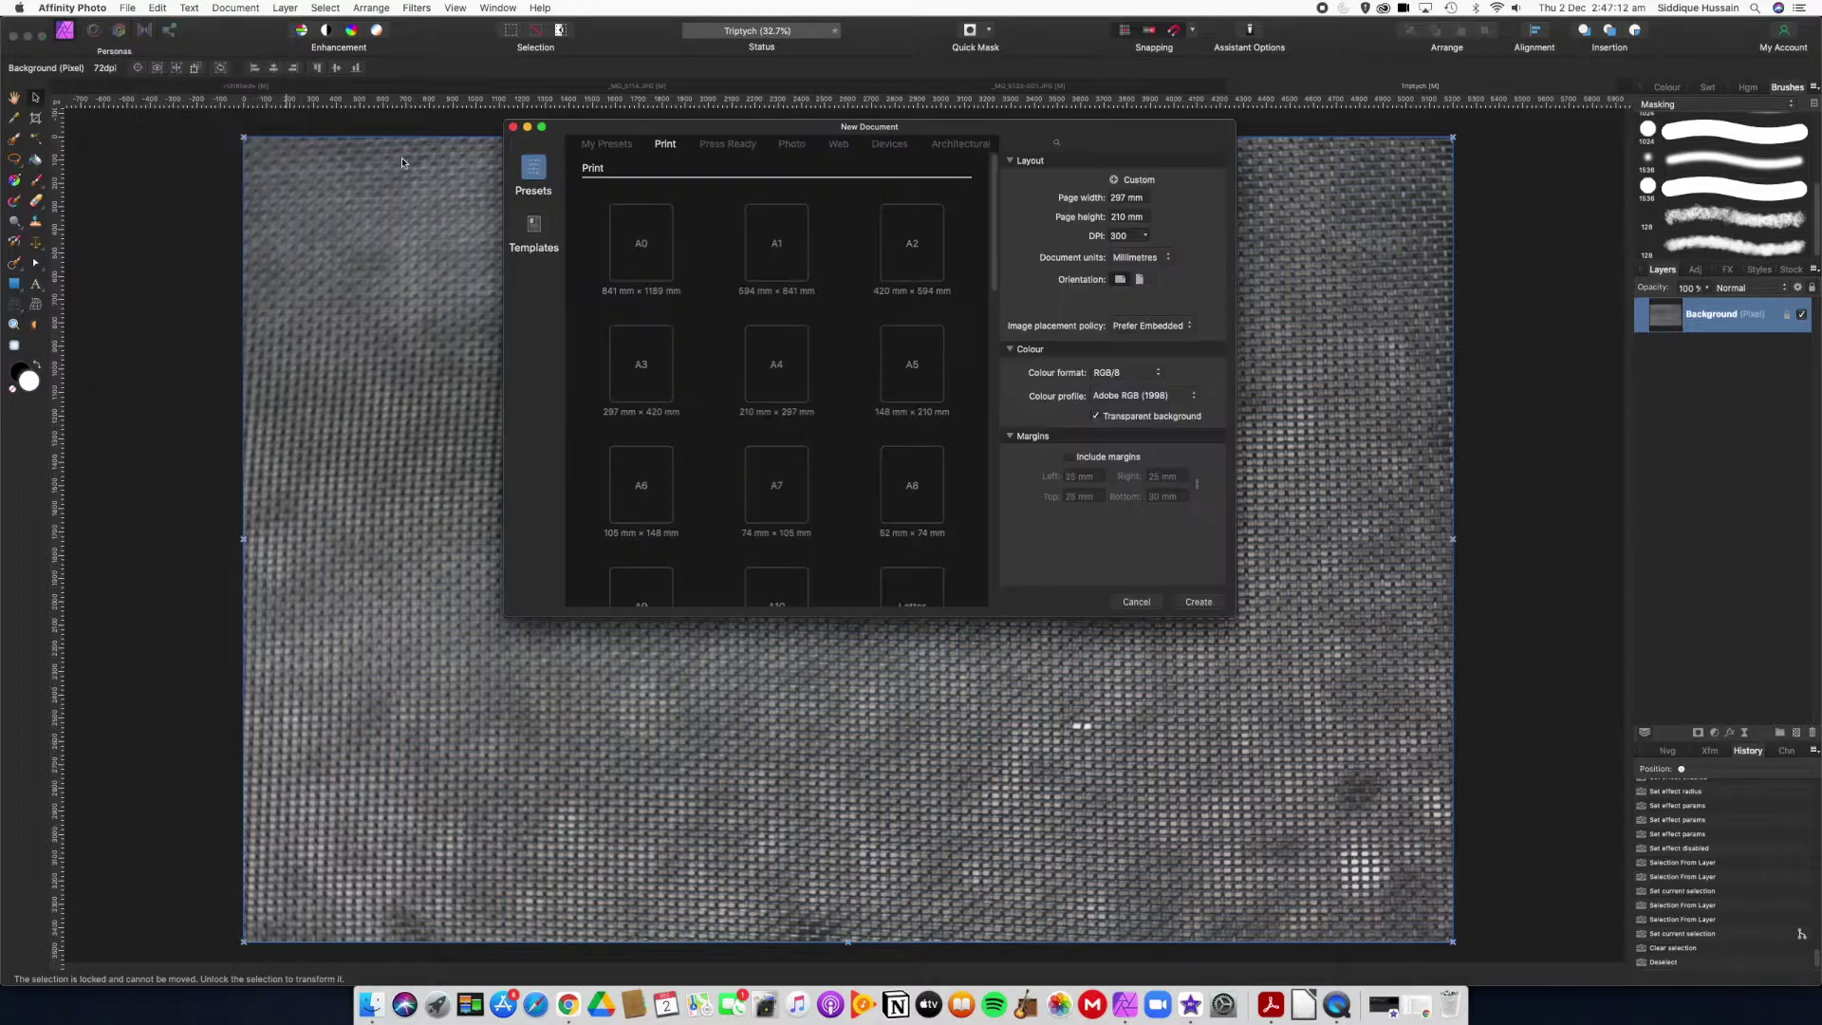
click(791, 145)
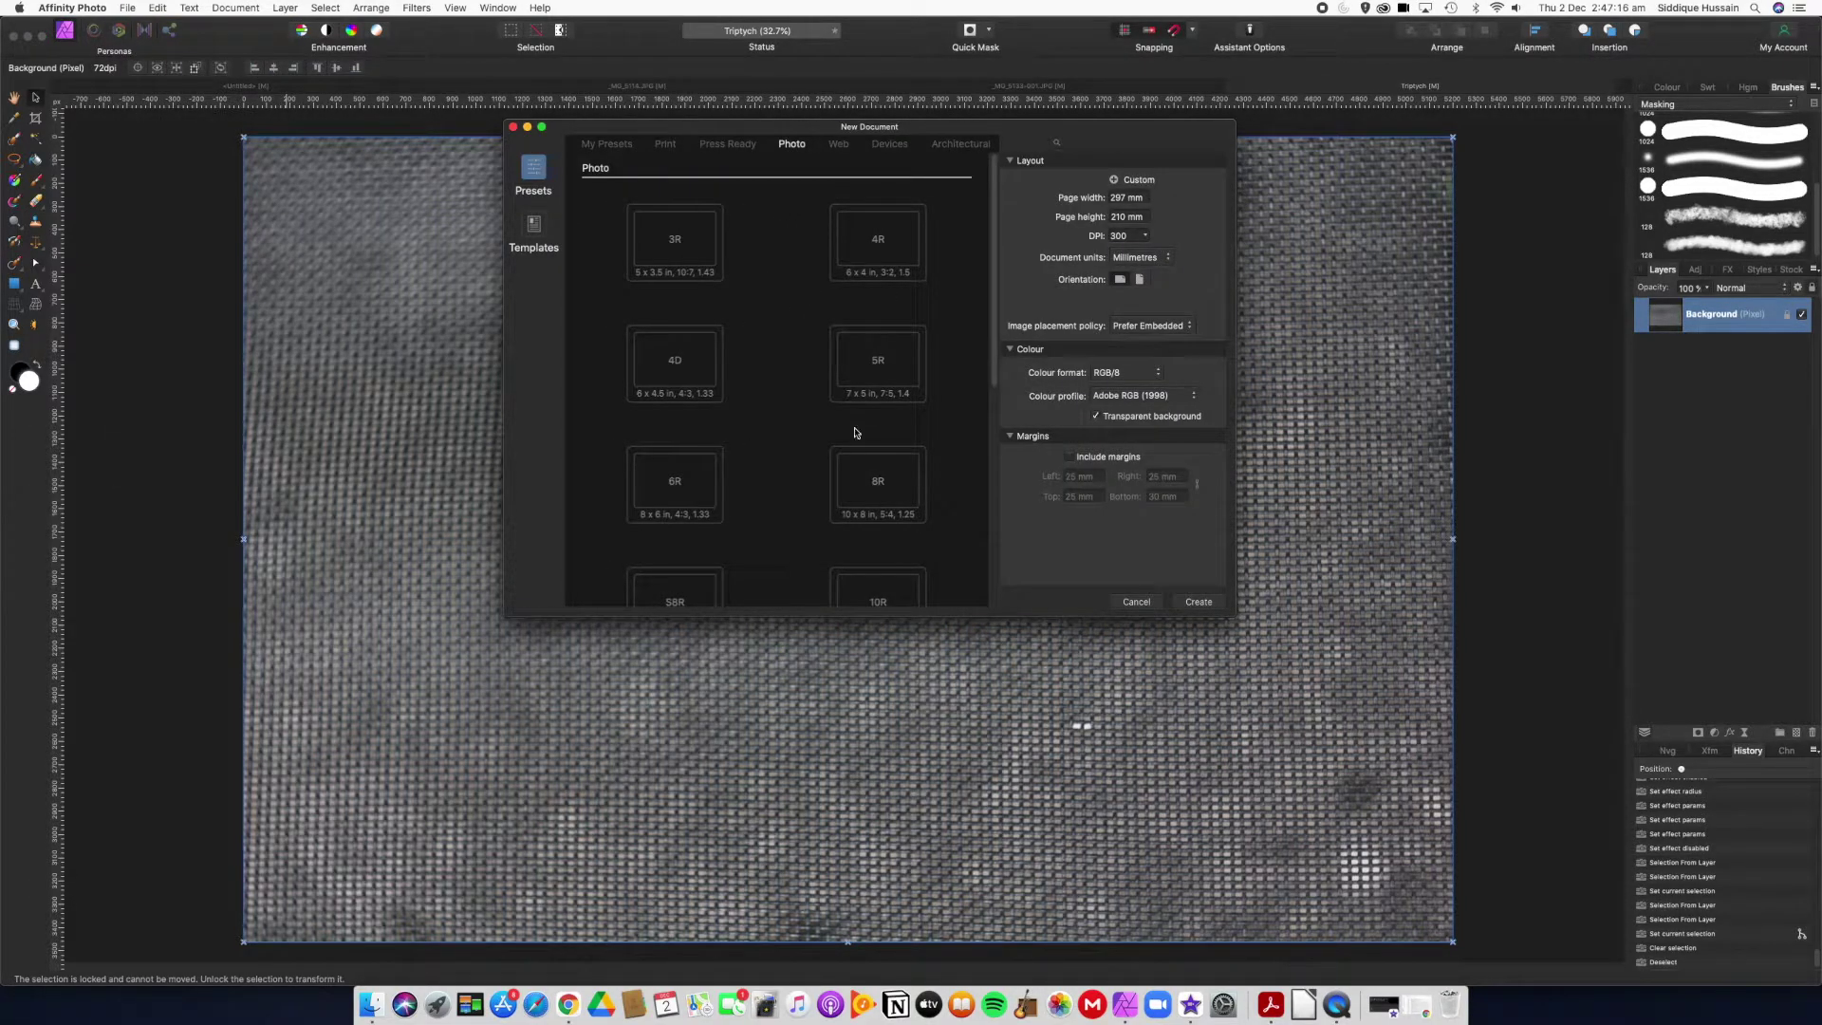
scroll(795, 454, down, 1)
scroll(795, 454, down, 6)
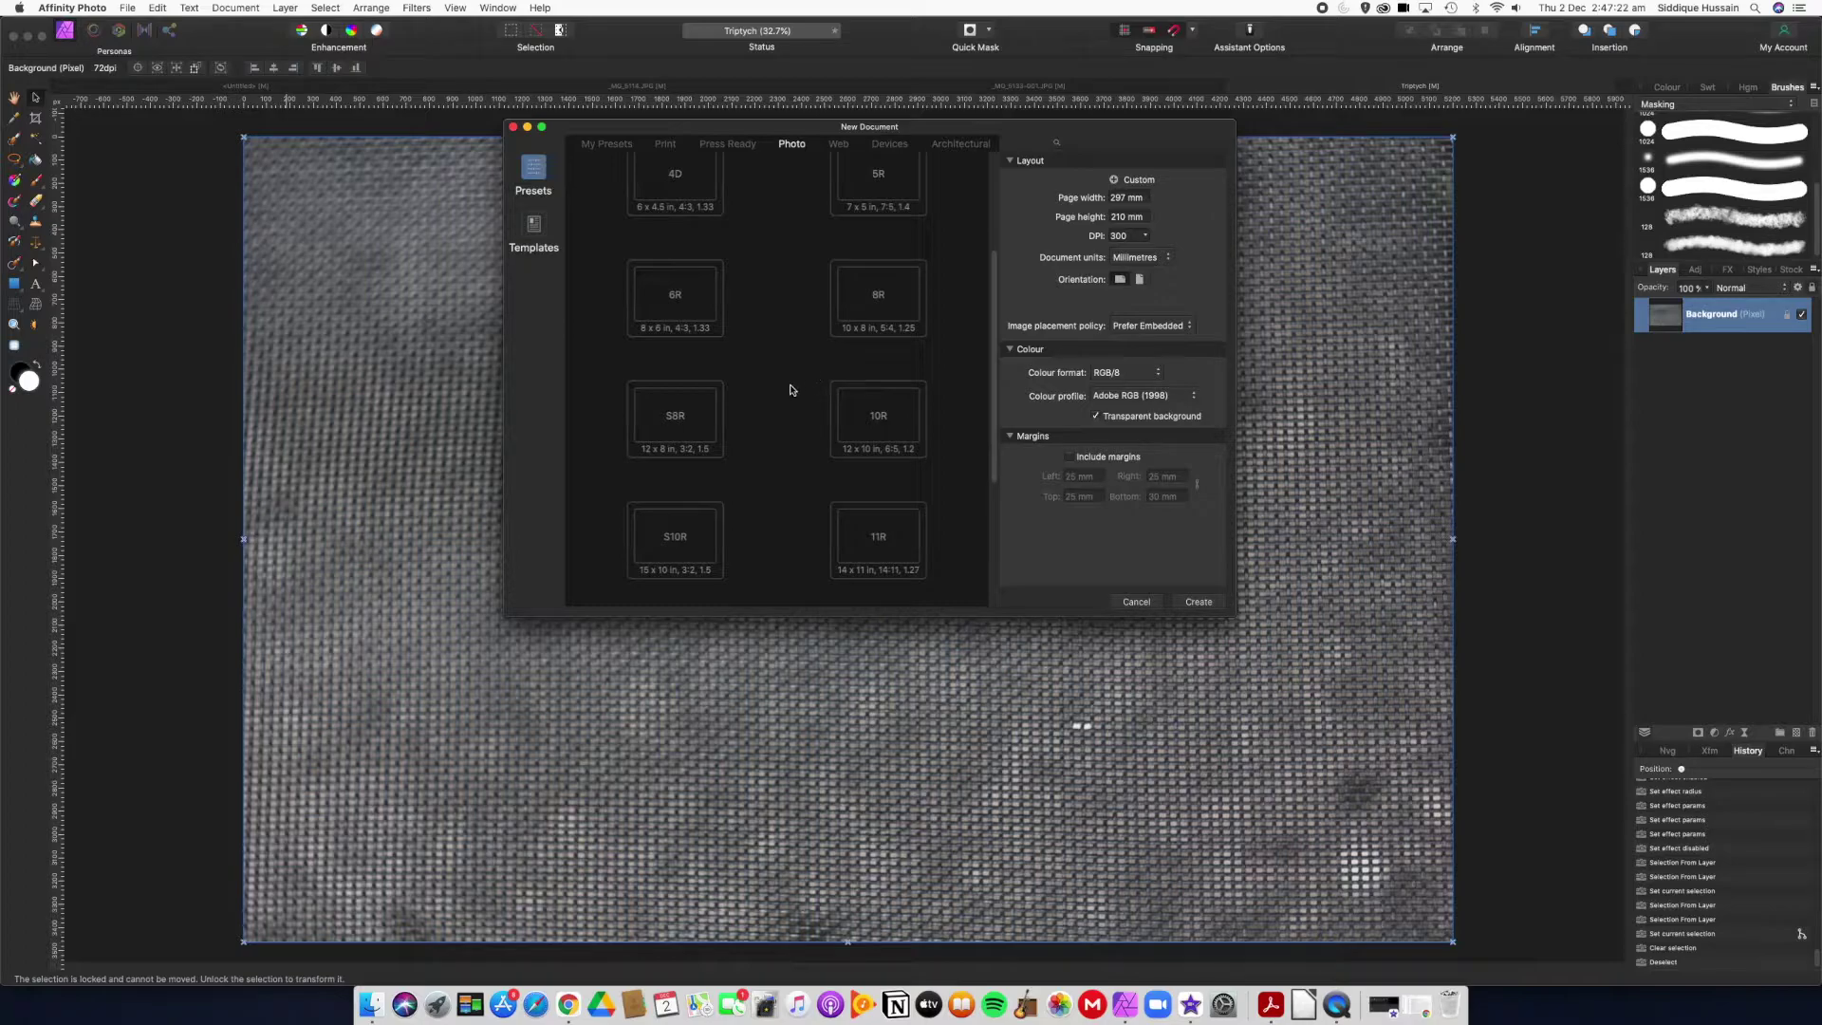
click(860, 313)
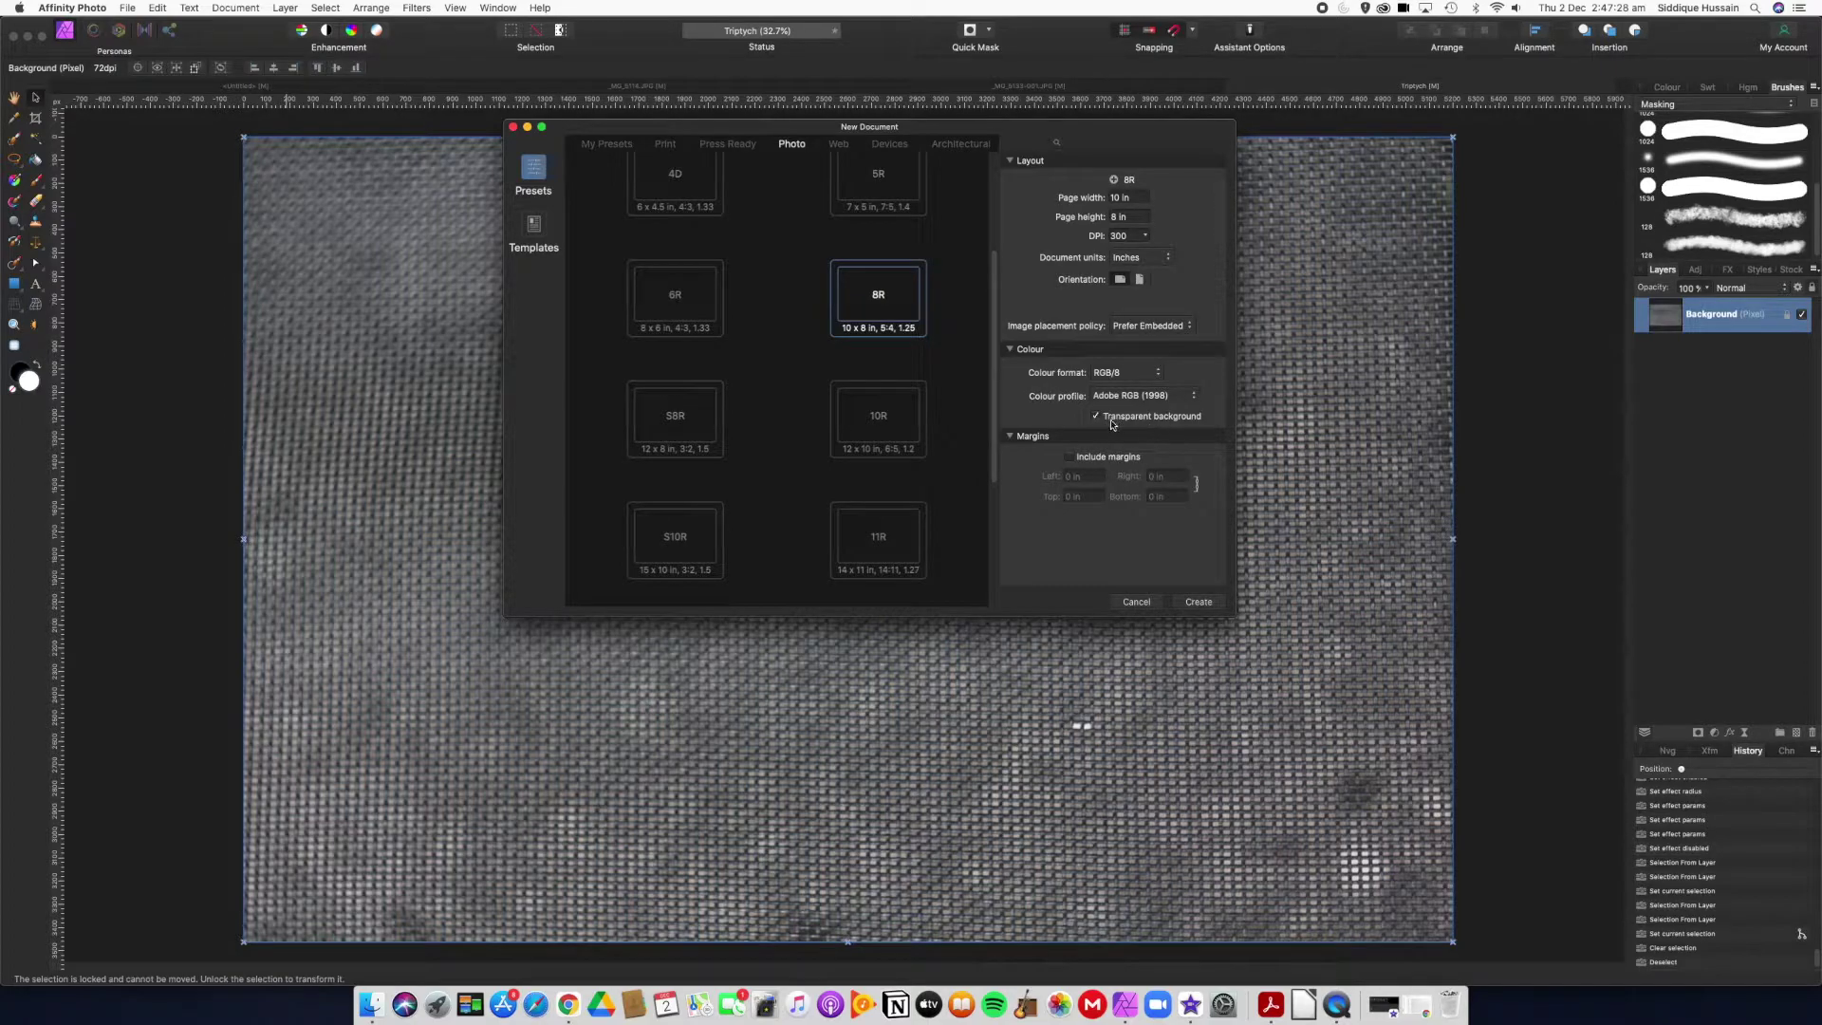
click(1097, 417)
click(1199, 602)
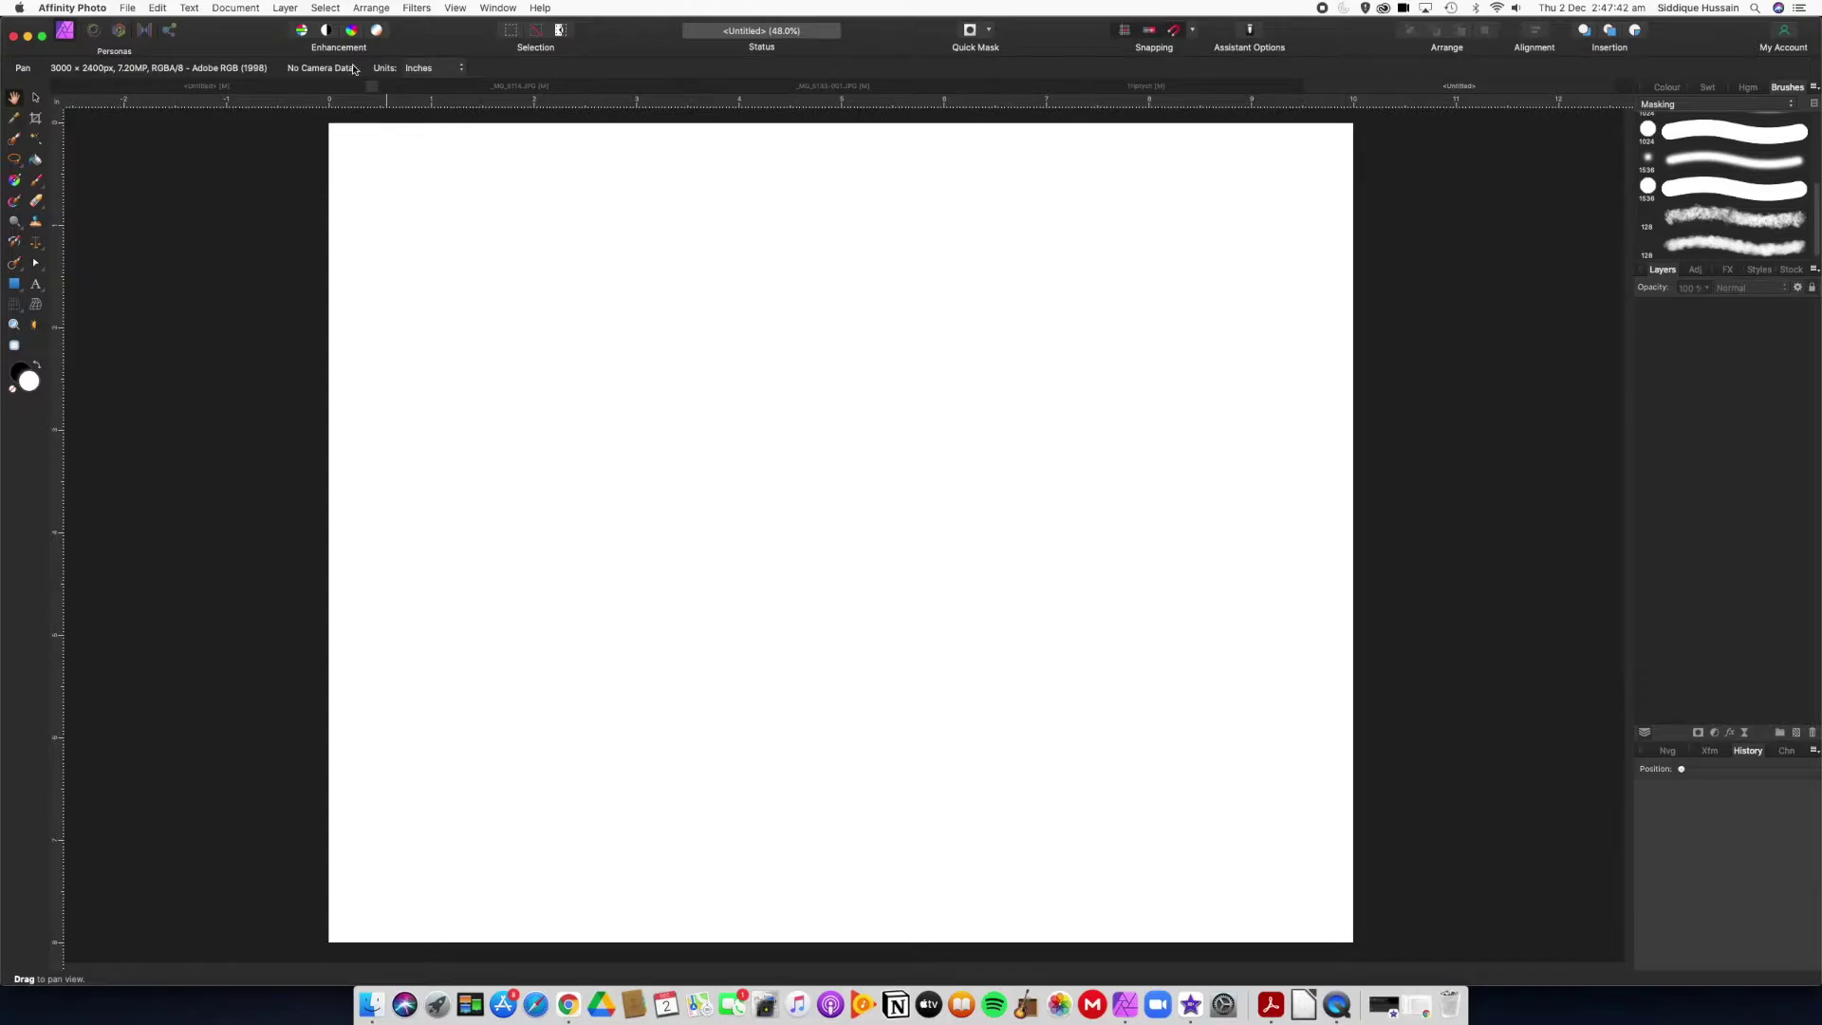
Step: Add a fill layer with a black-to-white linear gradient from page centre to top-left corner
click(287, 9)
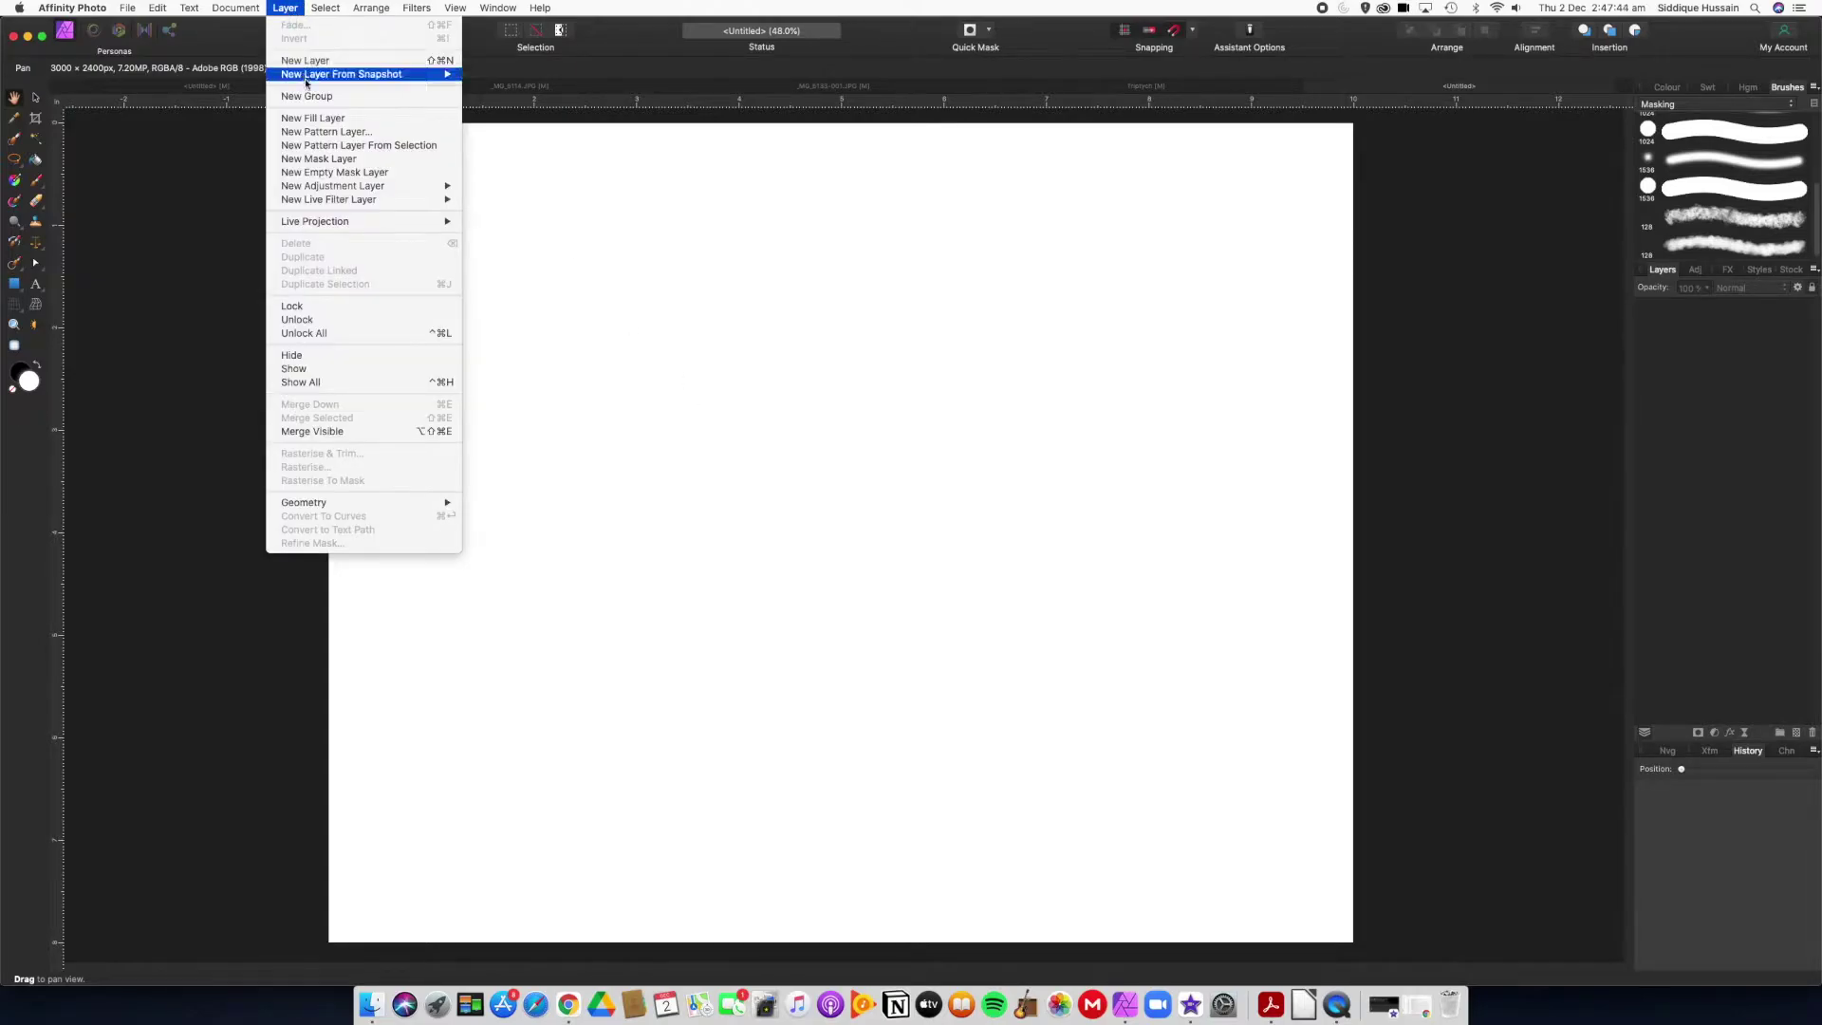
click(323, 120)
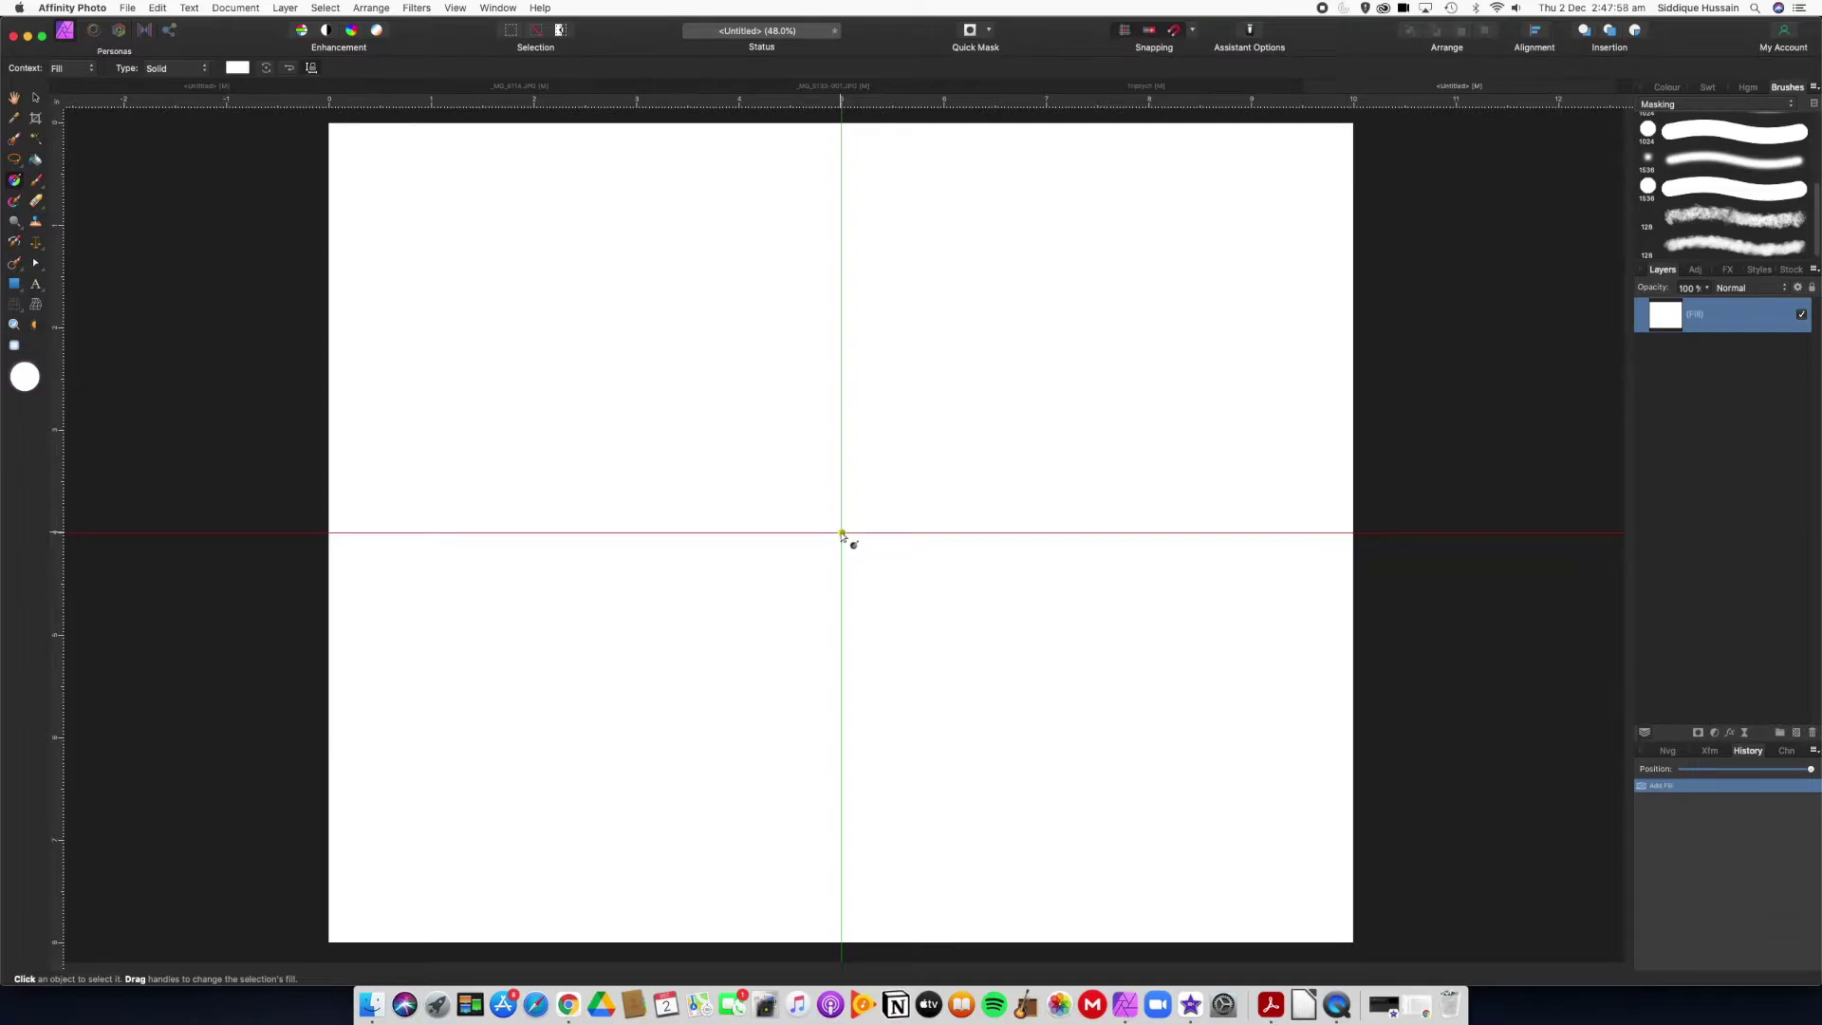
drag(842, 534, 315, 111)
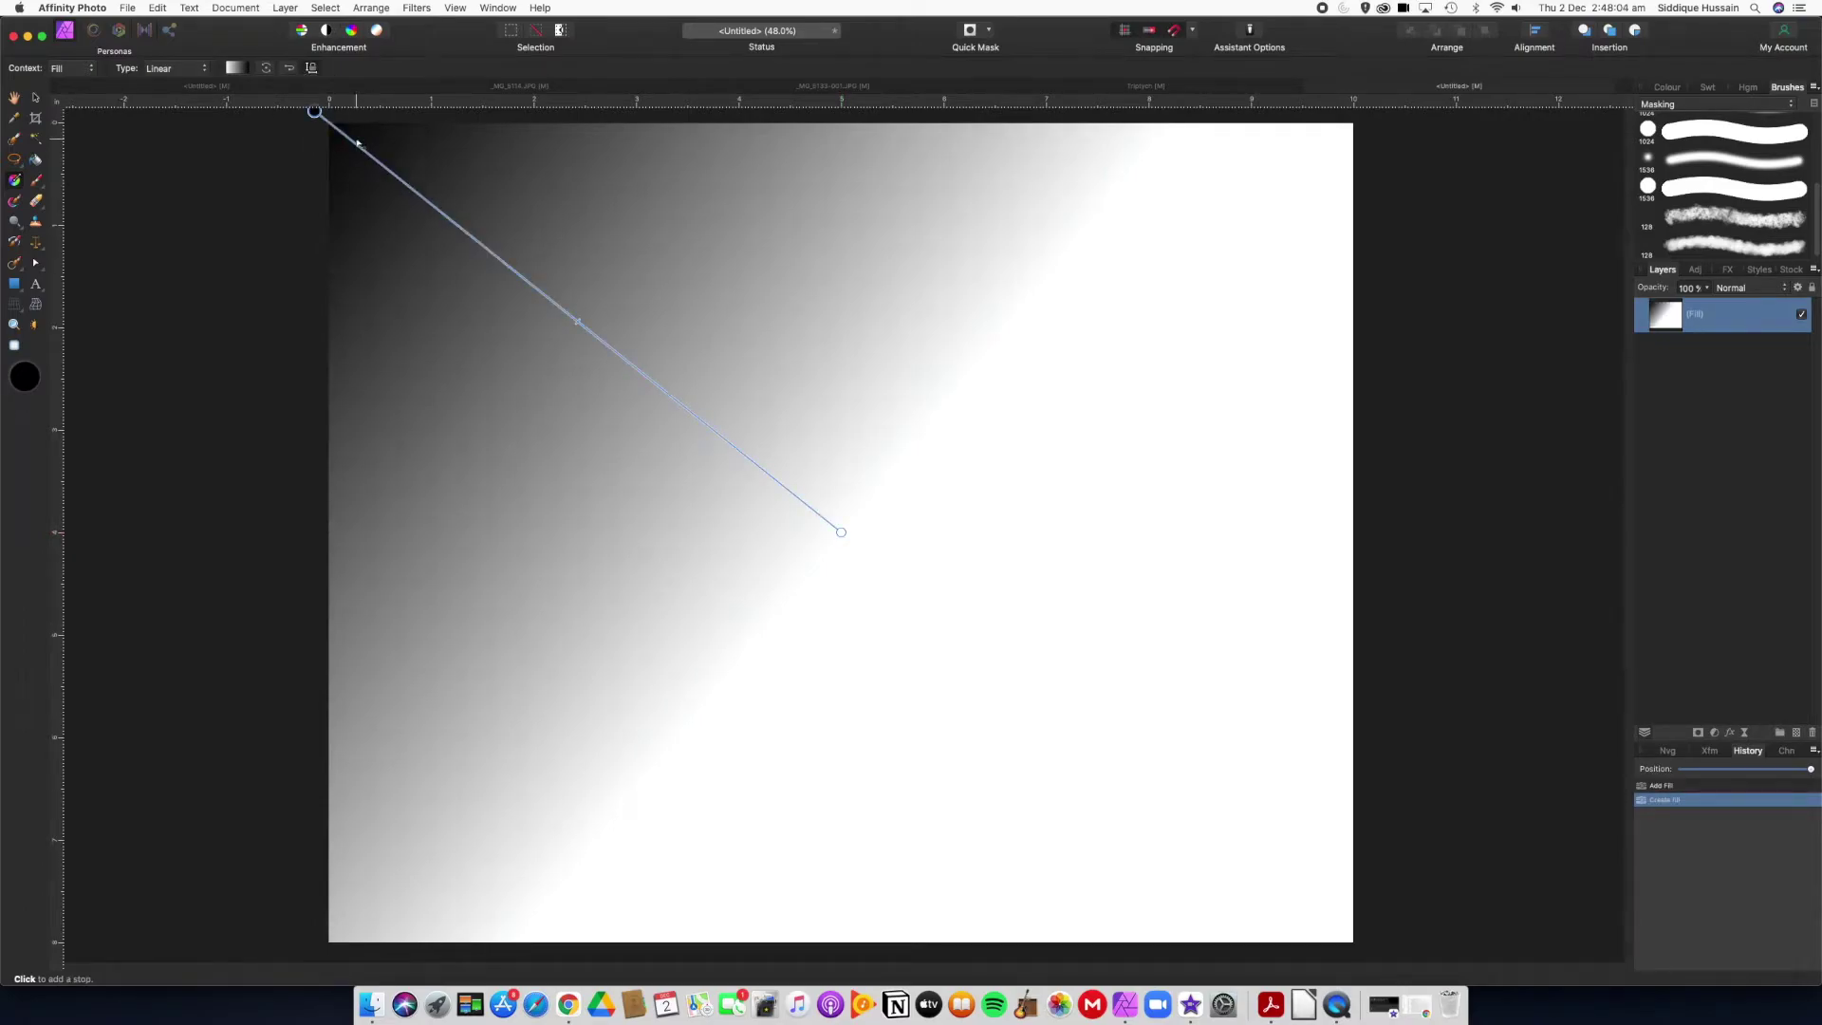
scroll(507, 263, down, 3)
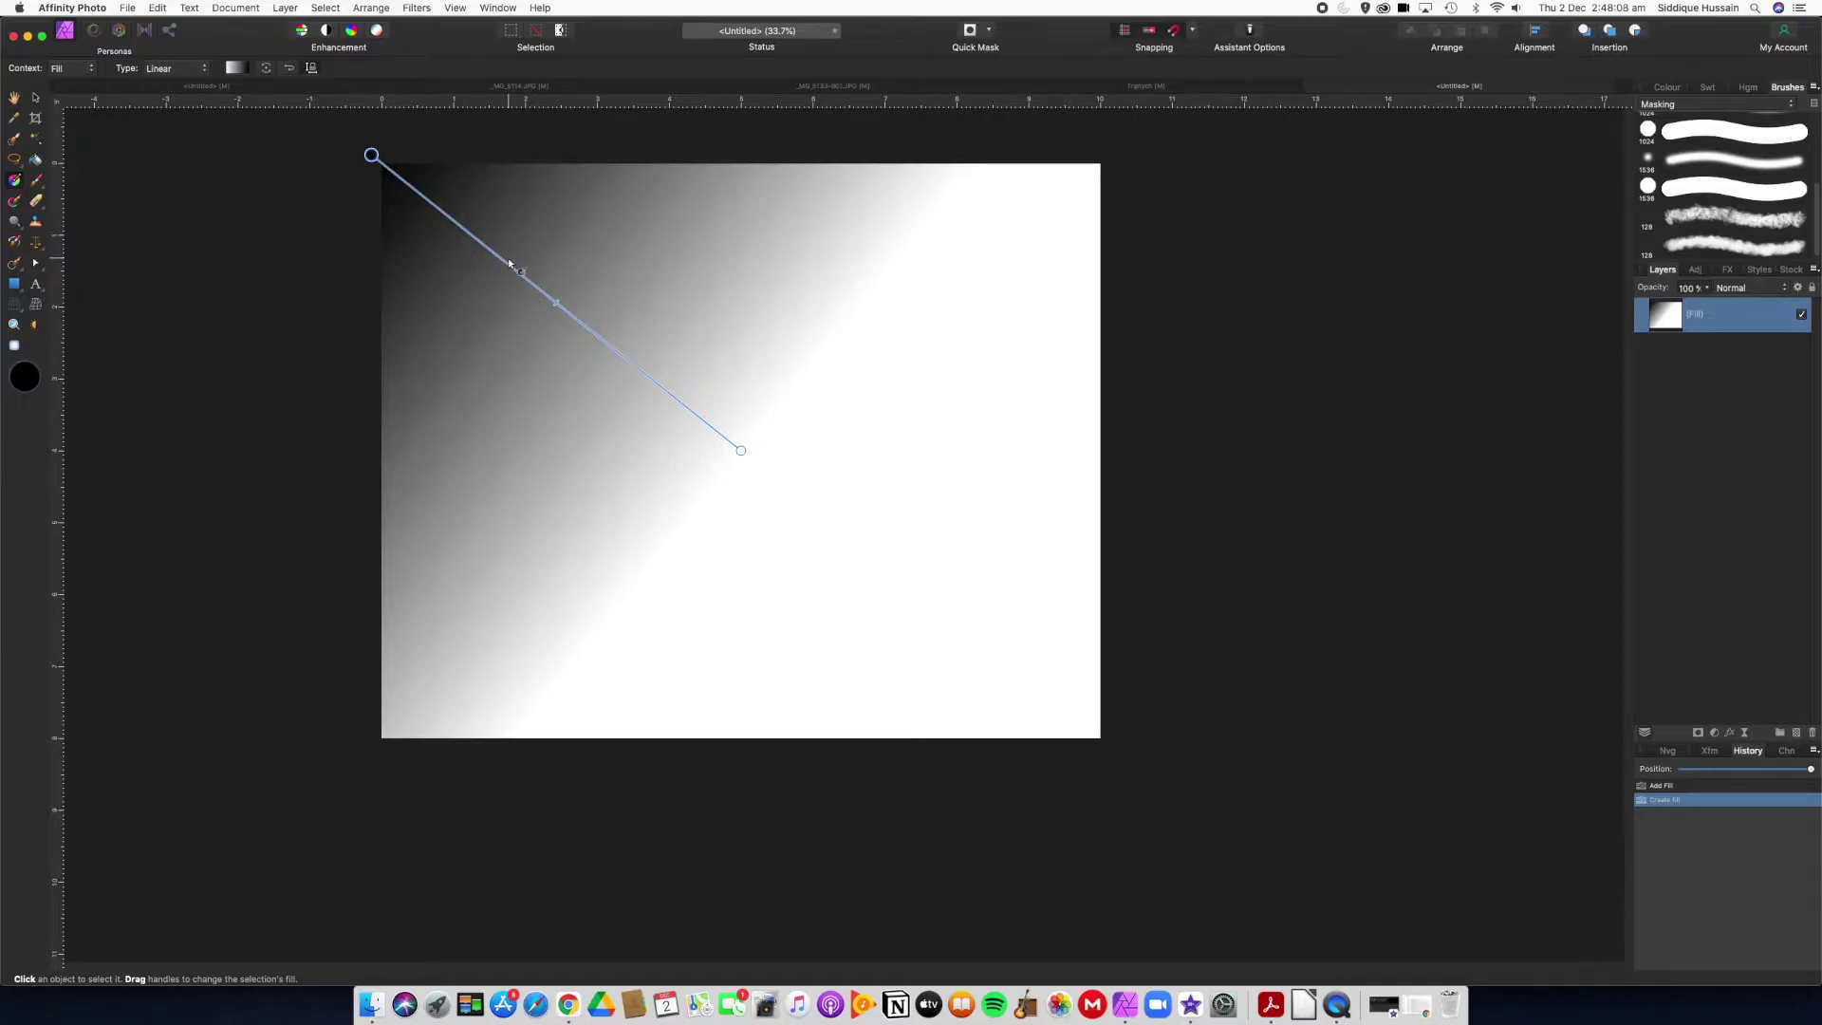
scroll(510, 264, up, 2)
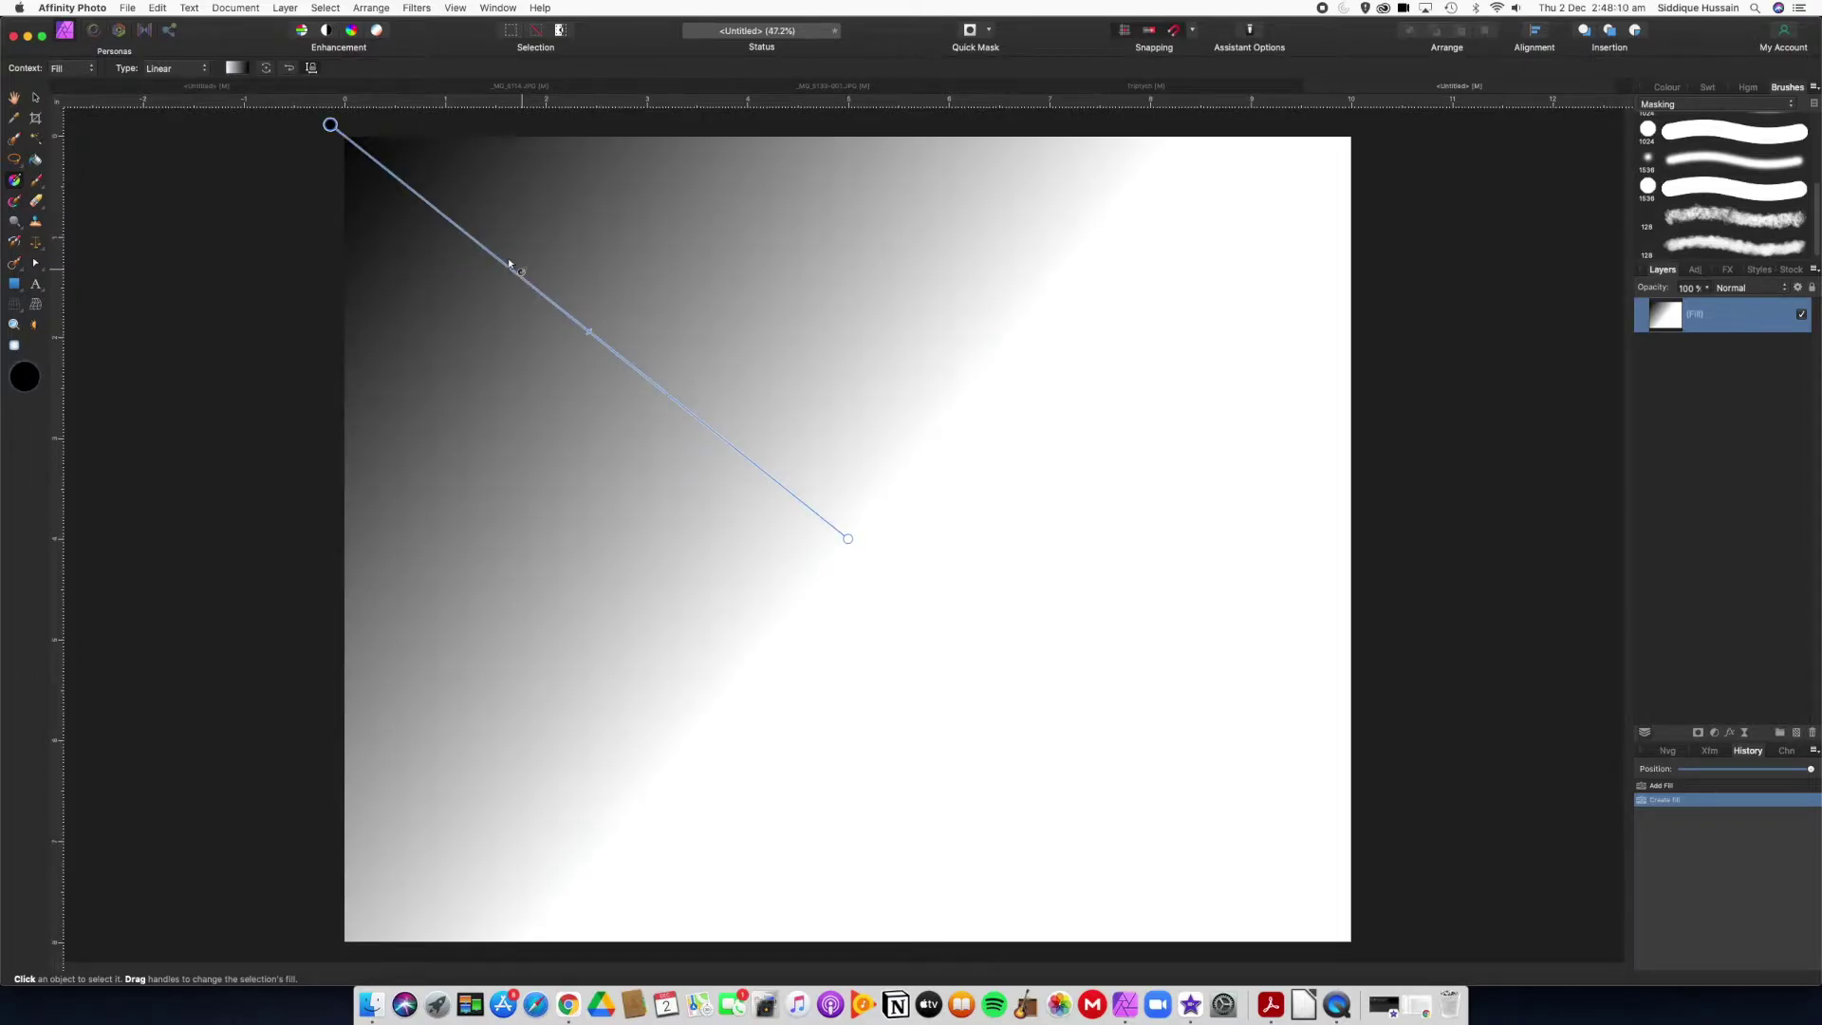
scroll(605, 403, down, 2)
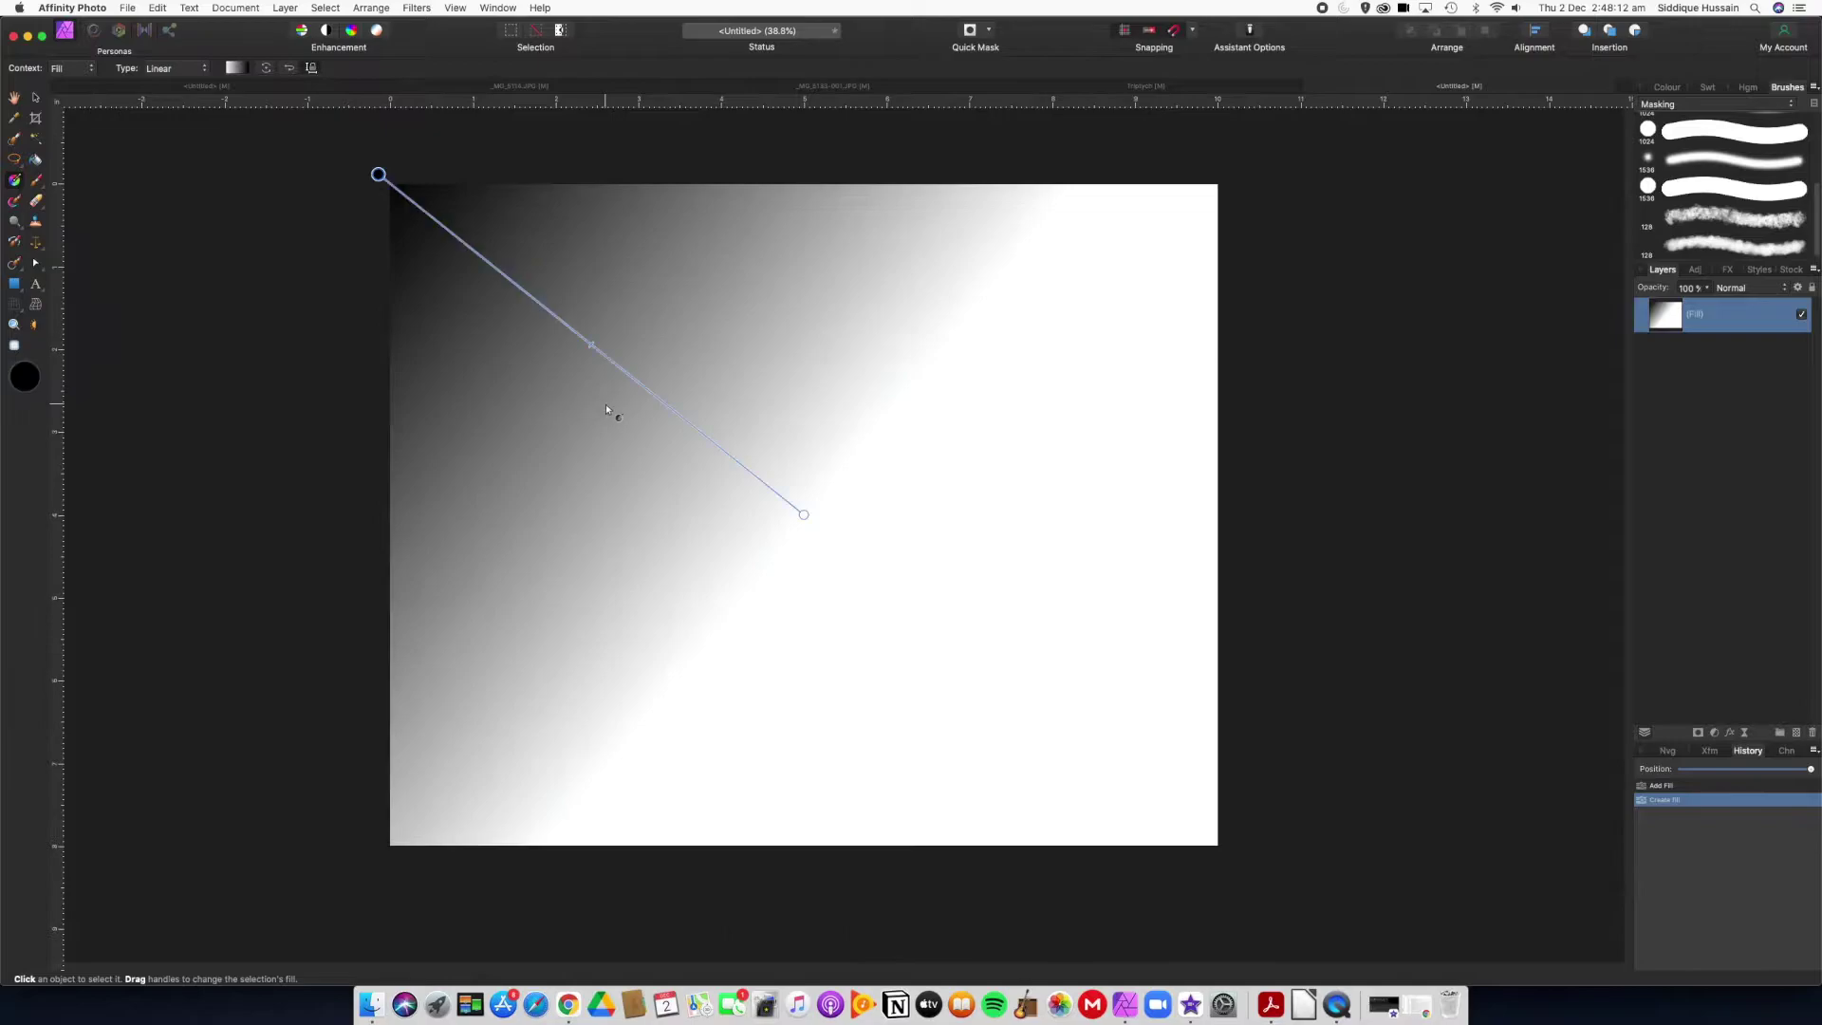
click(14, 96)
drag(699, 501, 765, 529)
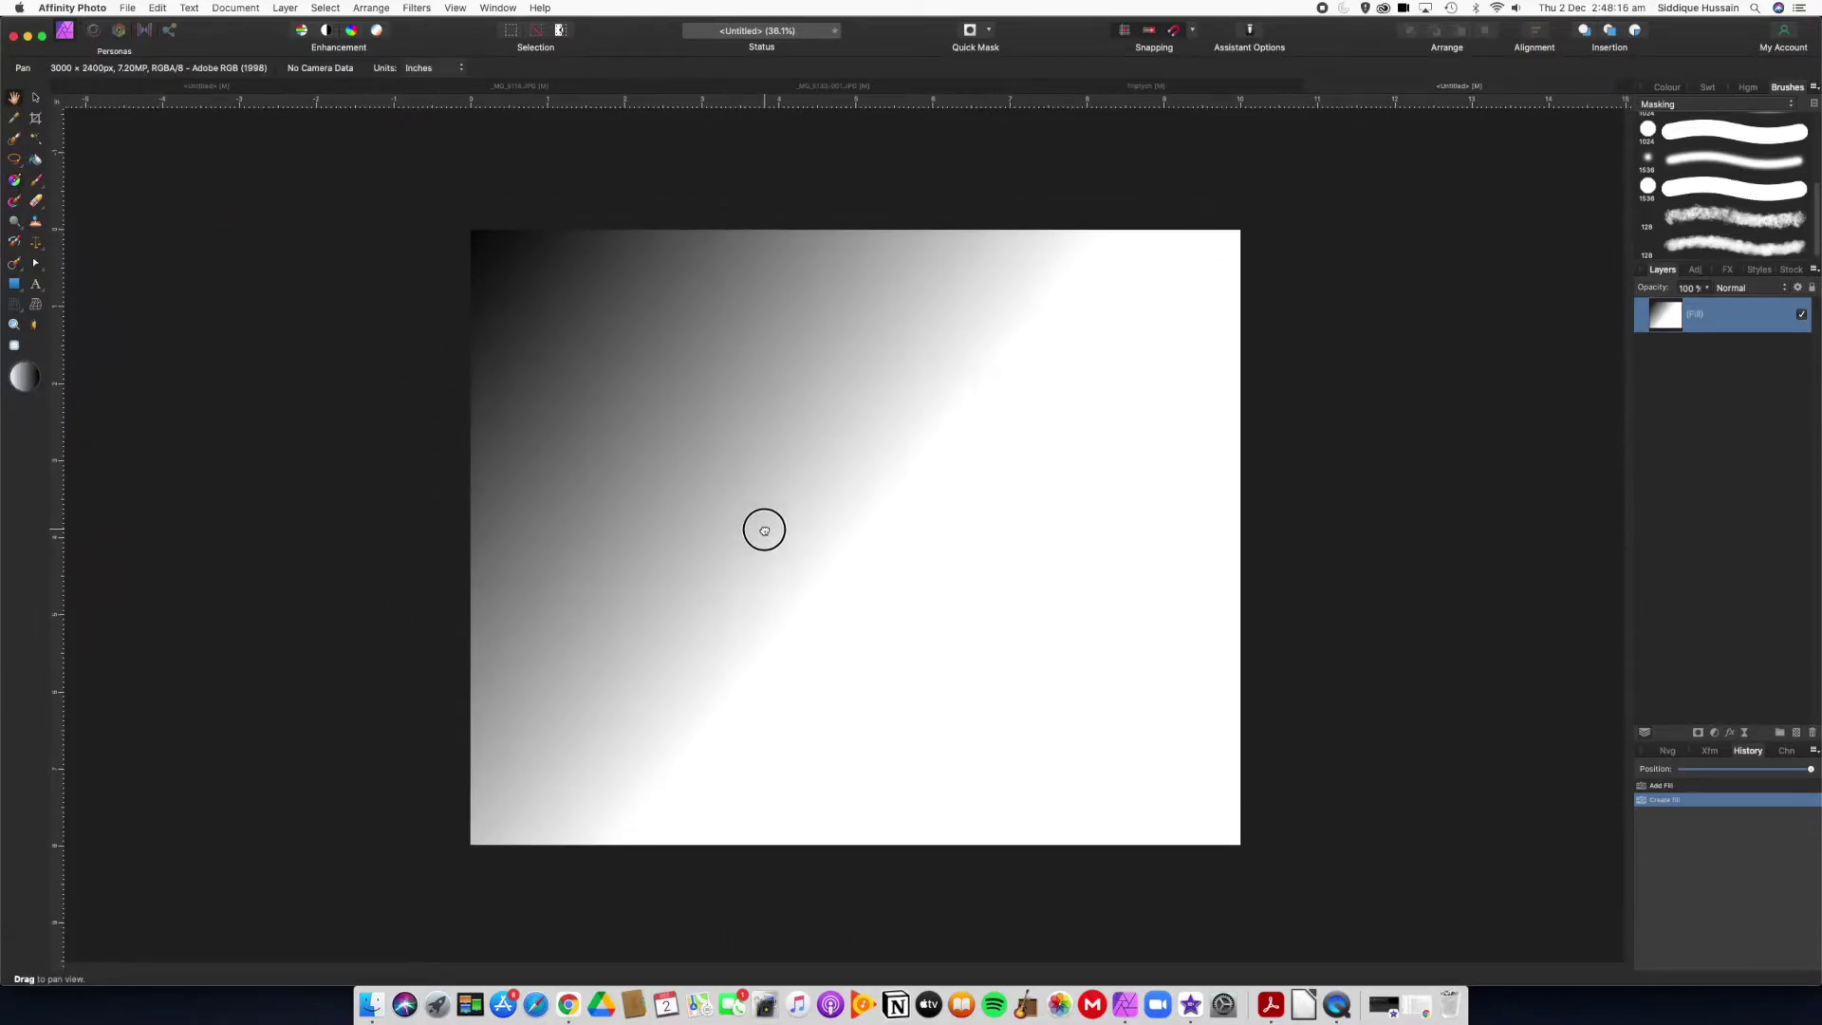
Step: Switch the fill's gradient type to Radial and pull its outer handle further toward the top-left
click(14, 186)
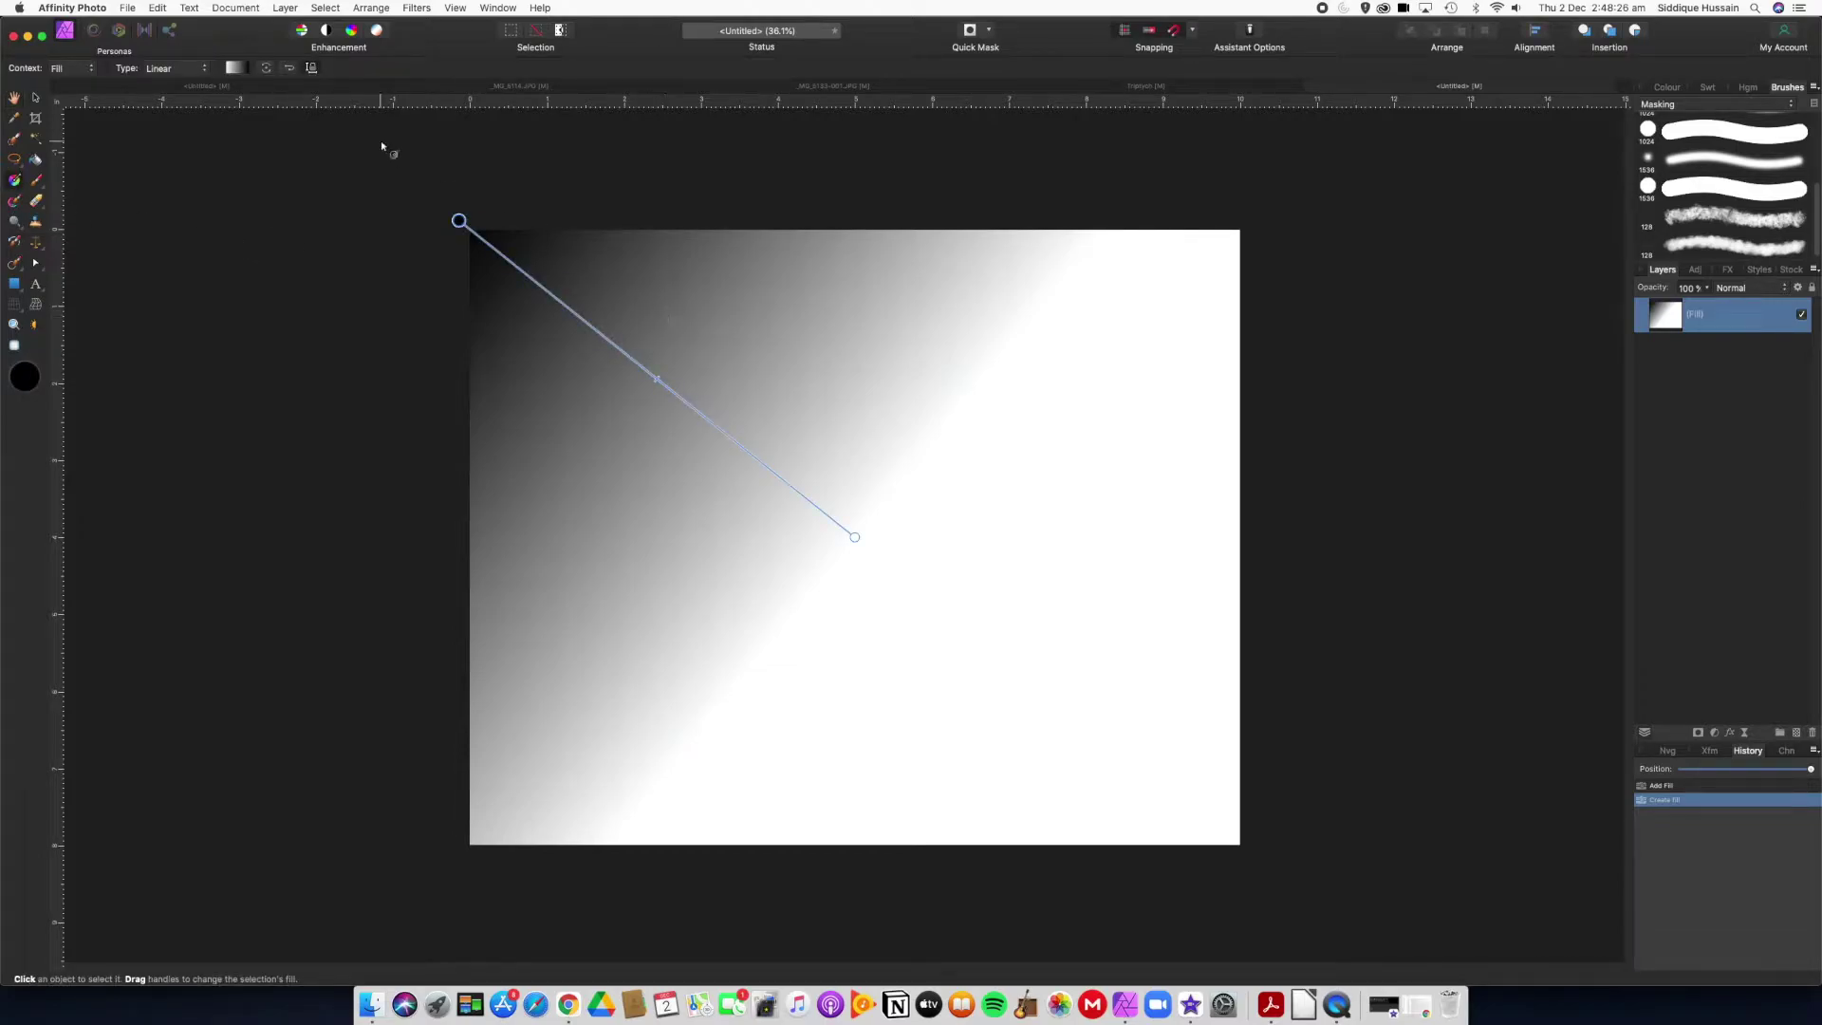
click(199, 69)
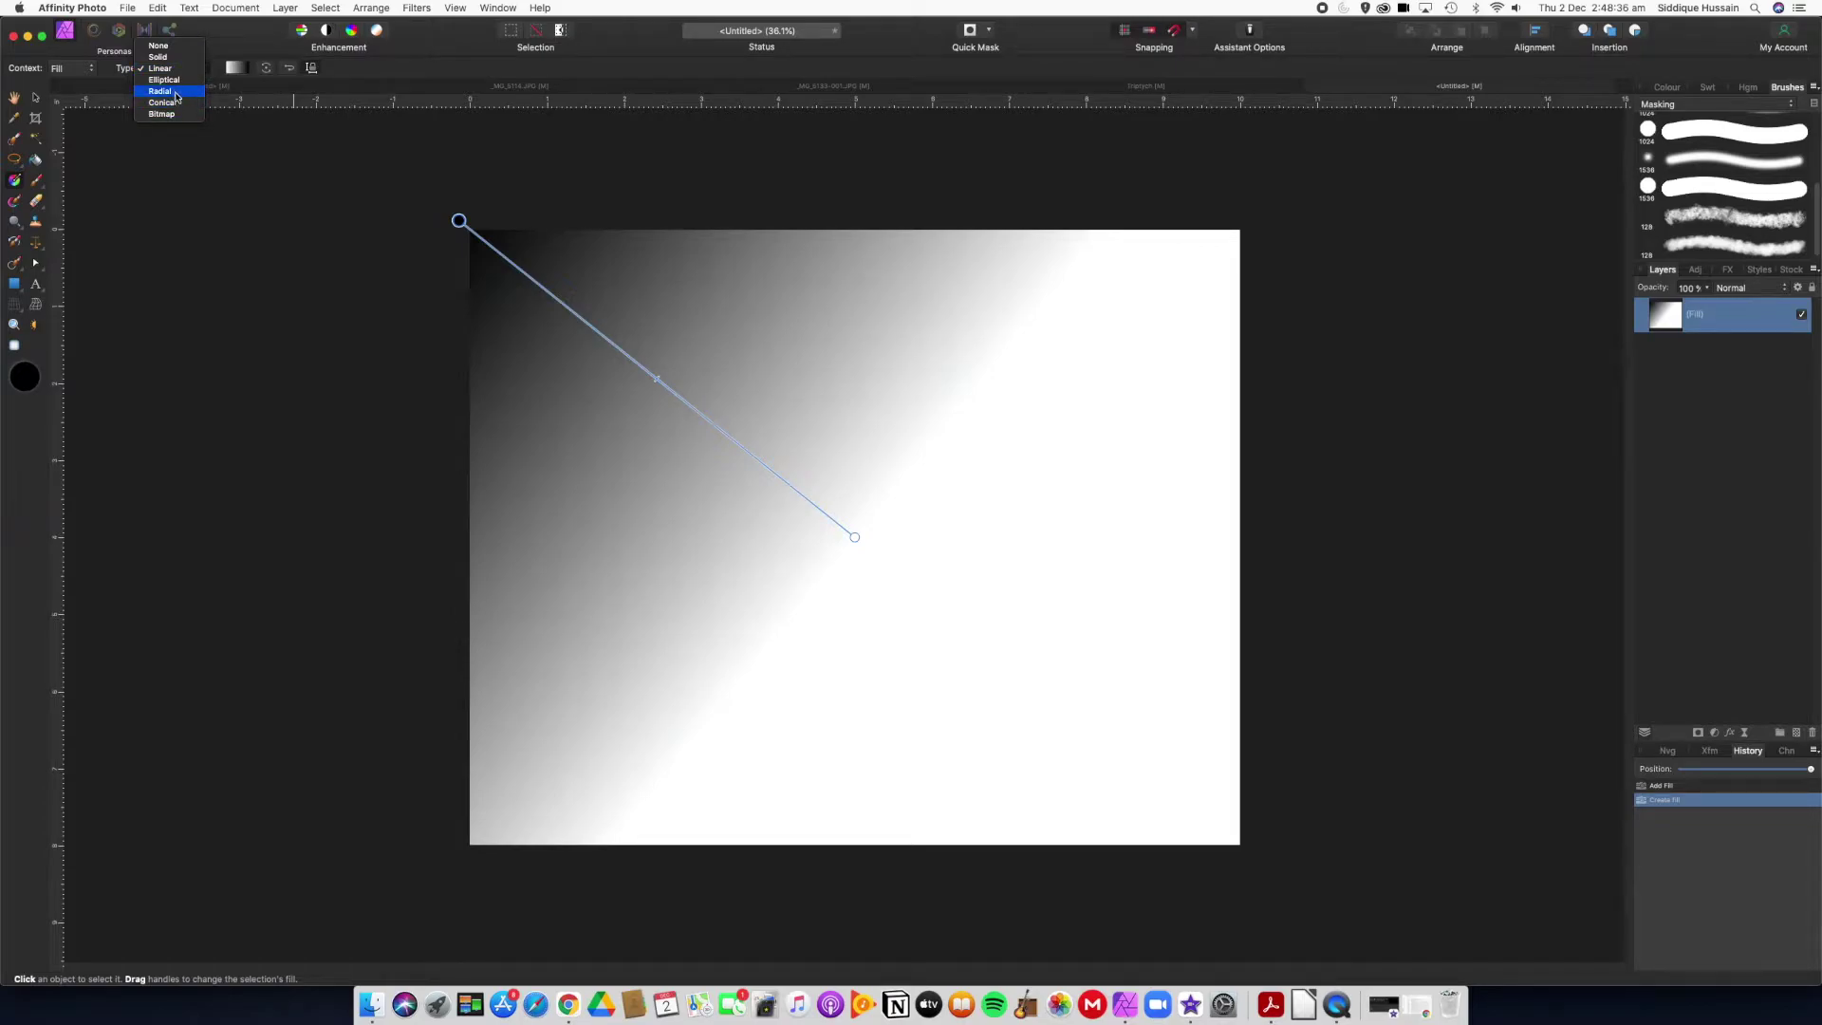
click(176, 92)
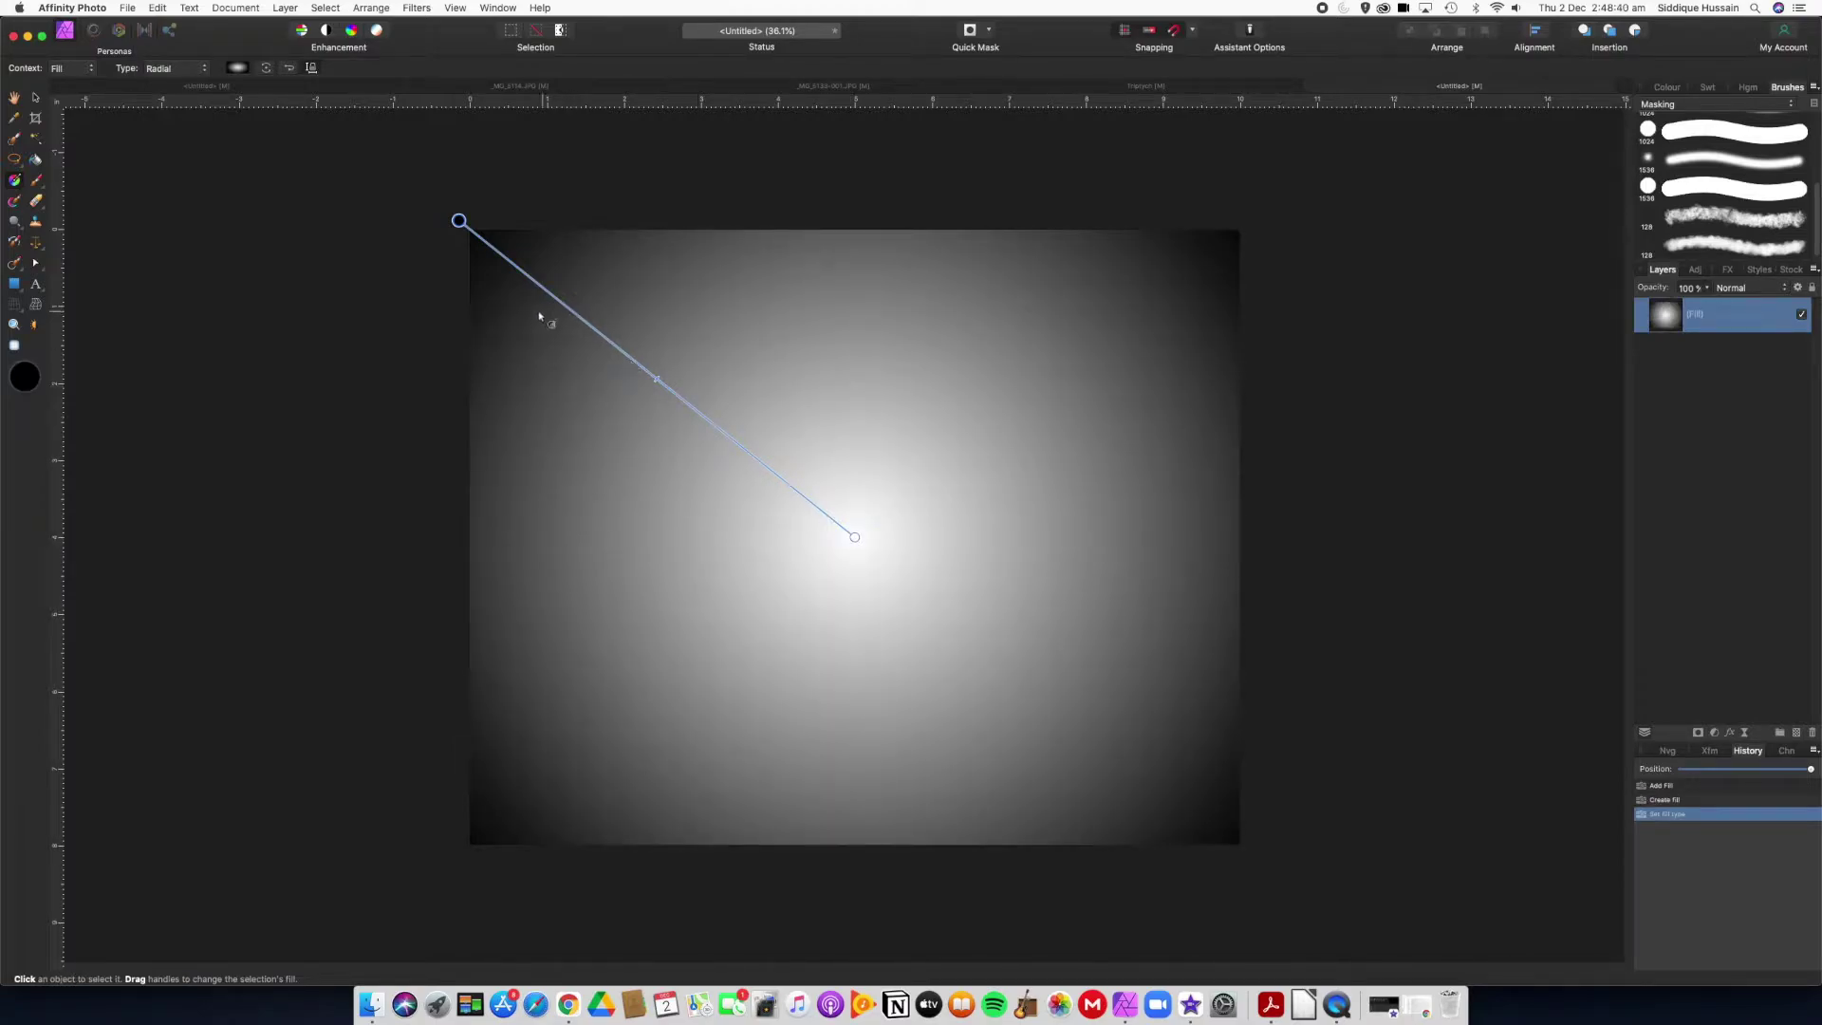
drag(457, 218, 394, 172)
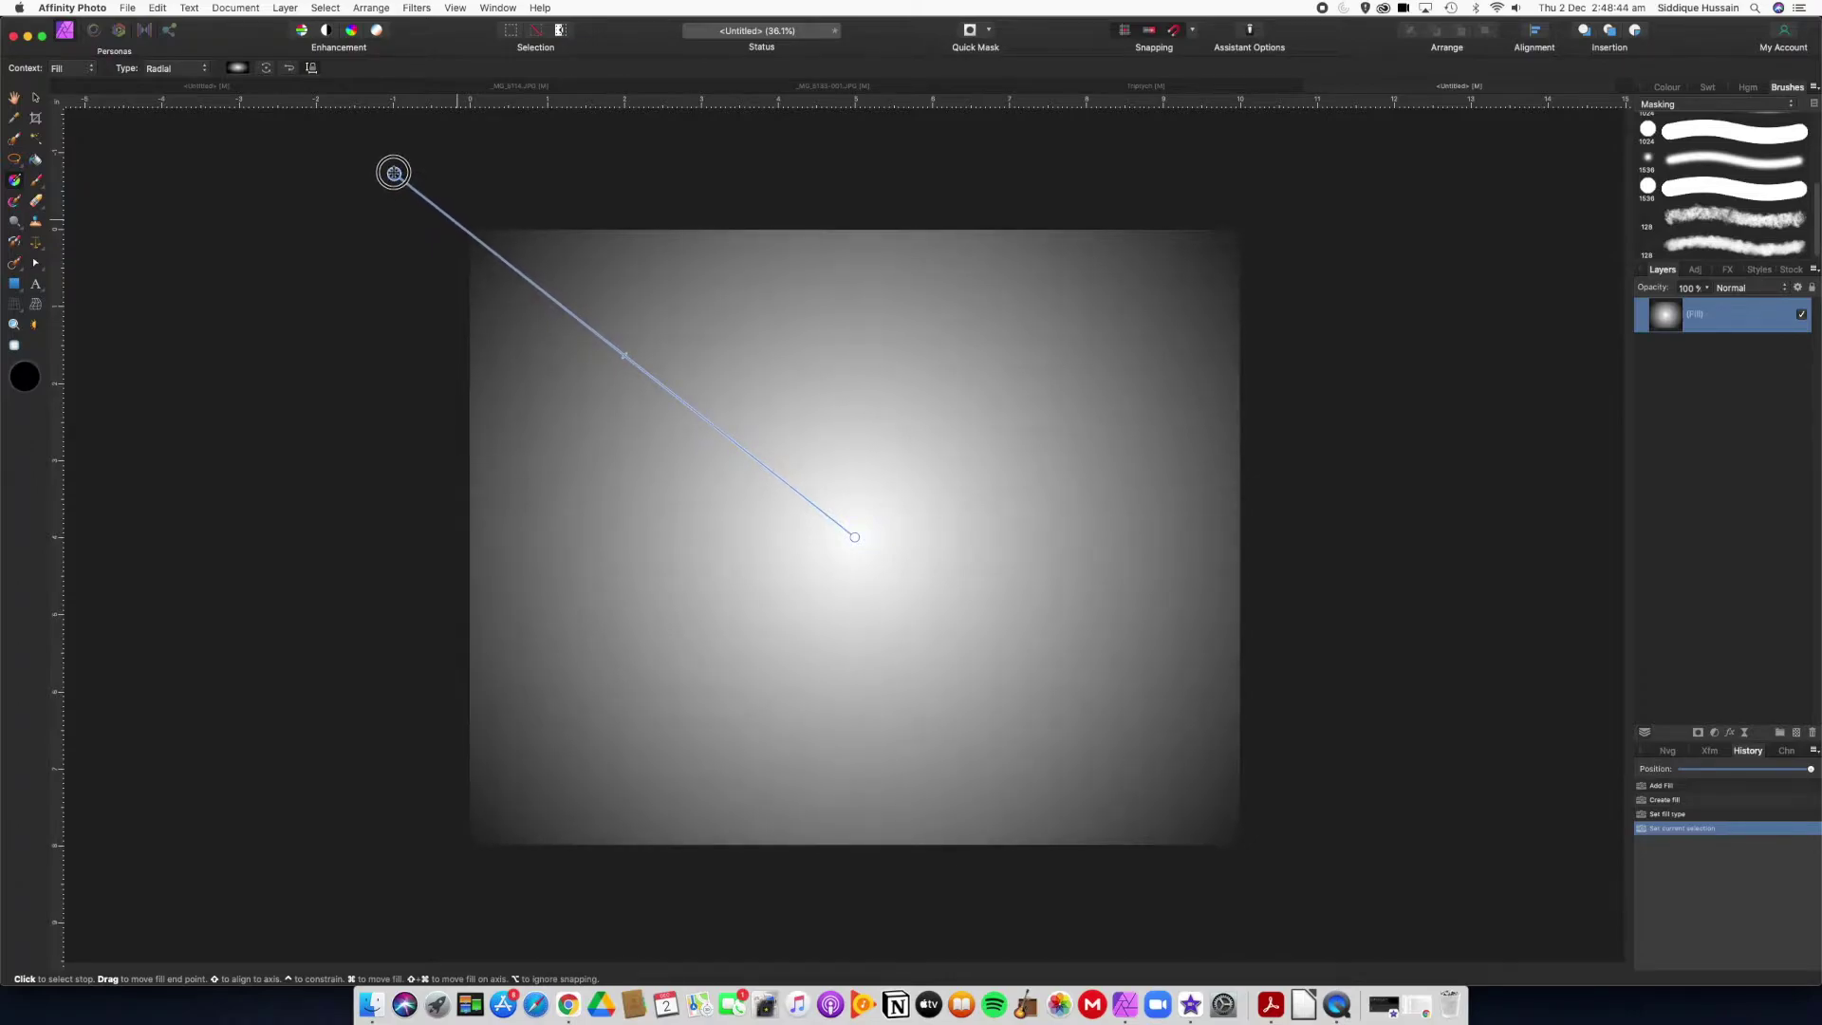
drag(394, 173, 394, 173)
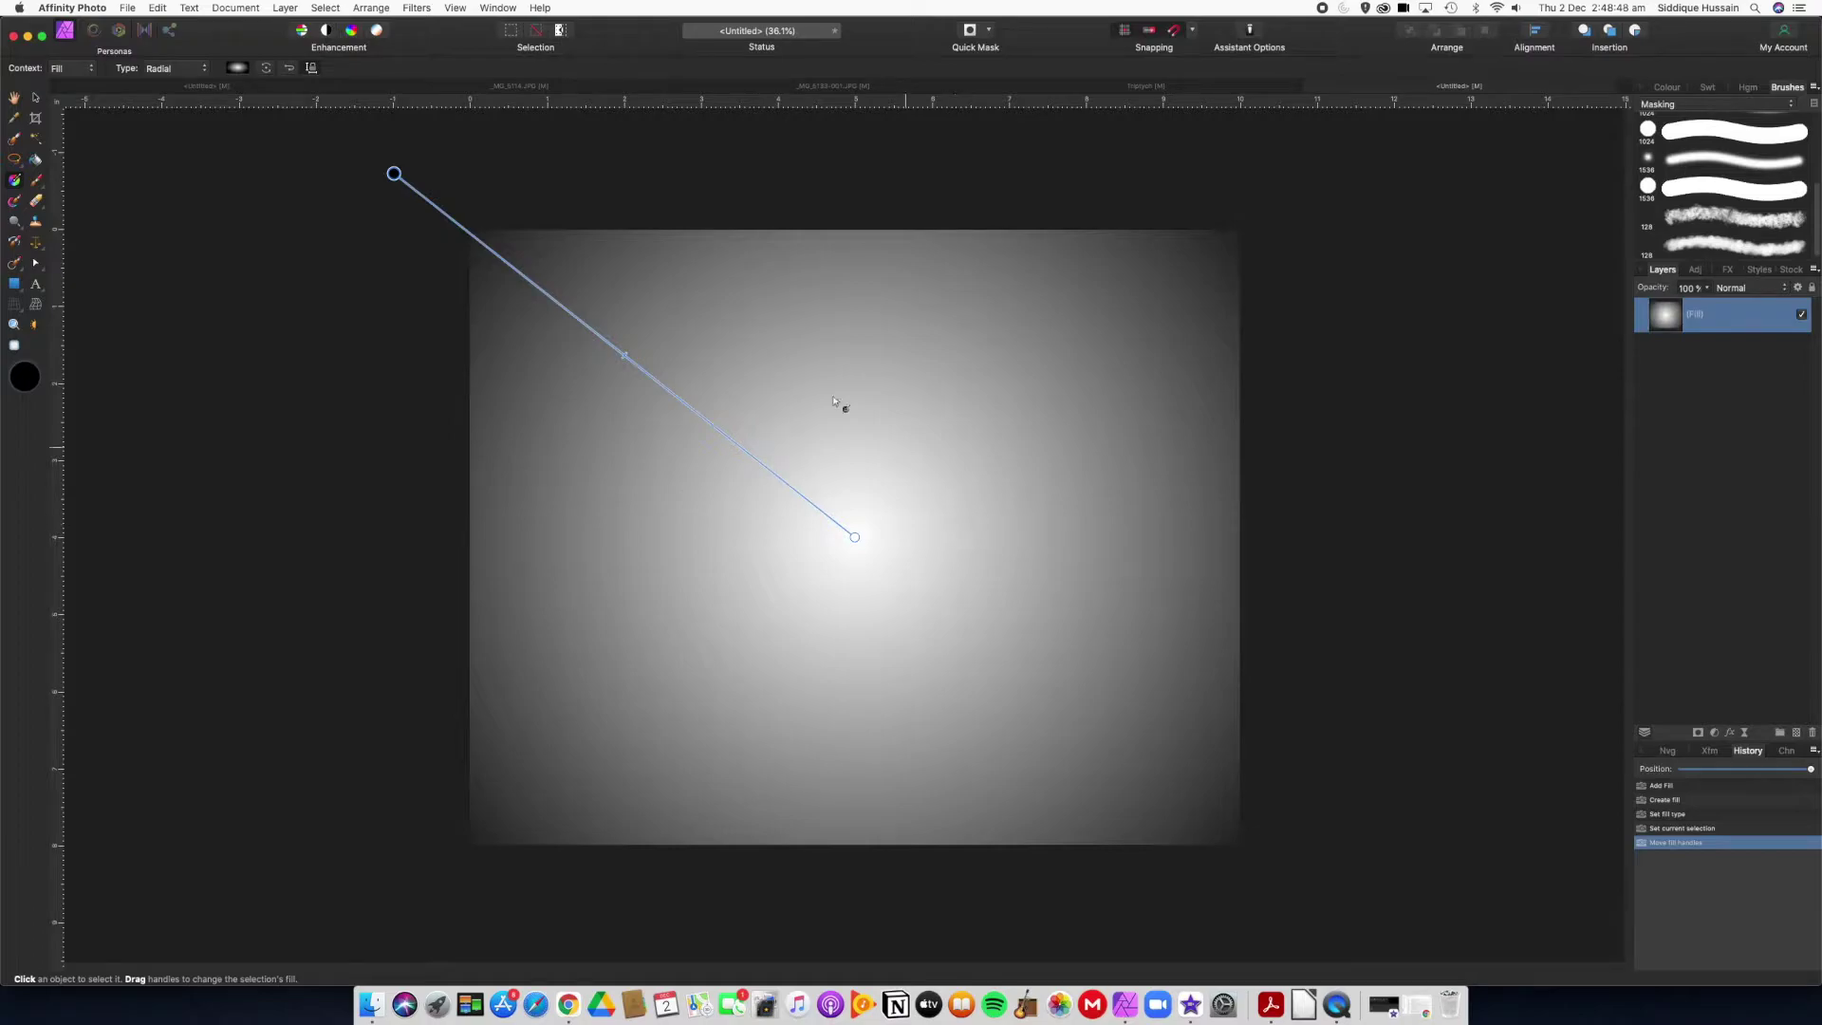
click(237, 68)
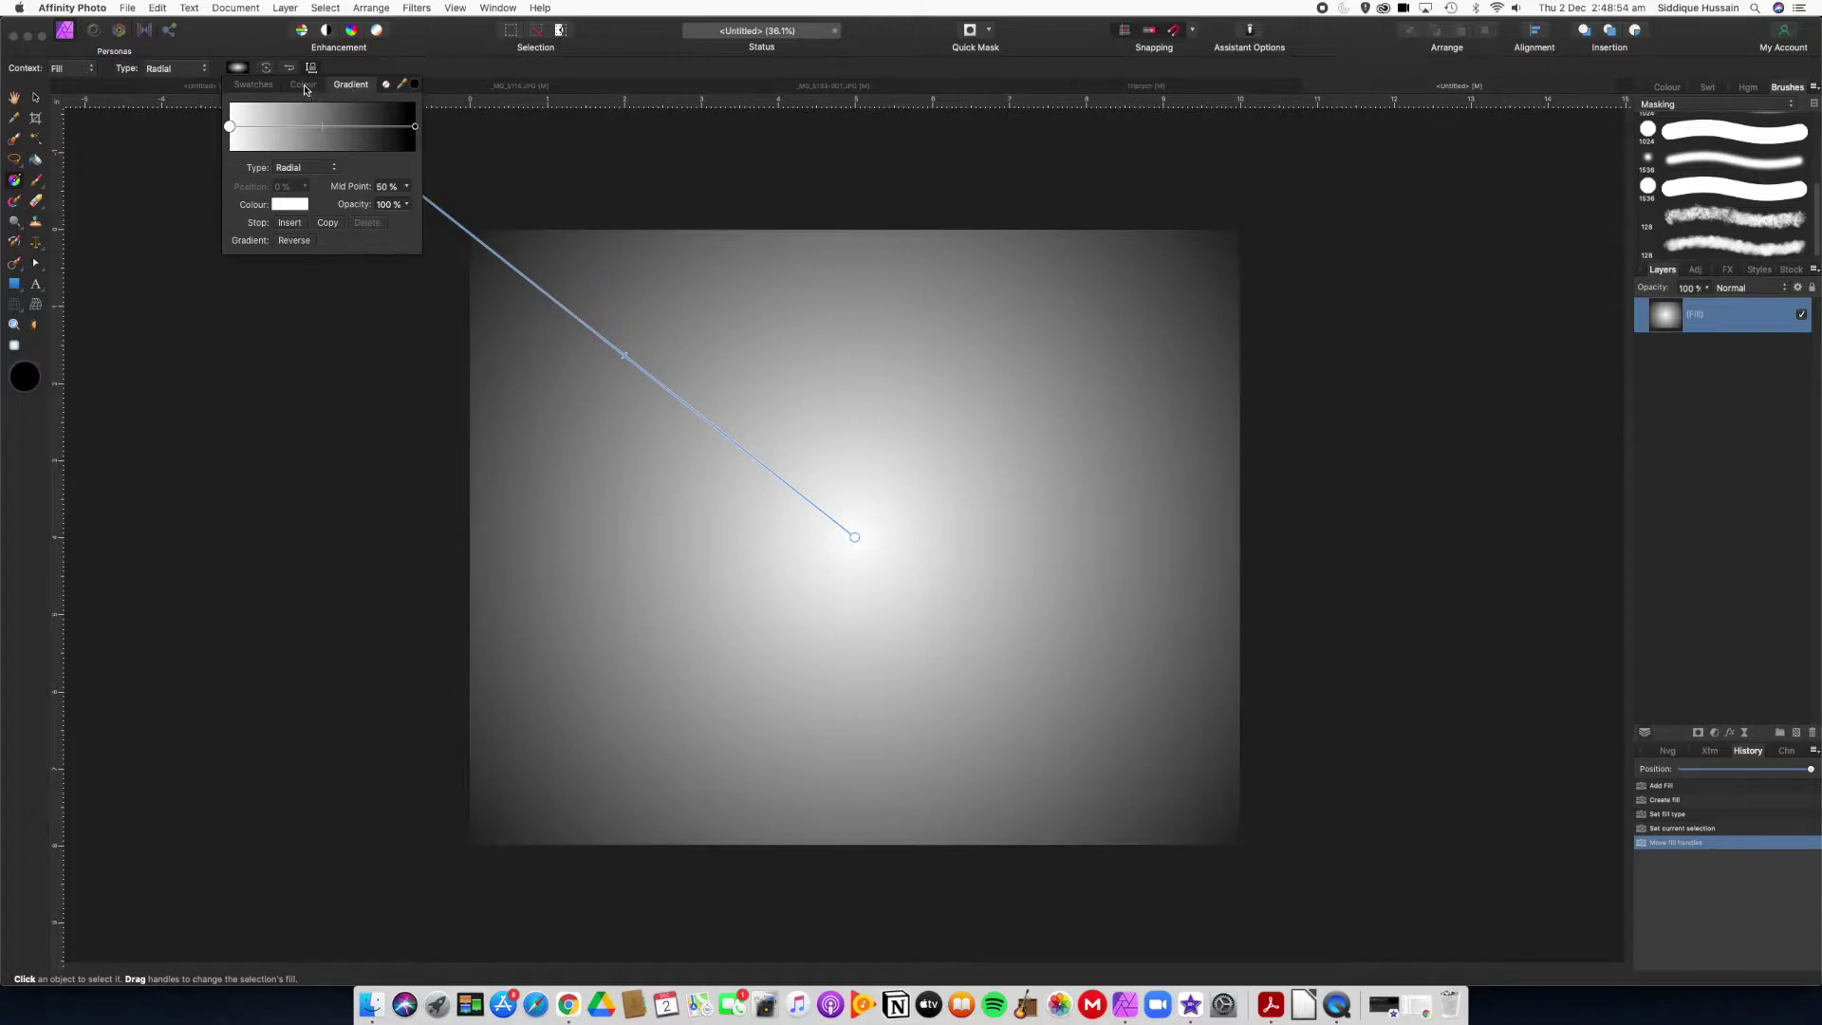
Step: Set the gradient's centre stop to blue on the colour wheel
click(303, 87)
click(351, 85)
click(285, 211)
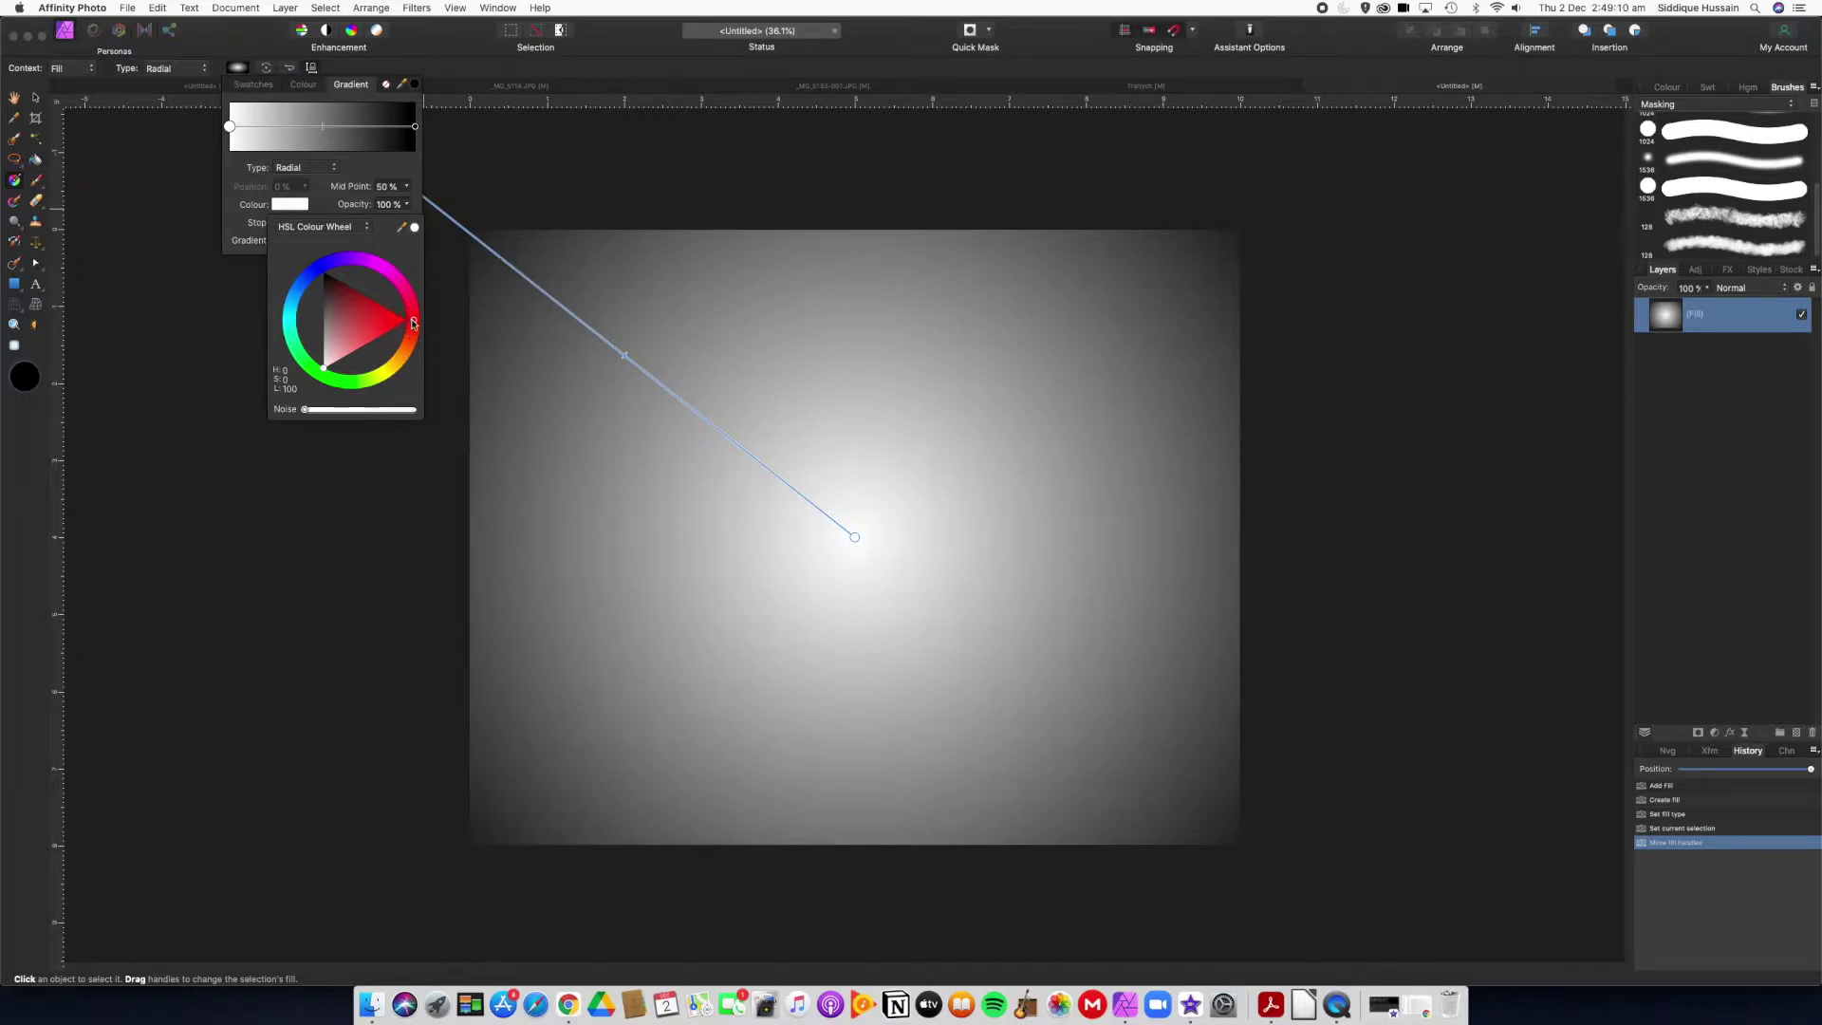
mouse_move(415, 324)
mouse_down()
mouse_move(404, 285)
mouse_move(310, 257)
mouse_up()
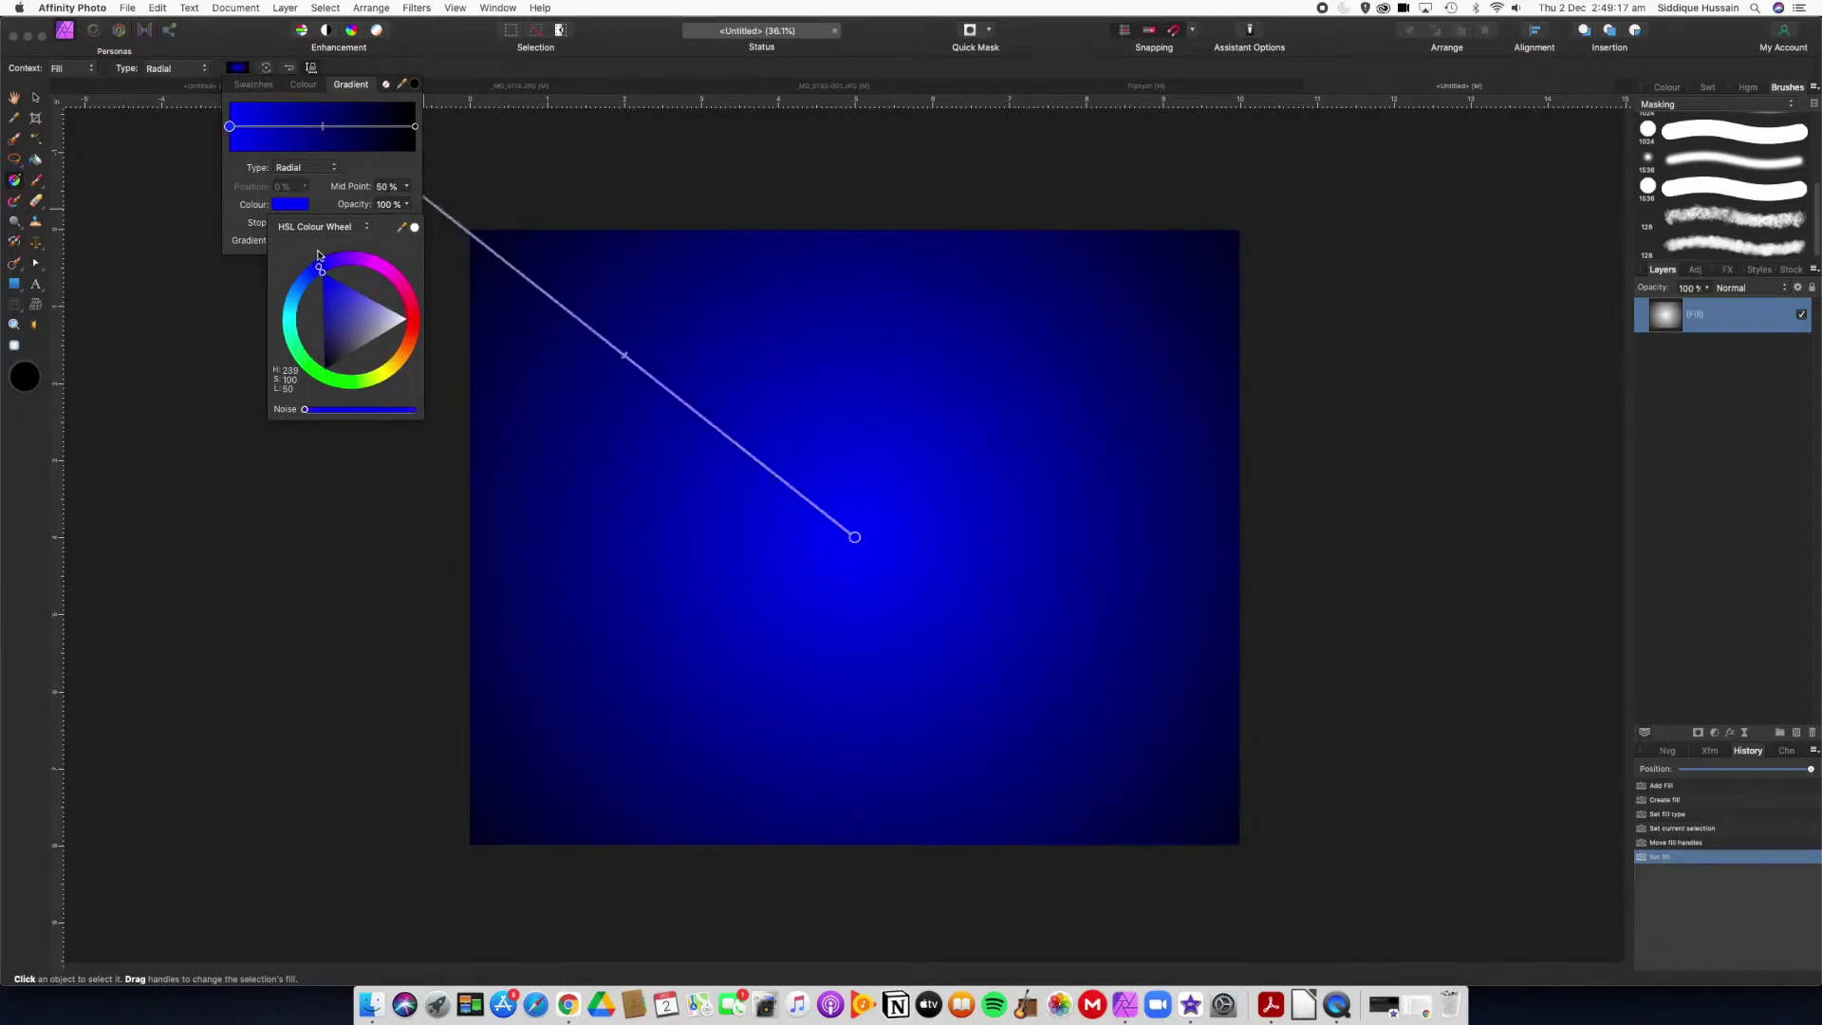
Step: Make the outer stop a deep navy blue and shift where the two blues blend
click(415, 127)
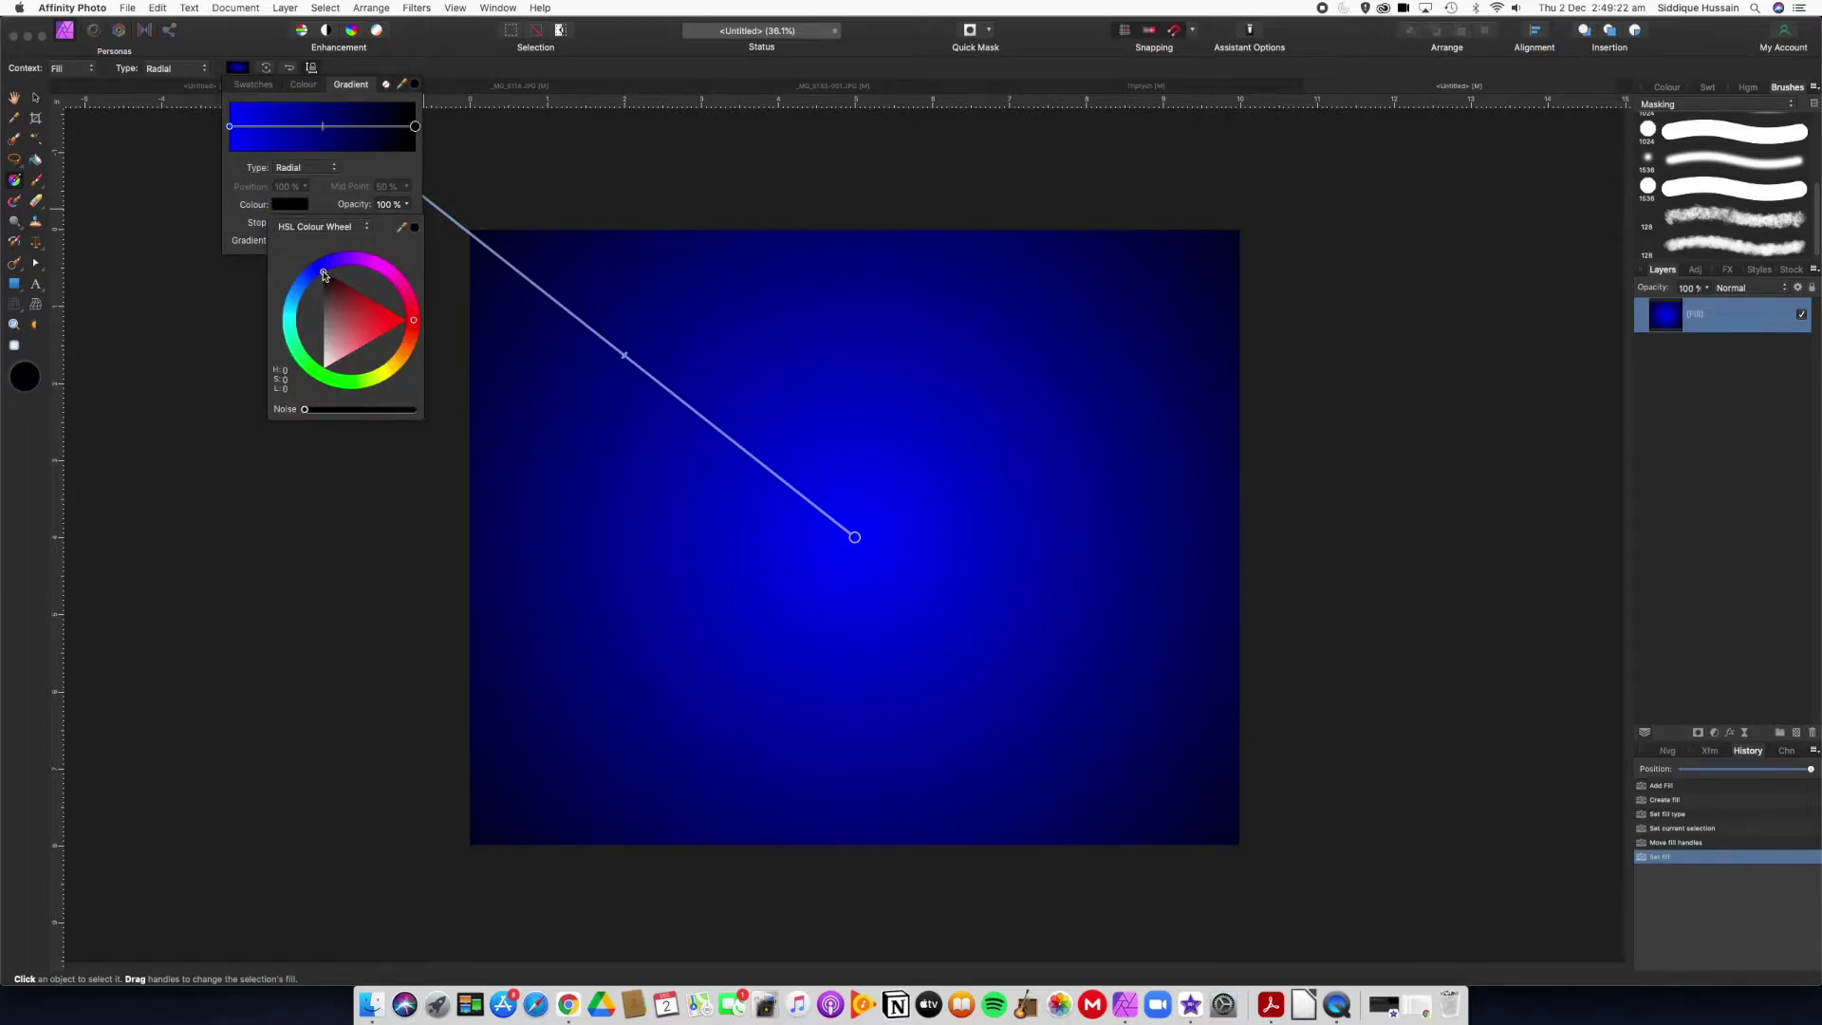
drag(417, 327, 319, 268)
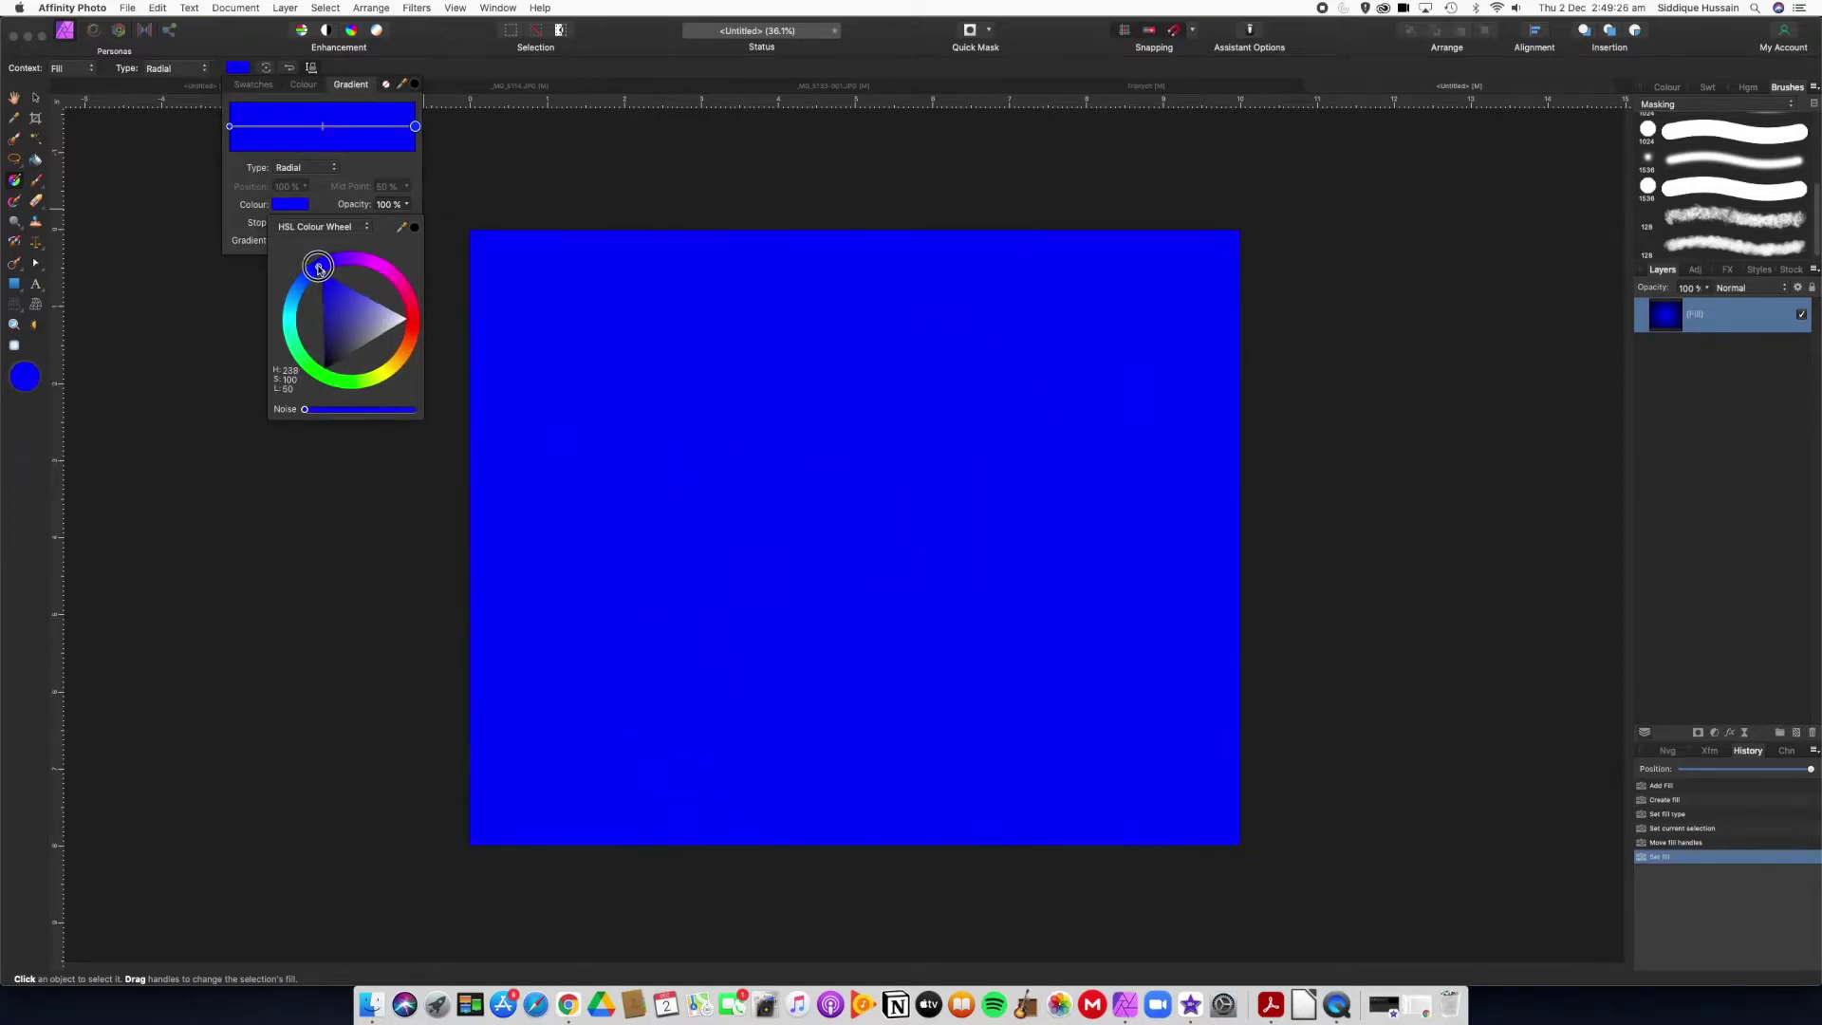
click(330, 301)
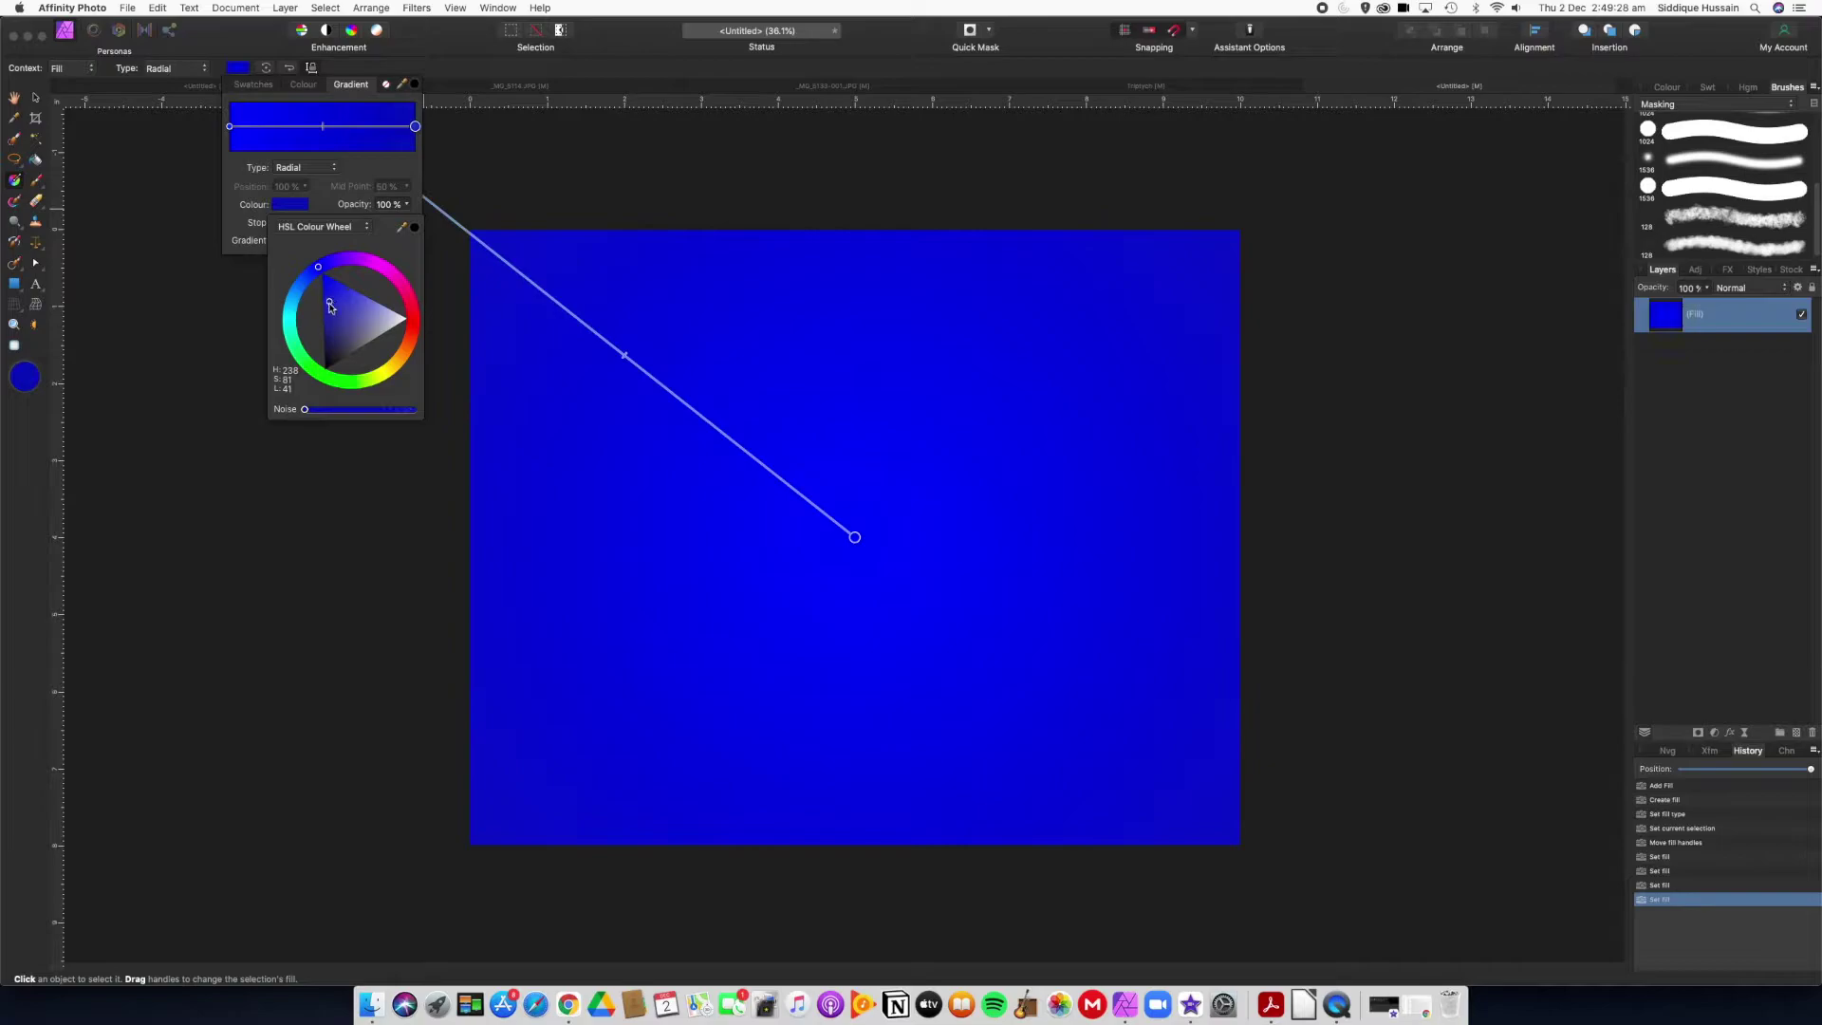
click(328, 323)
drag(328, 323, 326, 326)
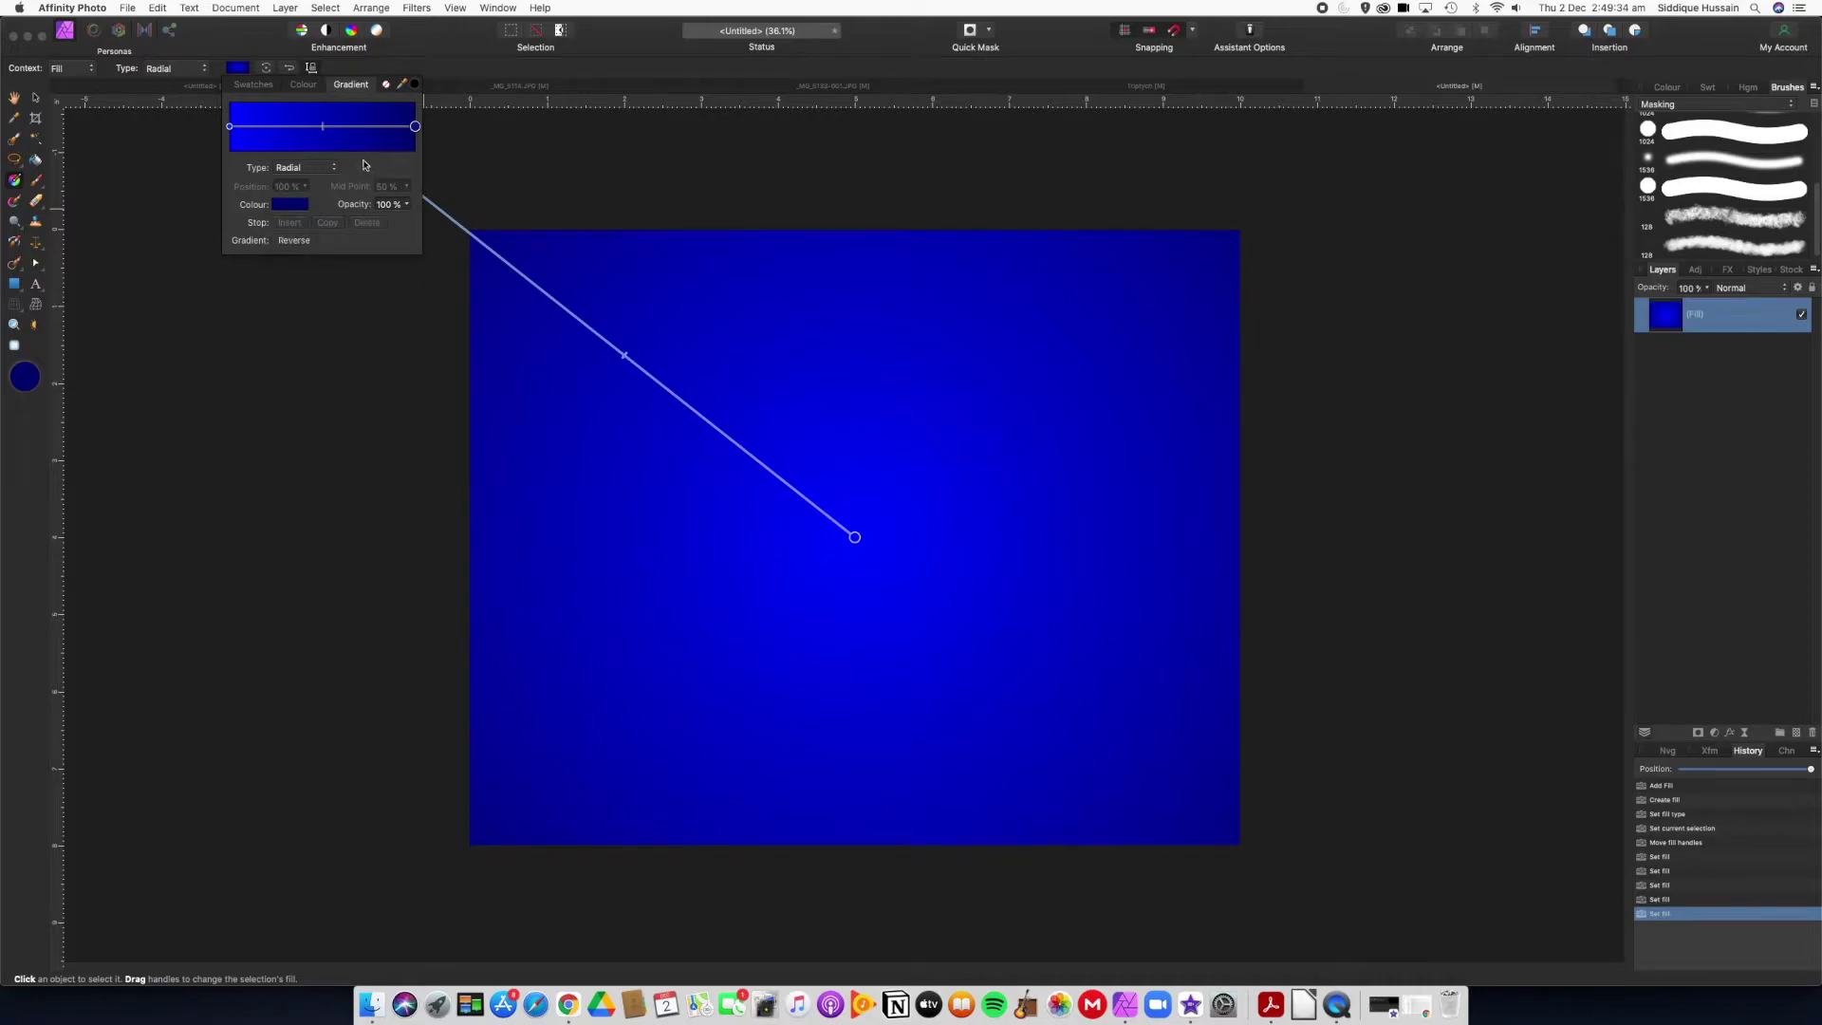
mouse_move(324, 130)
mouse_down()
mouse_move(256, 127)
mouse_move(383, 133)
mouse_move(292, 132)
mouse_up()
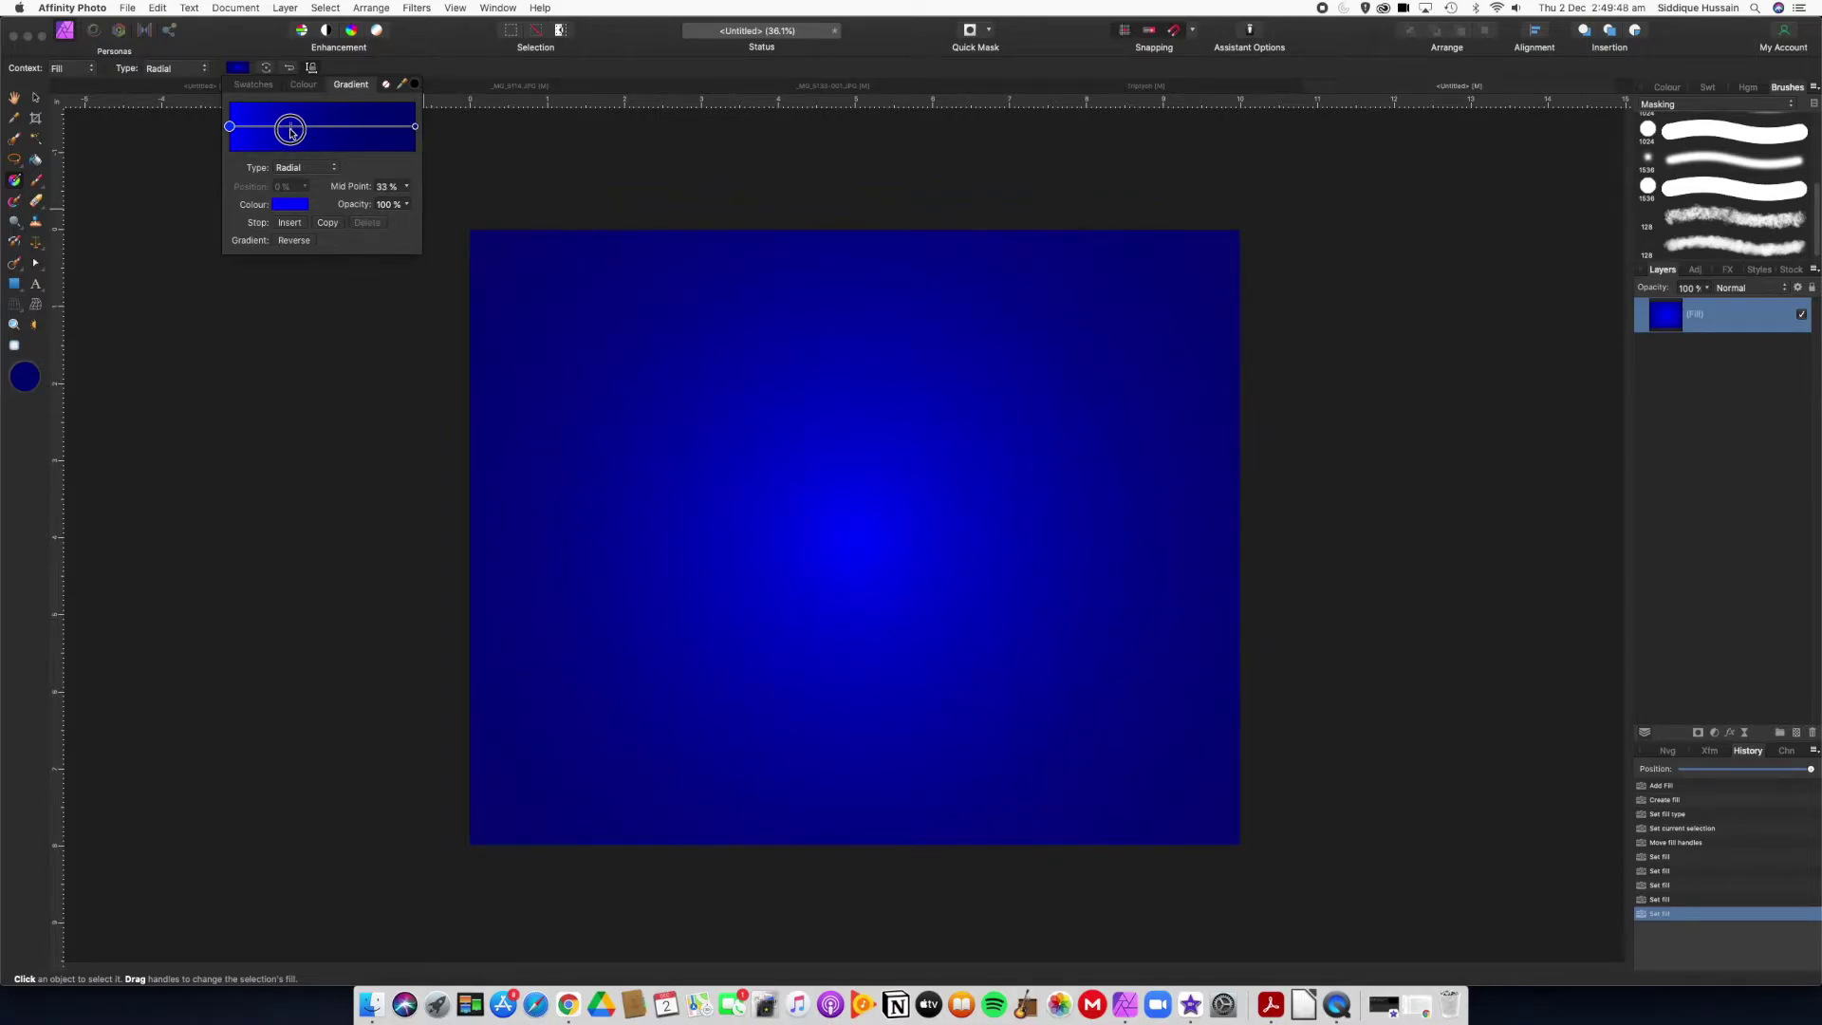
Step: Set the gradient midpoint to 33% and lighten the centre stop to a brighter periwinkle blue
drag(291, 131, 290, 131)
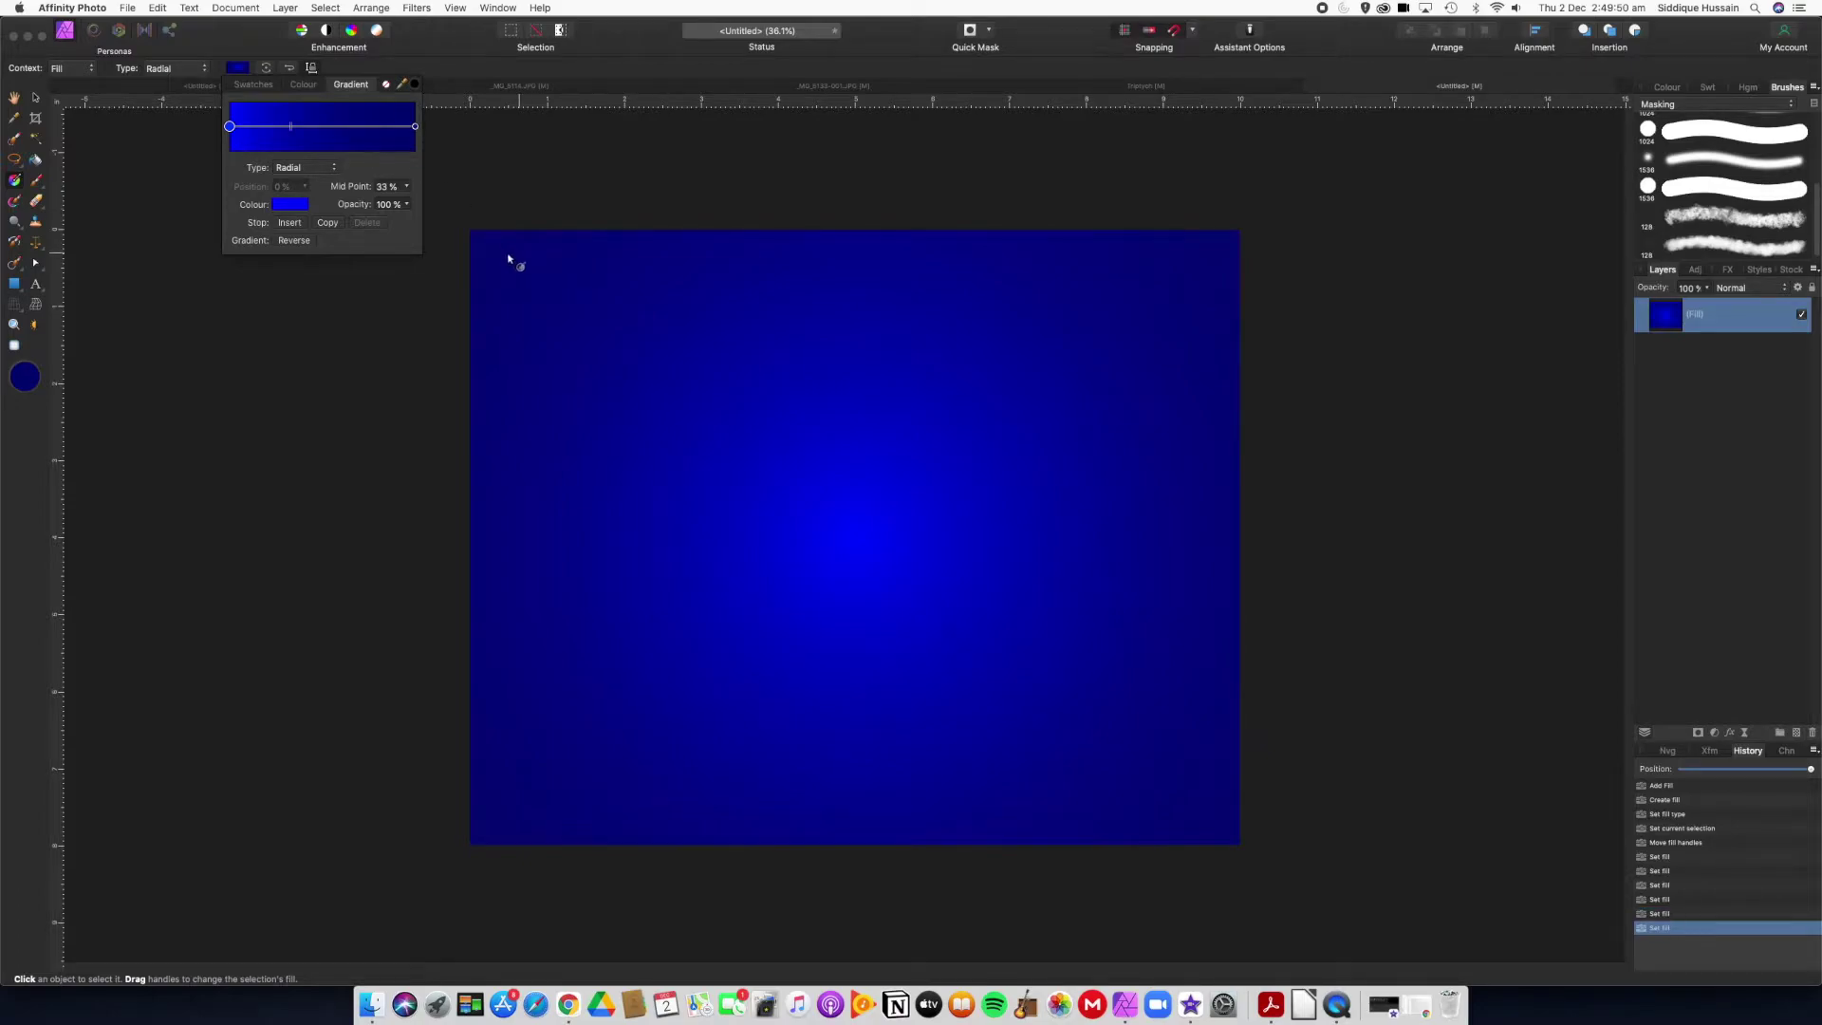
click(290, 205)
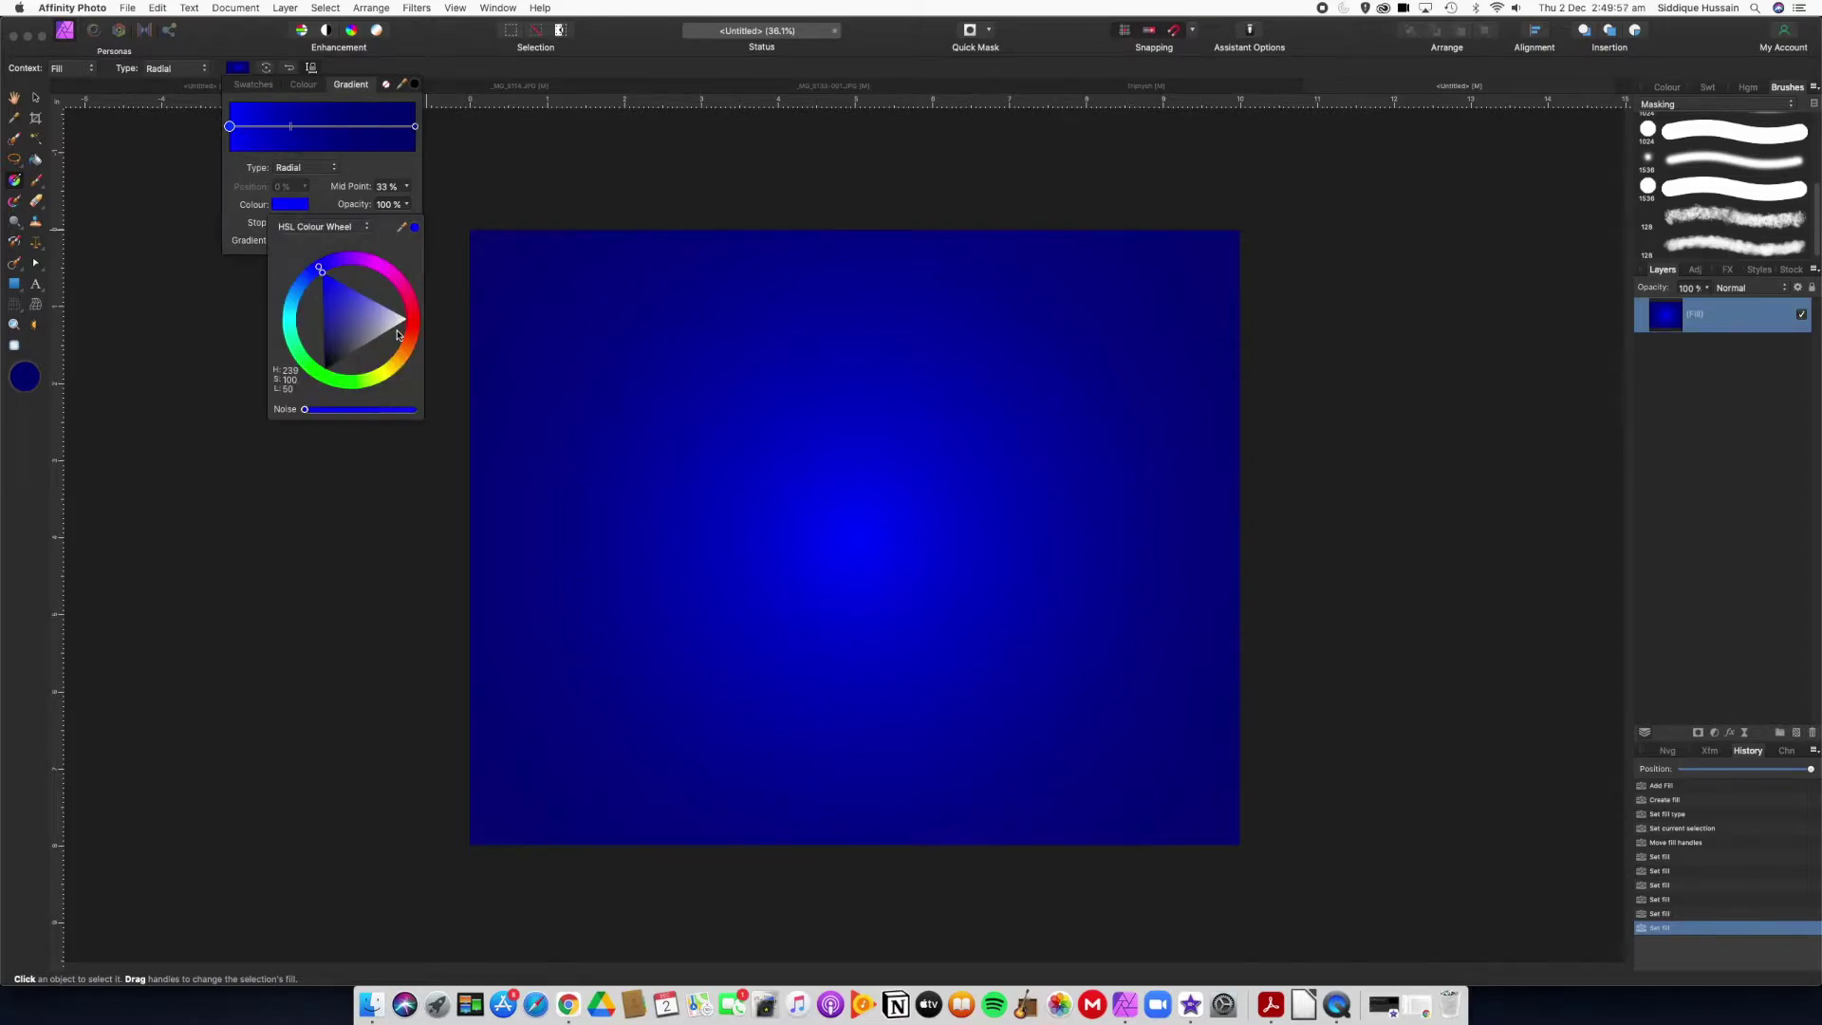
click(323, 276)
drag(323, 276, 322, 292)
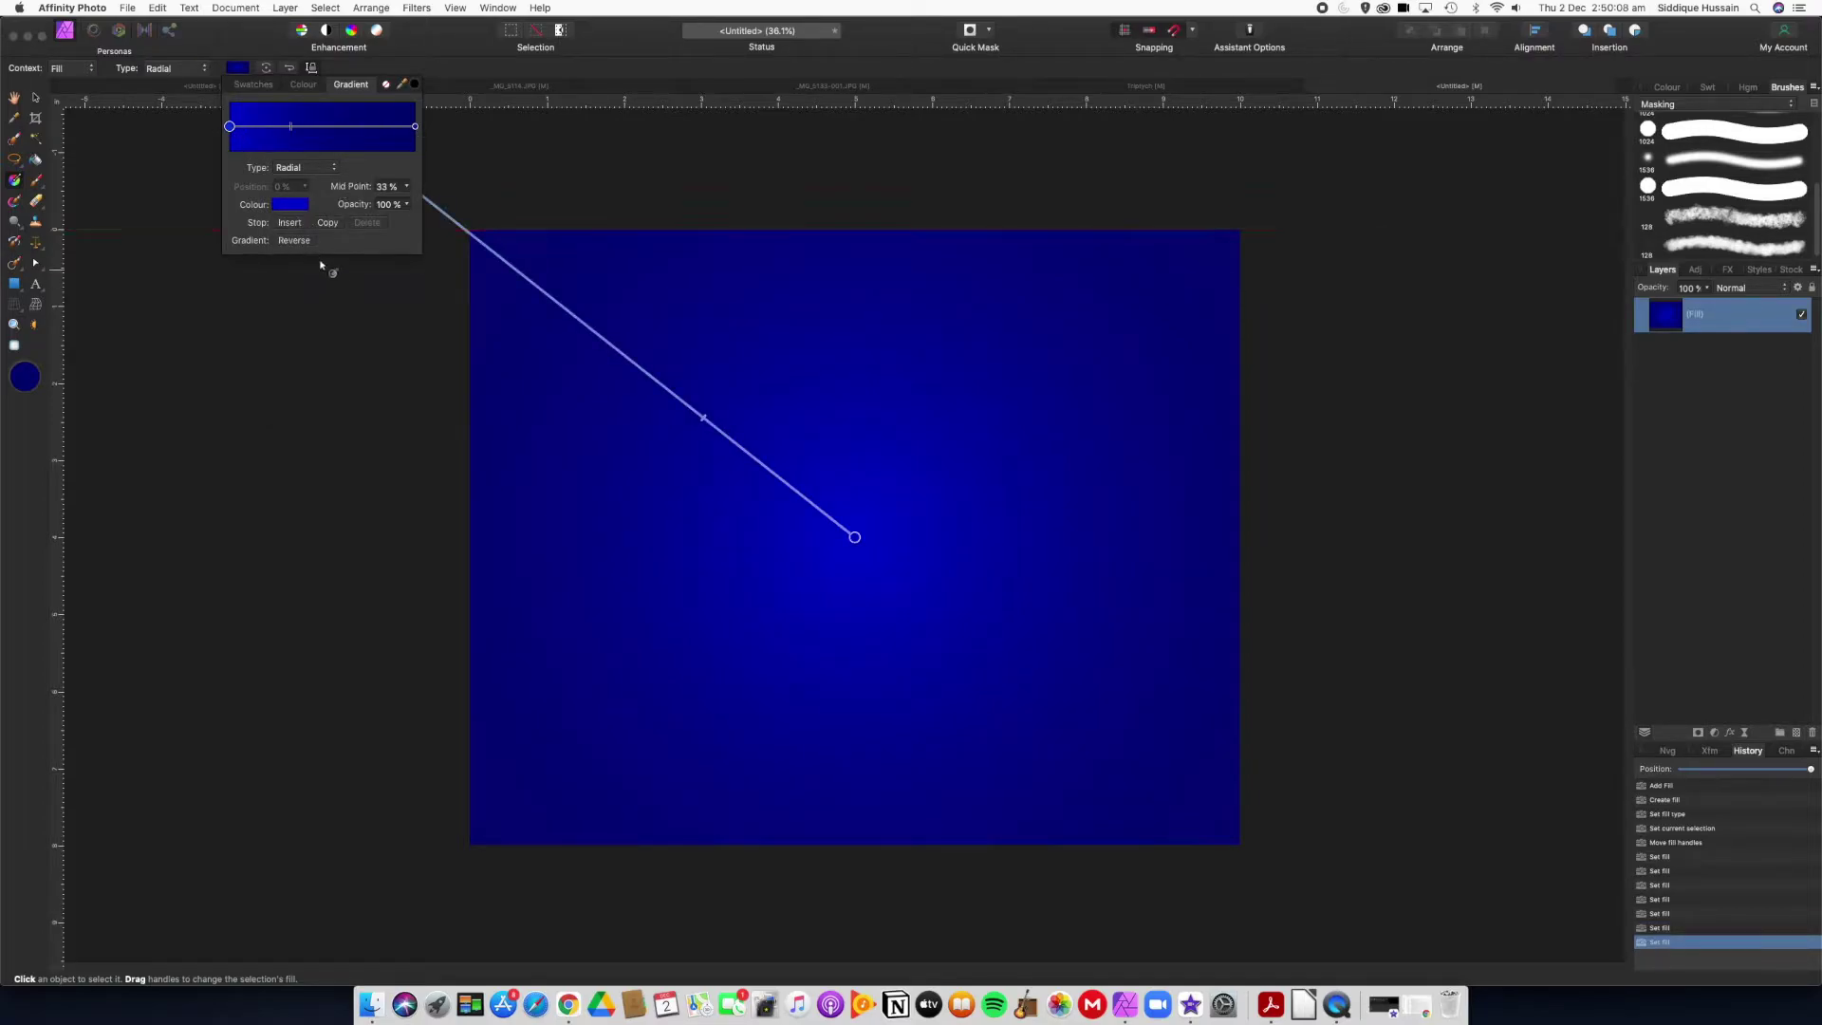
click(288, 204)
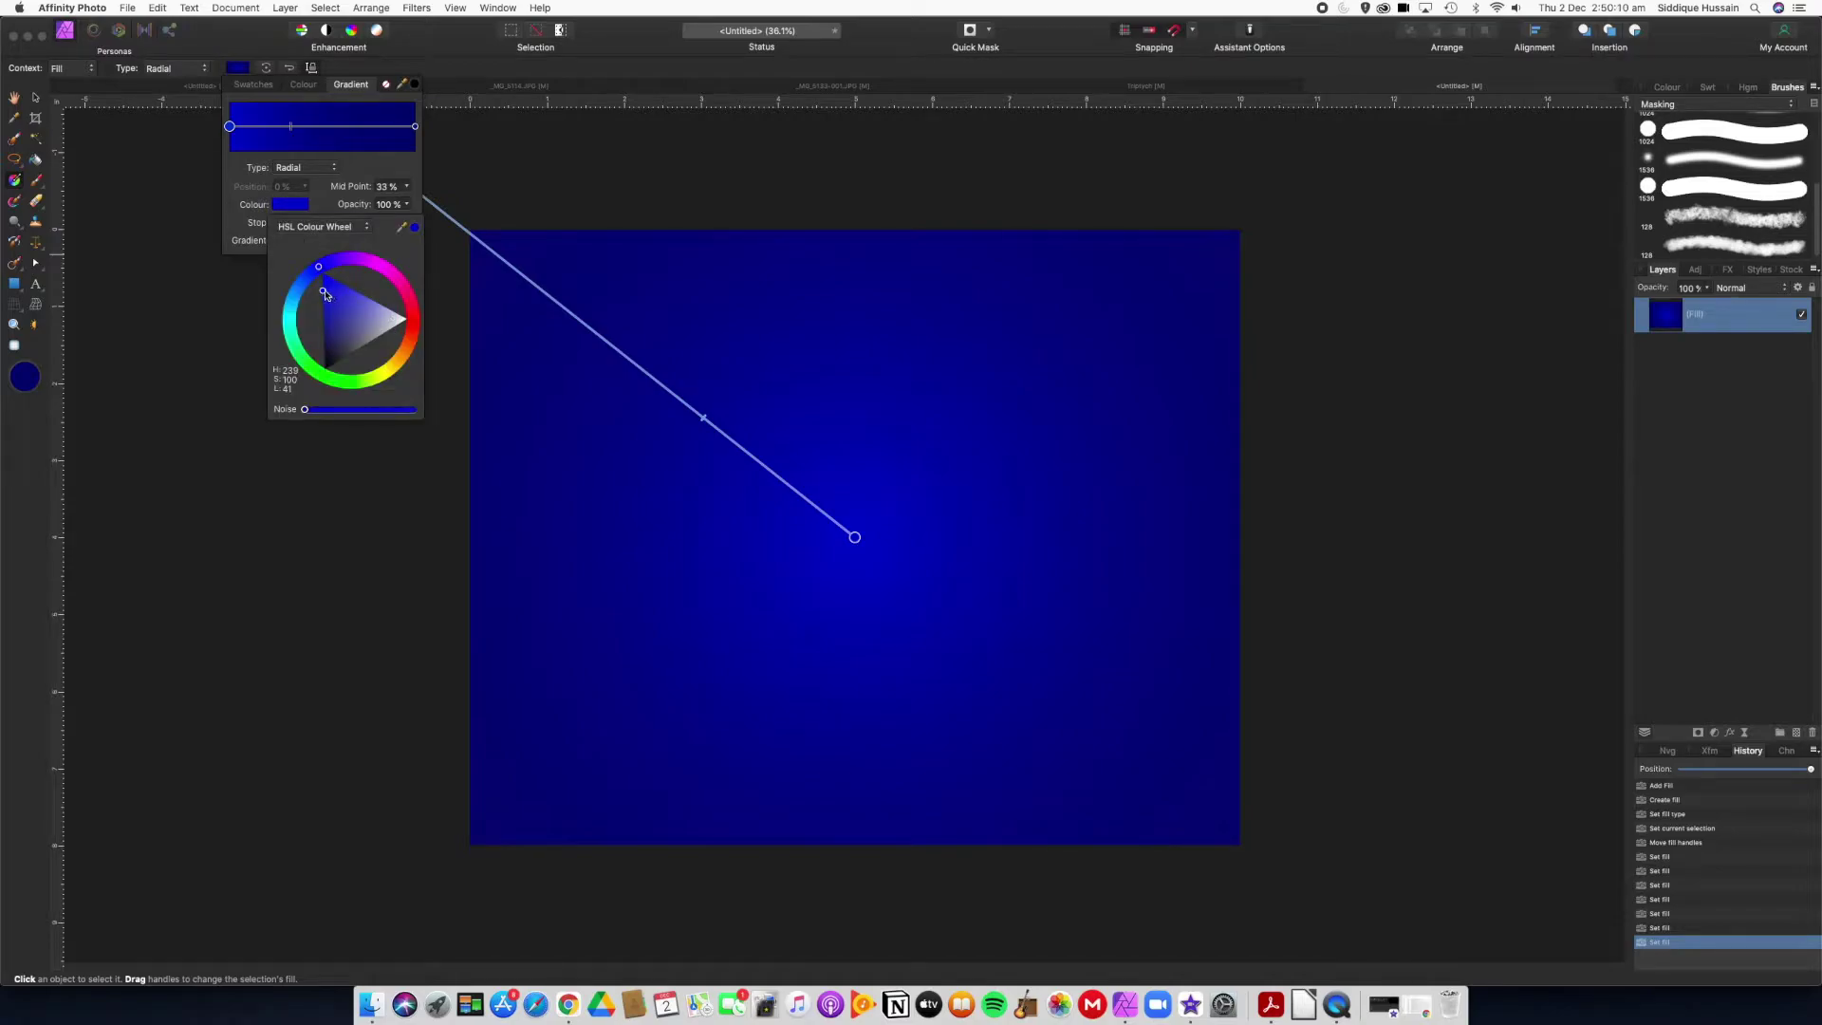
drag(324, 293, 357, 296)
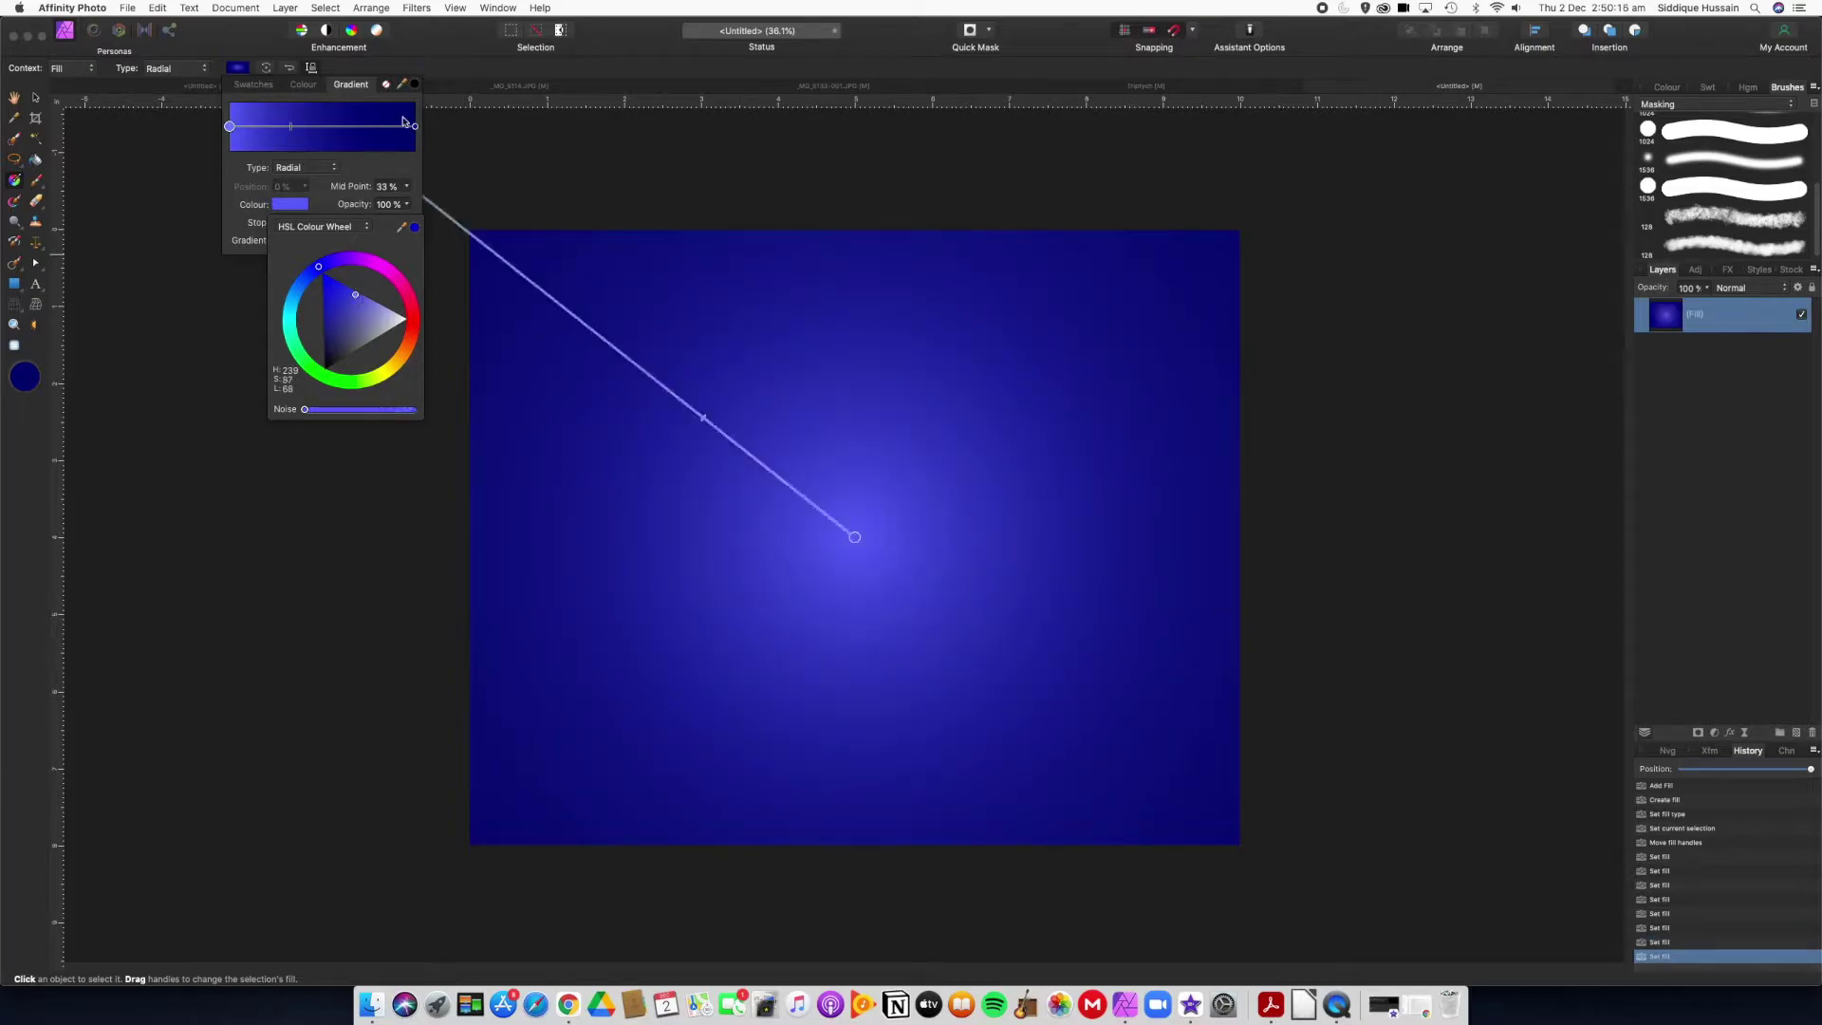
click(451, 69)
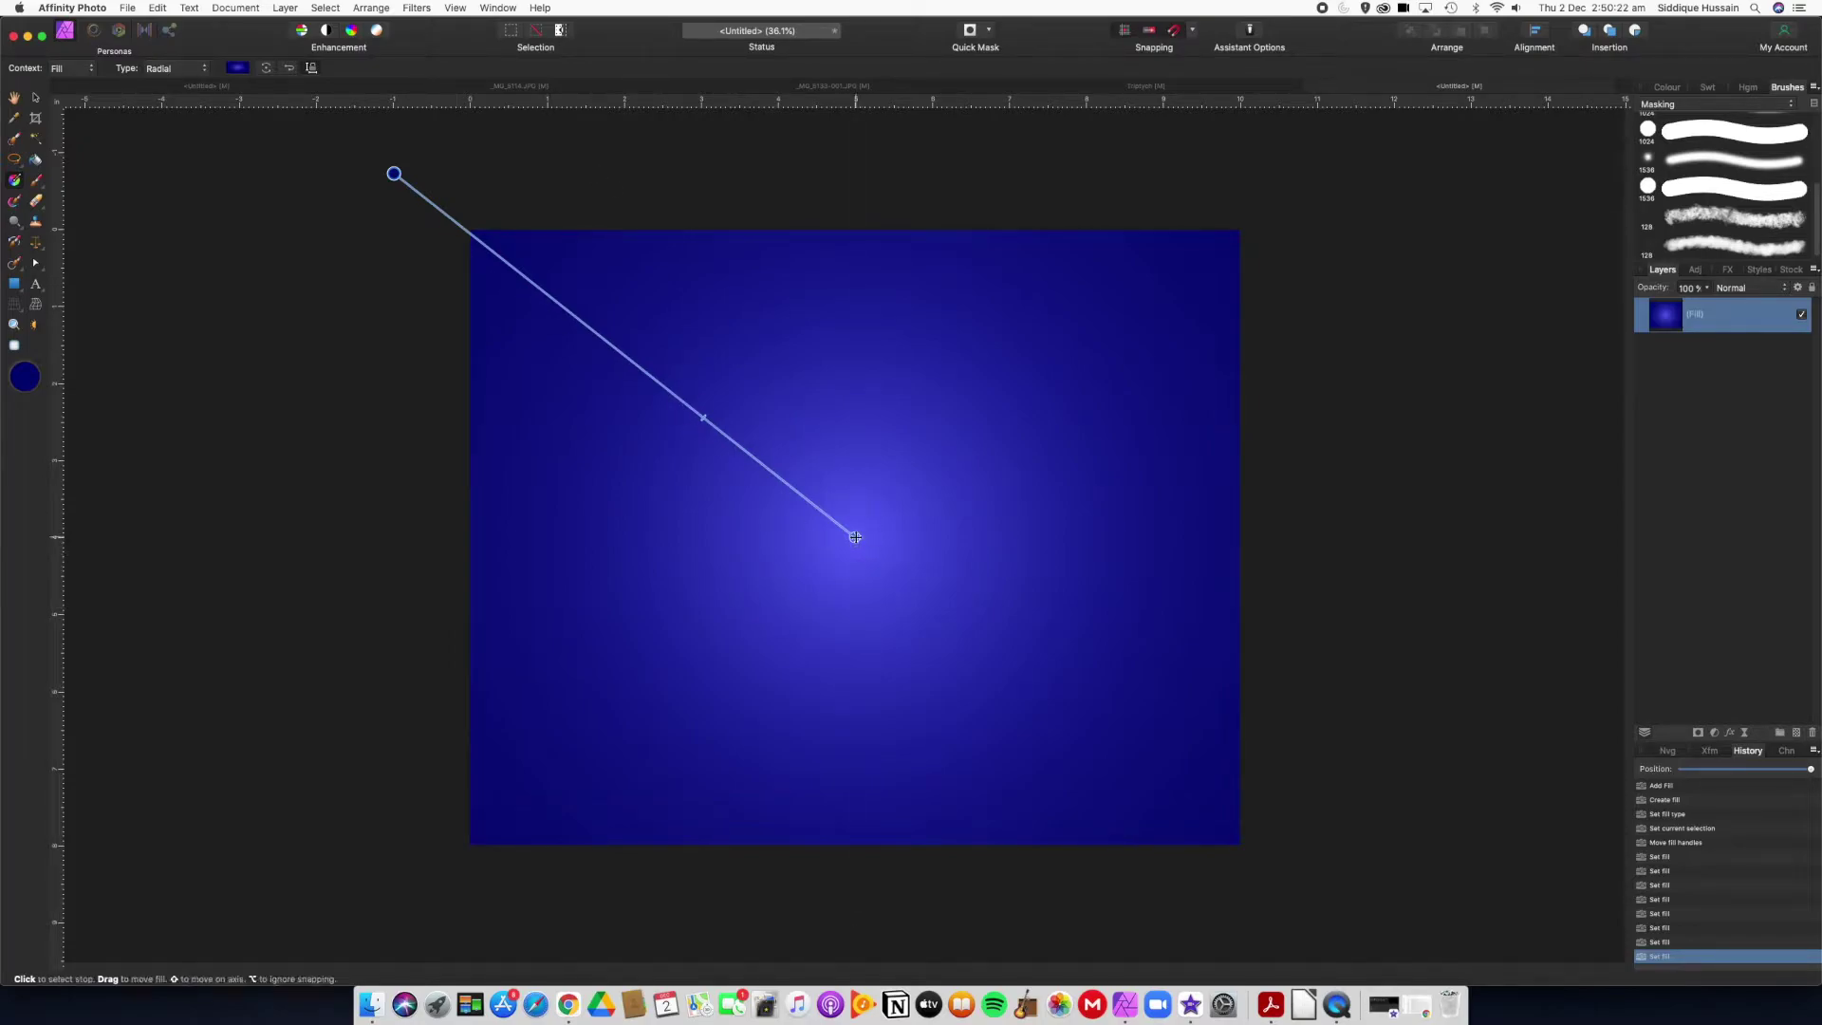
Step: Drag the radial gradient's centre and outer stop so the glow sits at the page middle
drag(854, 534, 995, 529)
drag(534, 165, 407, 880)
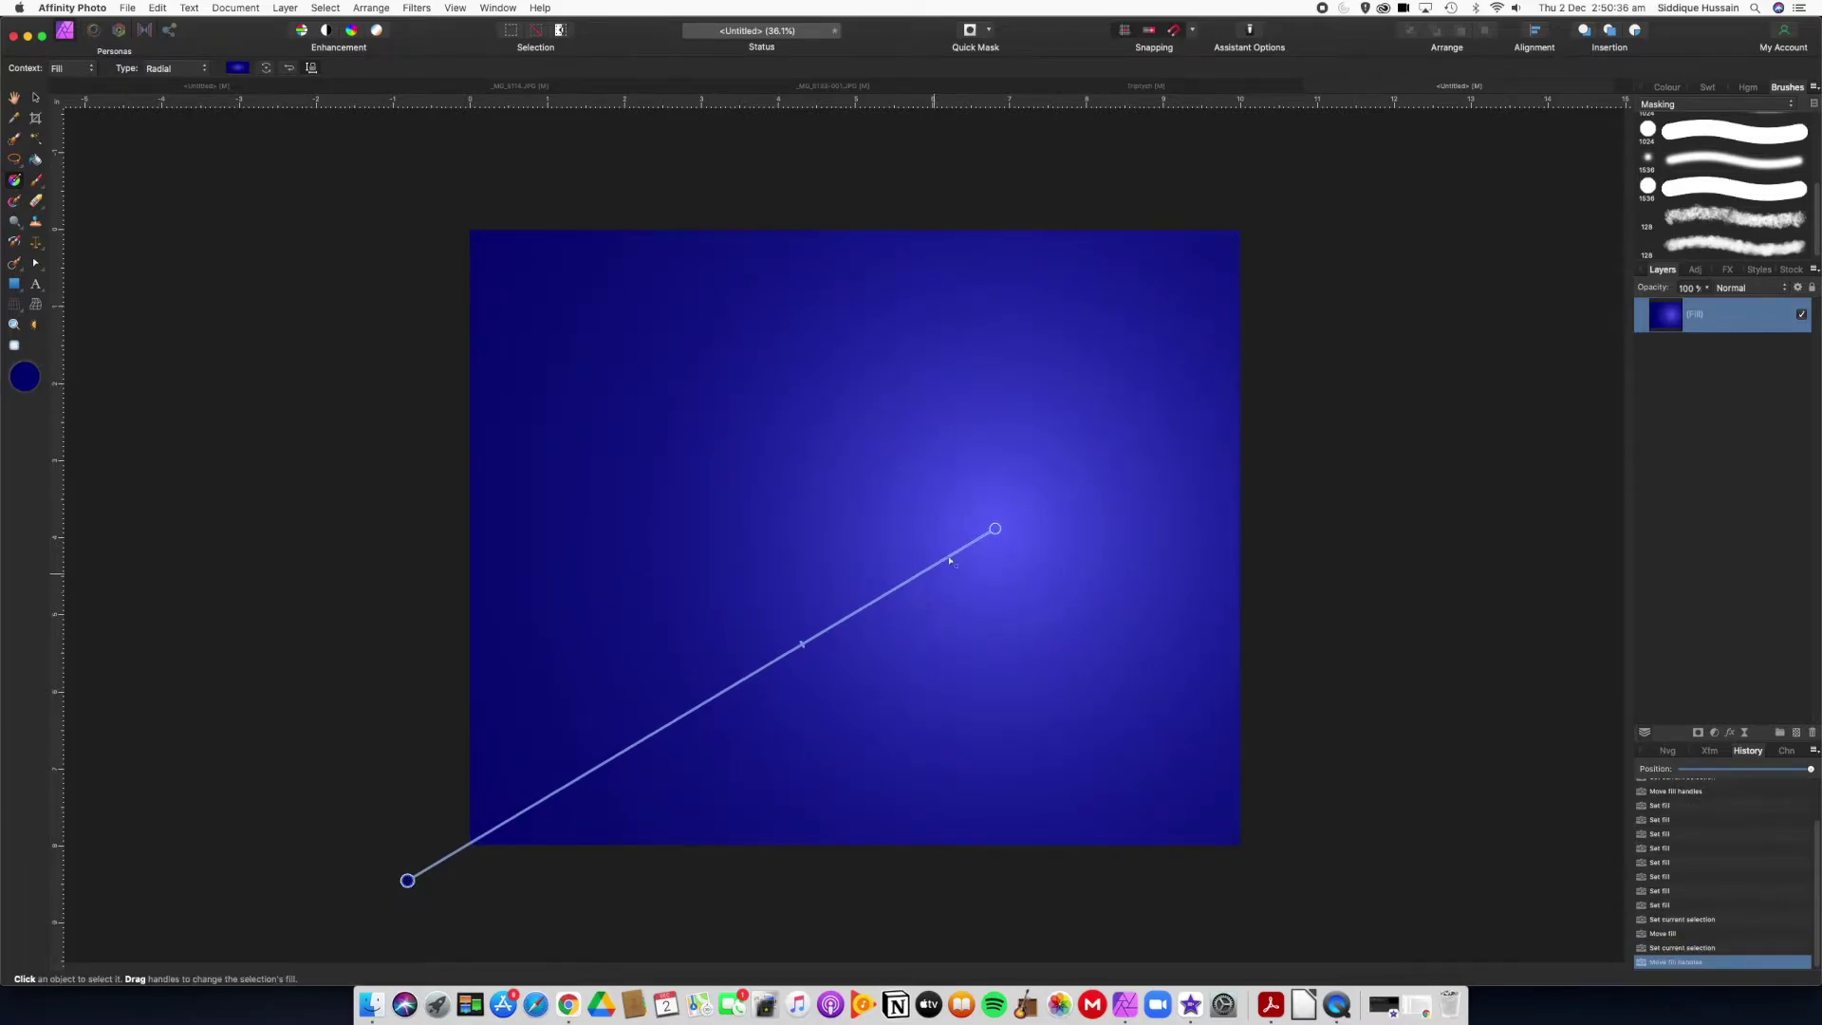
drag(995, 528, 854, 537)
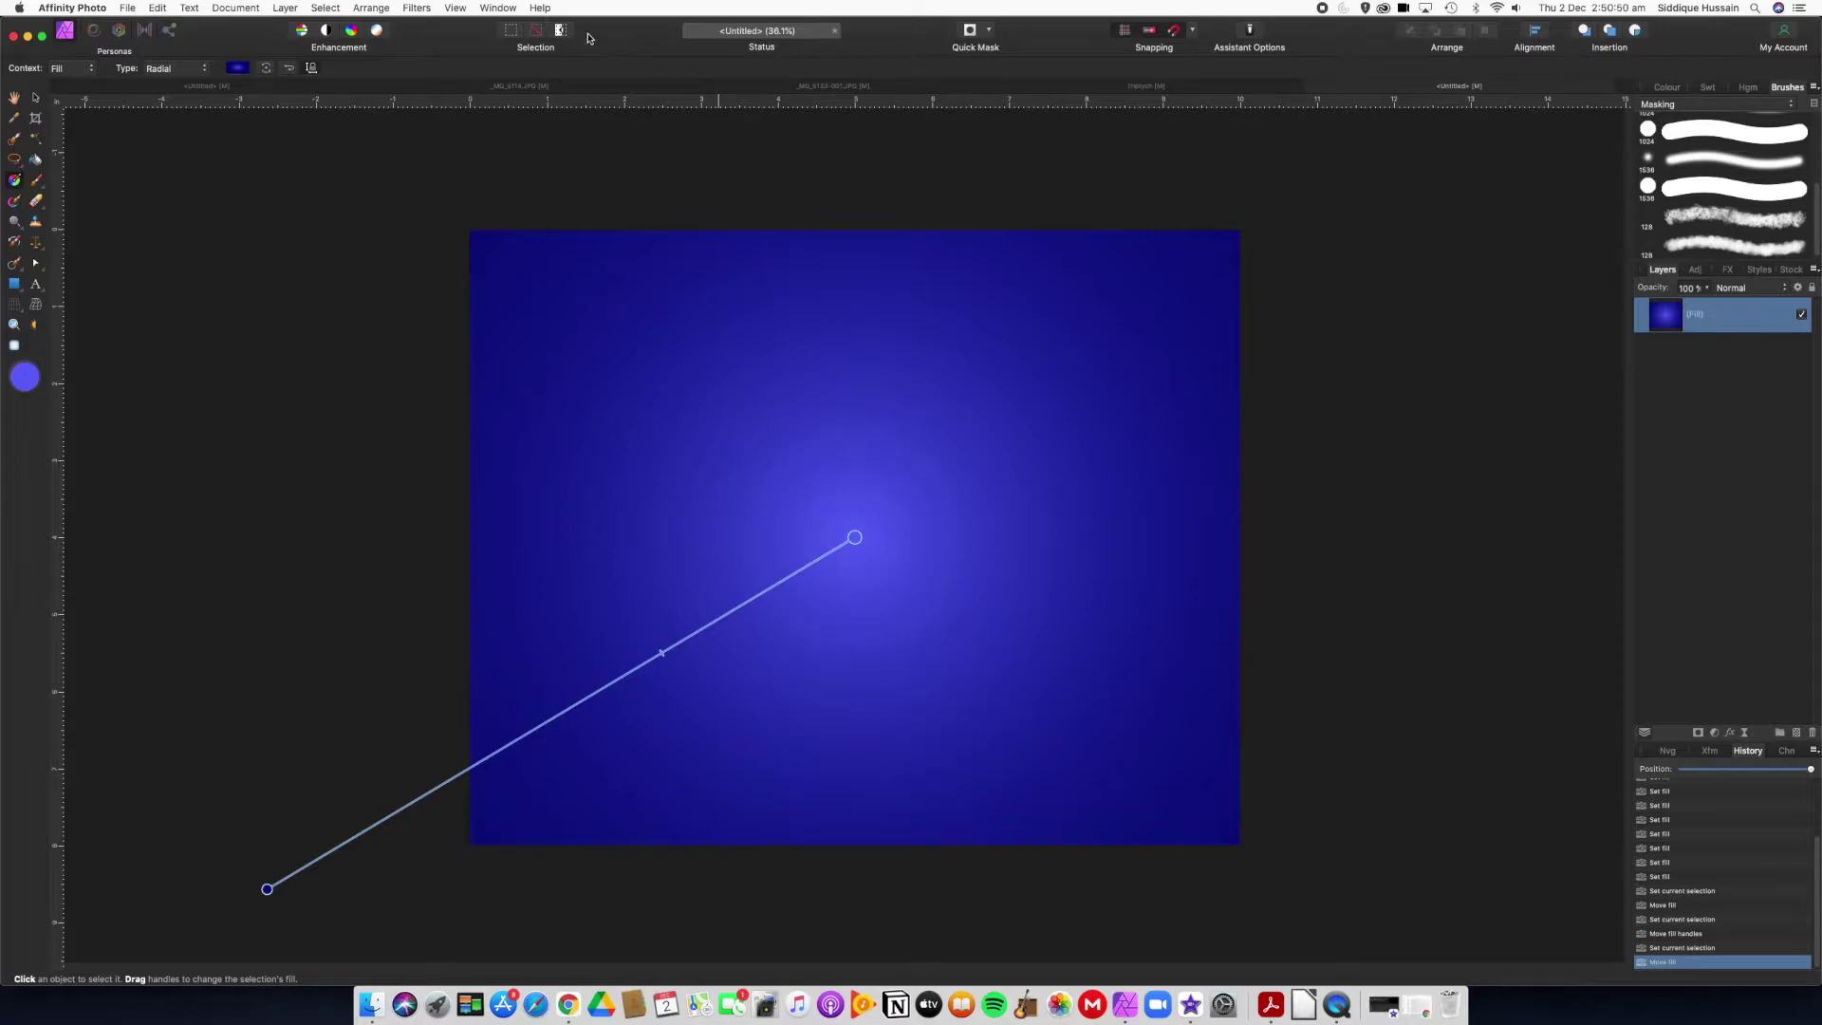
click(128, 7)
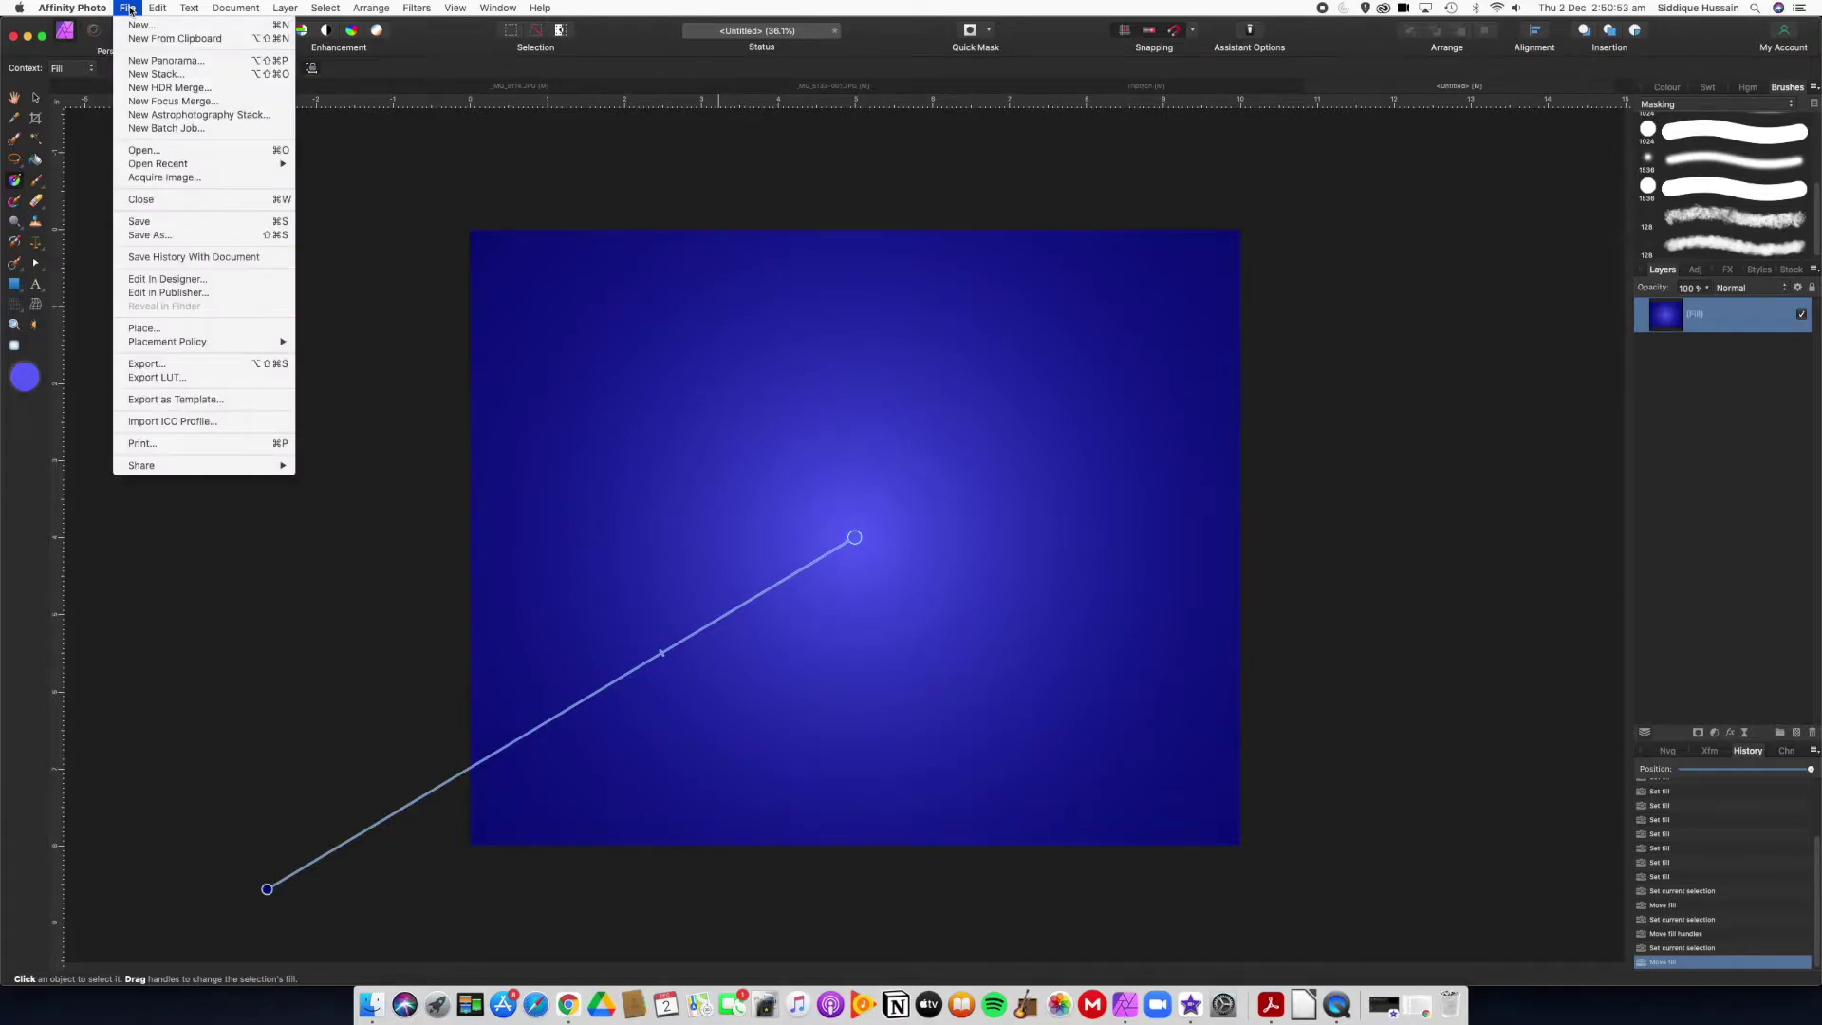
Step: Place _MG_5133-001.JPG from the Wimbledon 2018 folder using File > Place
click(187, 154)
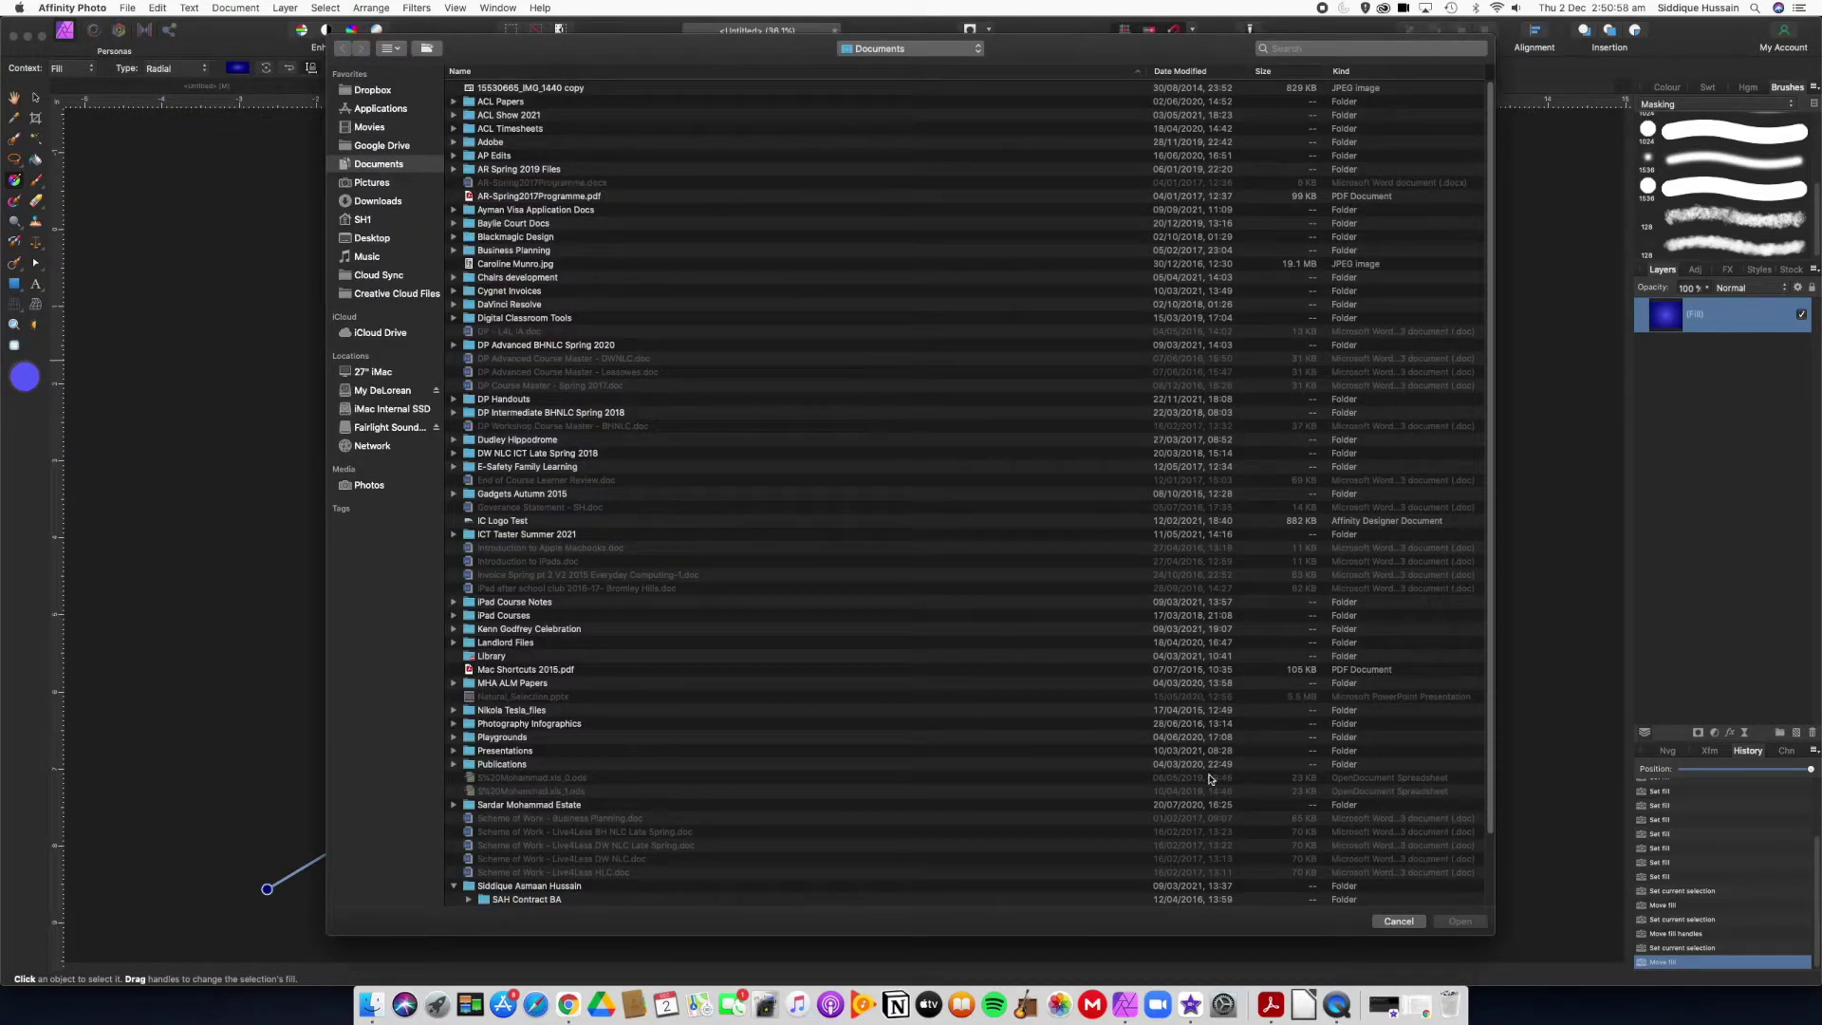
click(1400, 922)
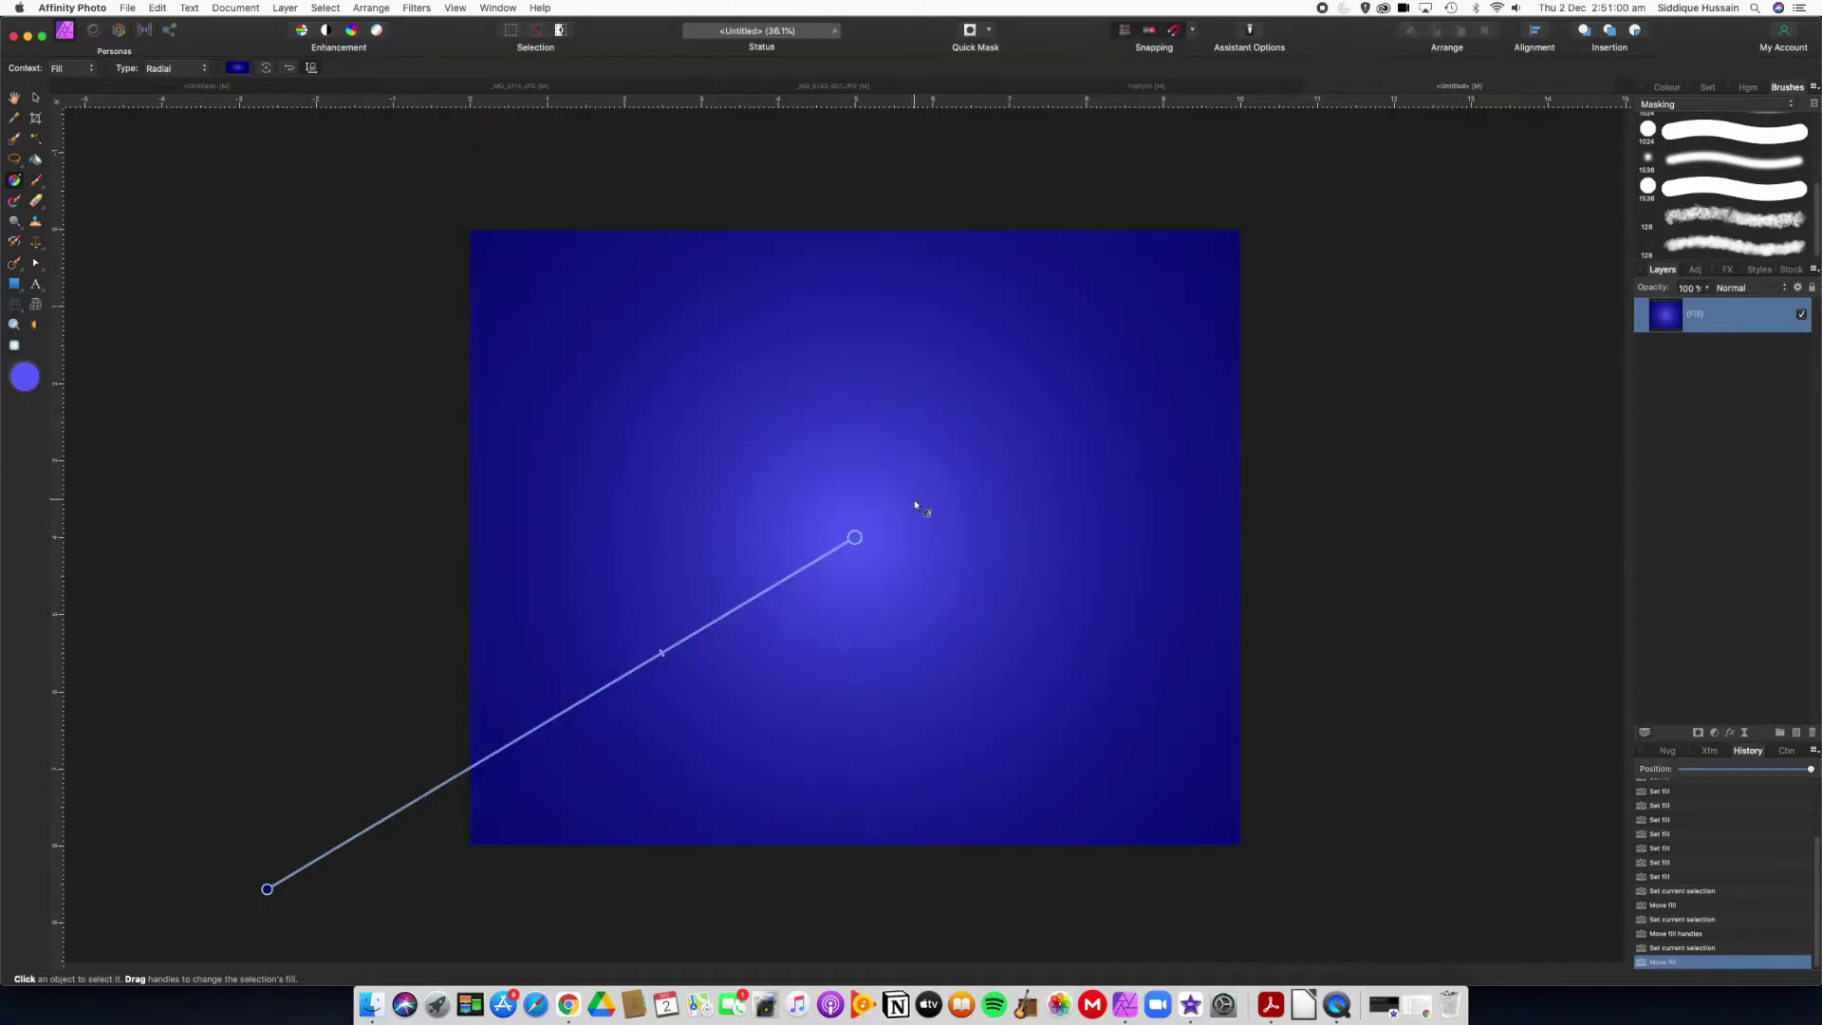
click(125, 8)
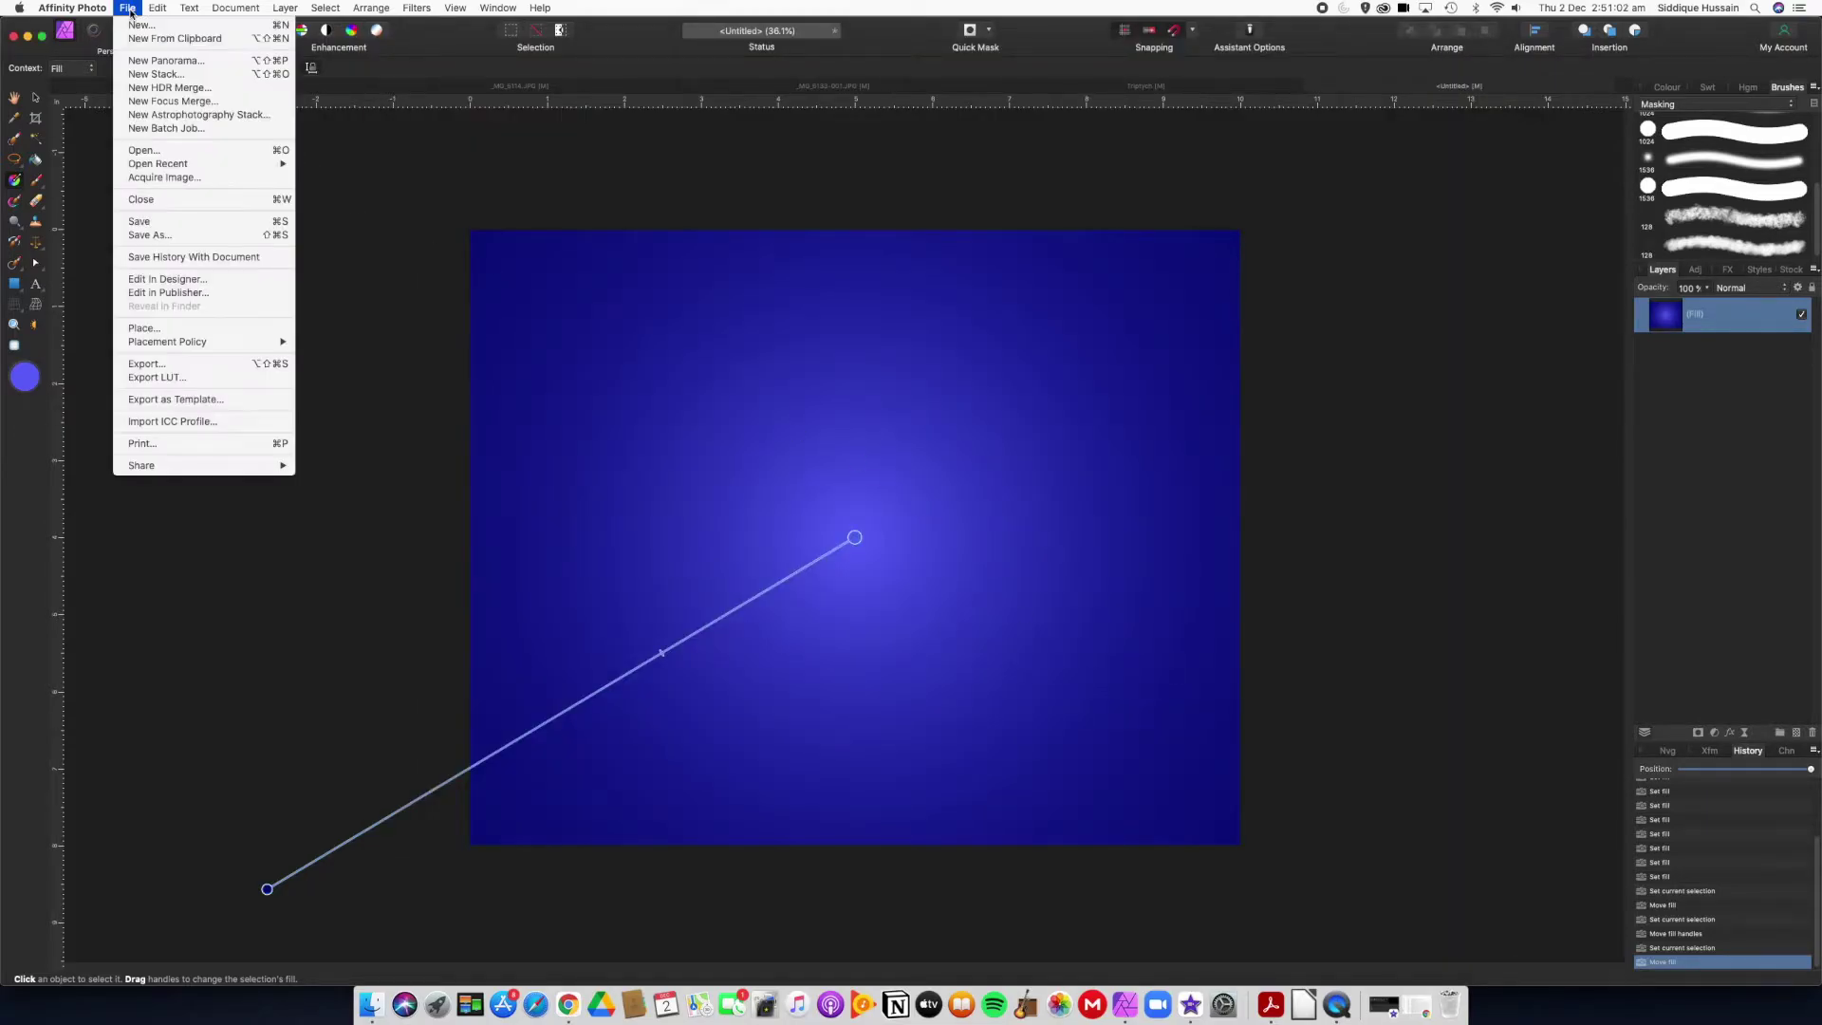
click(173, 328)
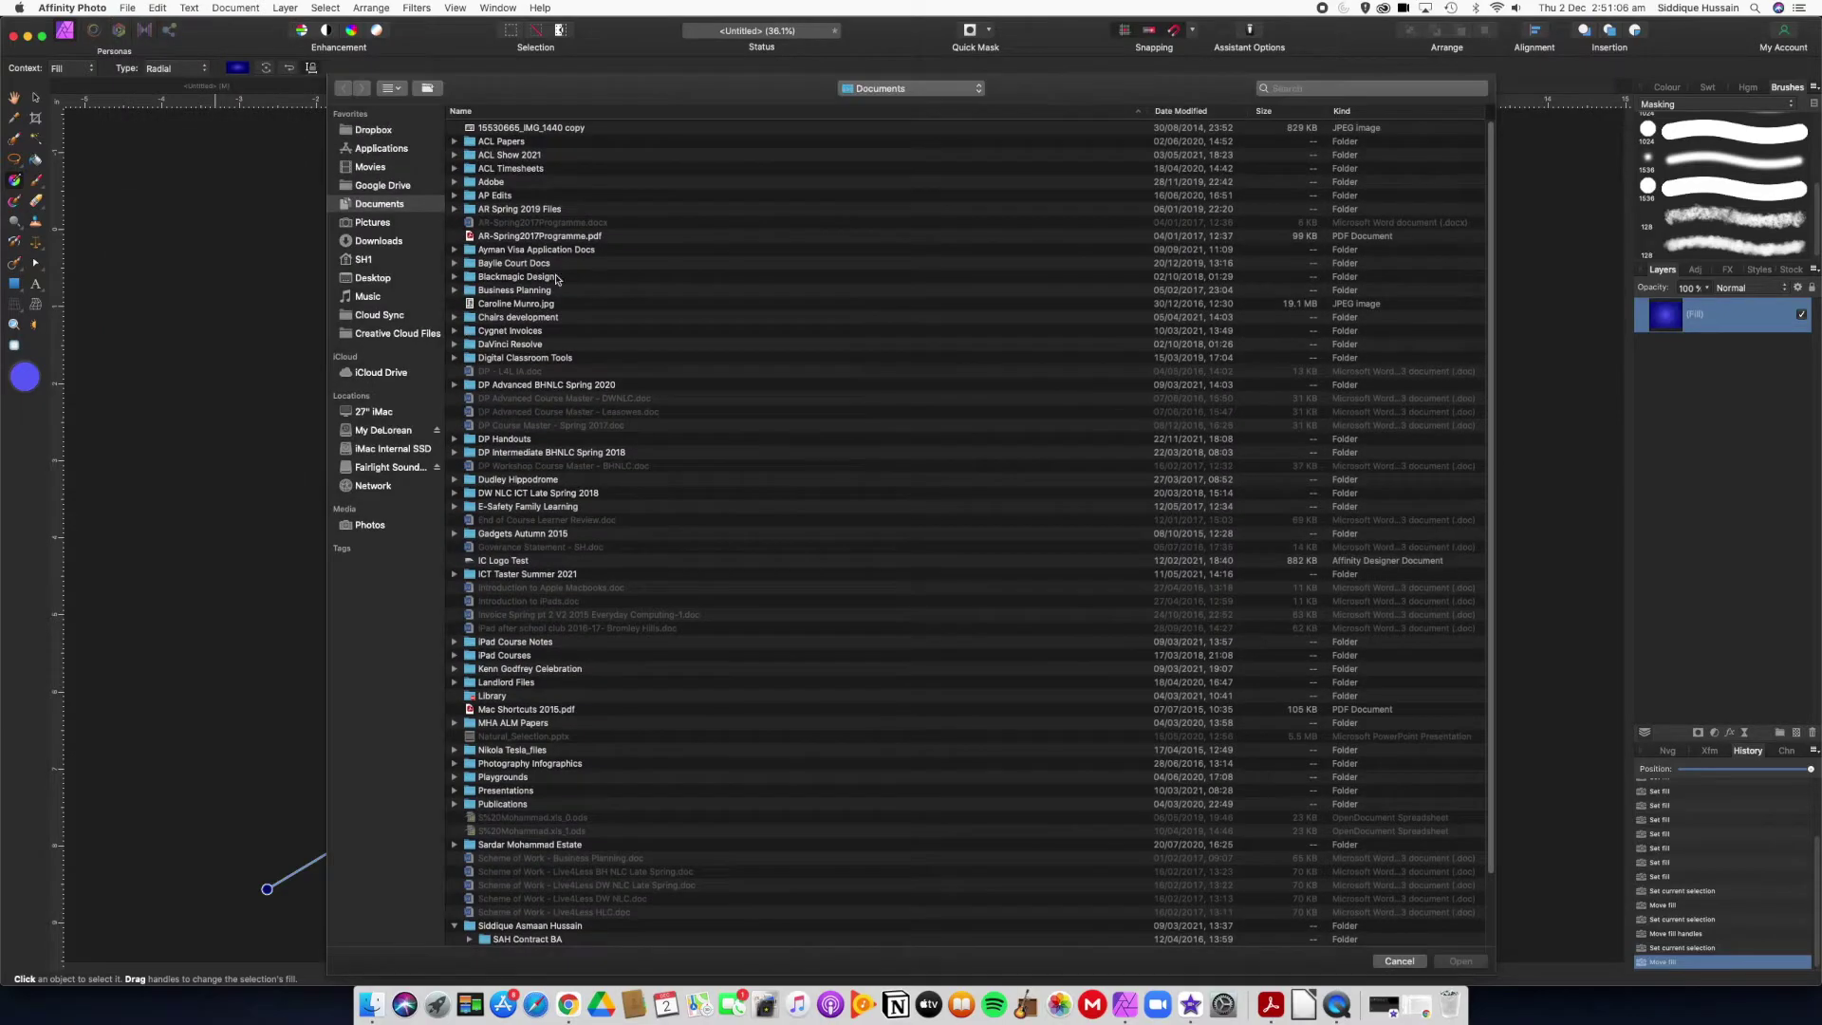
click(939, 95)
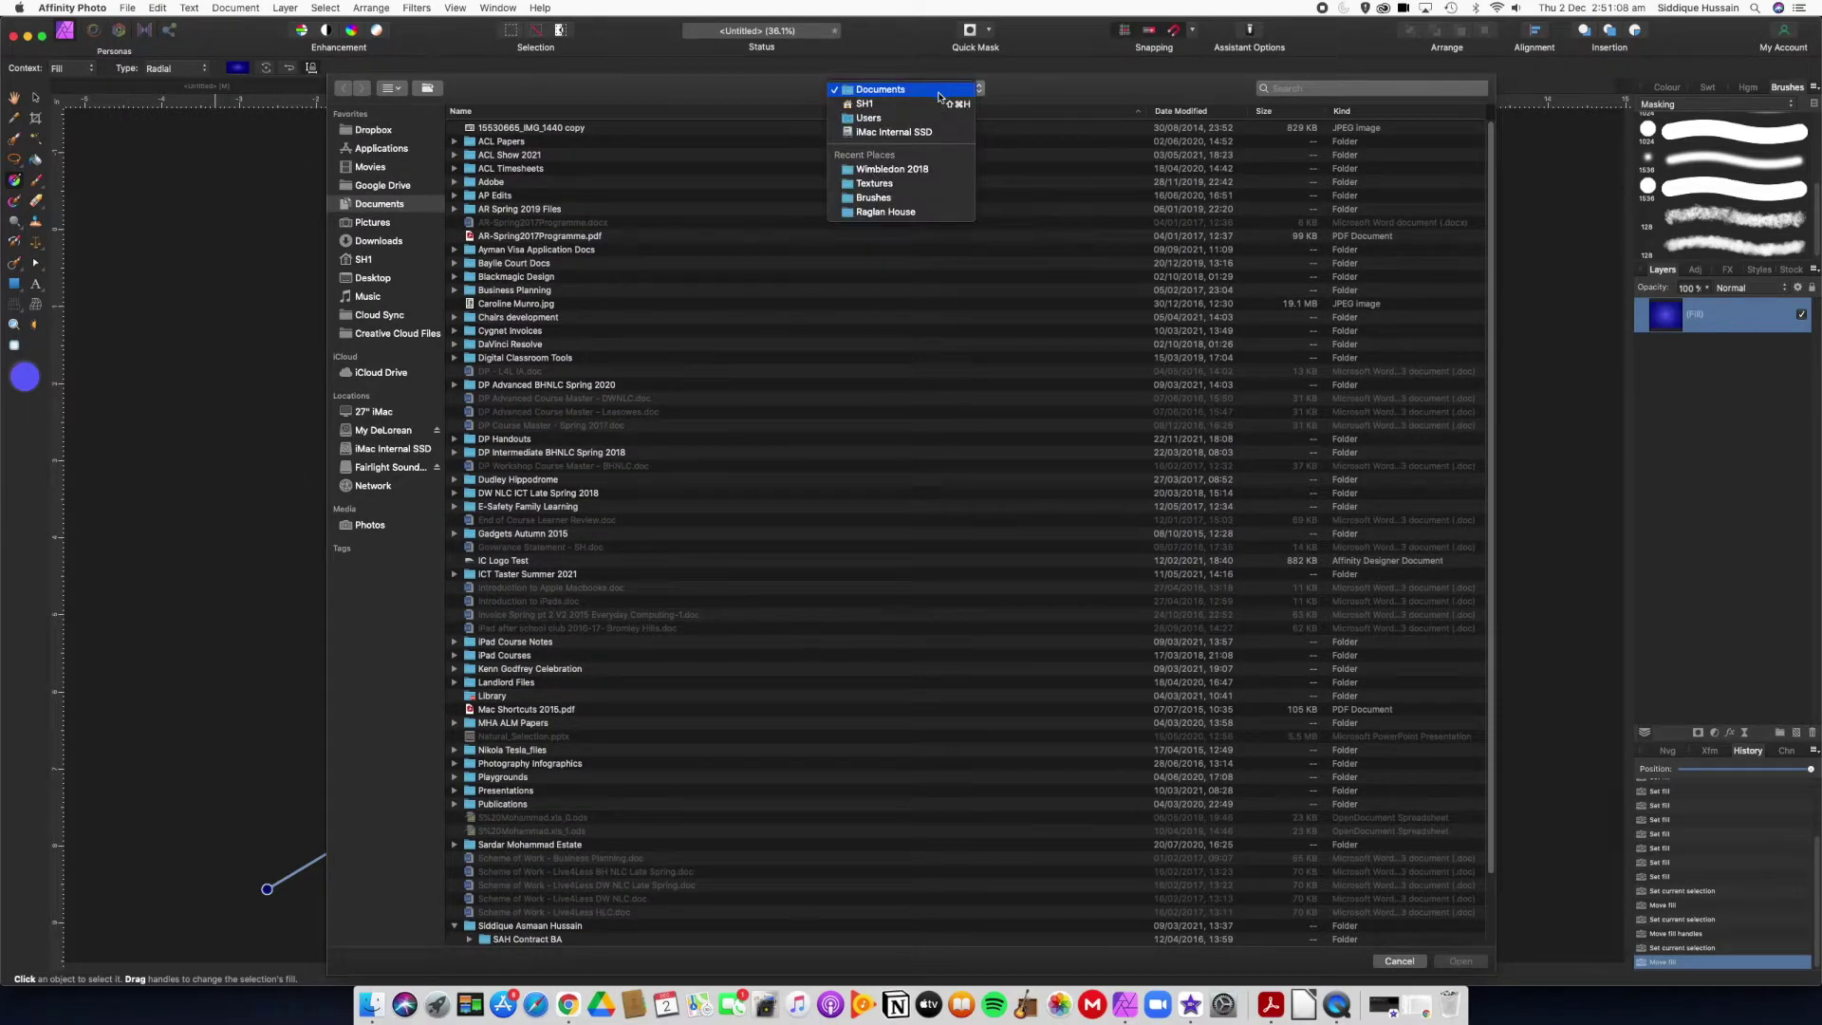
click(888, 170)
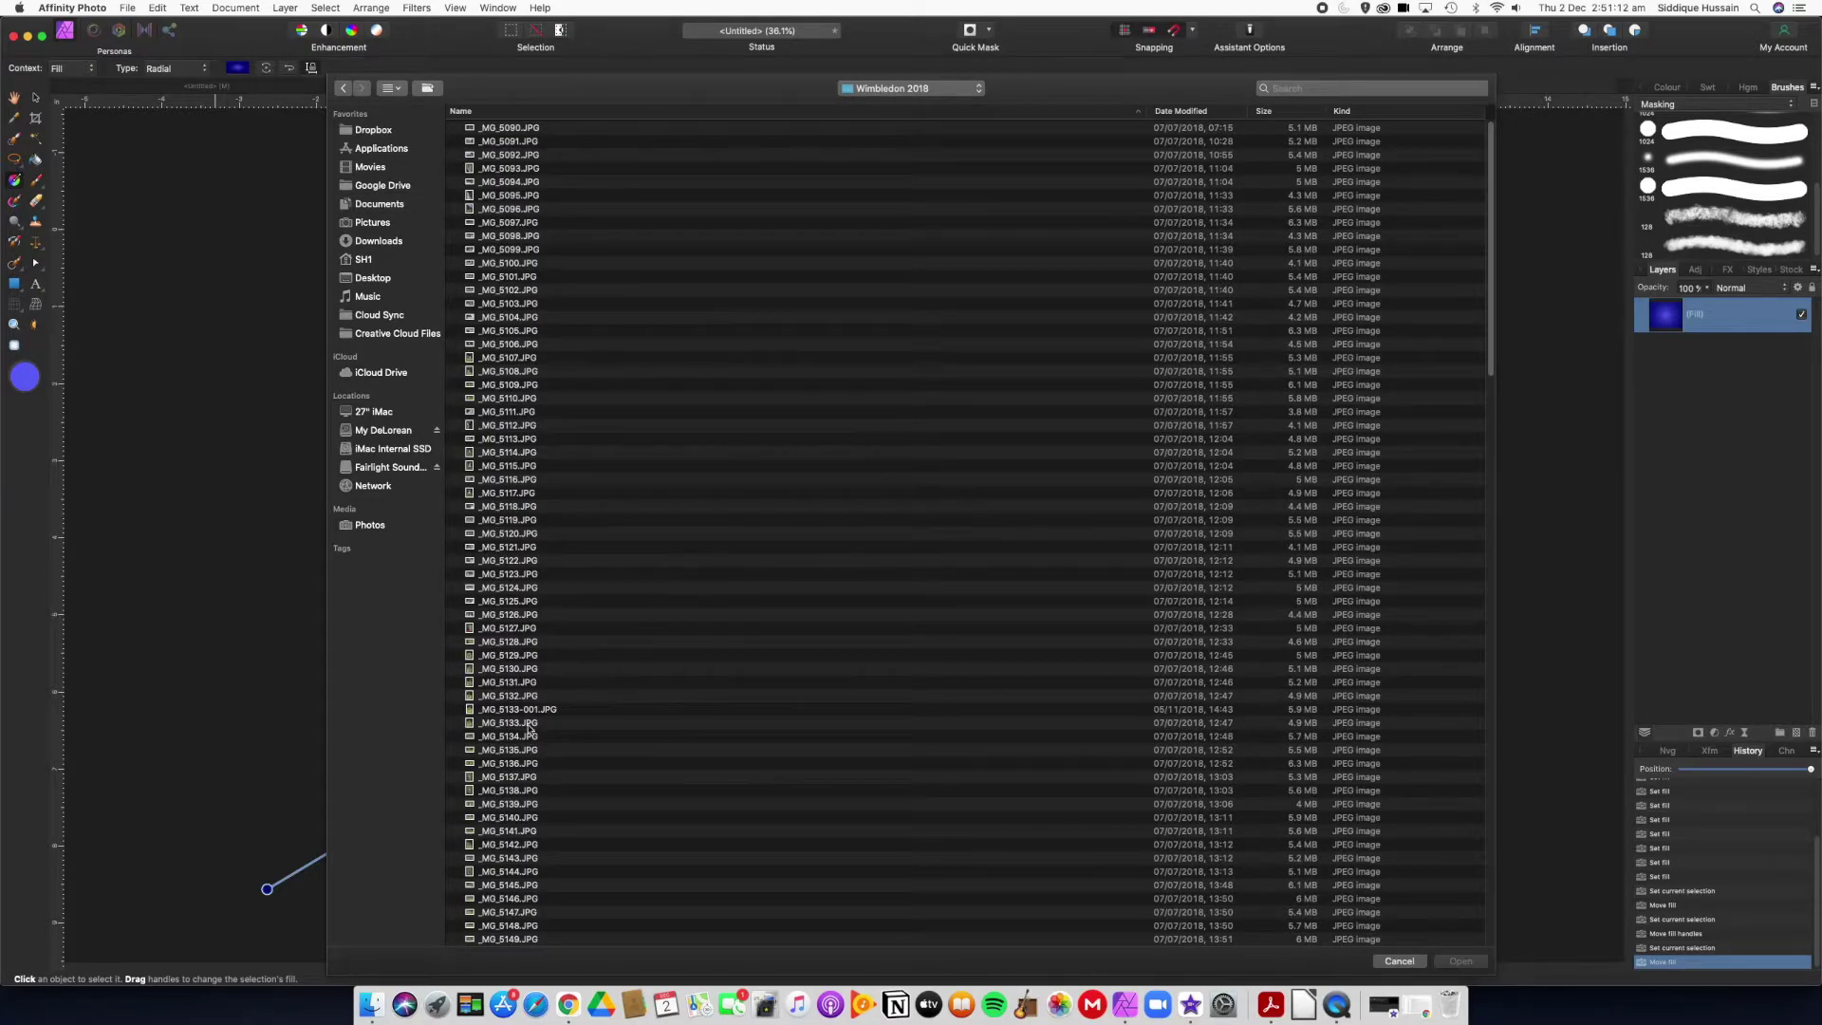
click(510, 710)
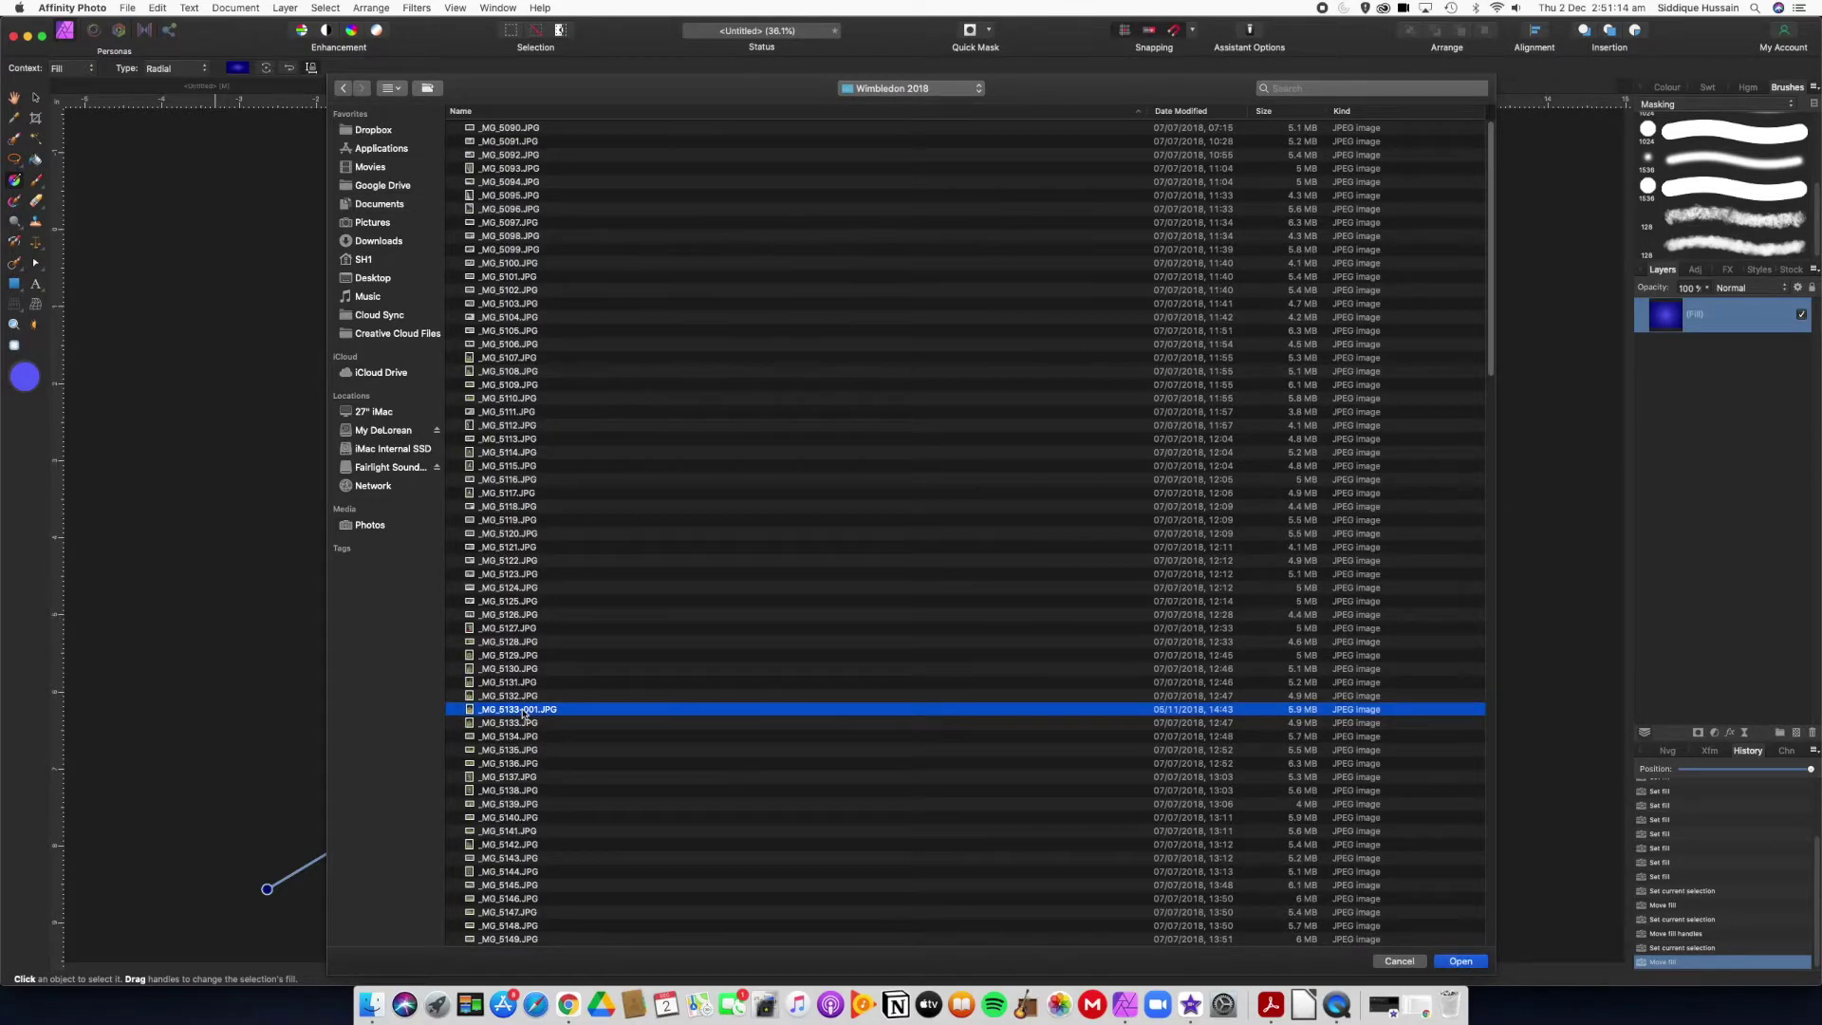
key(space)
key(space)
click(1455, 961)
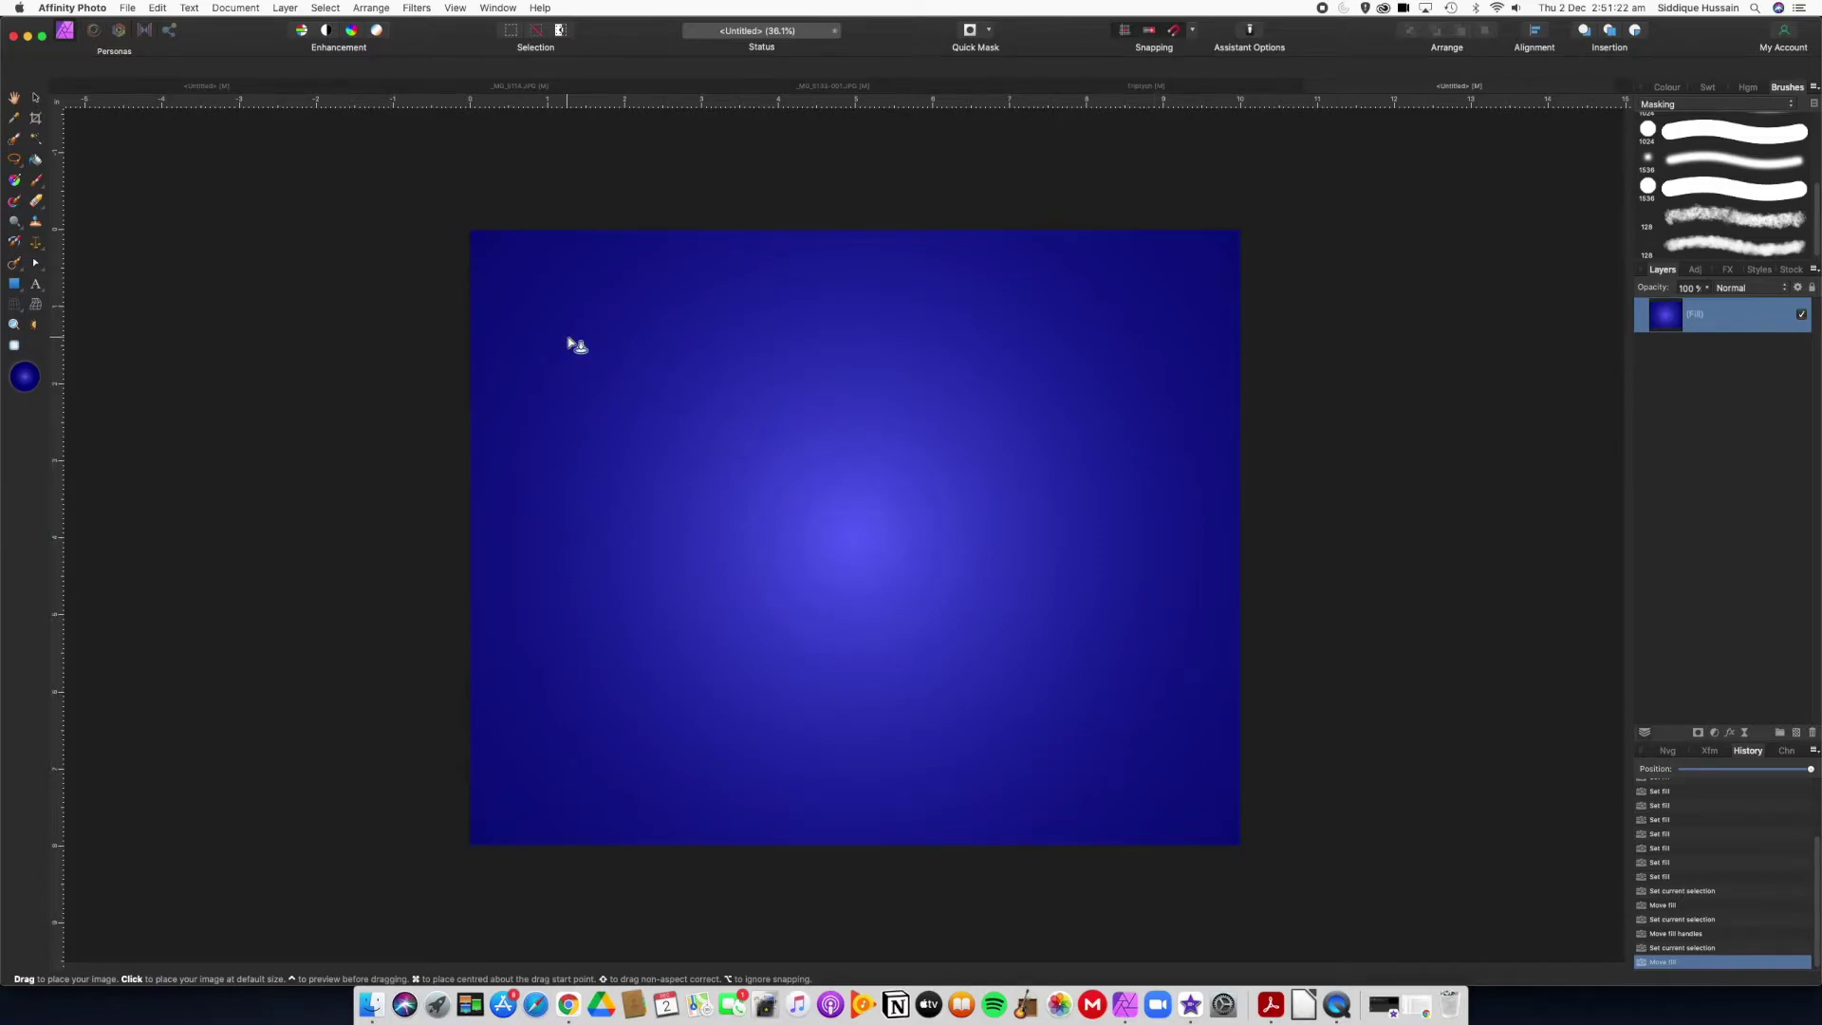
Step: Drag out the tennis photo at small portrait size and move it lower on the left
drag(567, 337, 766, 635)
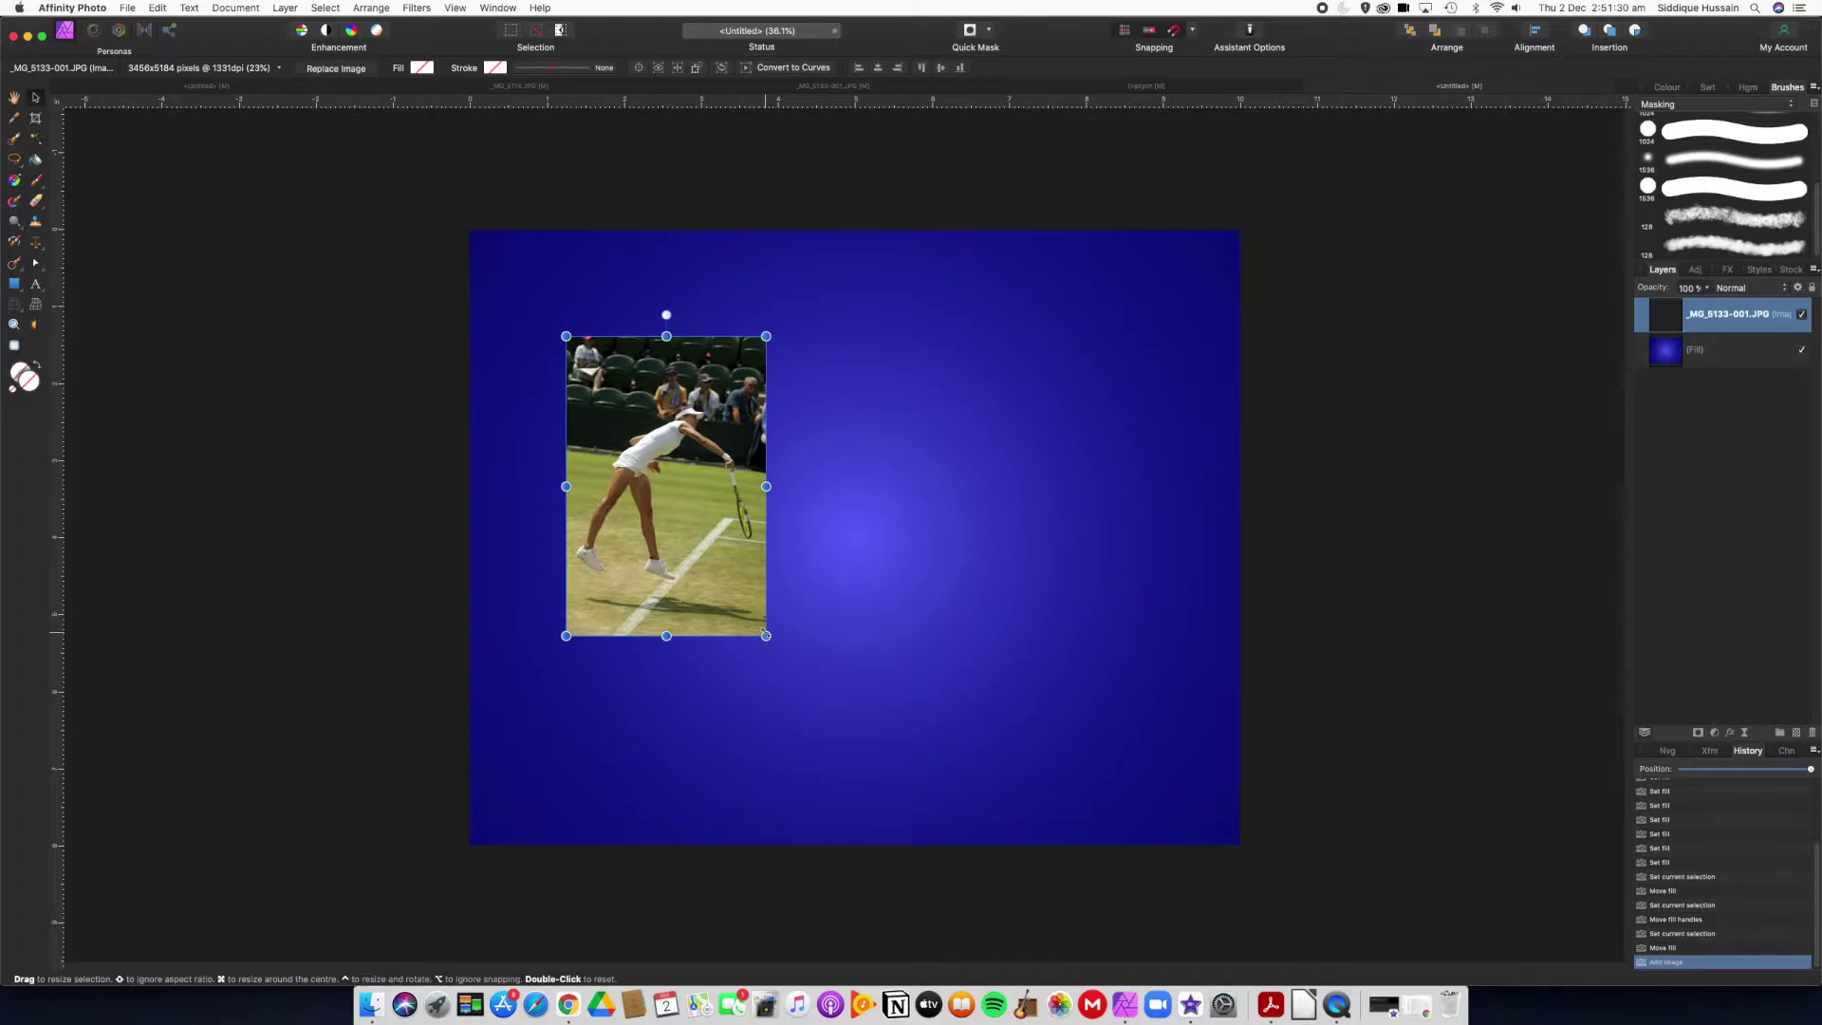
drag(673, 486, 669, 534)
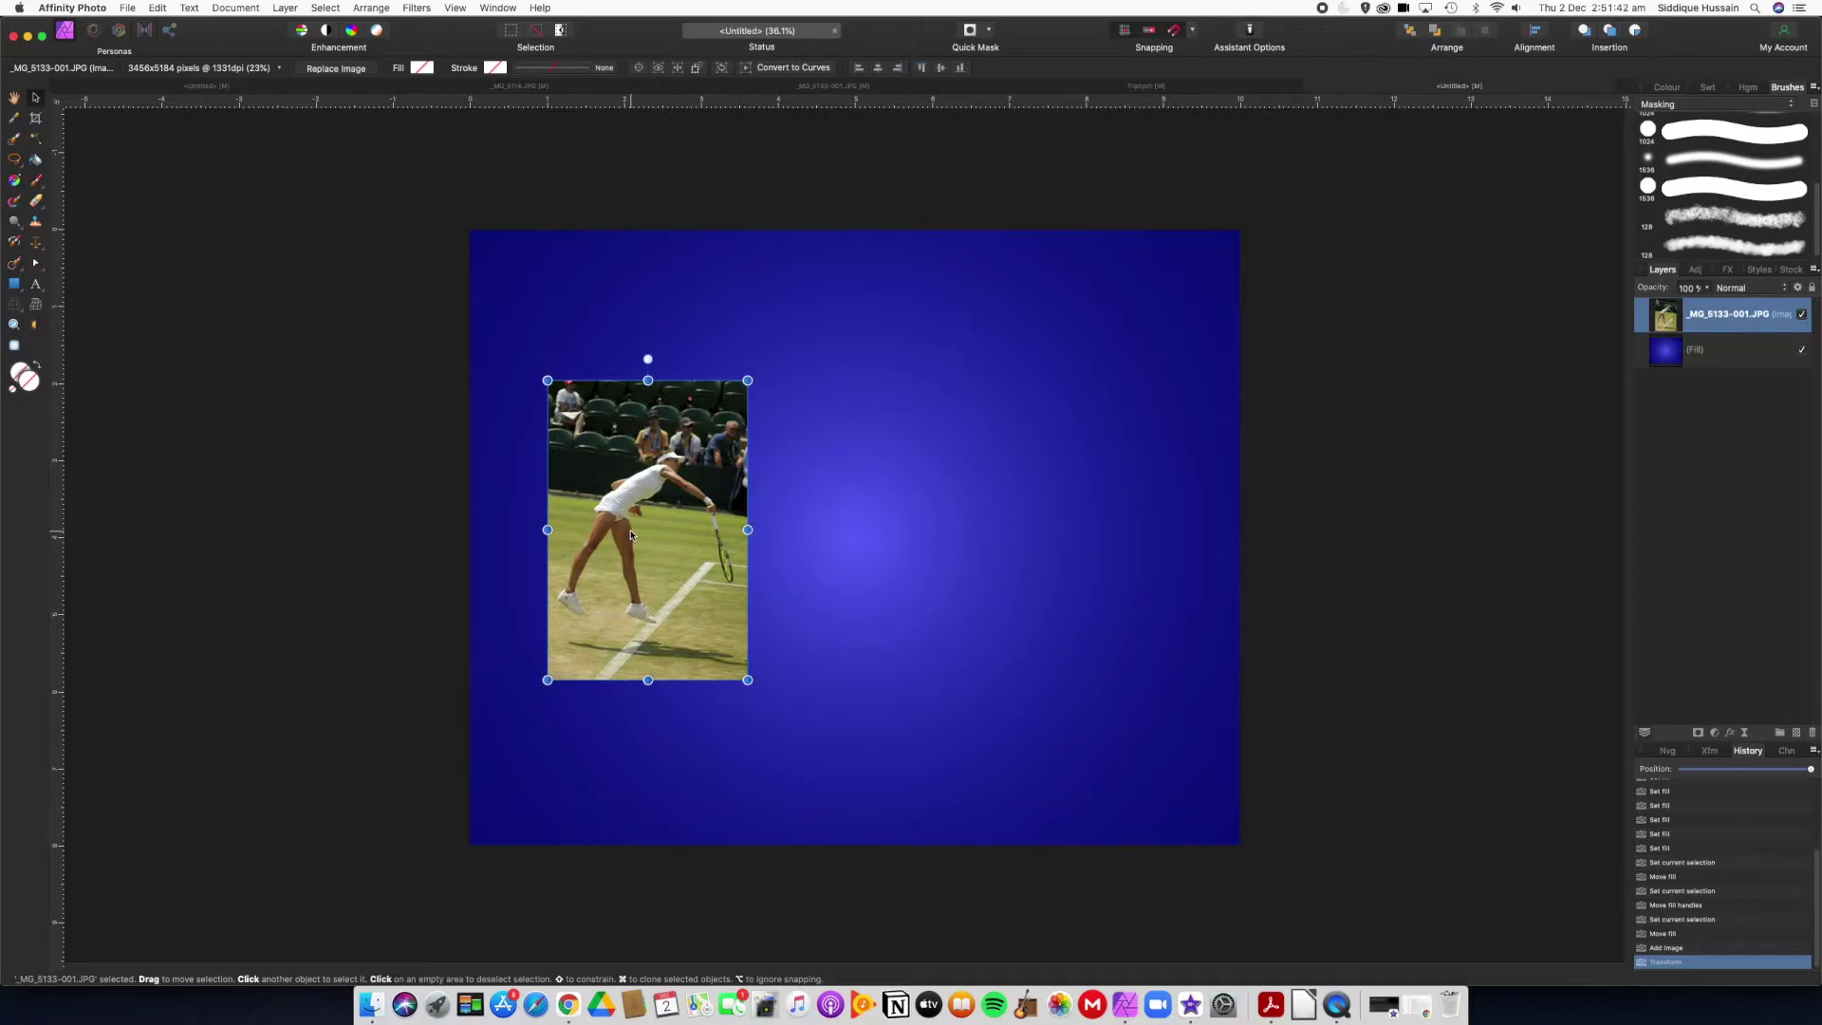
Step: Paste two copies of the tennis photo and spread them out to the right of the original
key(super+j)
key(super+v)
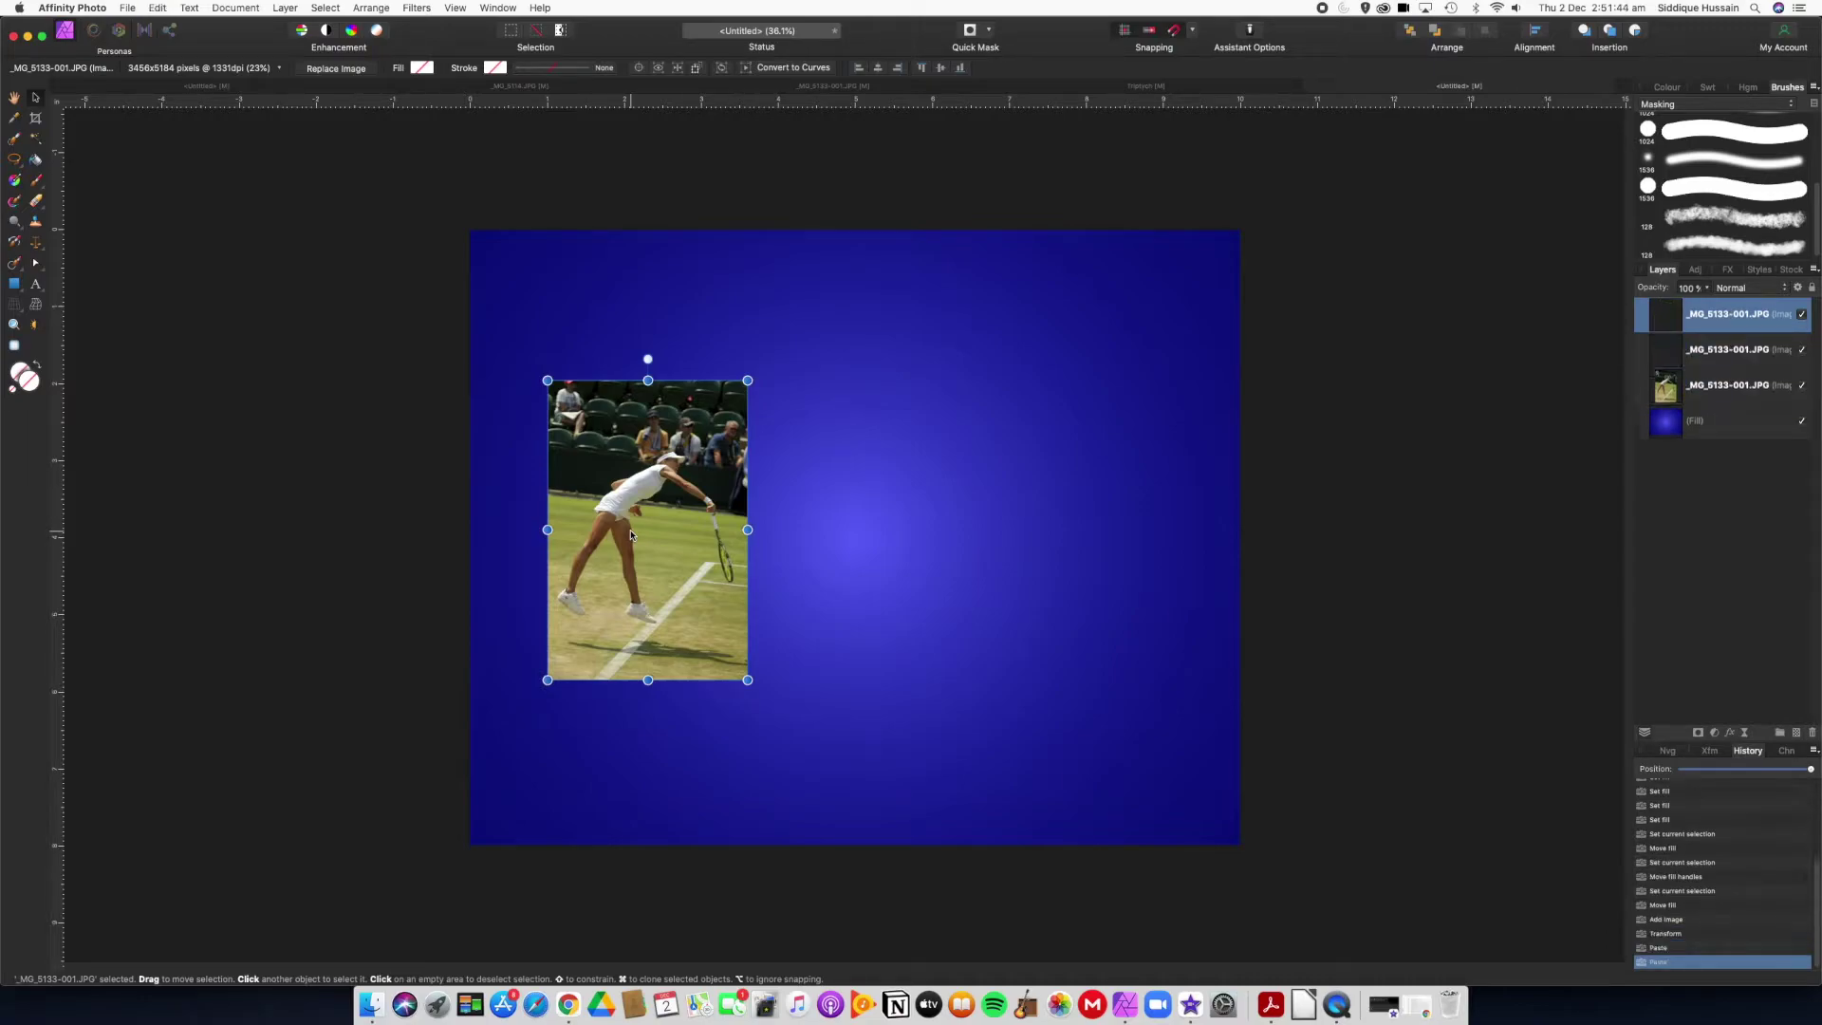
drag(631, 534, 875, 511)
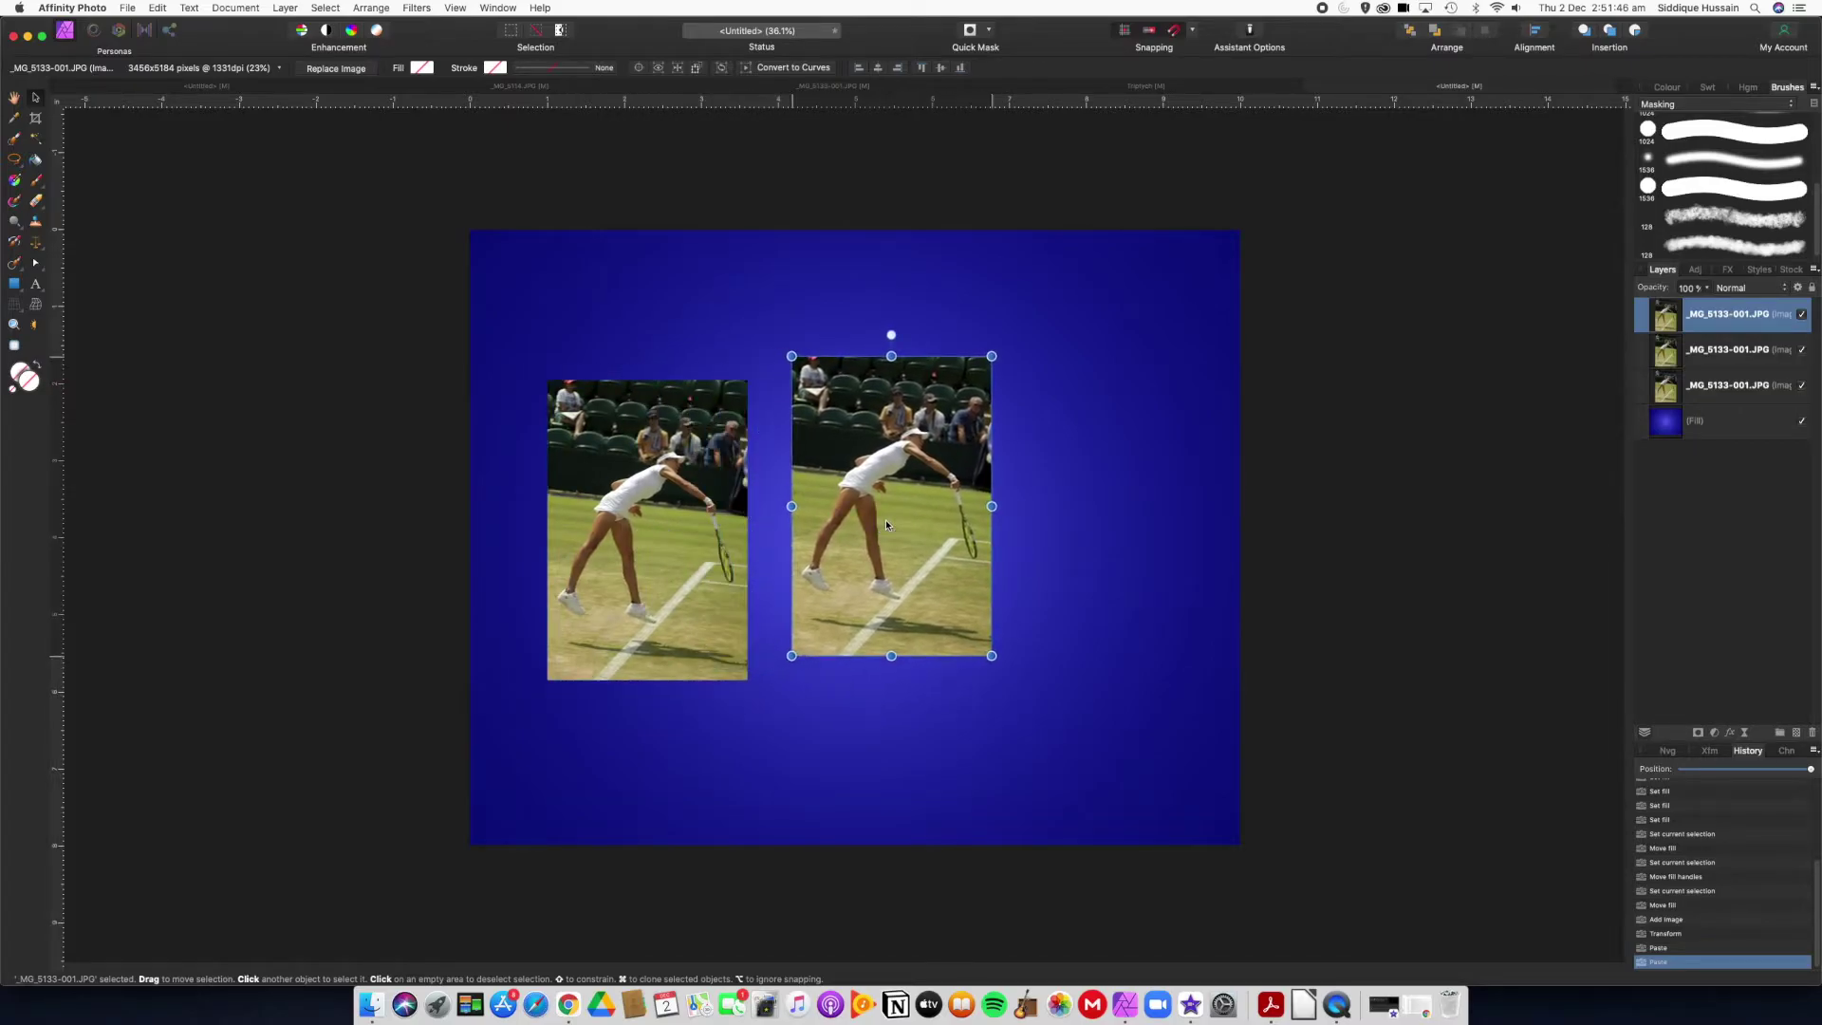
drag(691, 548, 912, 594)
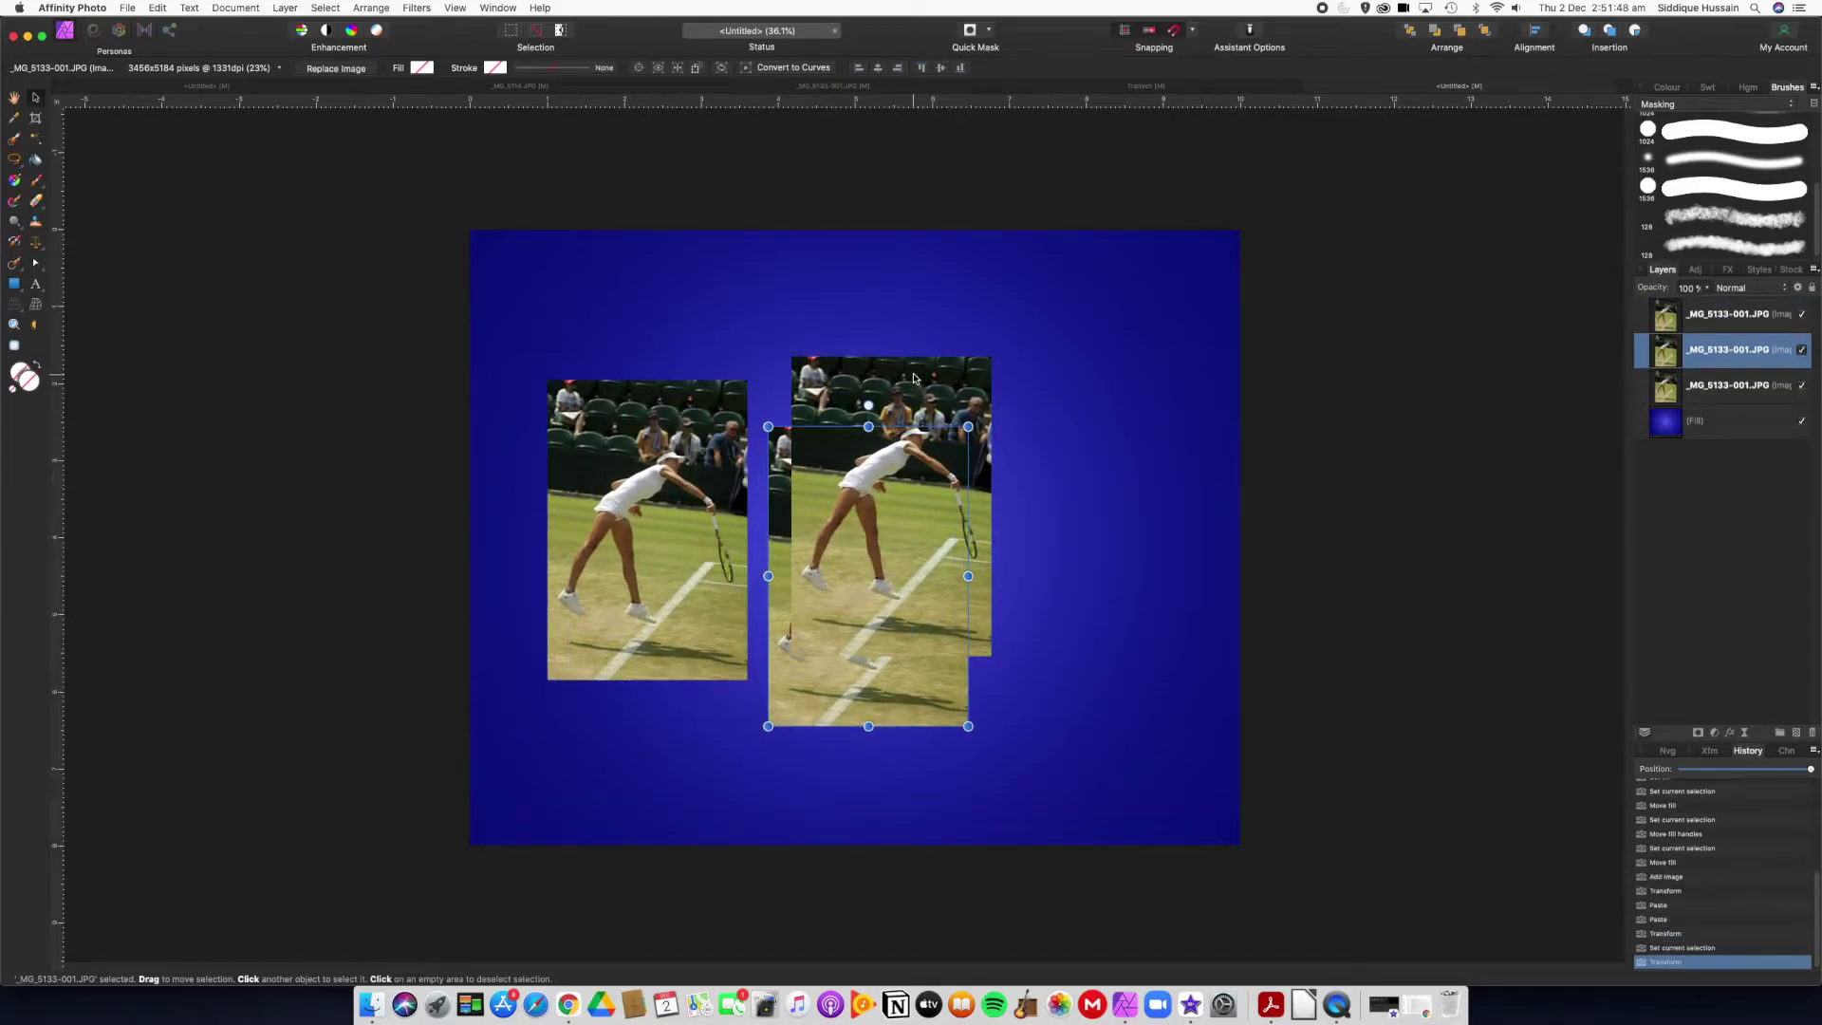
drag(917, 379, 1111, 388)
Step: Nudge the three photos into a level row and marquee-select all of them
drag(899, 517, 900, 472)
drag(1082, 487, 1086, 500)
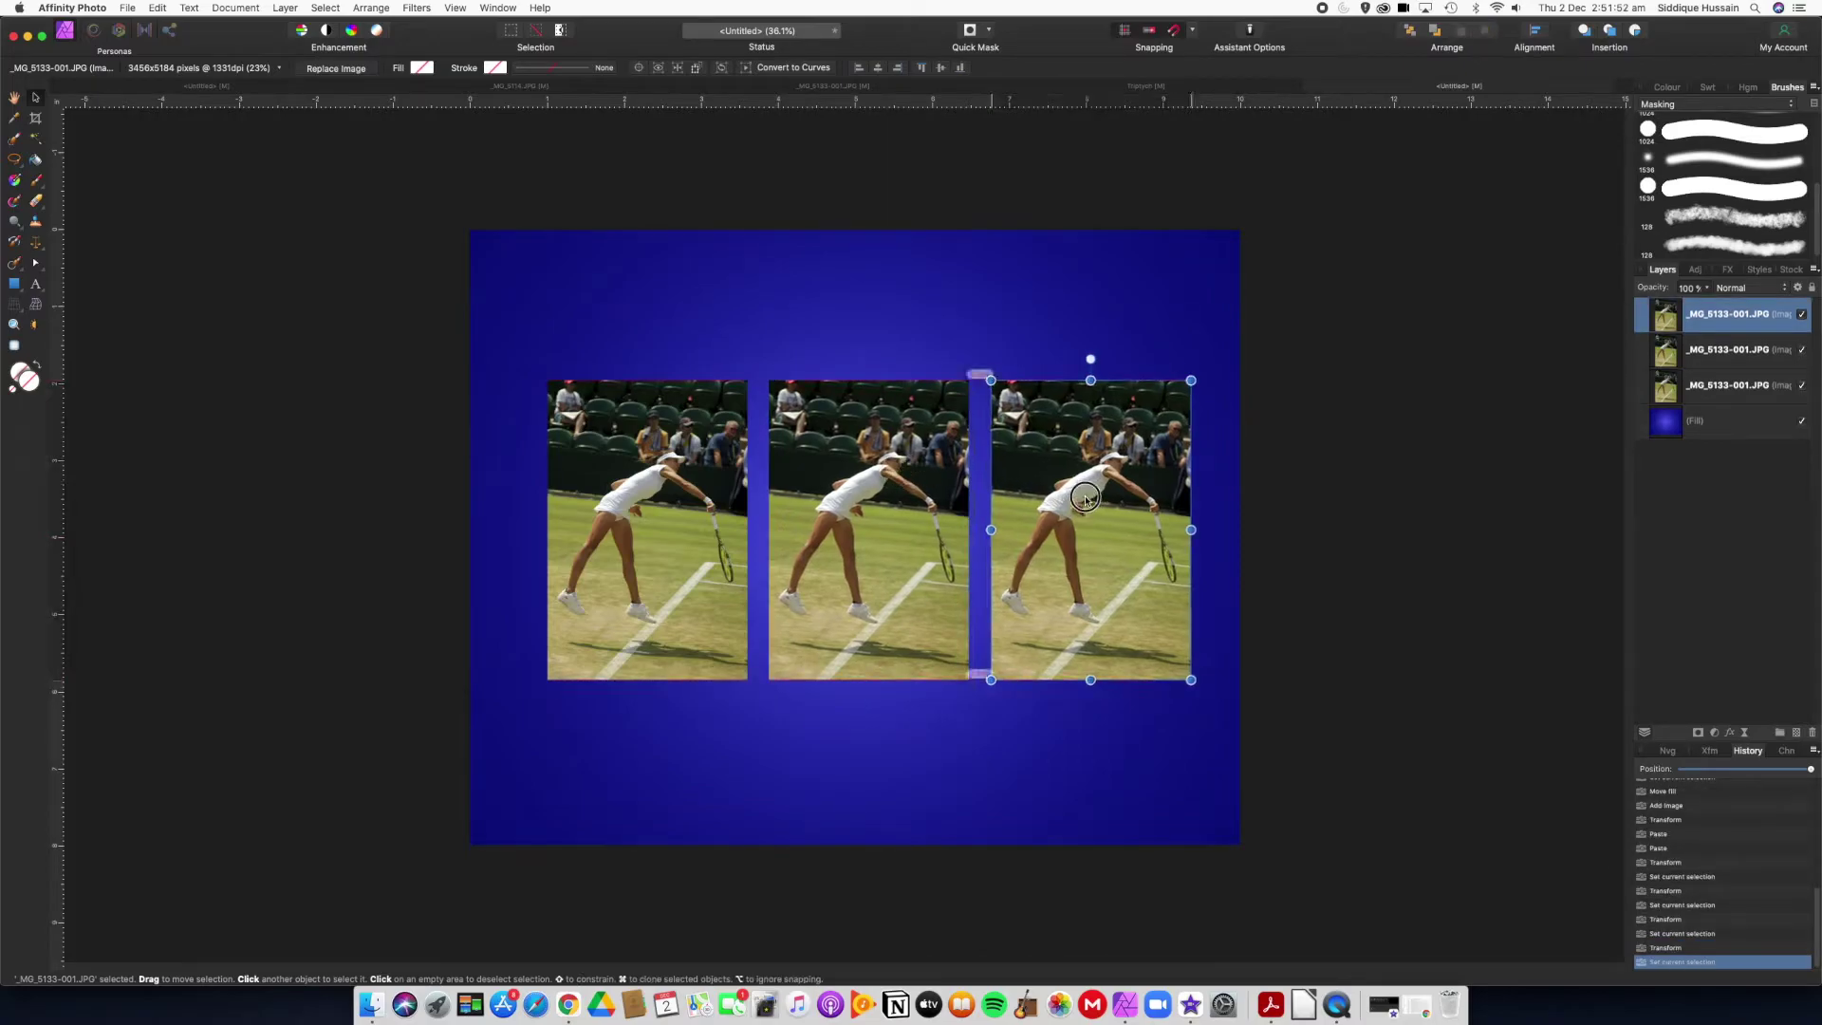
mouse_move(628, 538)
mouse_down()
mouse_move(613, 541)
mouse_move(612, 500)
mouse_move(608, 548)
mouse_up()
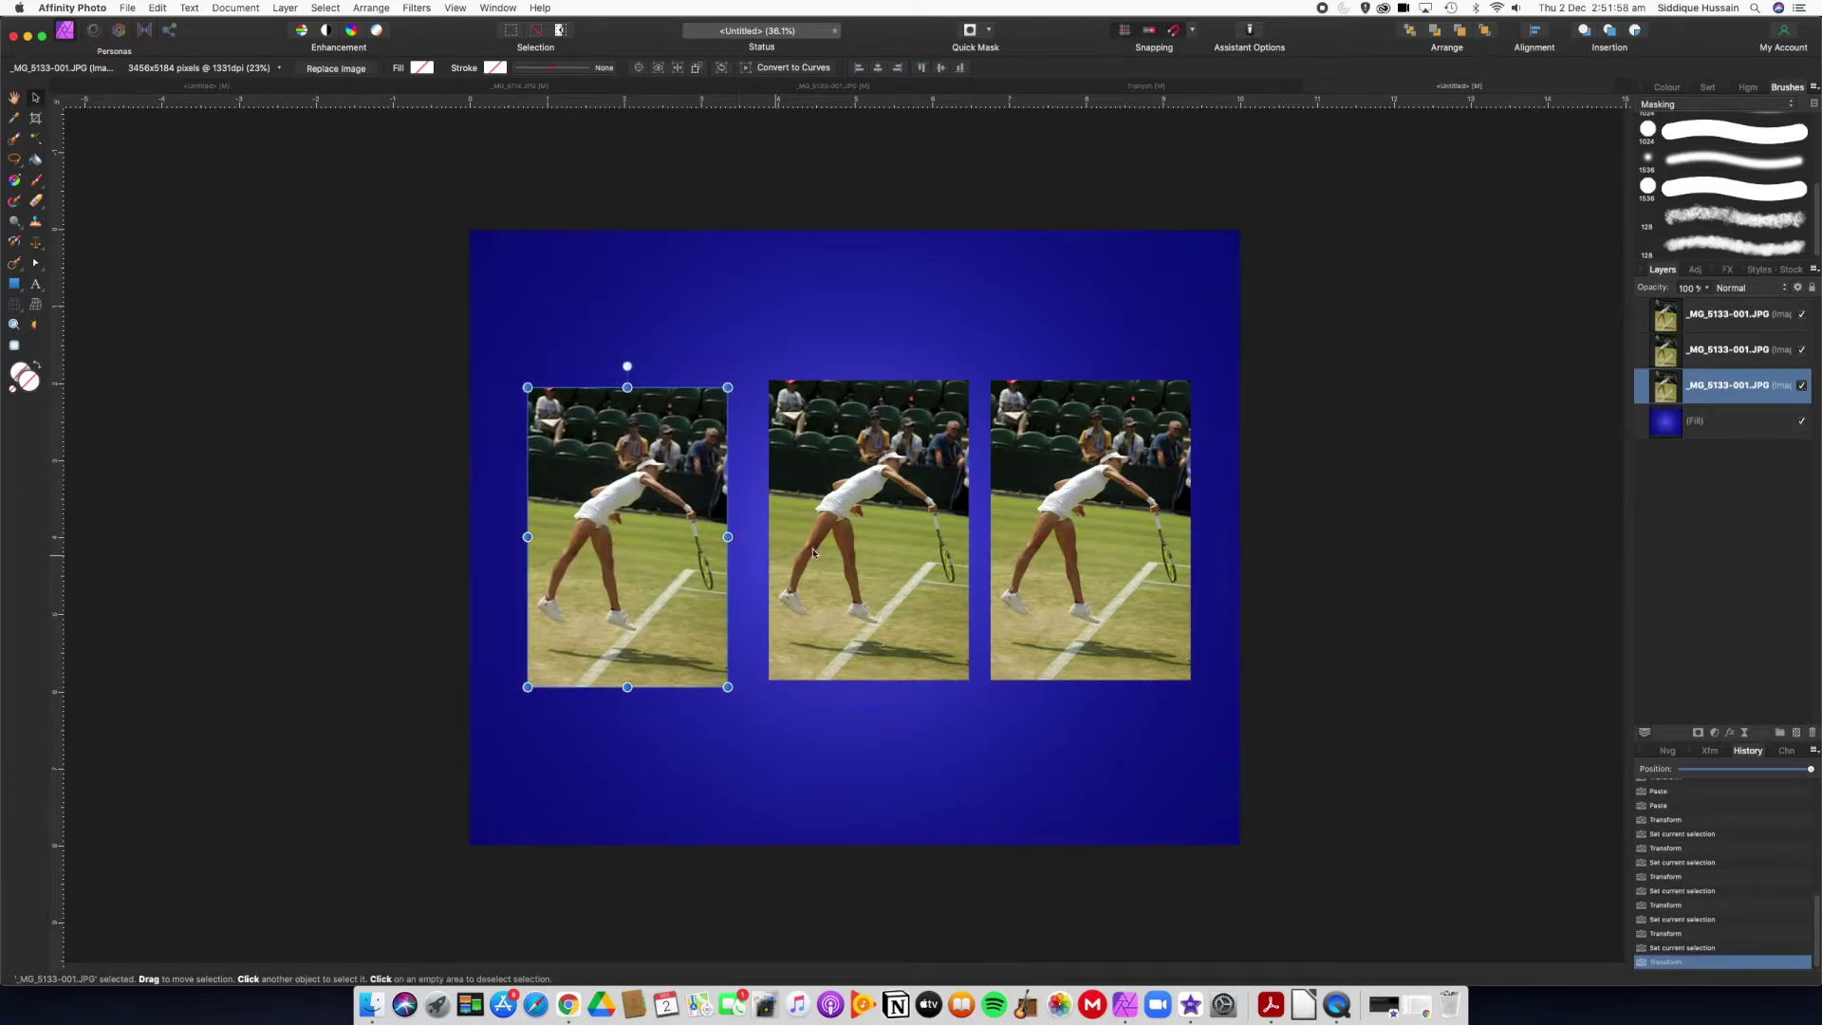
click(845, 548)
drag(845, 549, 844, 556)
drag(1058, 529, 1057, 539)
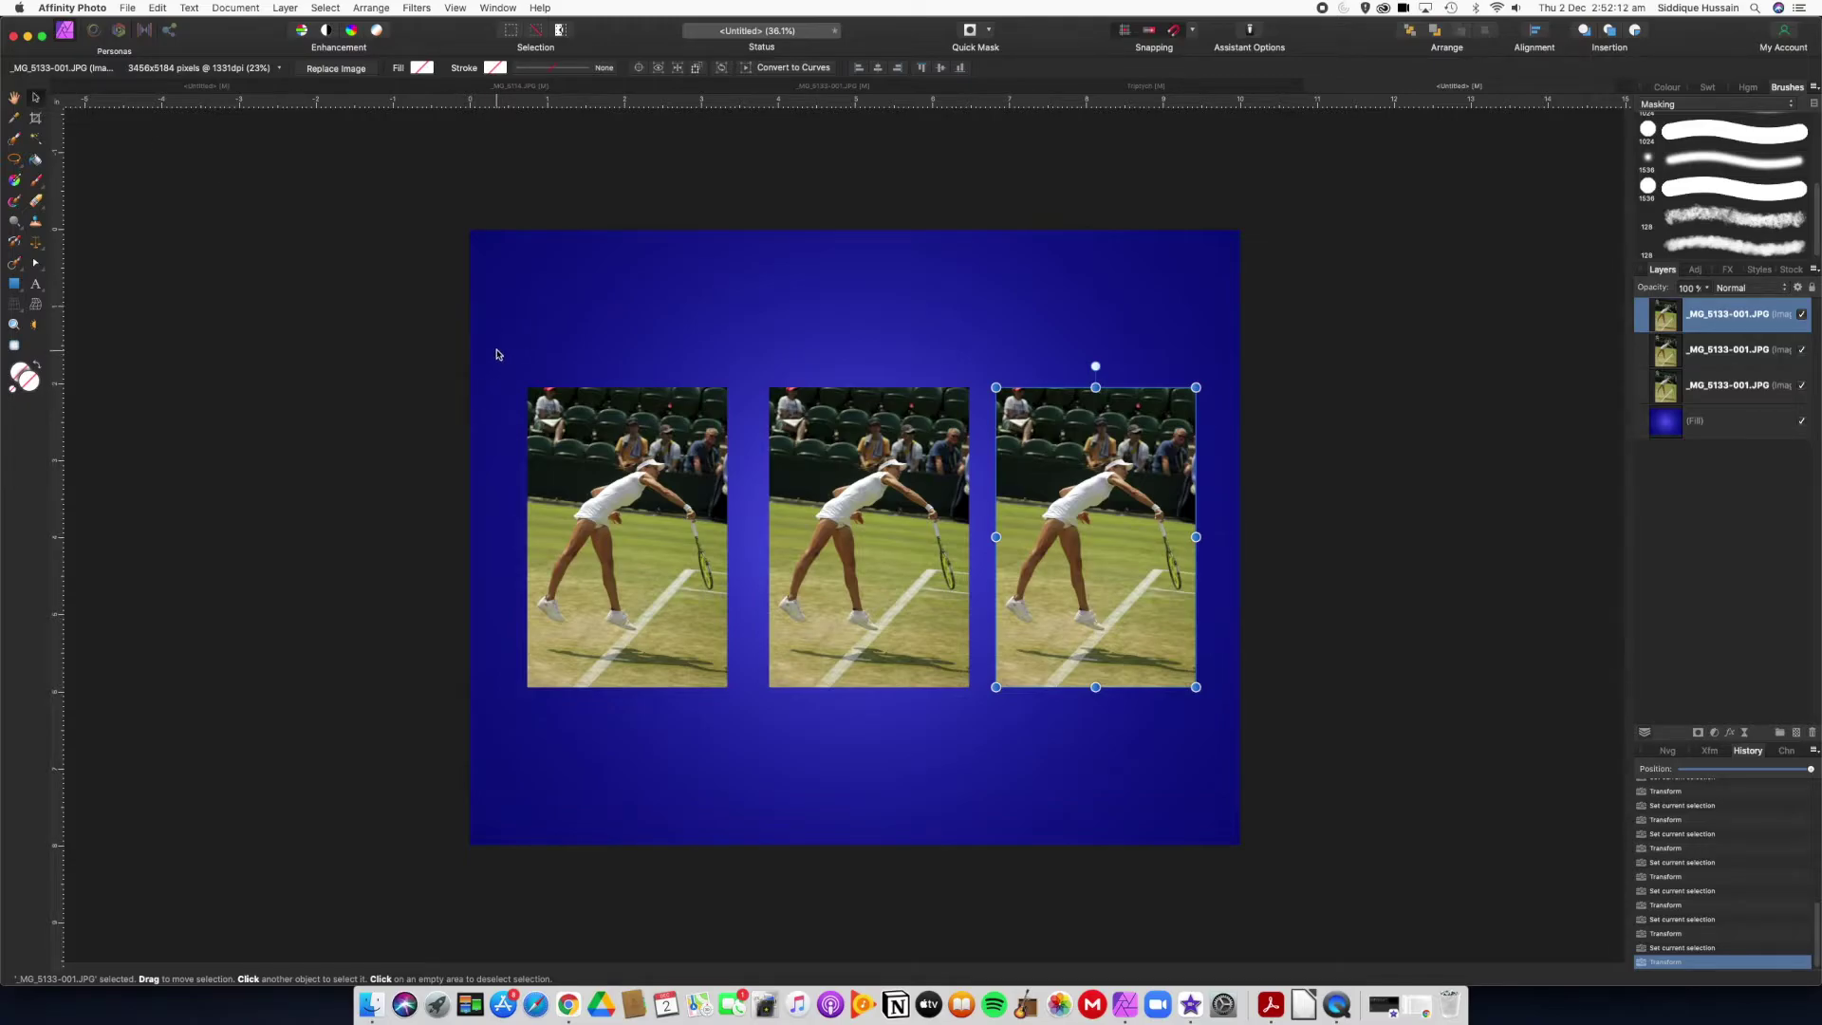
drag(496, 354, 1220, 724)
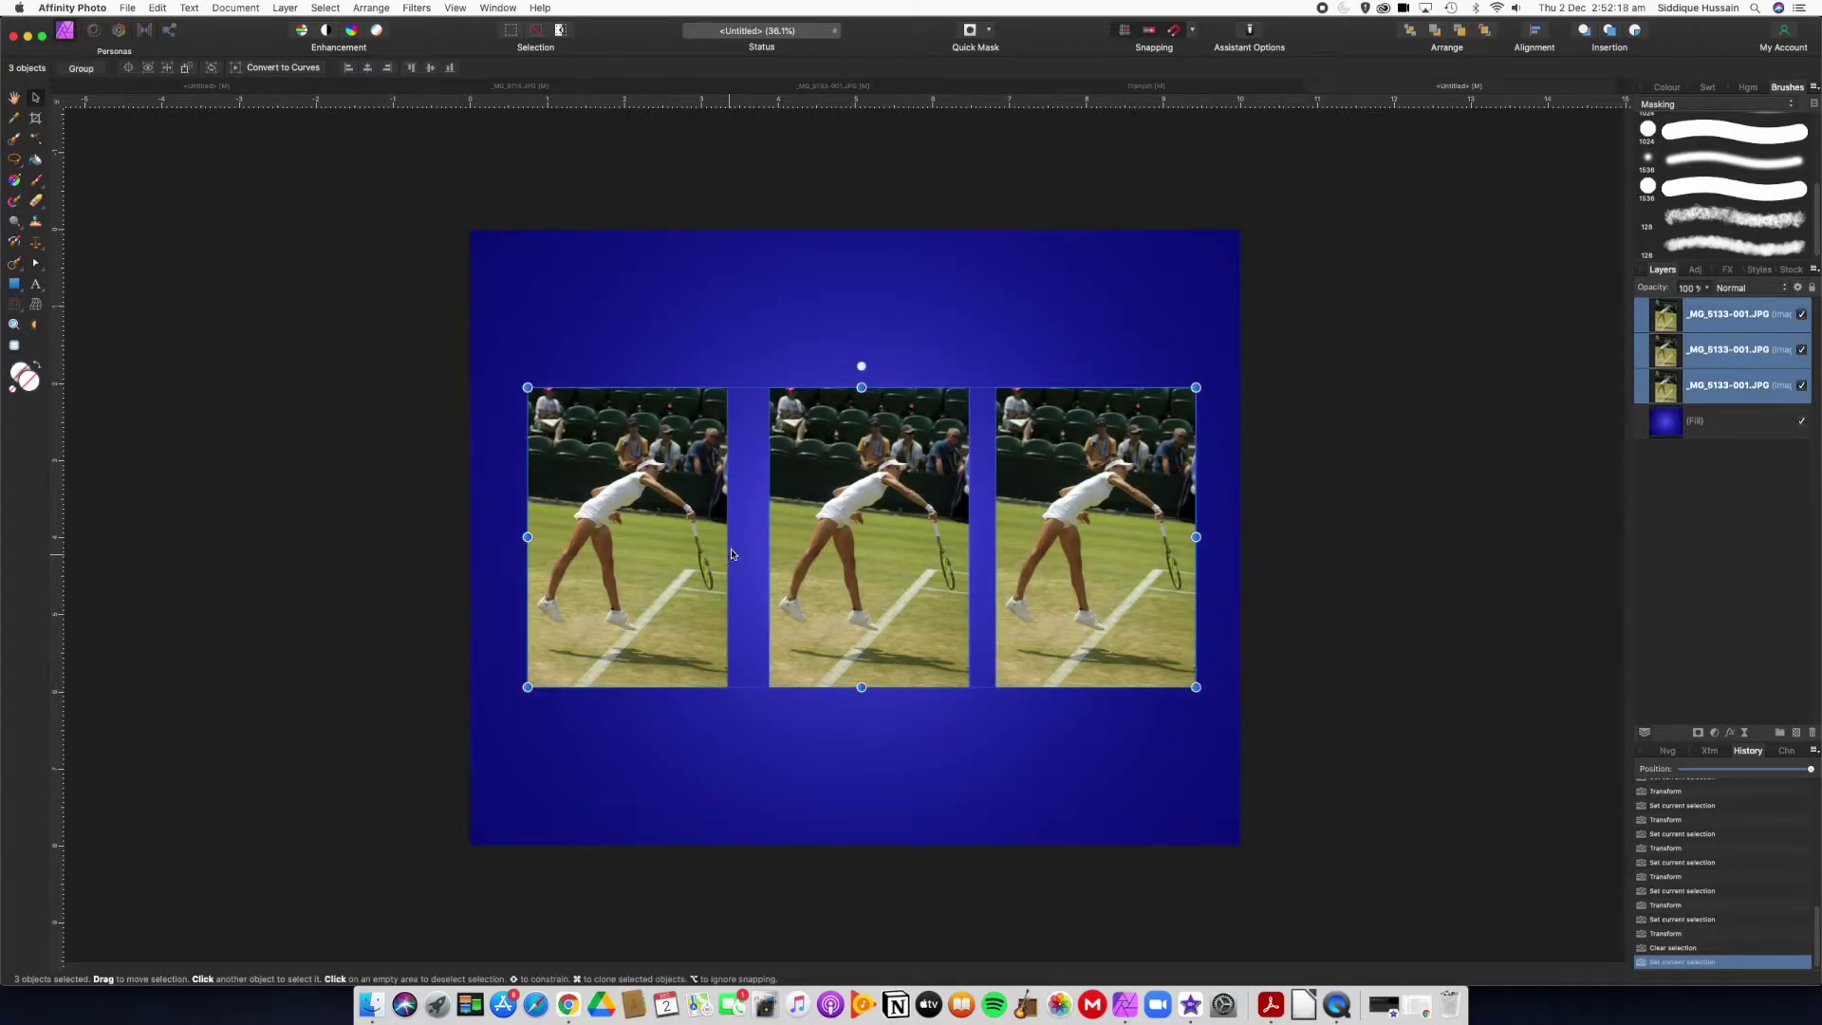
Step: Apply Space Horizontally alignment so the three tennis photos have equal gaps between them
click(1536, 34)
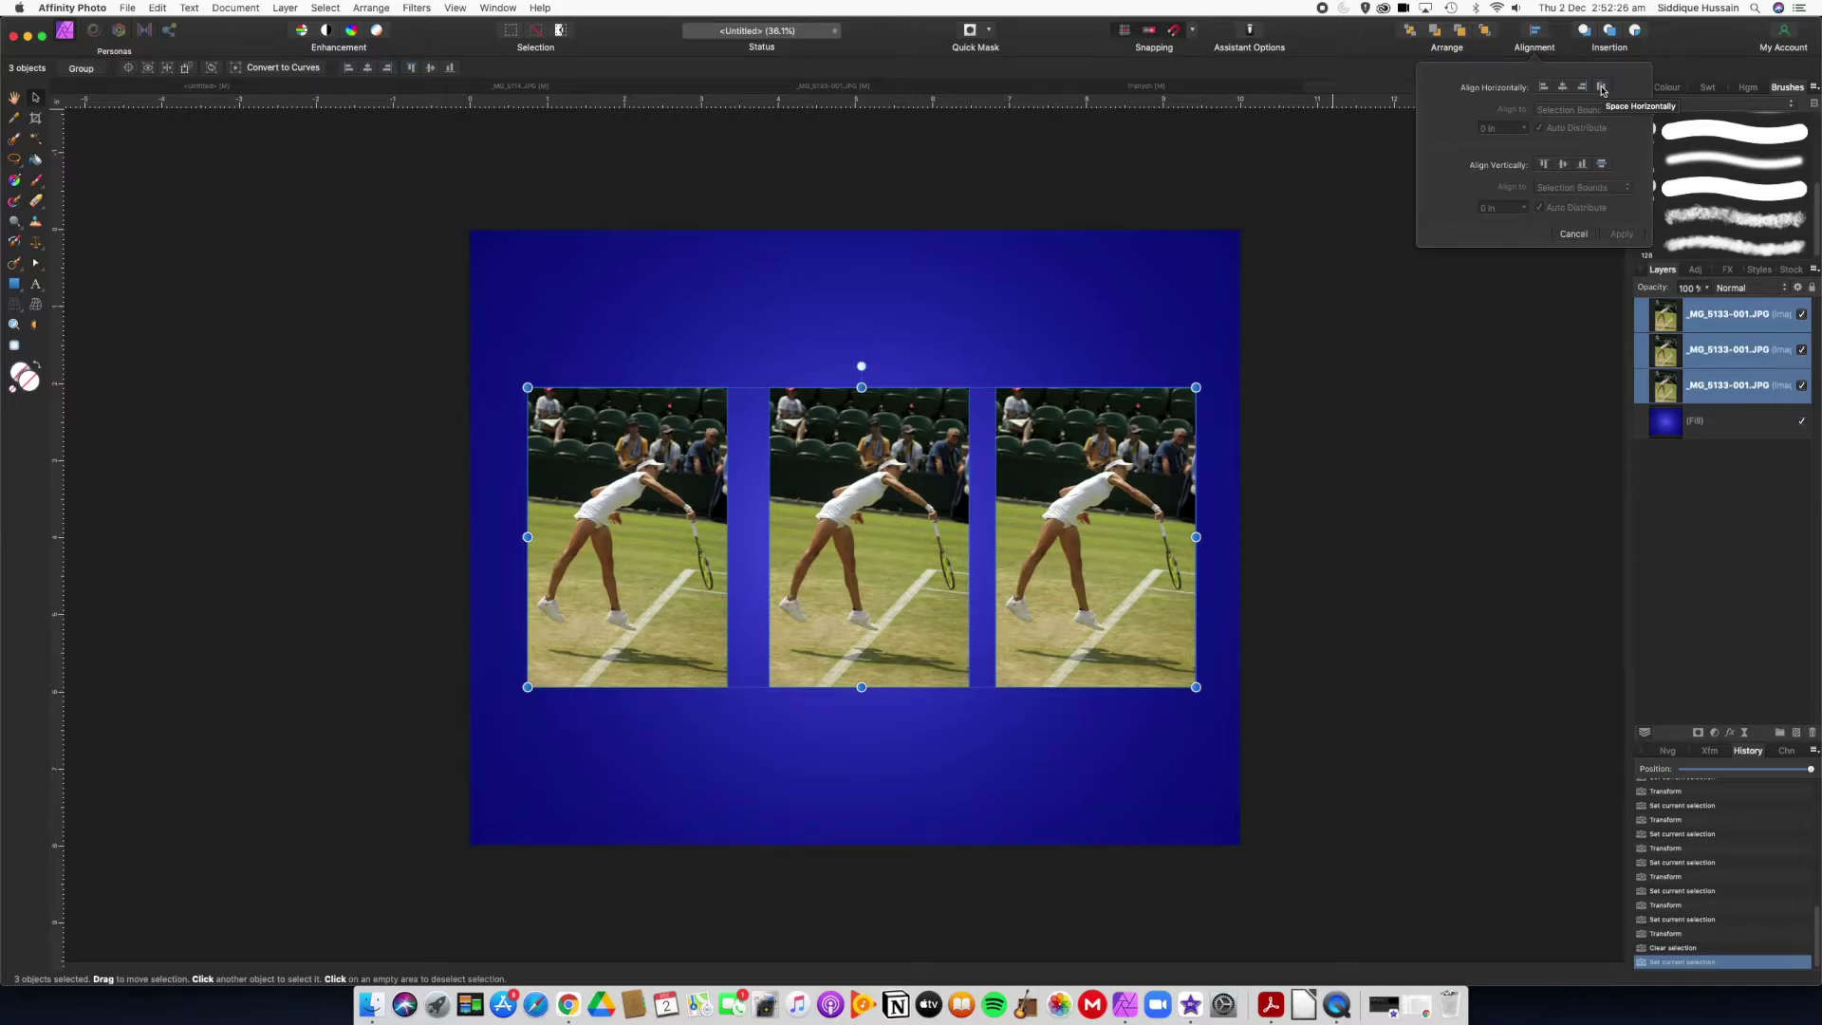
click(1602, 87)
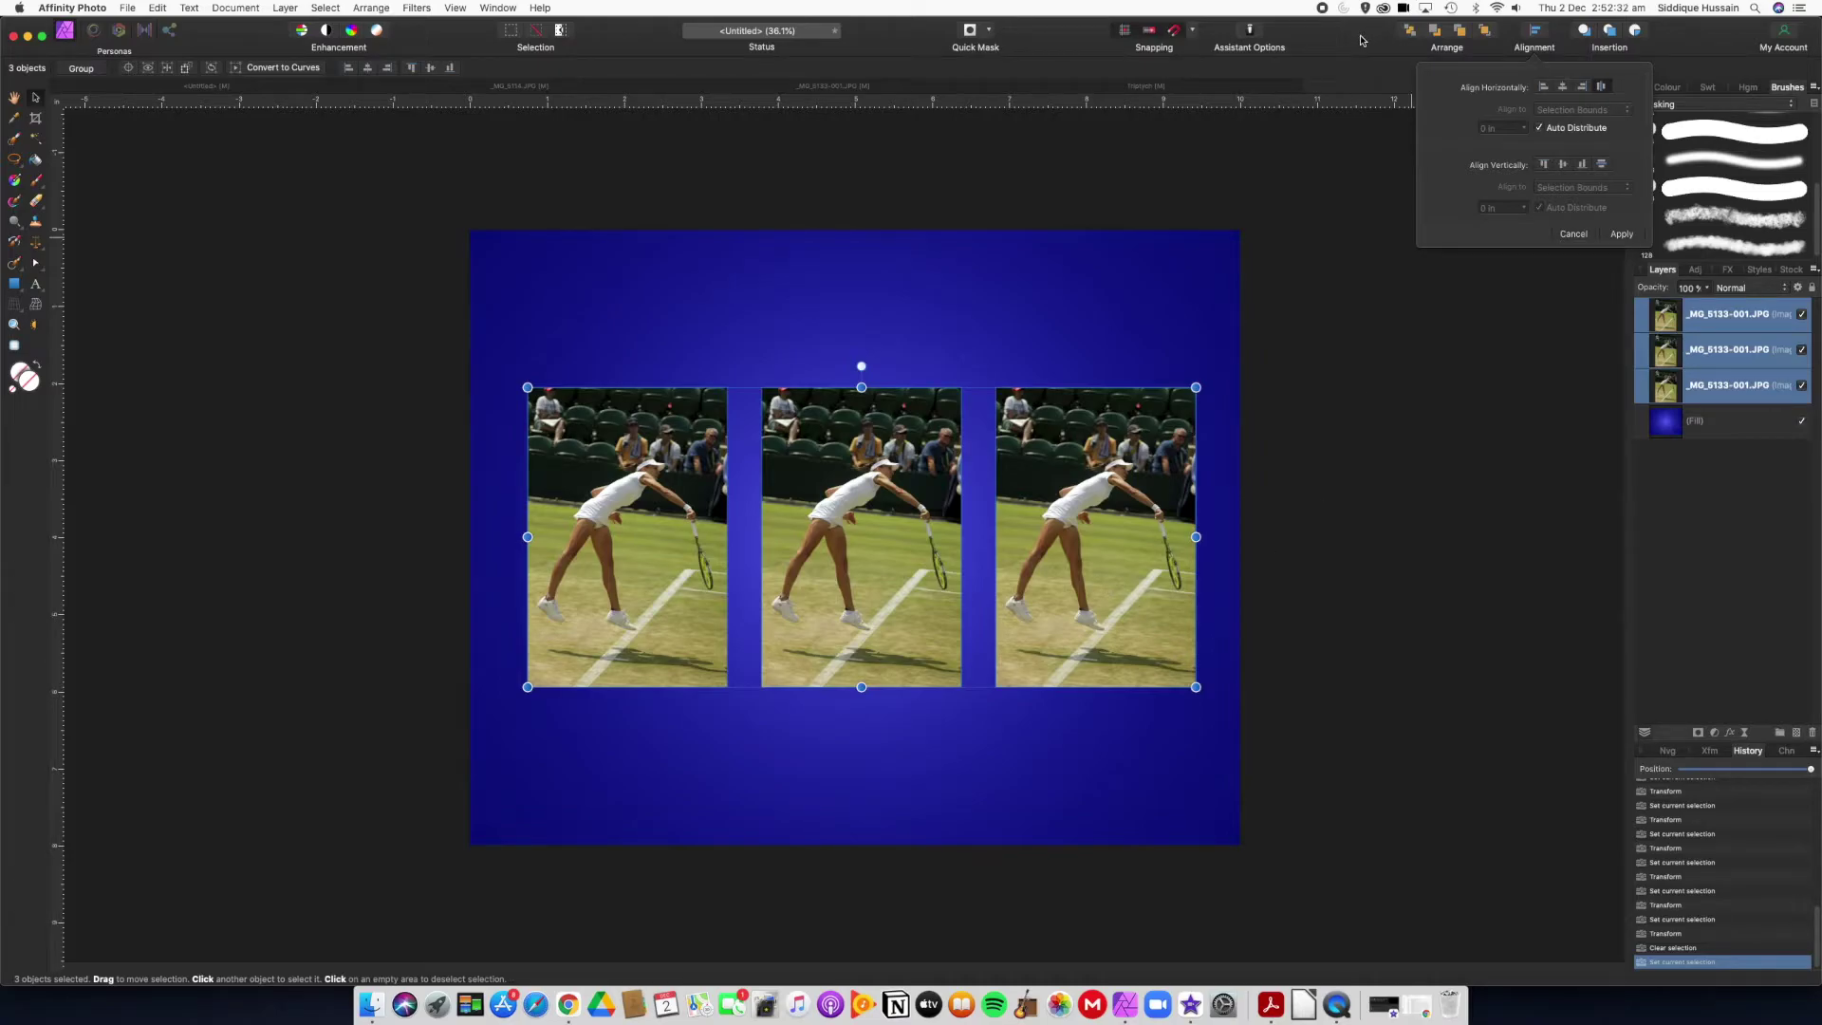
click(1563, 87)
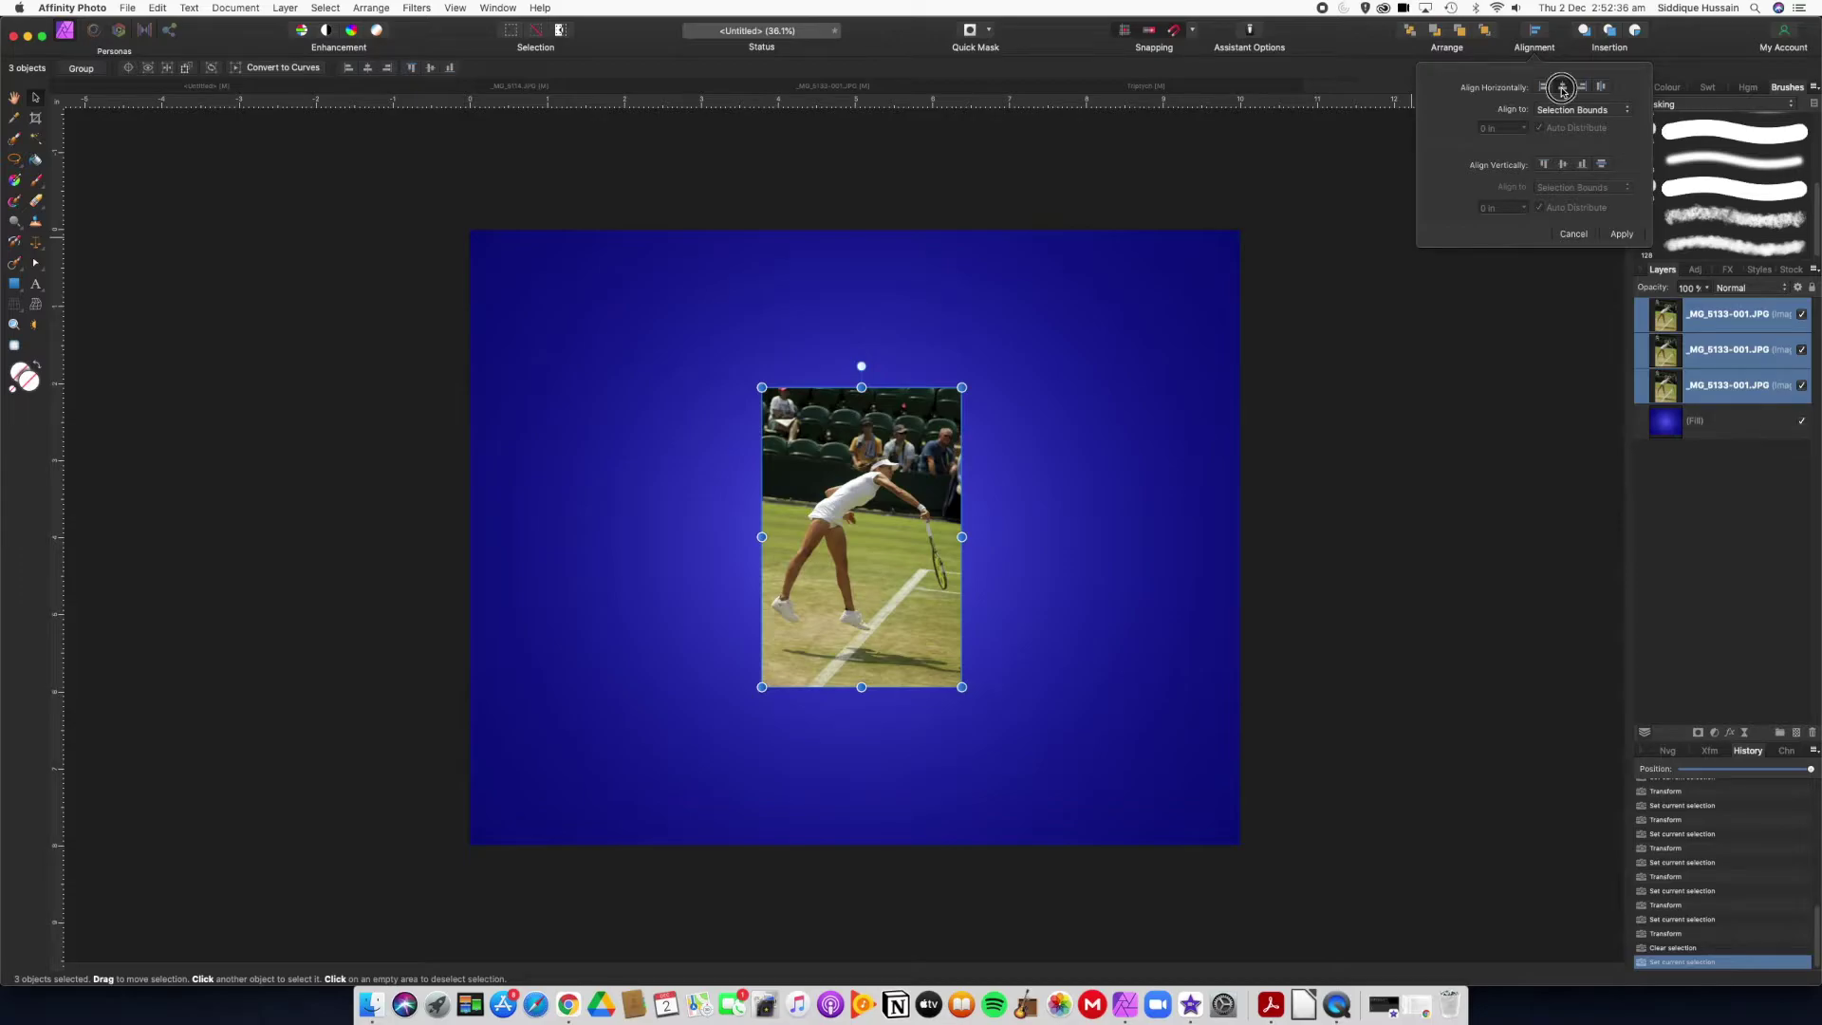
click(1596, 90)
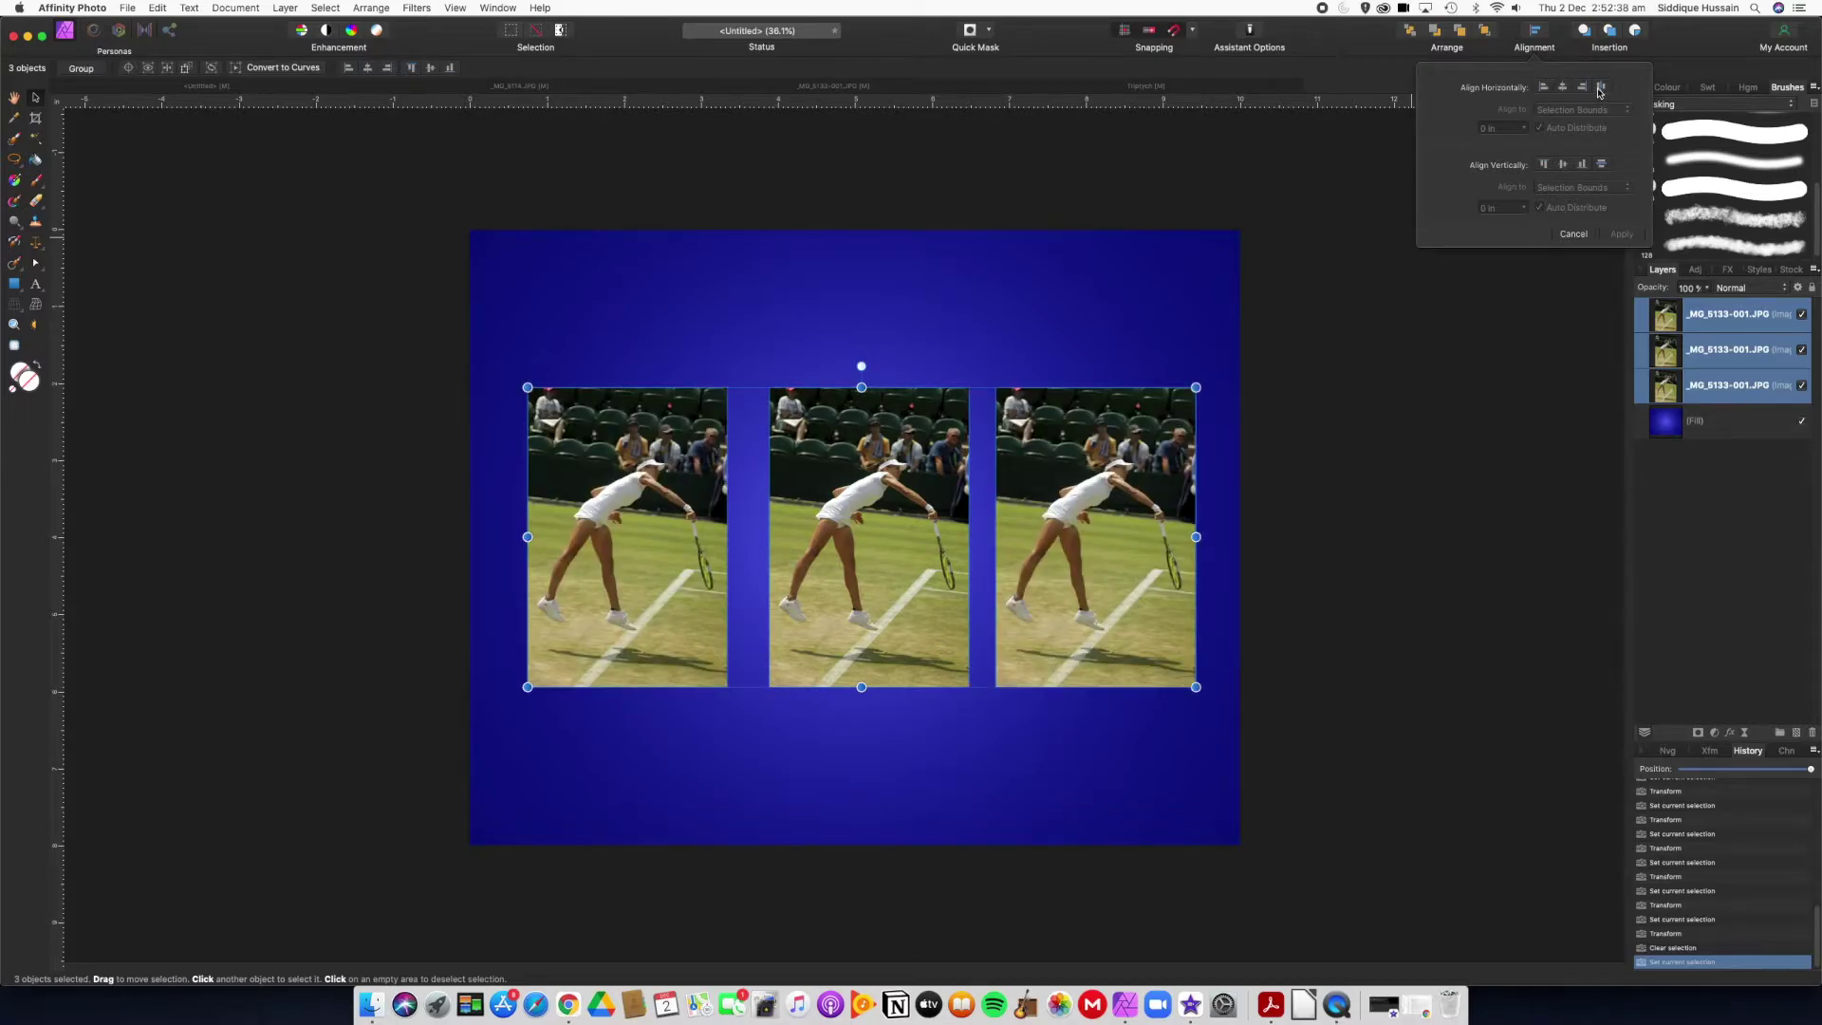
click(1600, 88)
click(1602, 89)
click(1598, 87)
click(1338, 42)
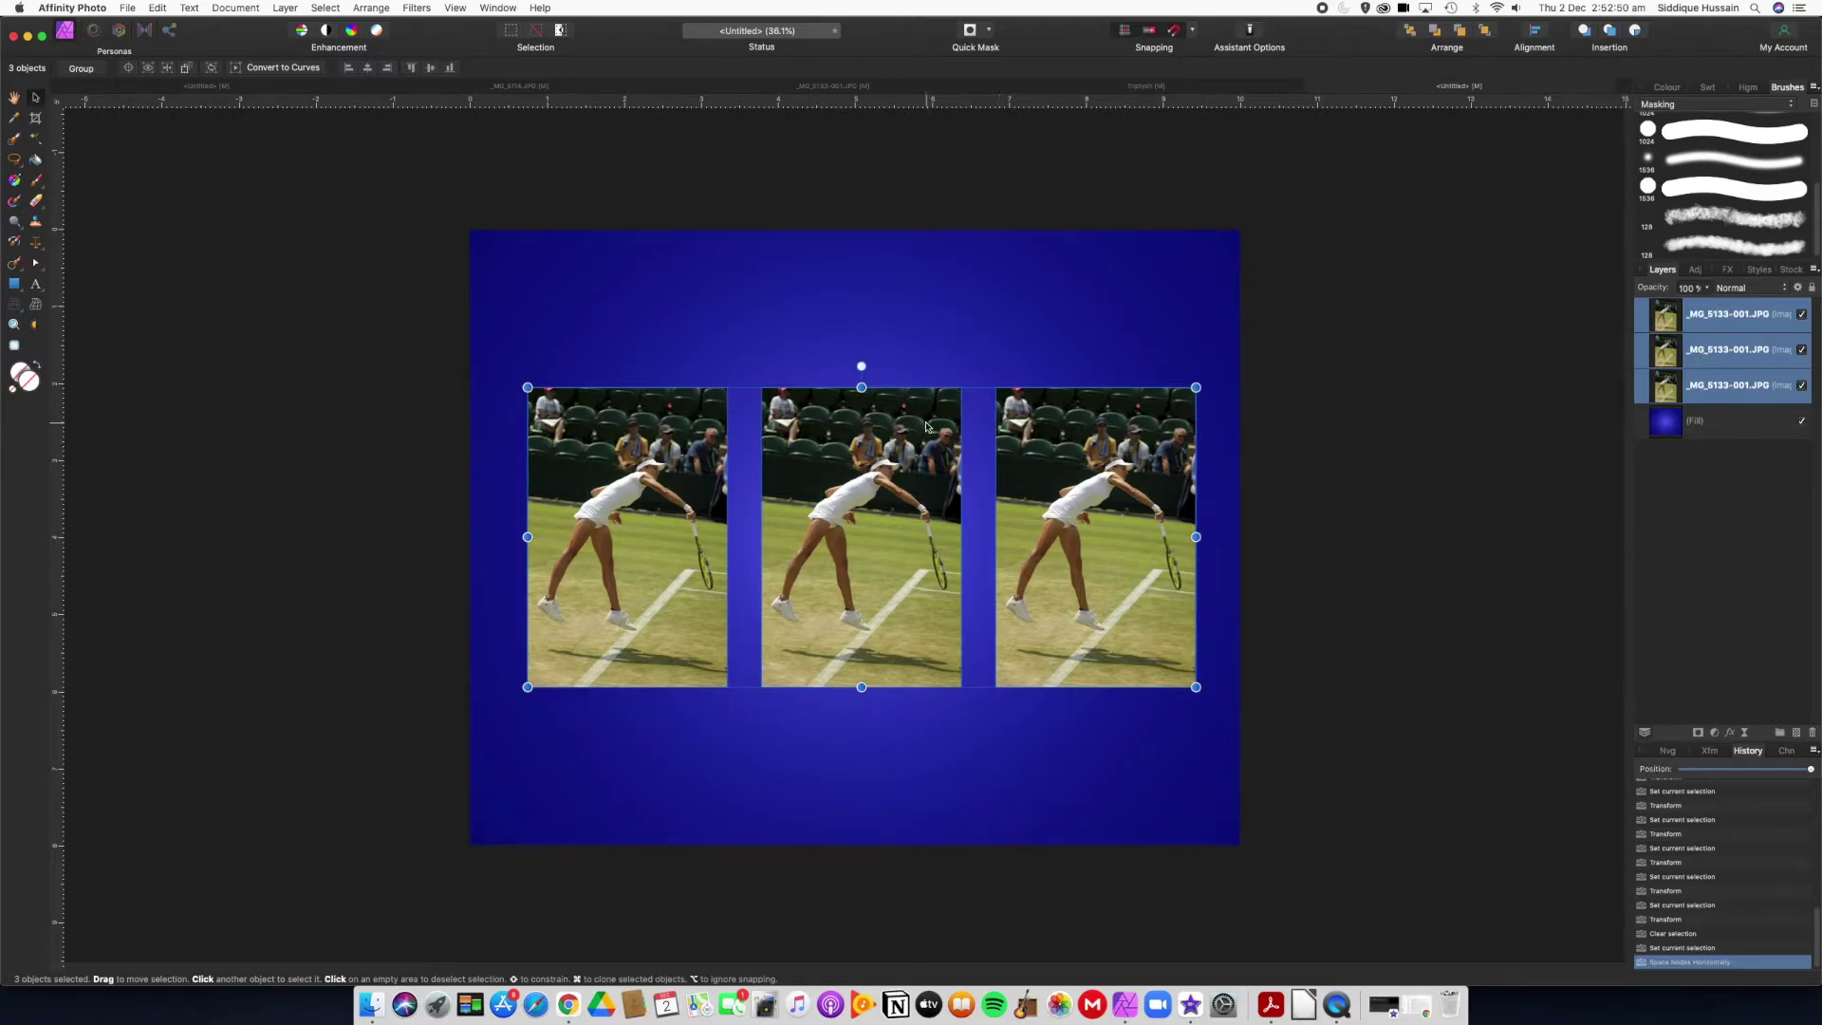
click(1124, 499)
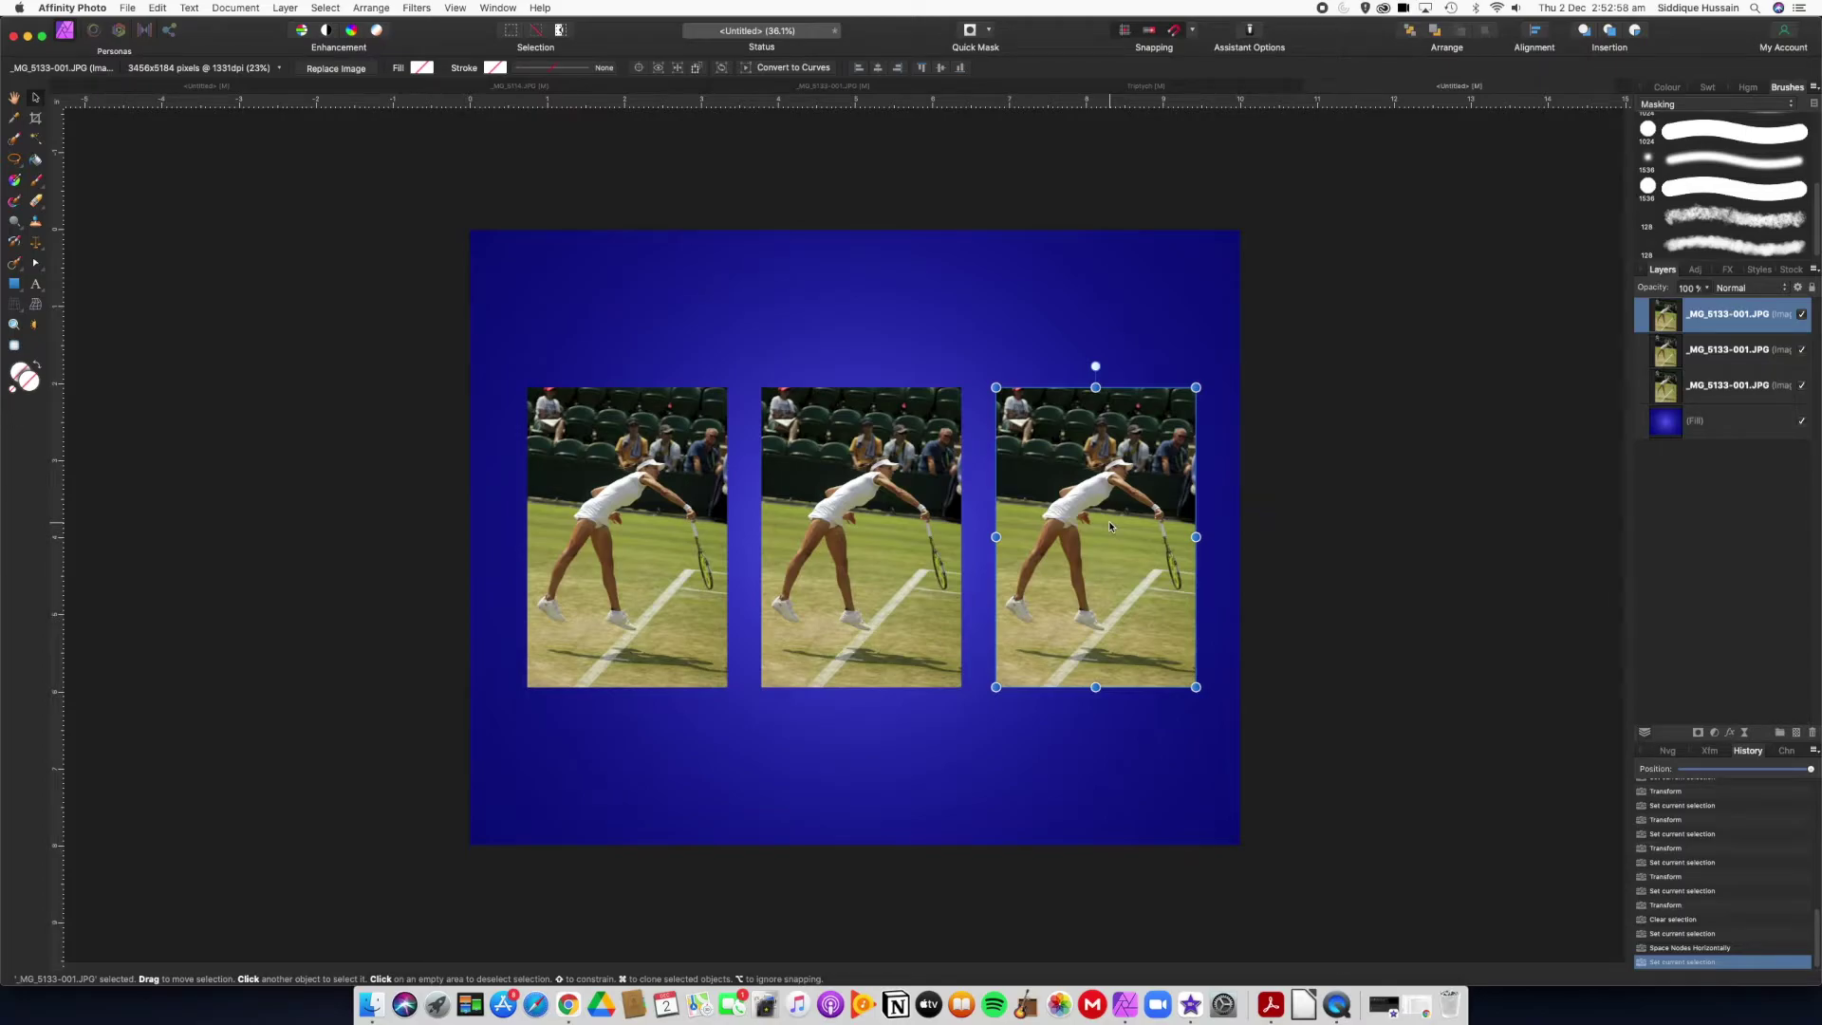
Step: Add an Outer Shadow to the right photo: 50% opacity, 43.6 px radius, 47.7 px offset, 315°
click(1728, 270)
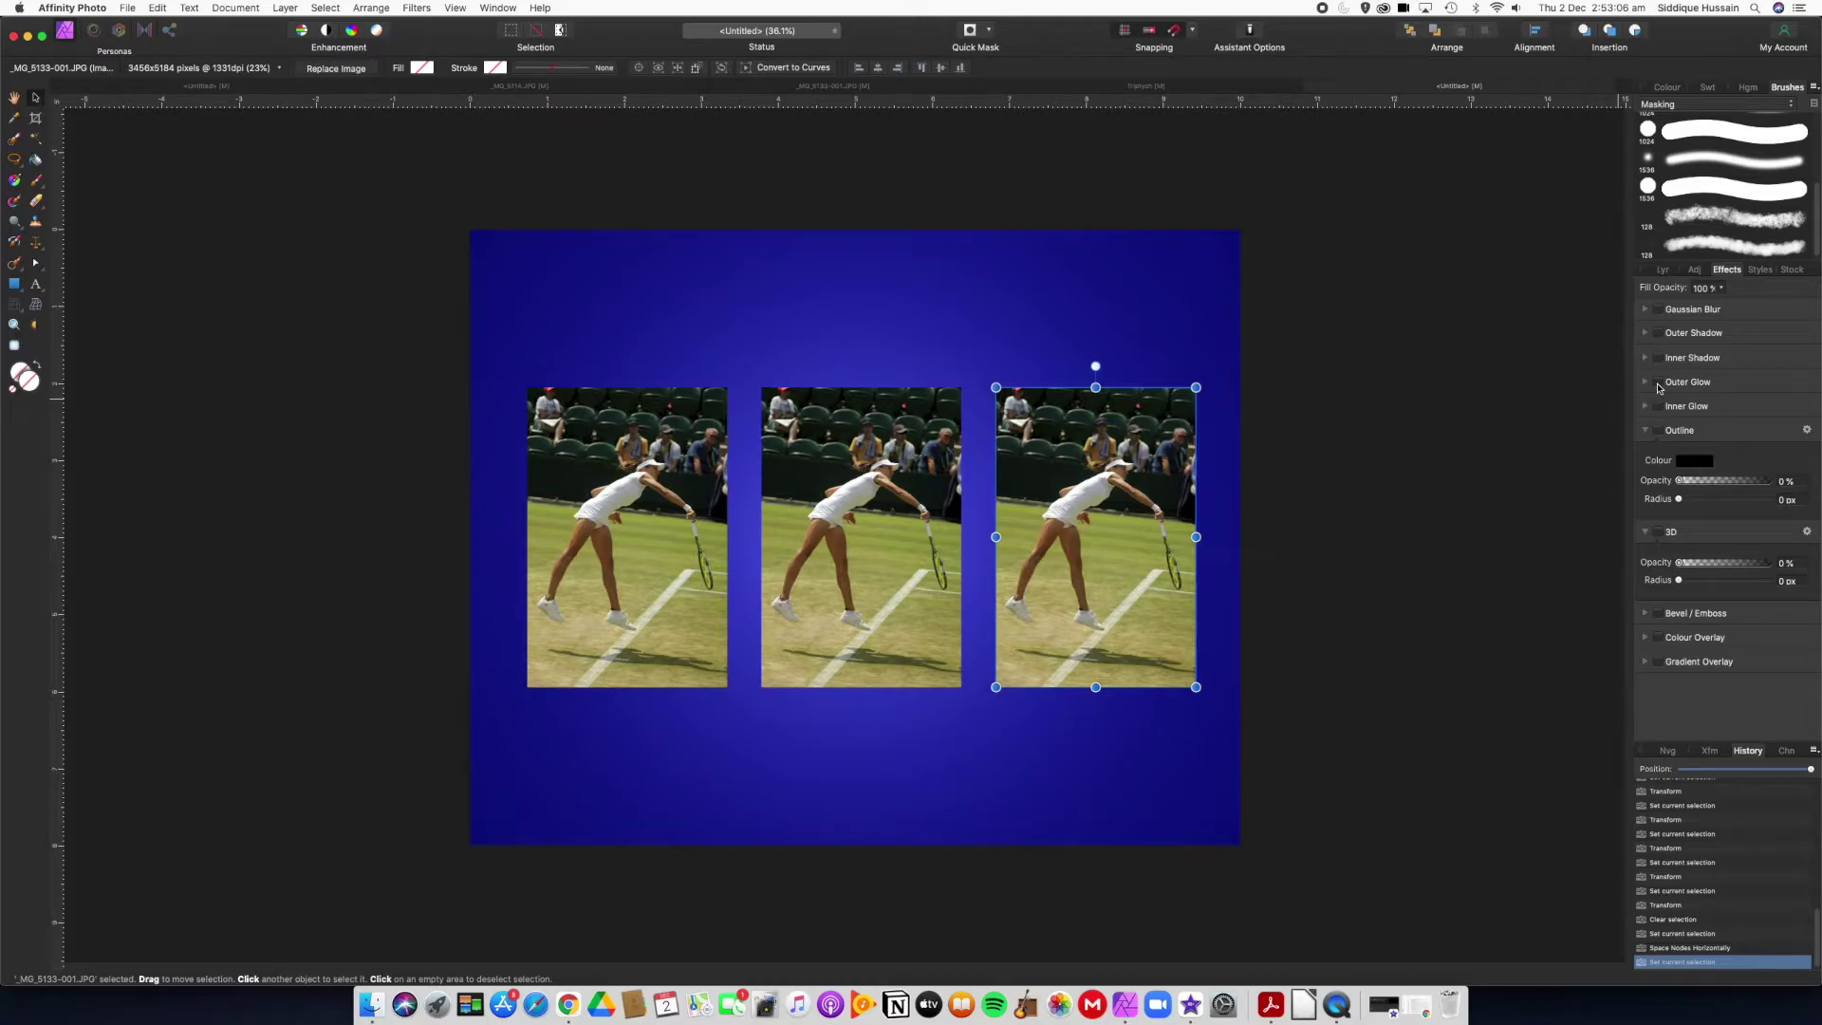
click(1658, 333)
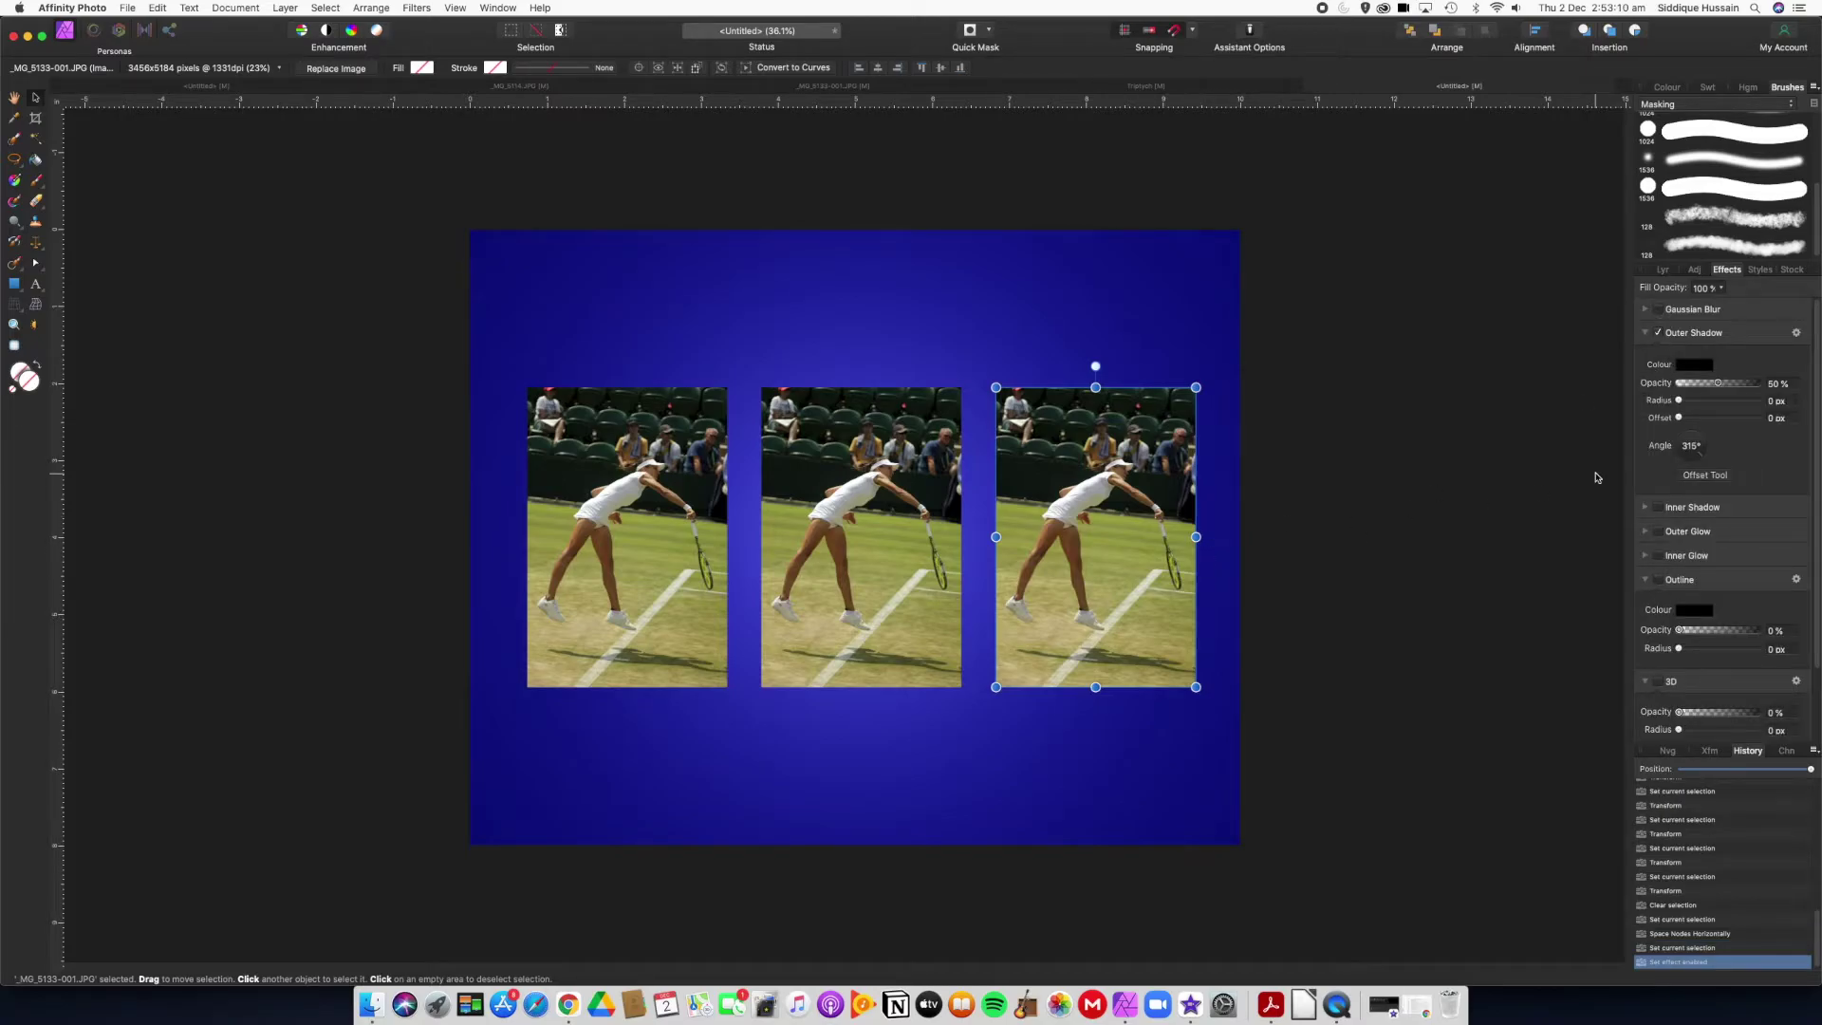
scroll(1204, 624, up, 4)
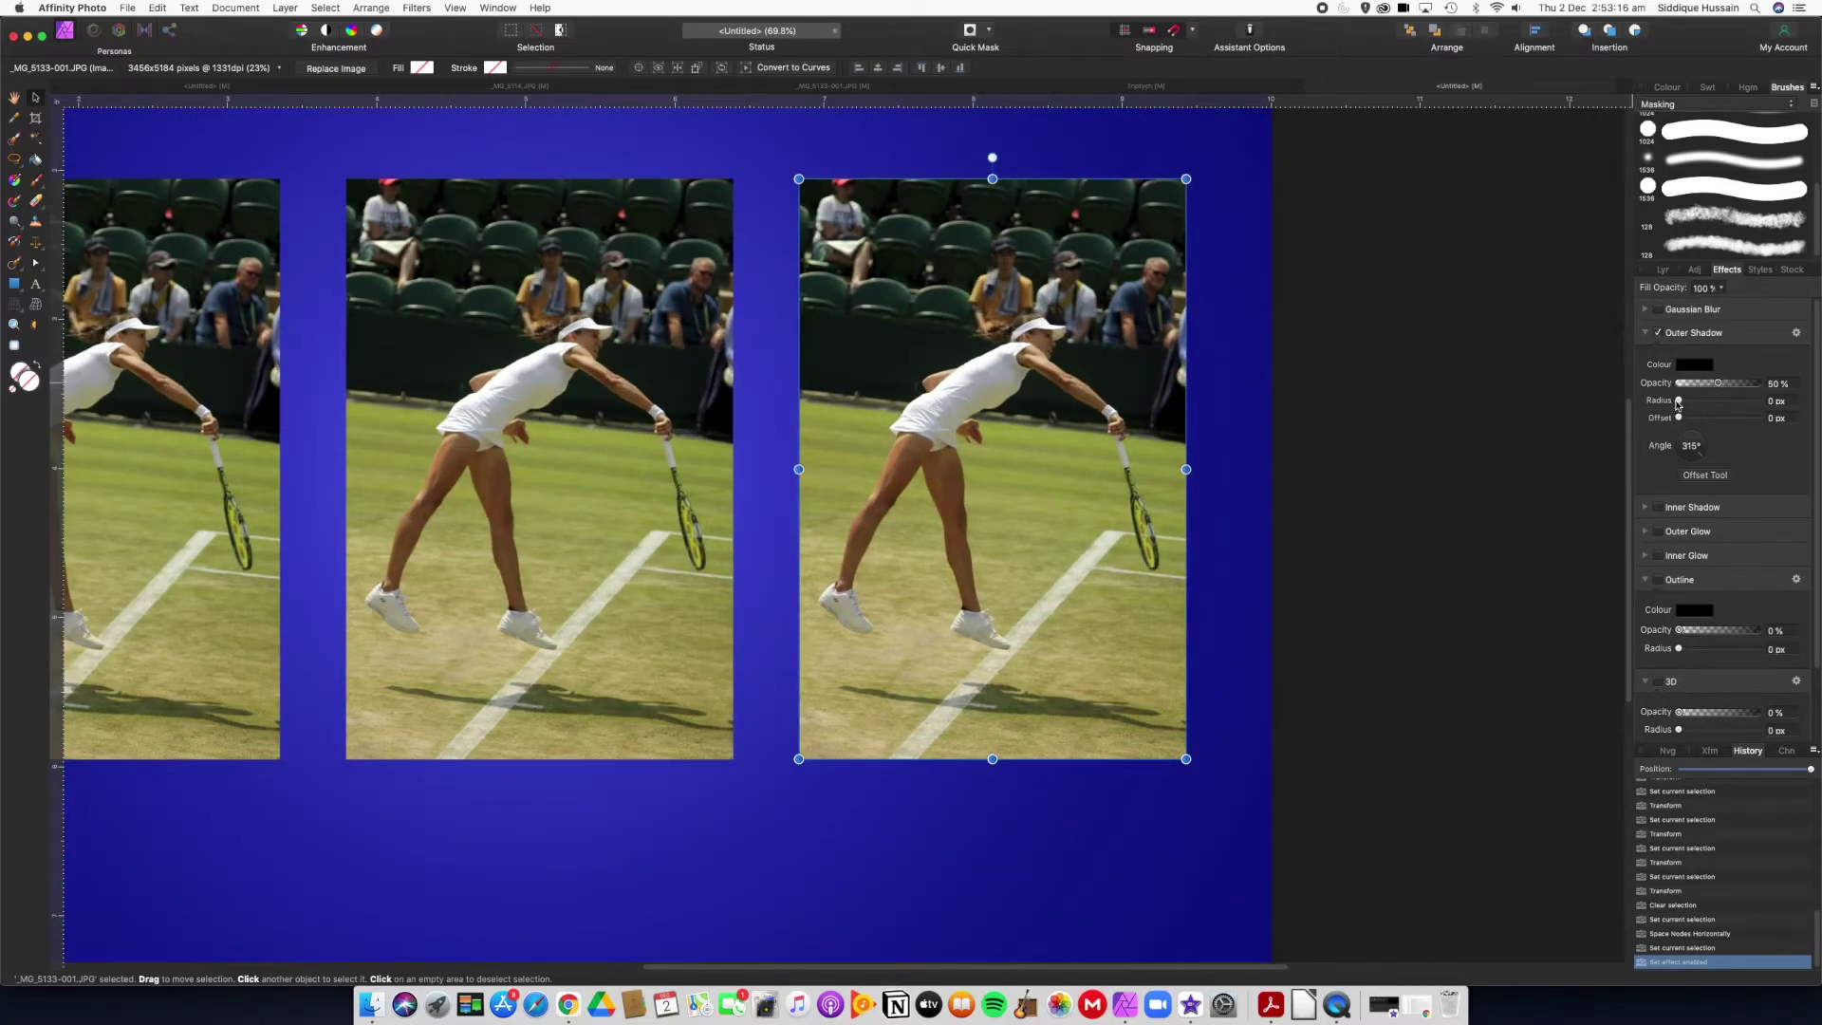
drag(1678, 404, 1750, 428)
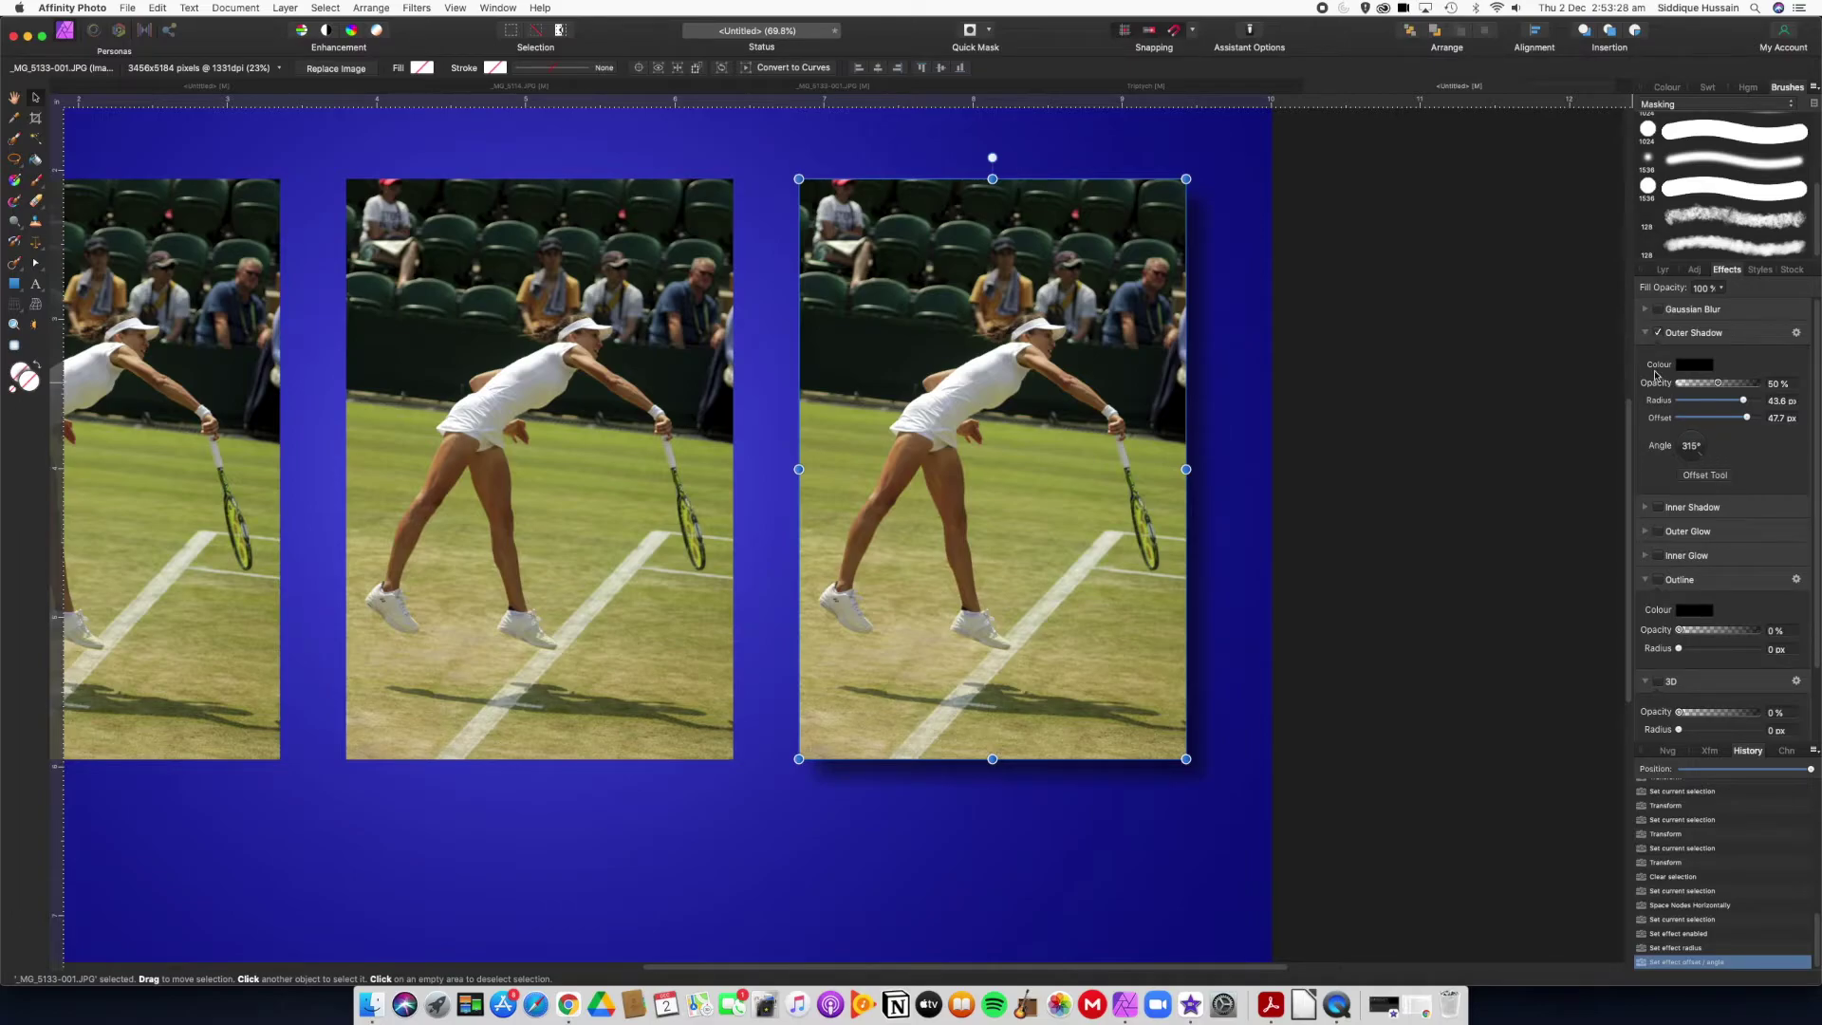
Step: Turn on the Outline effect for the right photo and set its alignment to Centre
click(1646, 334)
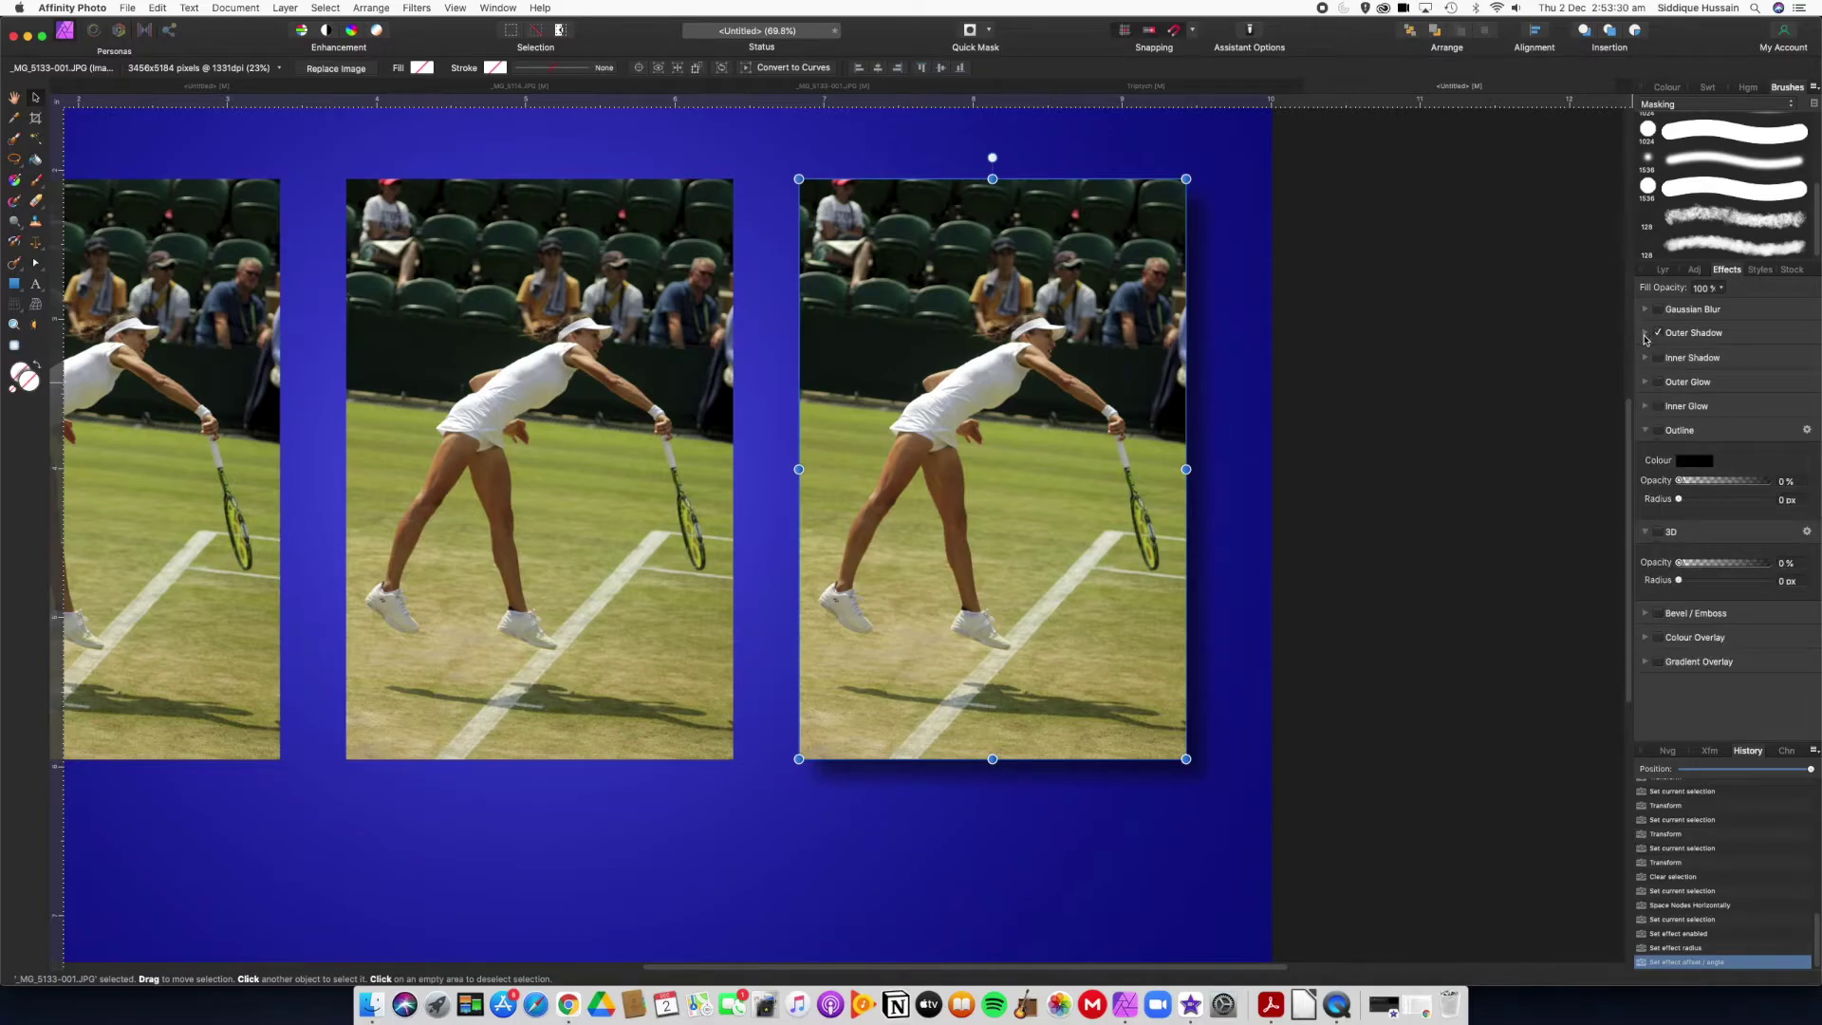
click(1658, 431)
click(1807, 432)
click(1408, 247)
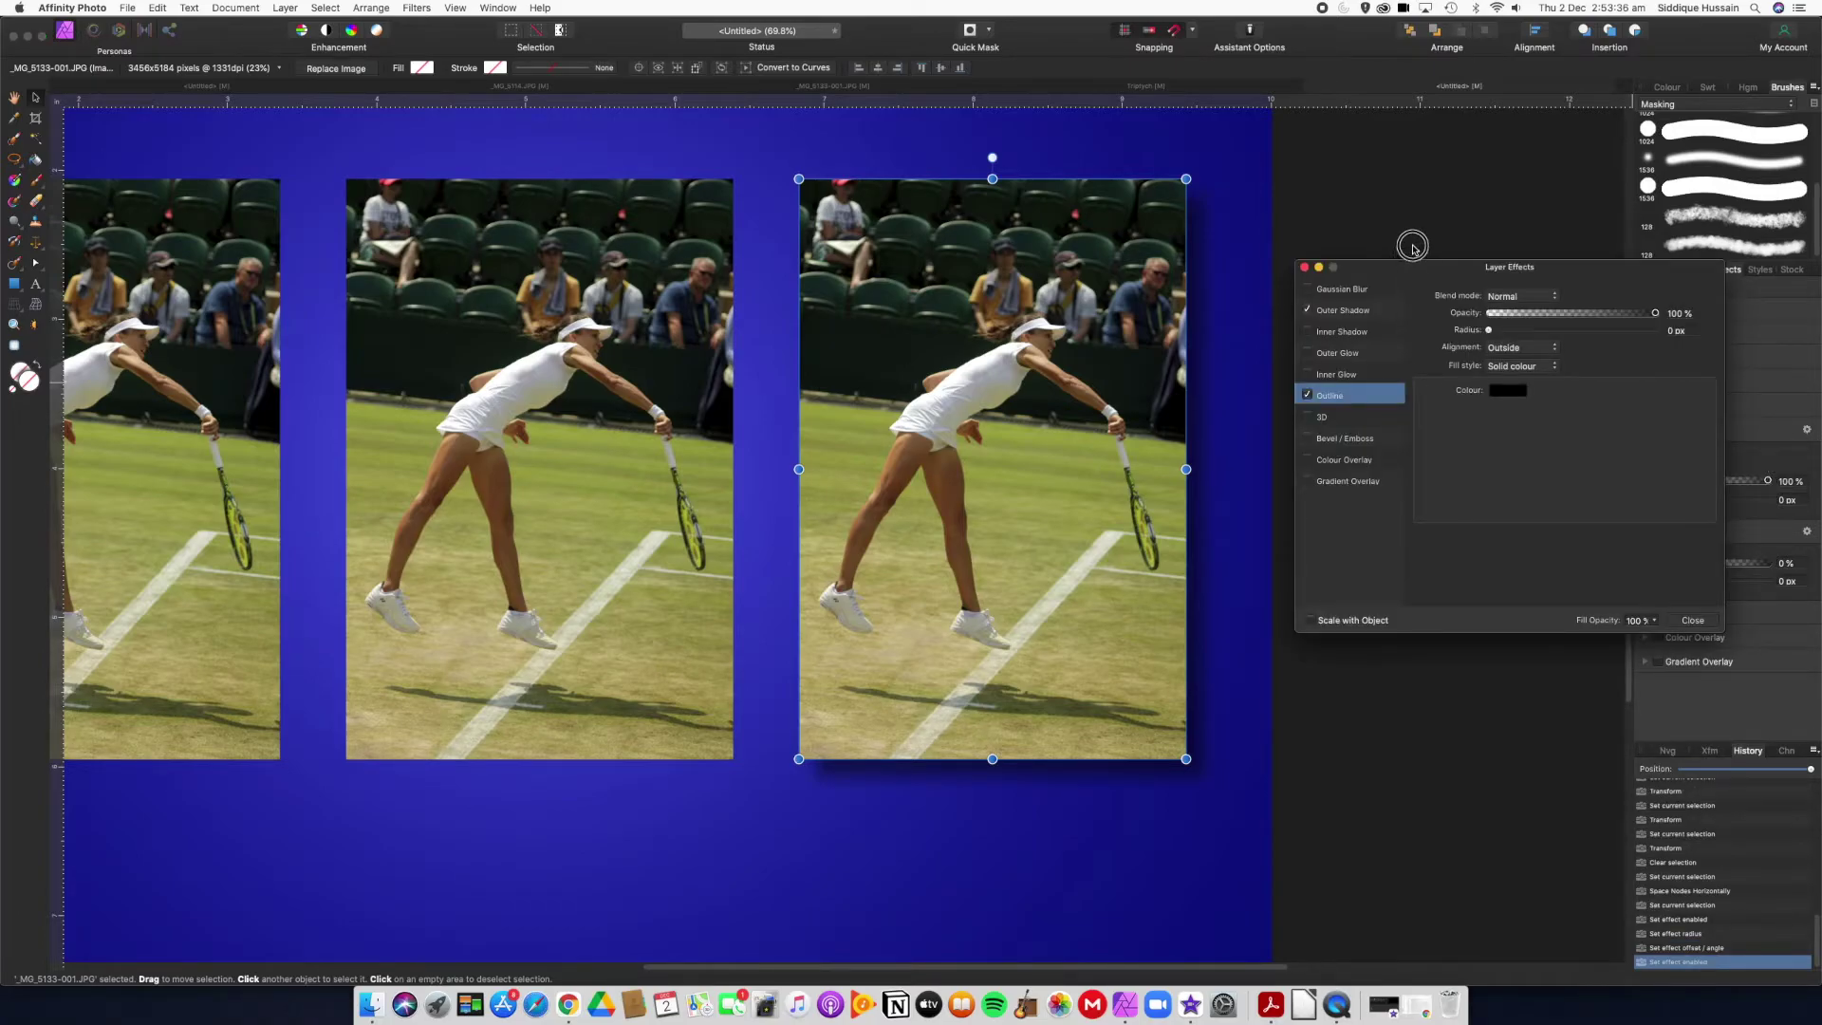
click(1416, 267)
click(1524, 347)
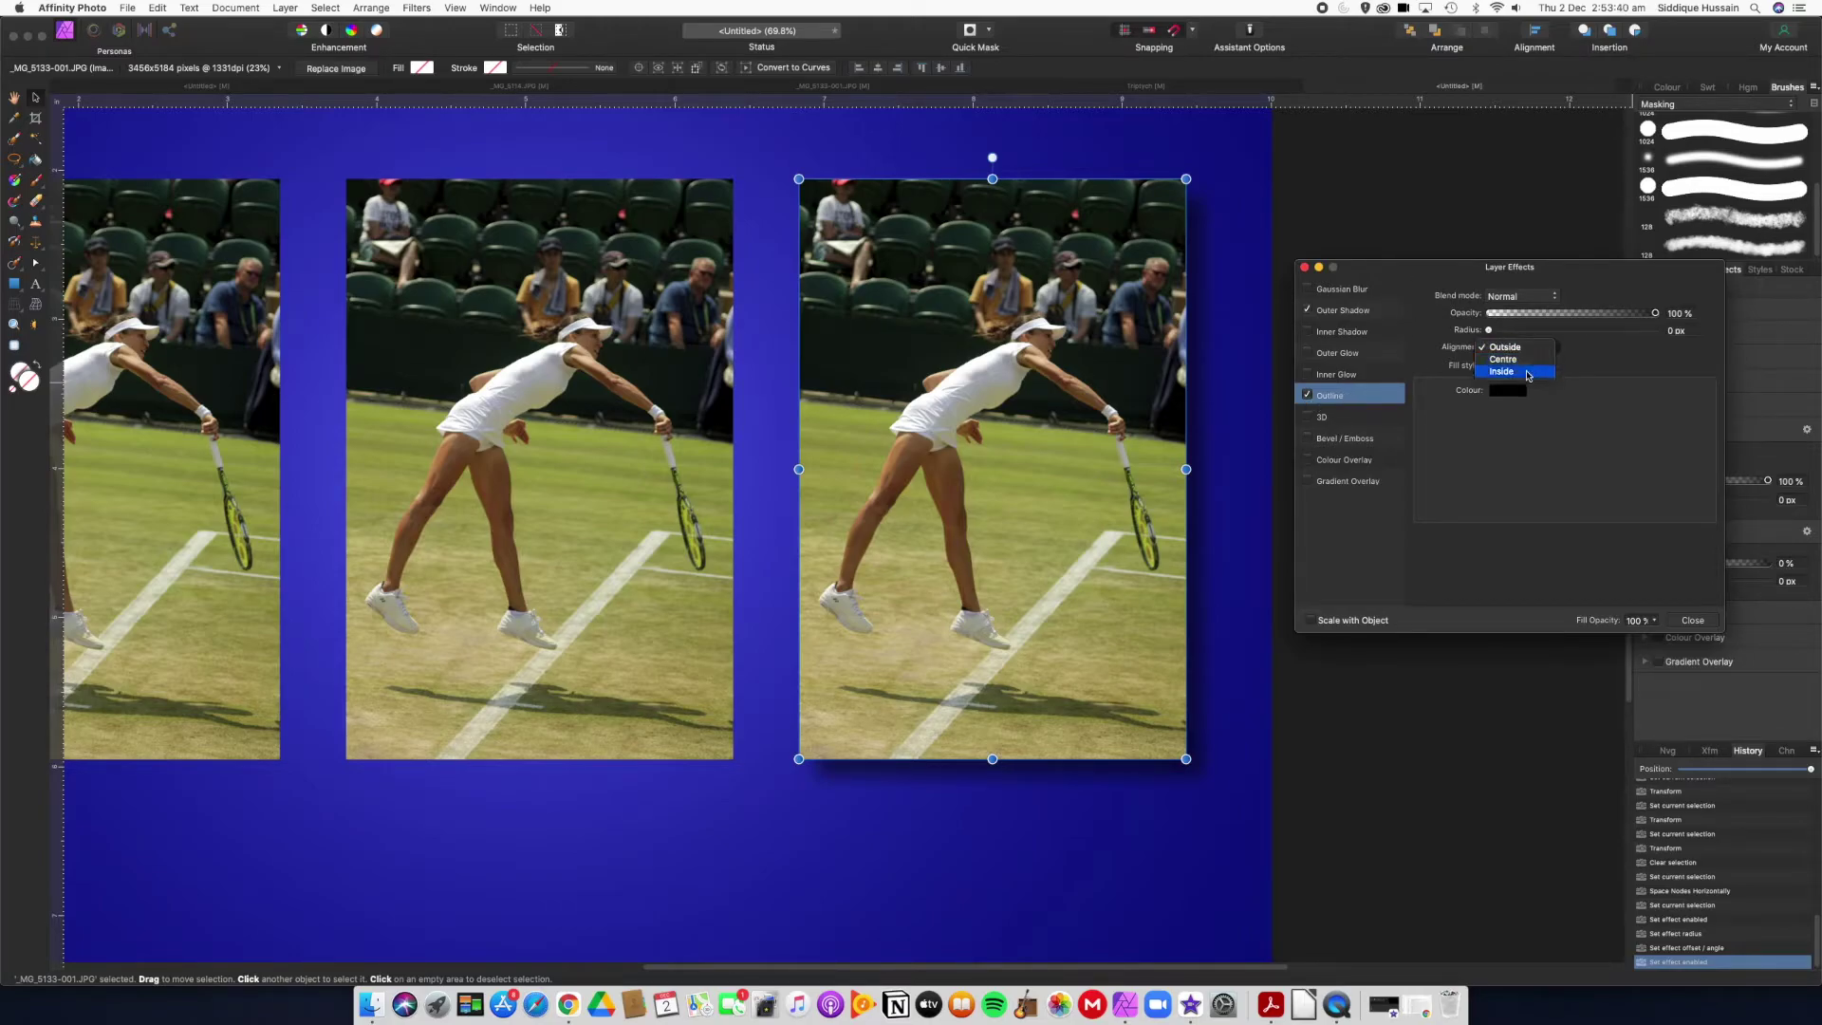
click(1529, 373)
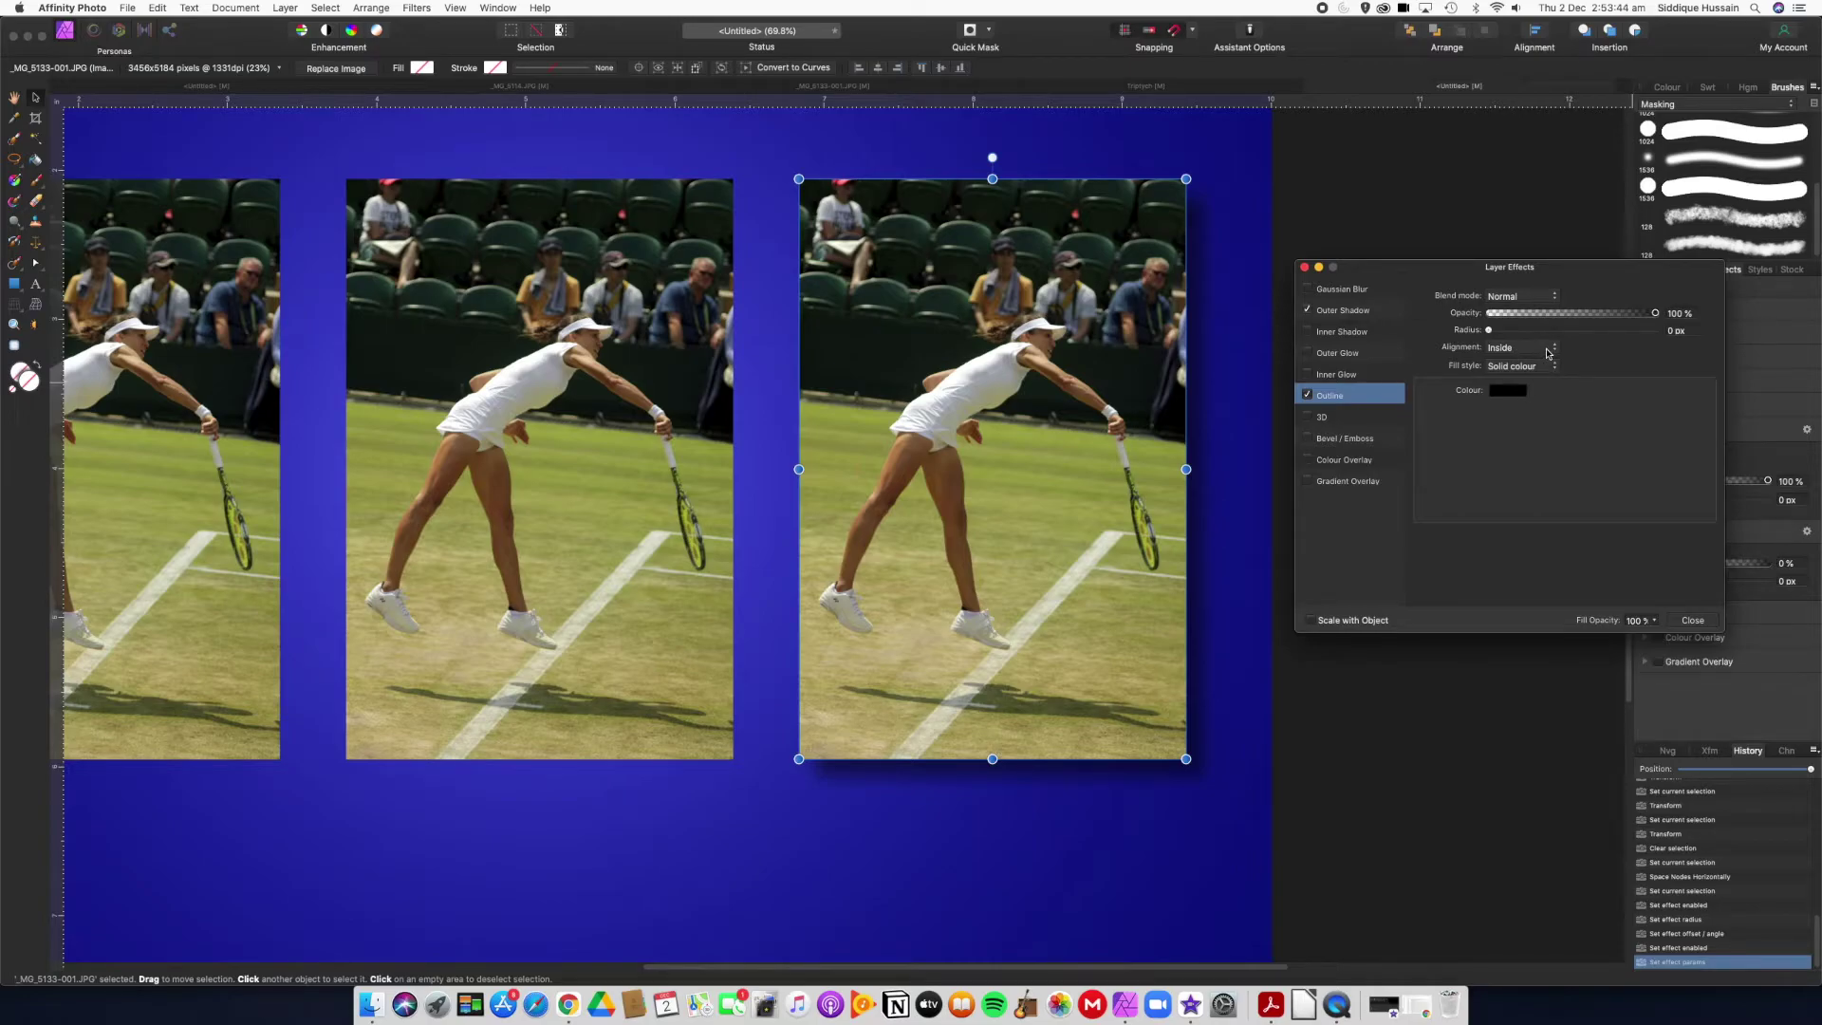
click(1549, 353)
click(1538, 330)
Step: Make the outline white with a 6.9 px radius
click(1509, 390)
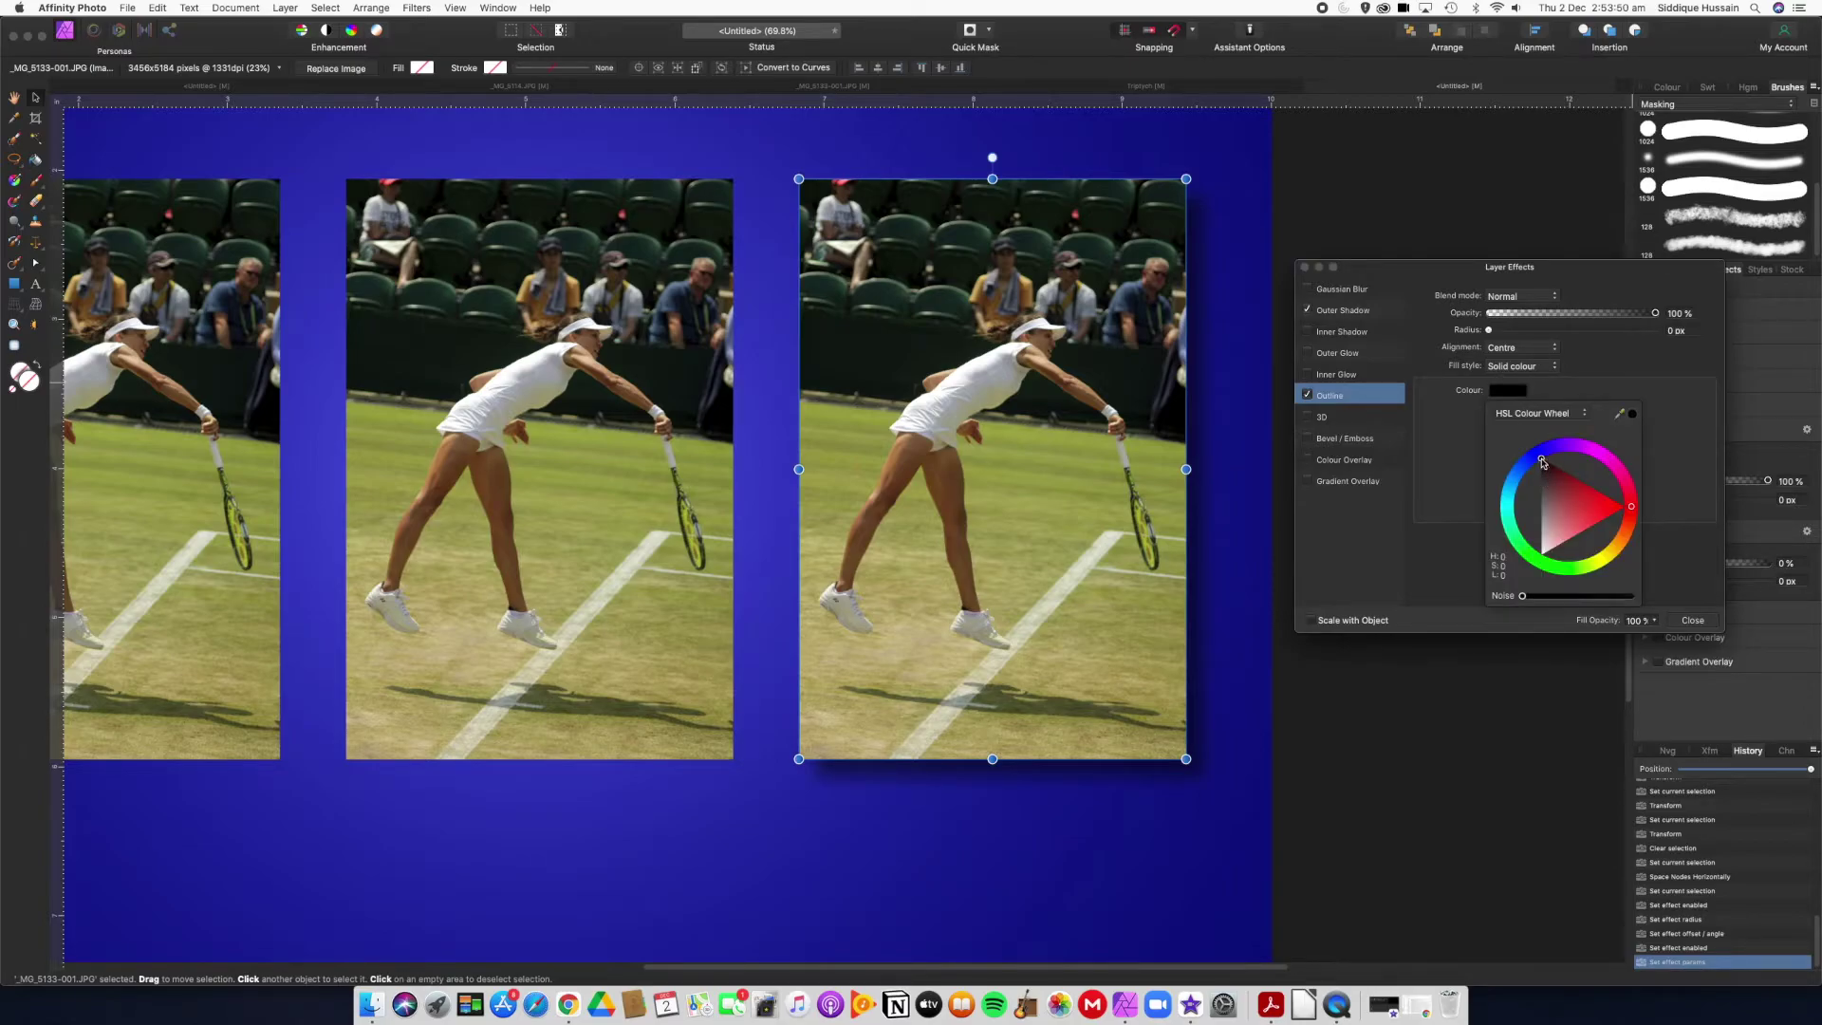
drag(1543, 462, 1540, 551)
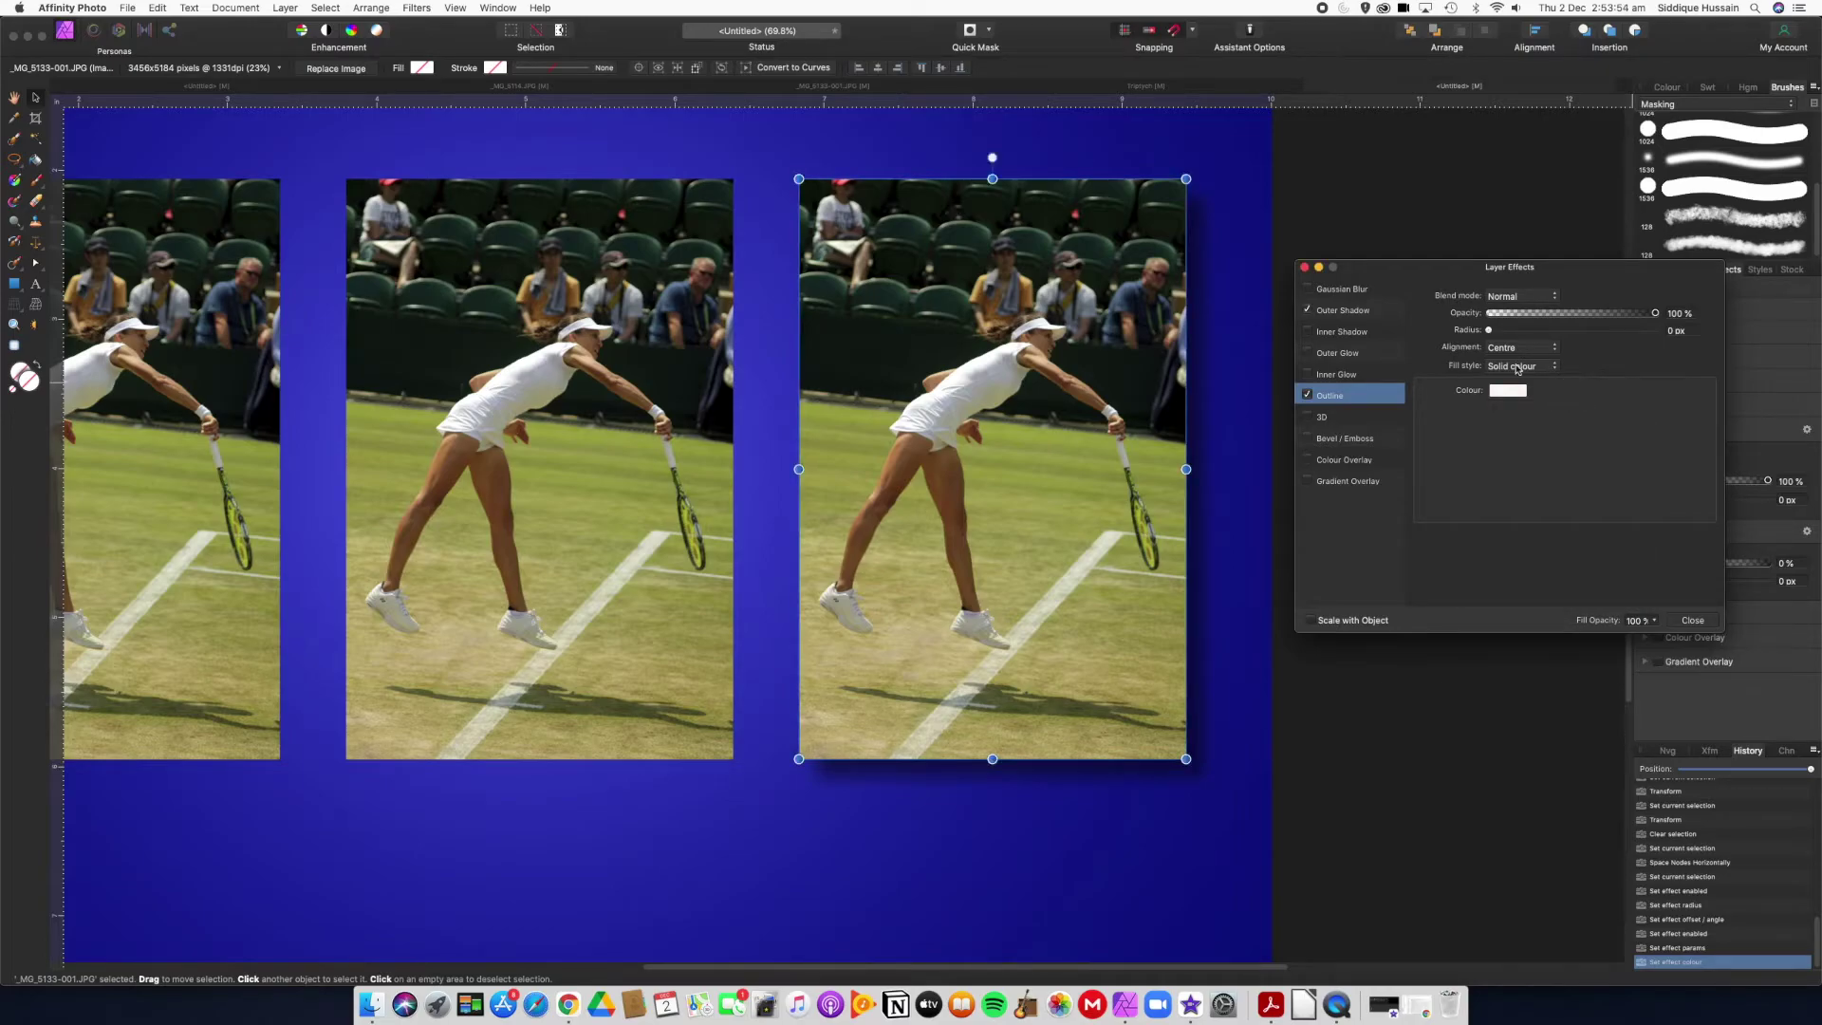
drag(1490, 331, 1553, 337)
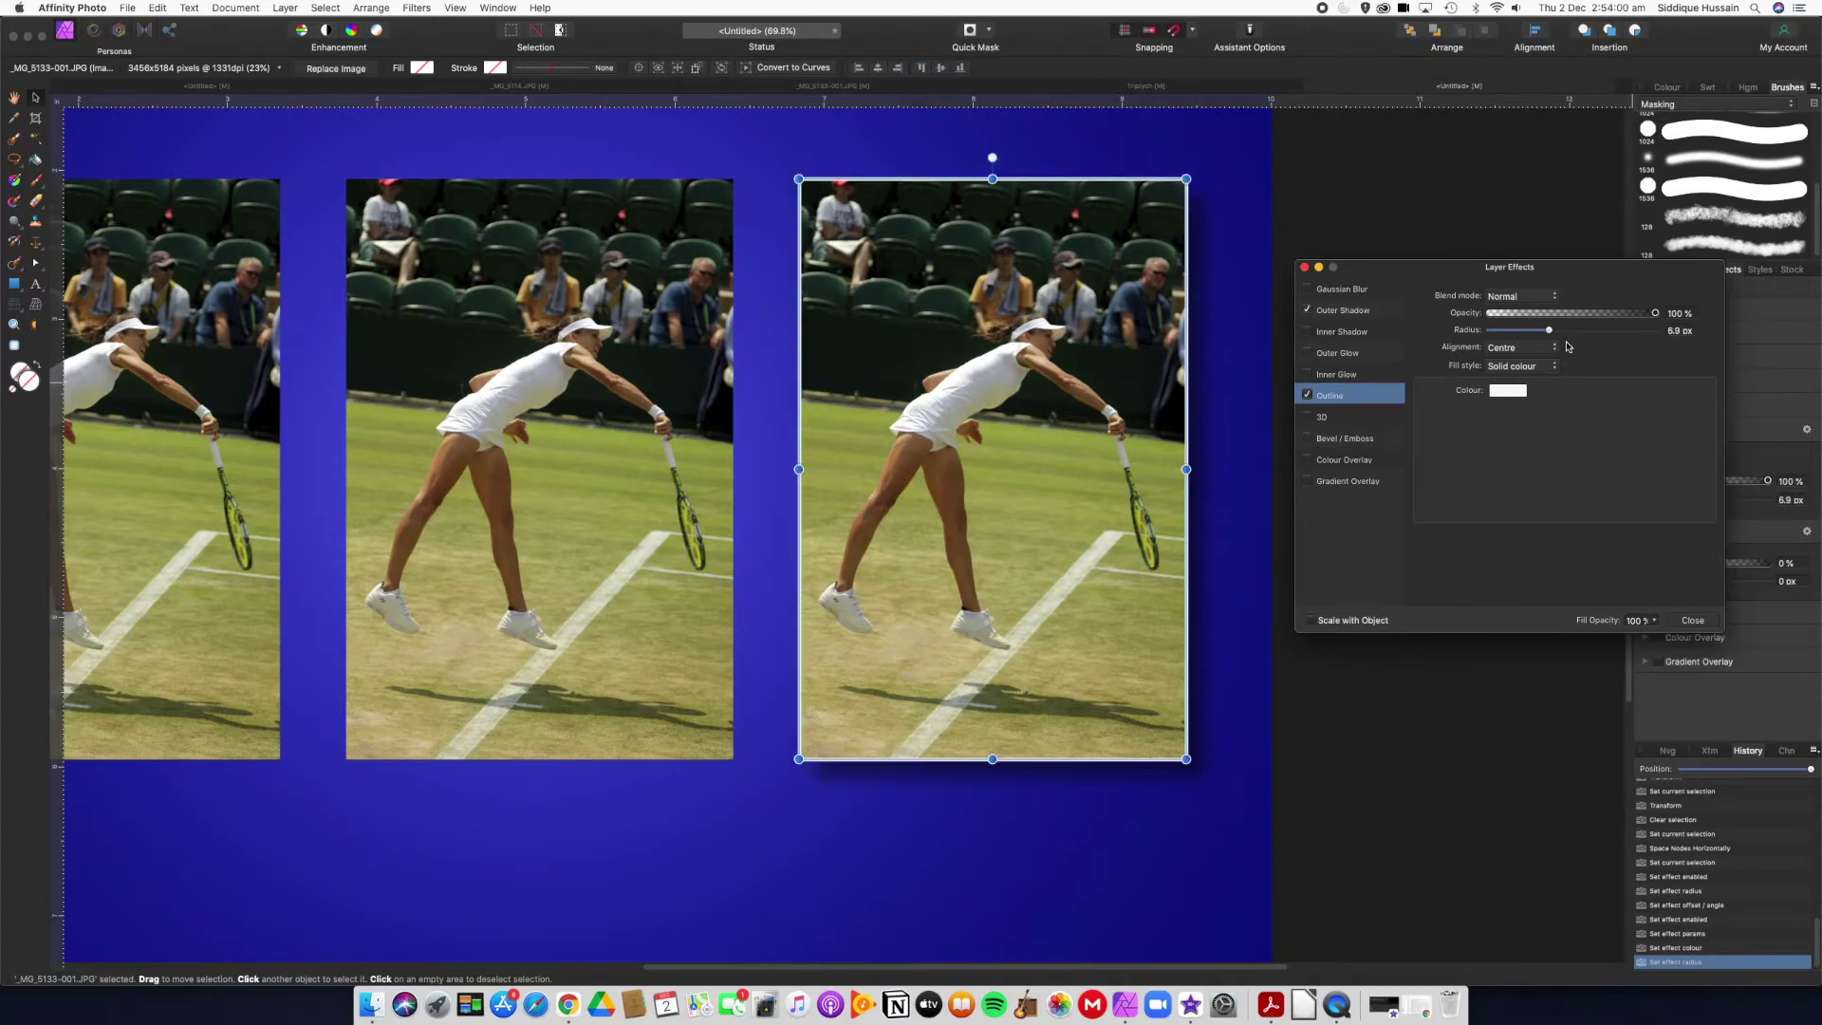
click(1693, 621)
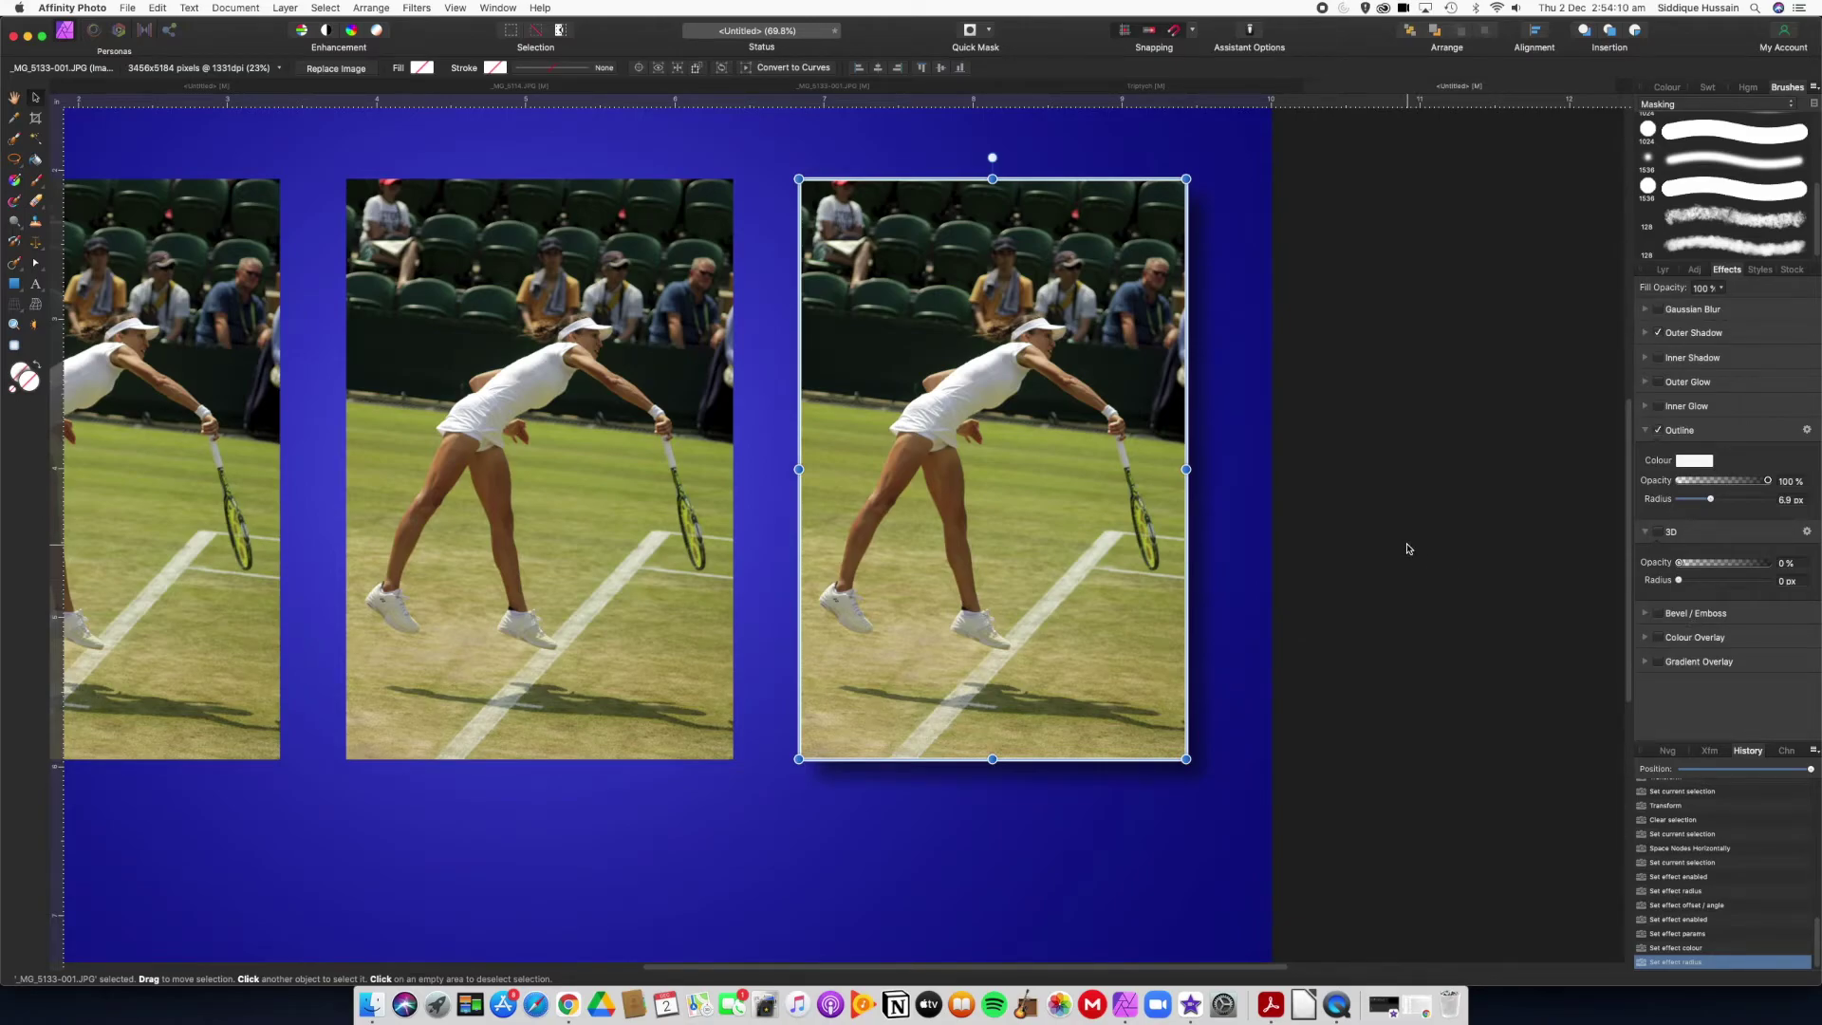
Step: Copy the right photo's layer, with its shadow and outline, from the Layers panel
key(super+0)
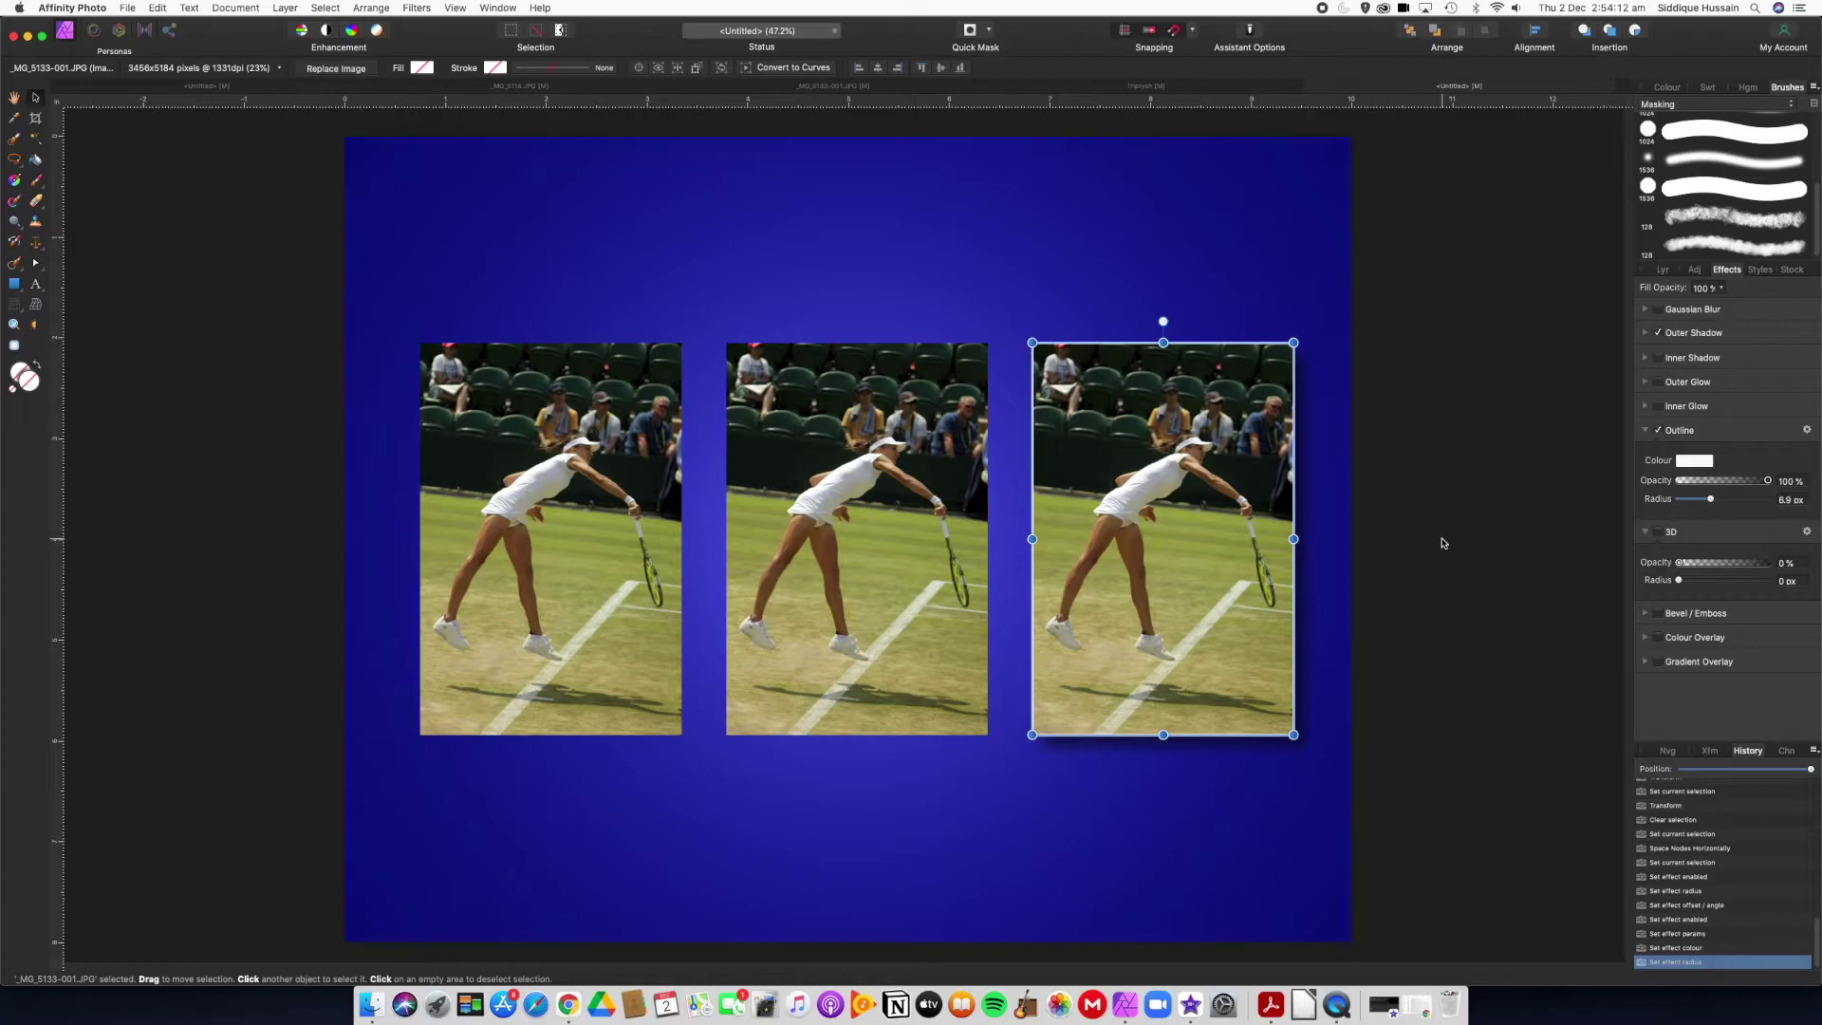
click(1662, 270)
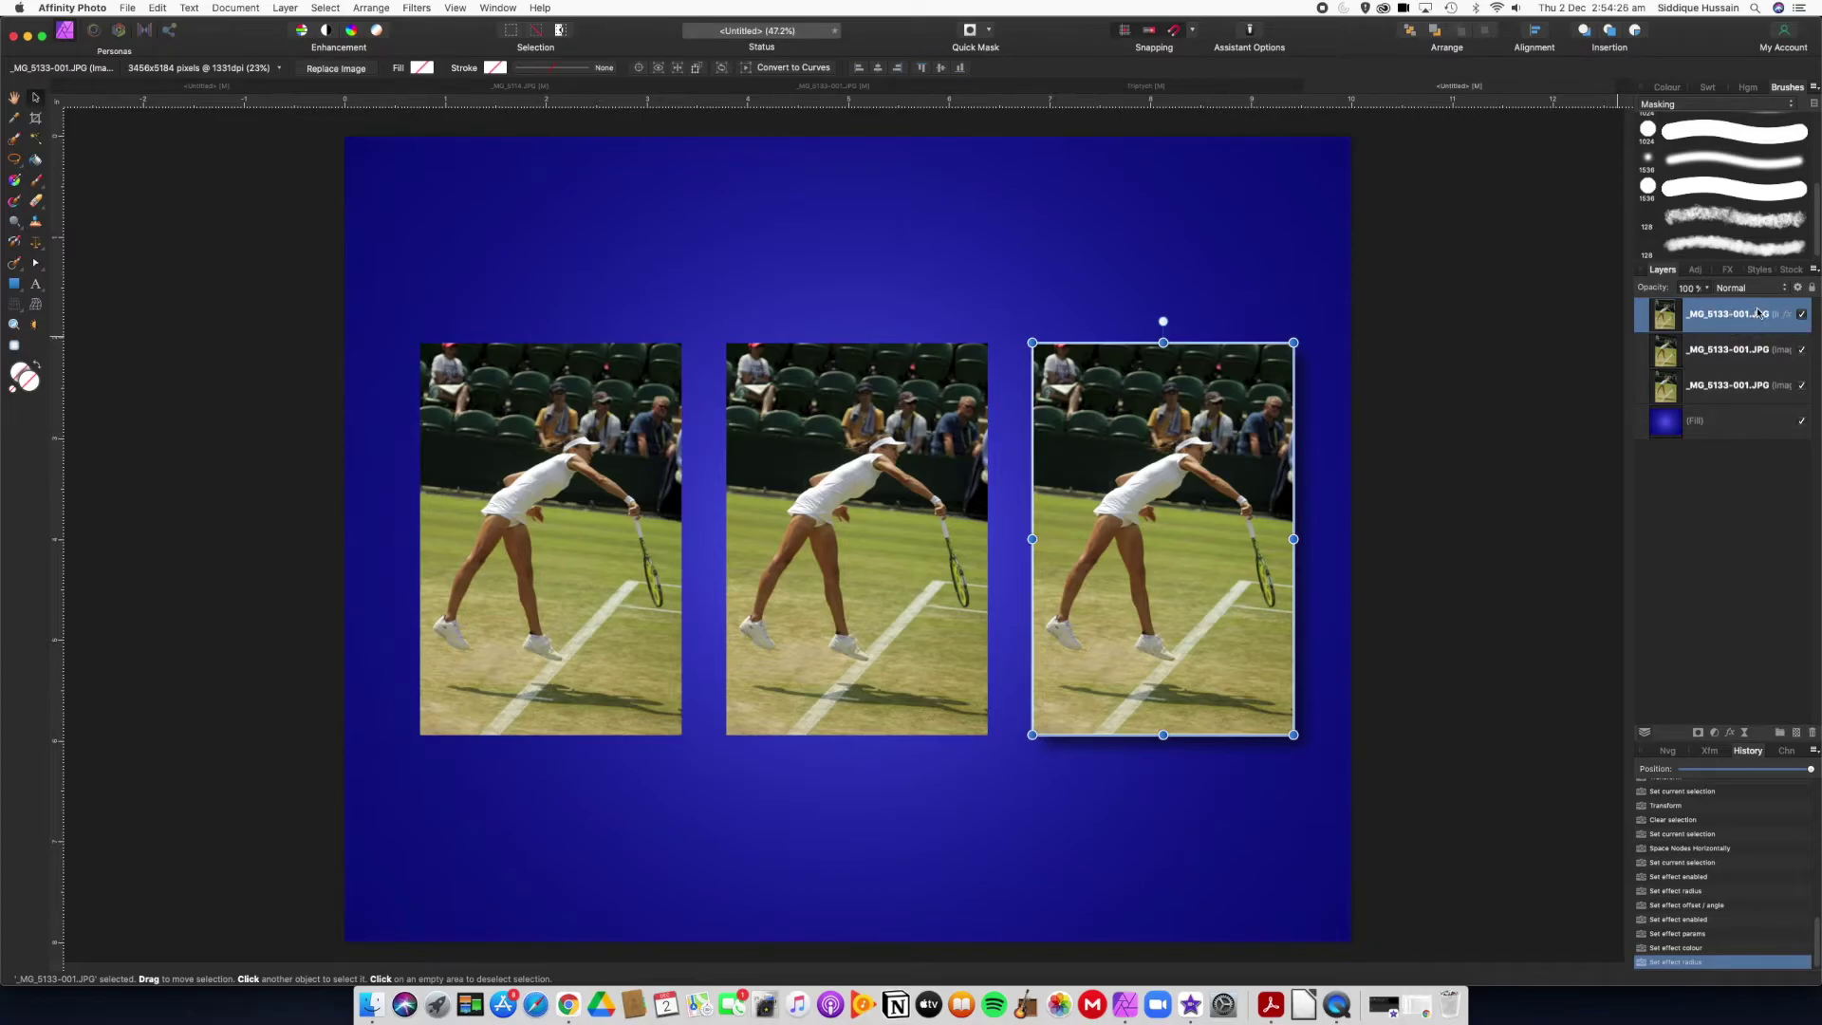
right_click(1758, 313)
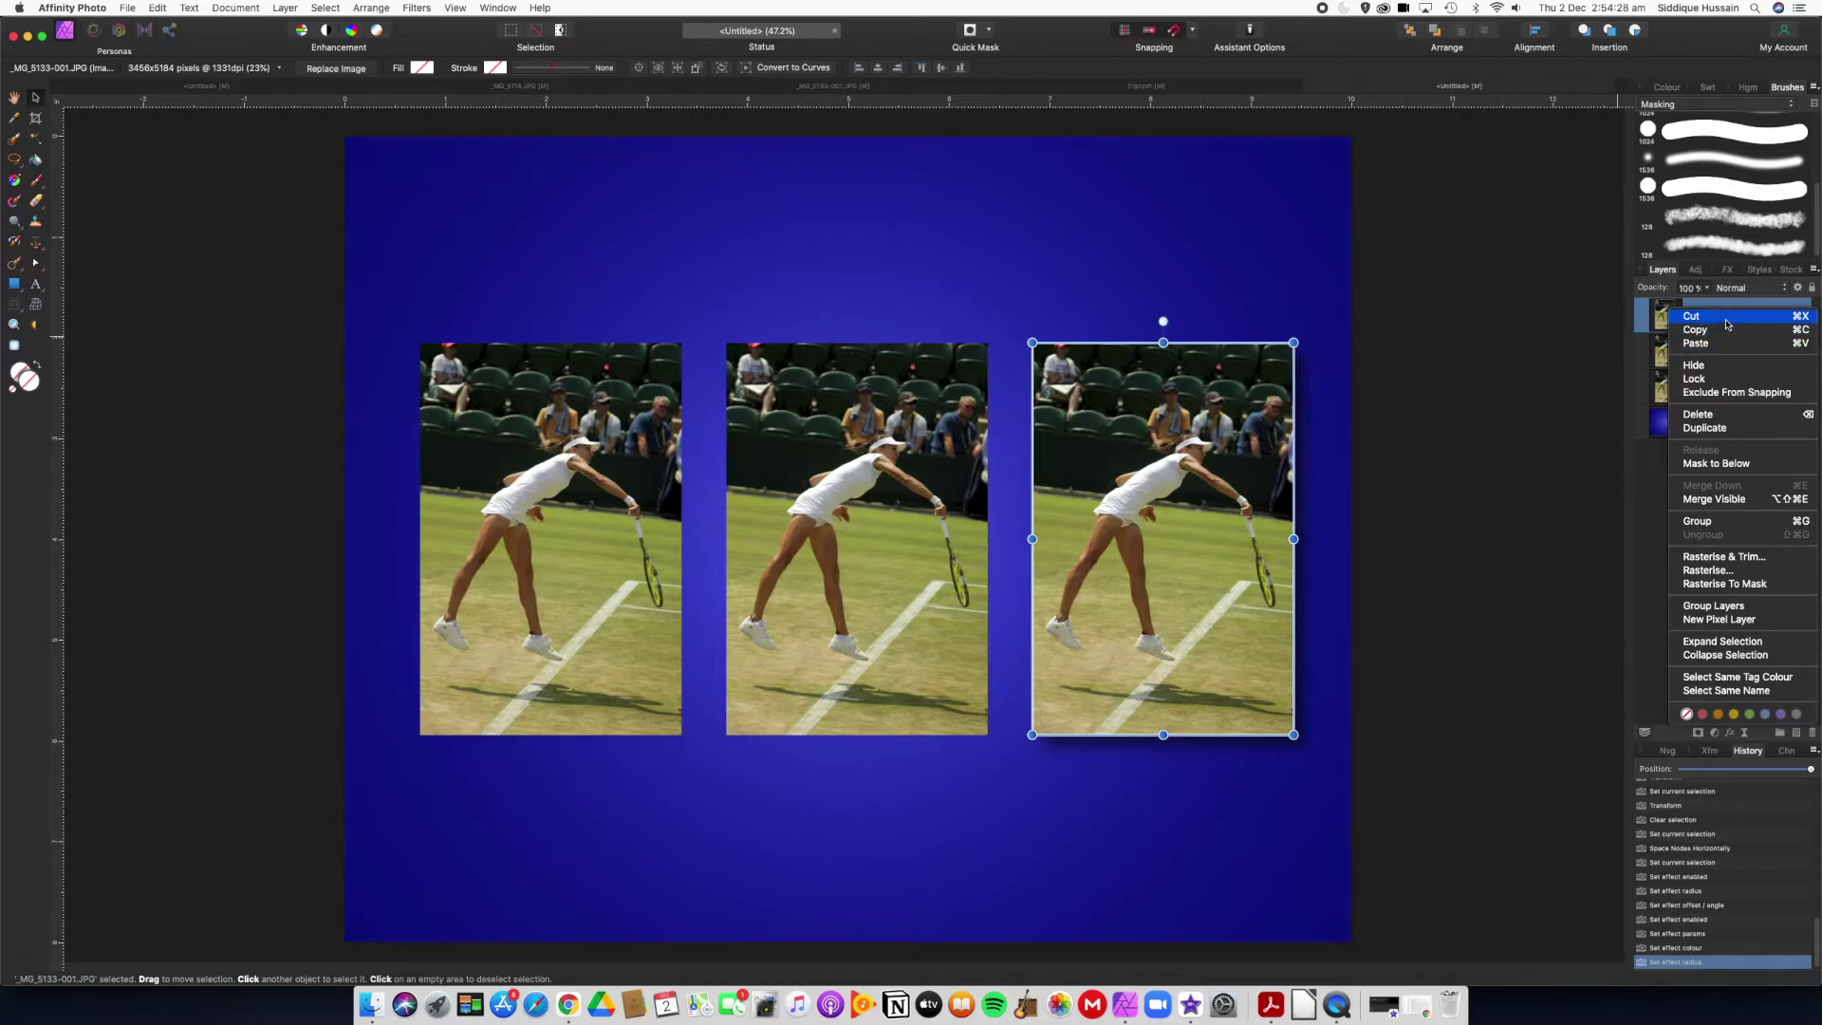
click(1724, 332)
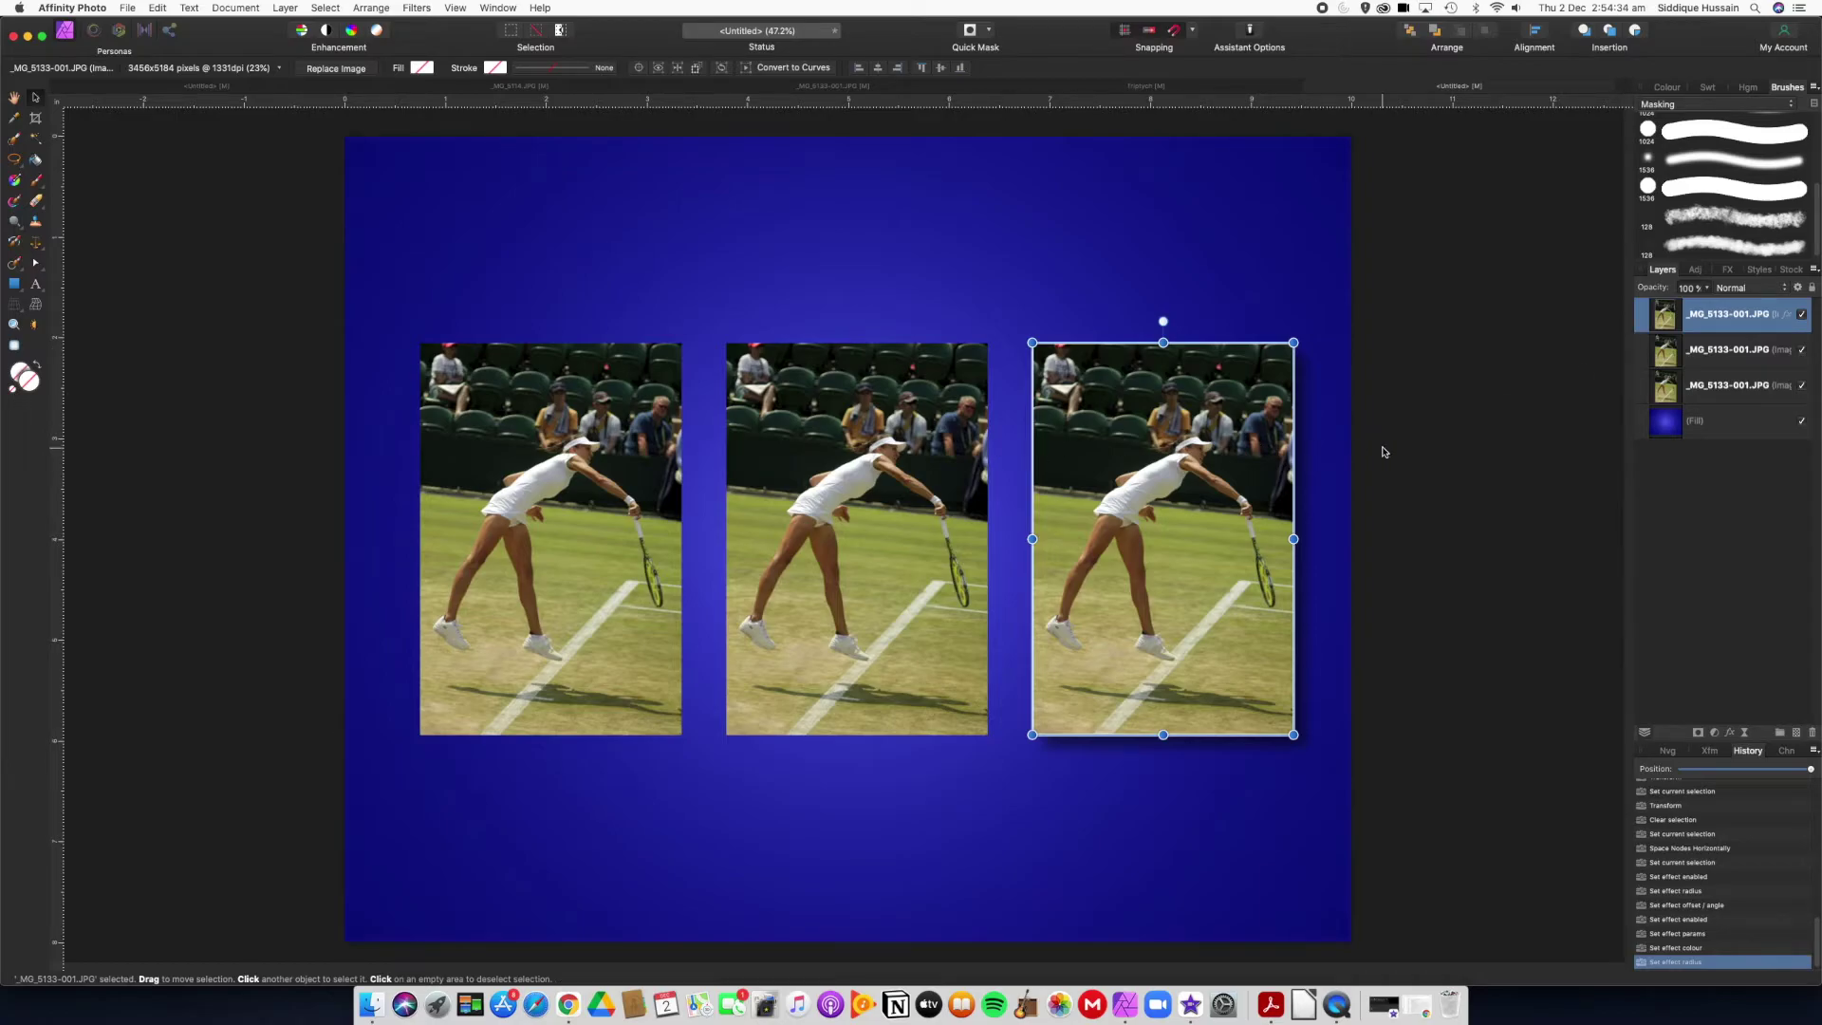
Step: Paste the copied effects onto the middle and left photo layers with Edit > Paste FX
click(1703, 353)
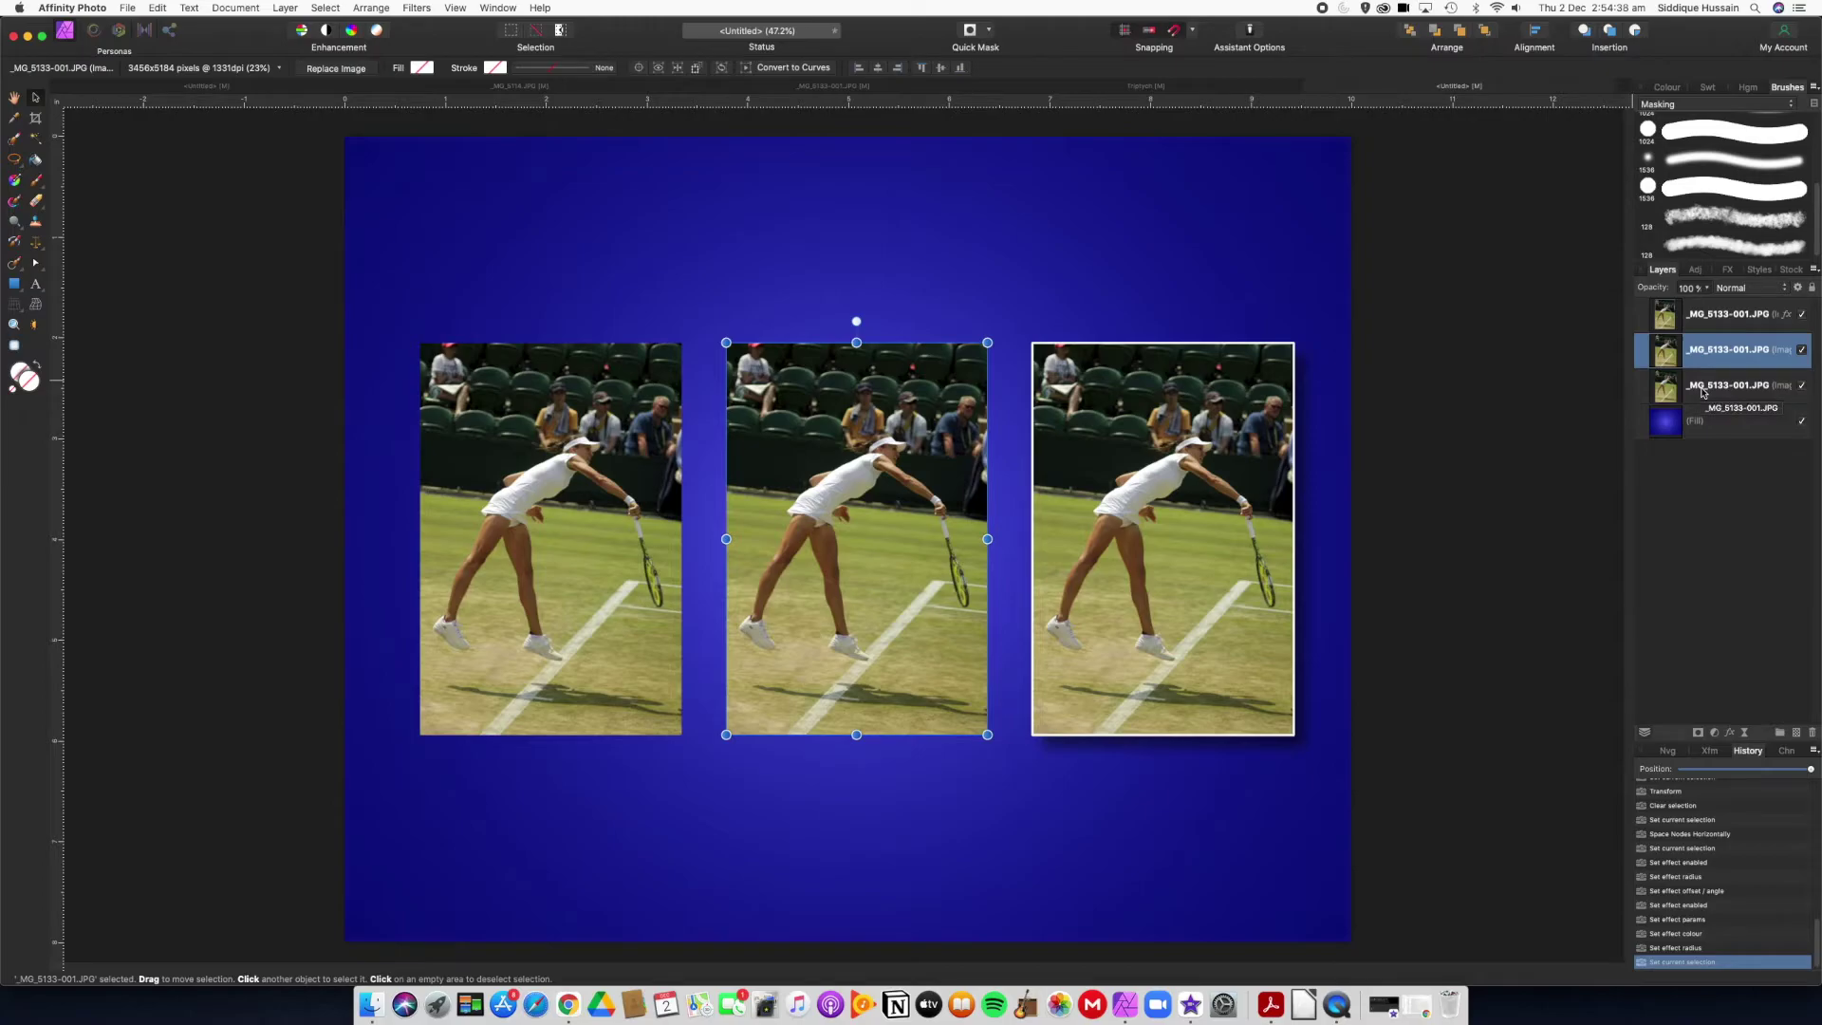
shift+click(1703, 391)
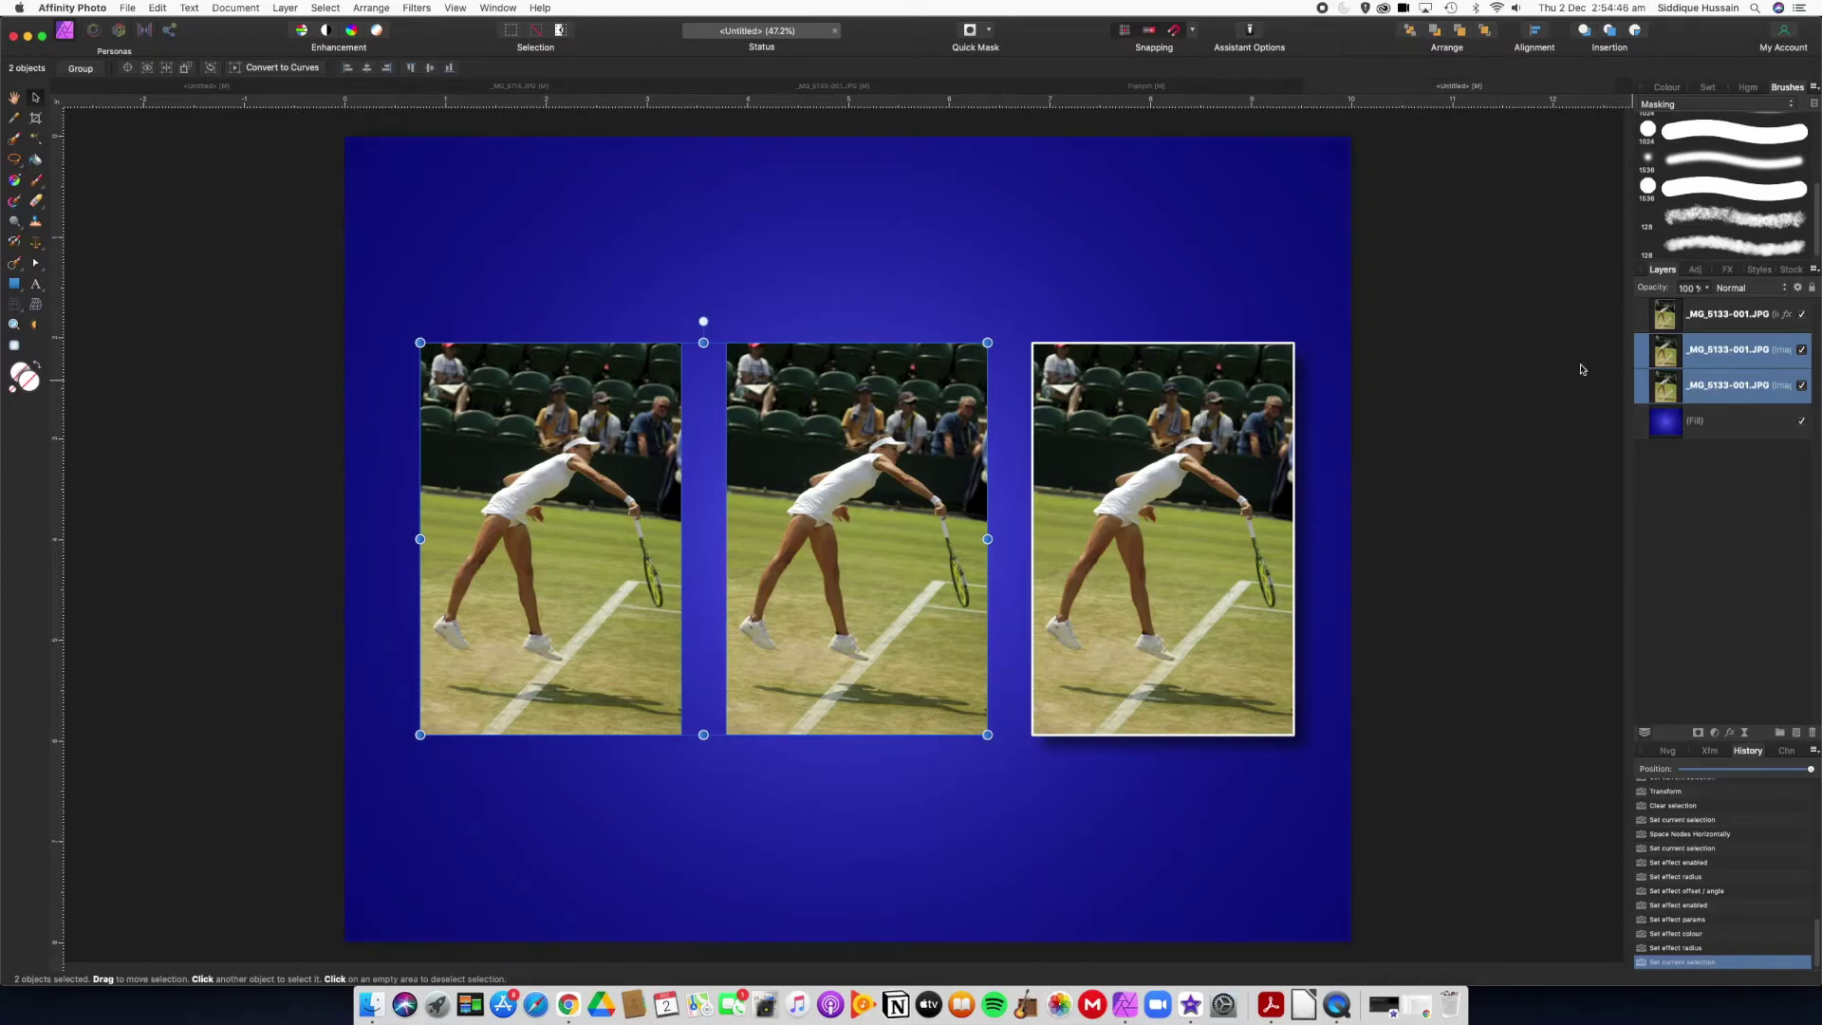
click(162, 7)
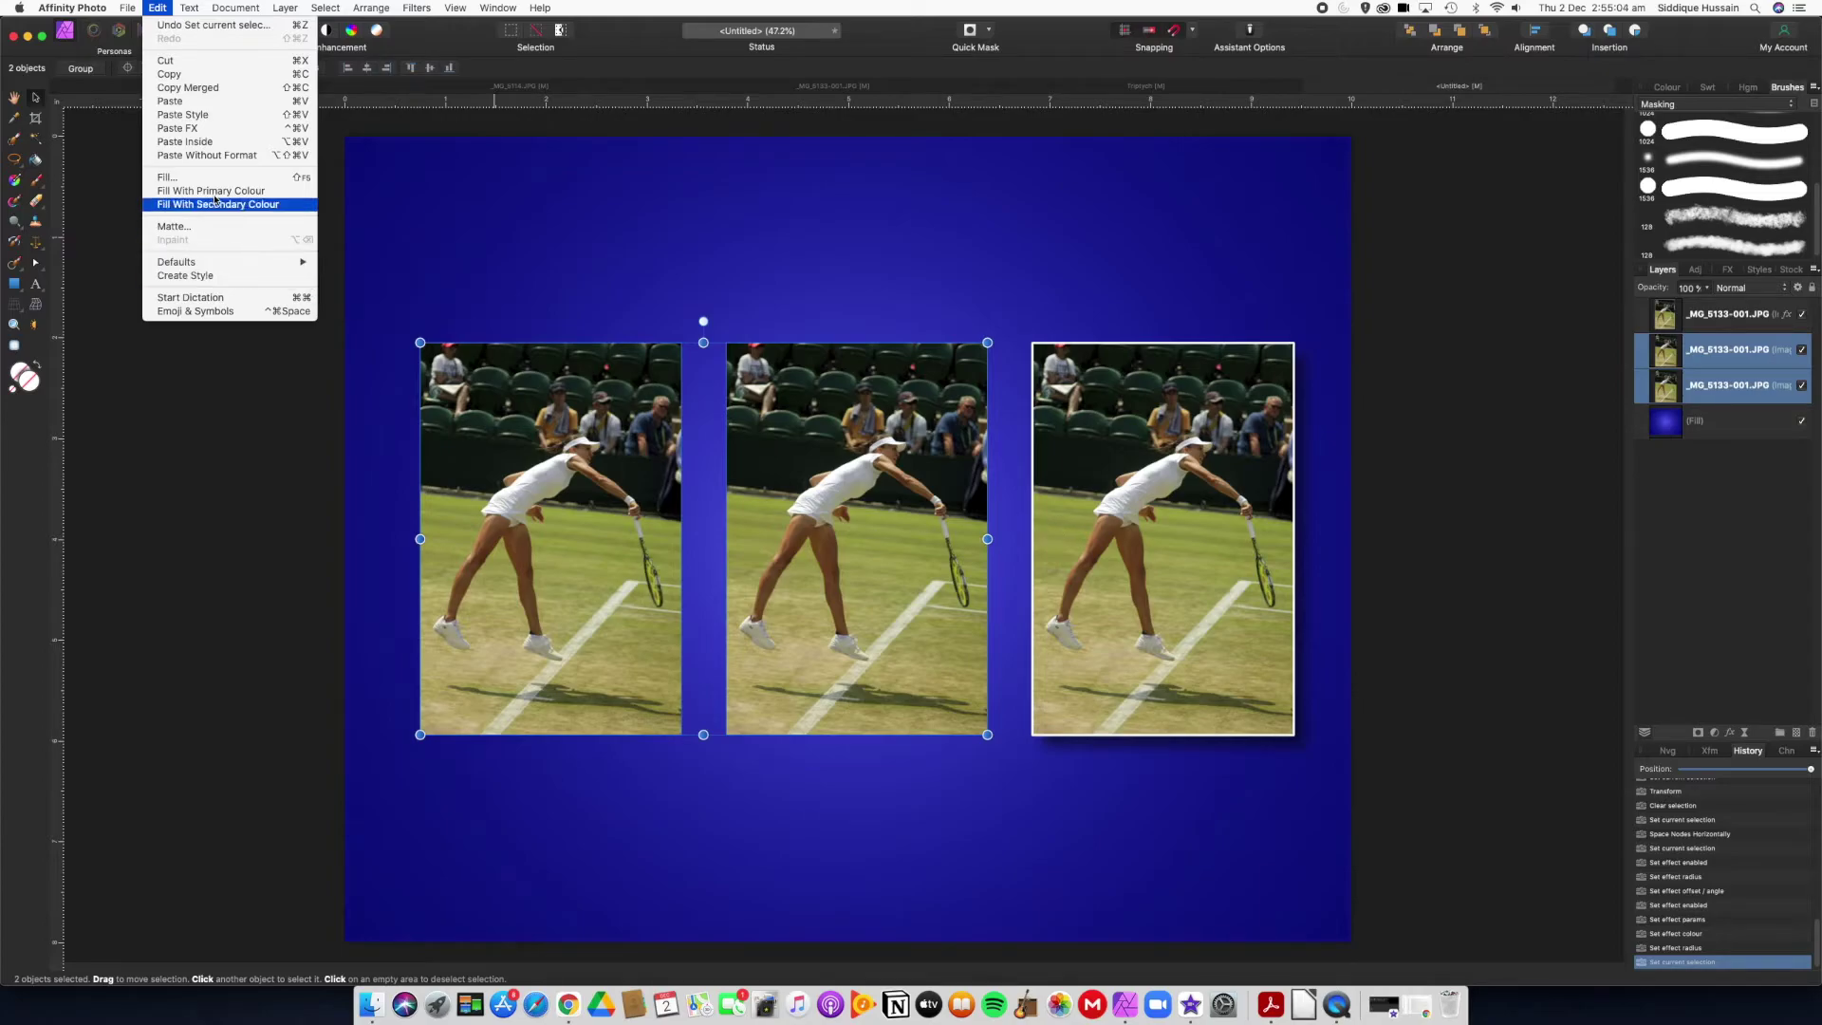
click(171, 128)
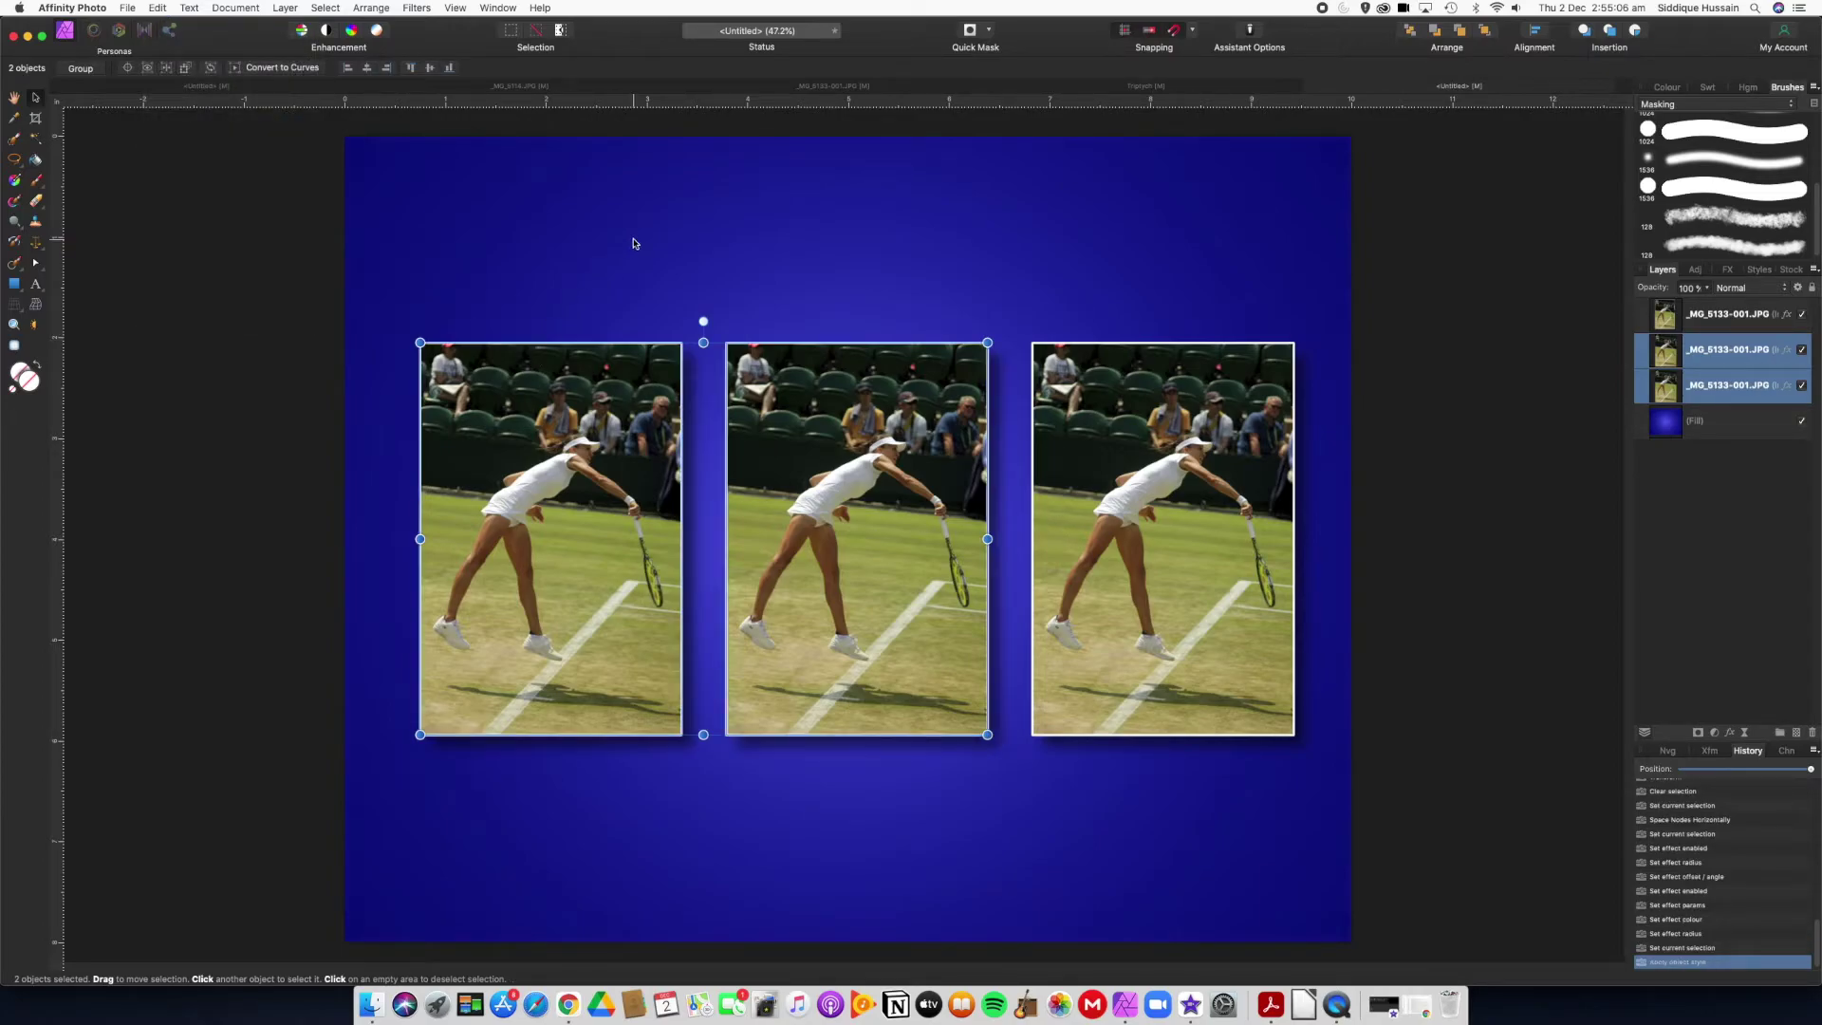
click(1298, 218)
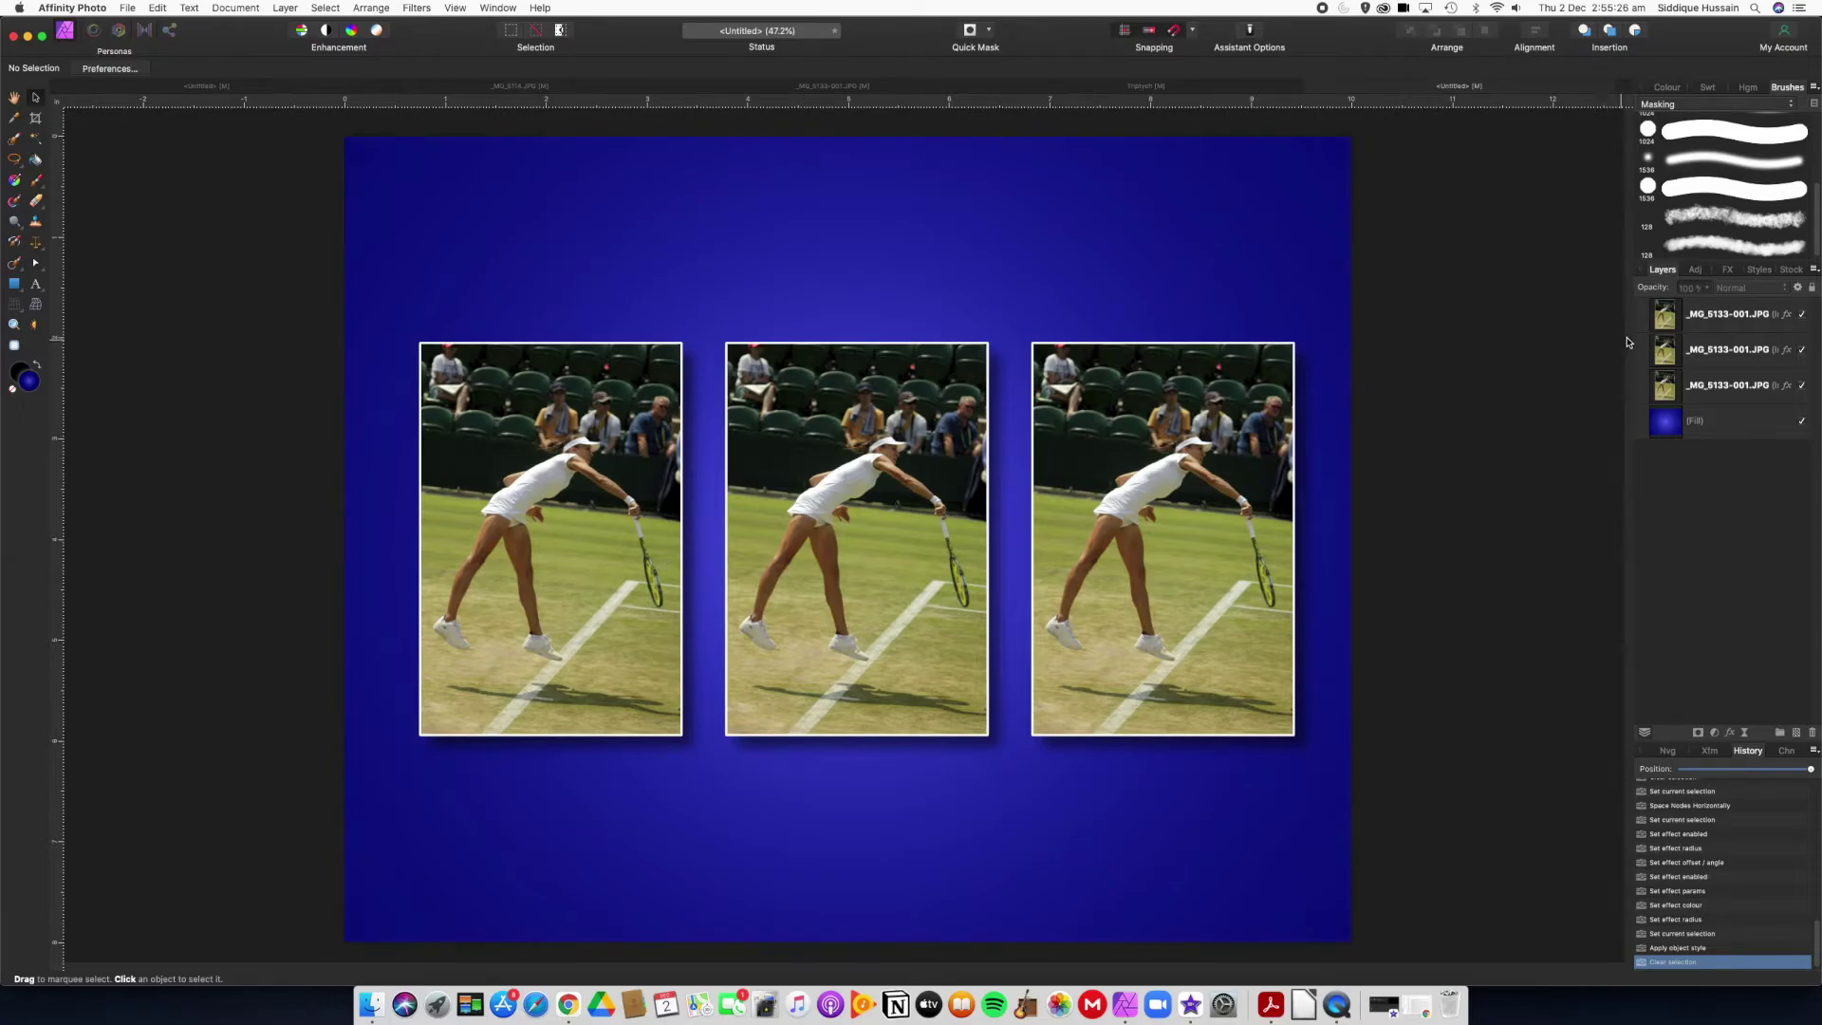
Step: Add an HSL adjustment with a -38.7° master hue shift and nest it in the left photo's layer
click(1672, 316)
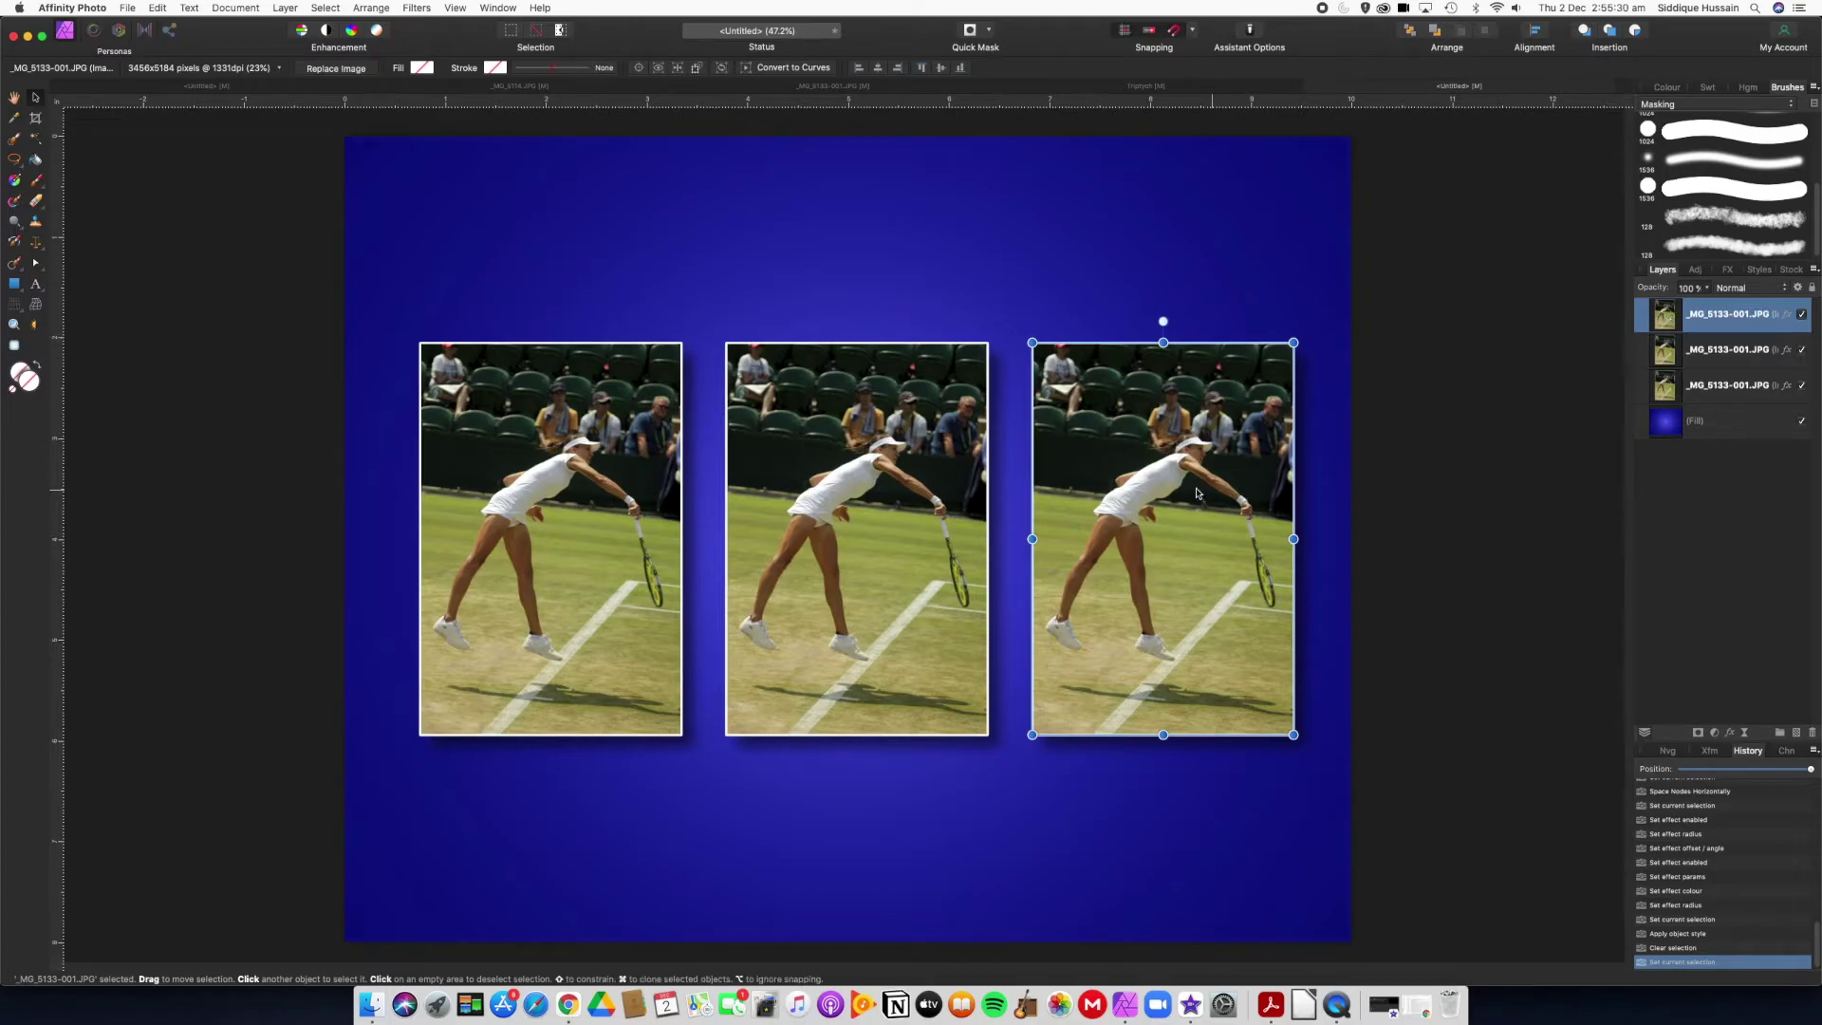
click(1663, 385)
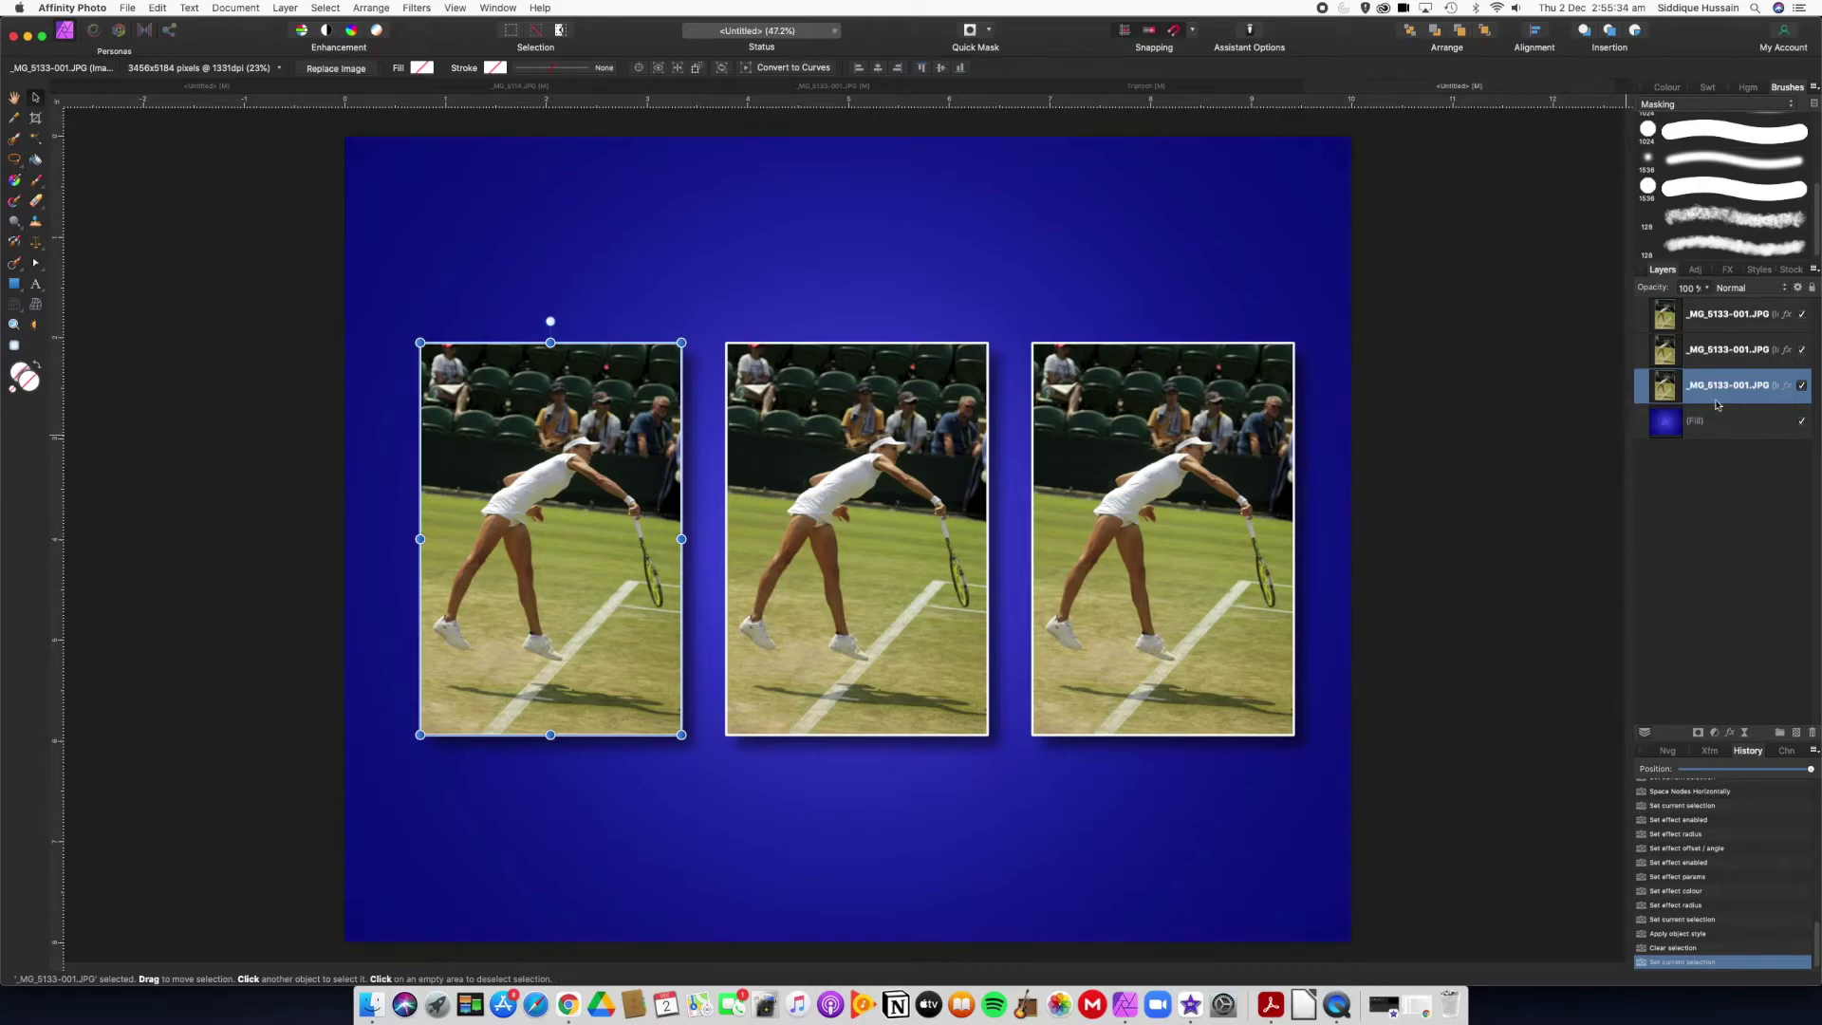
click(1716, 735)
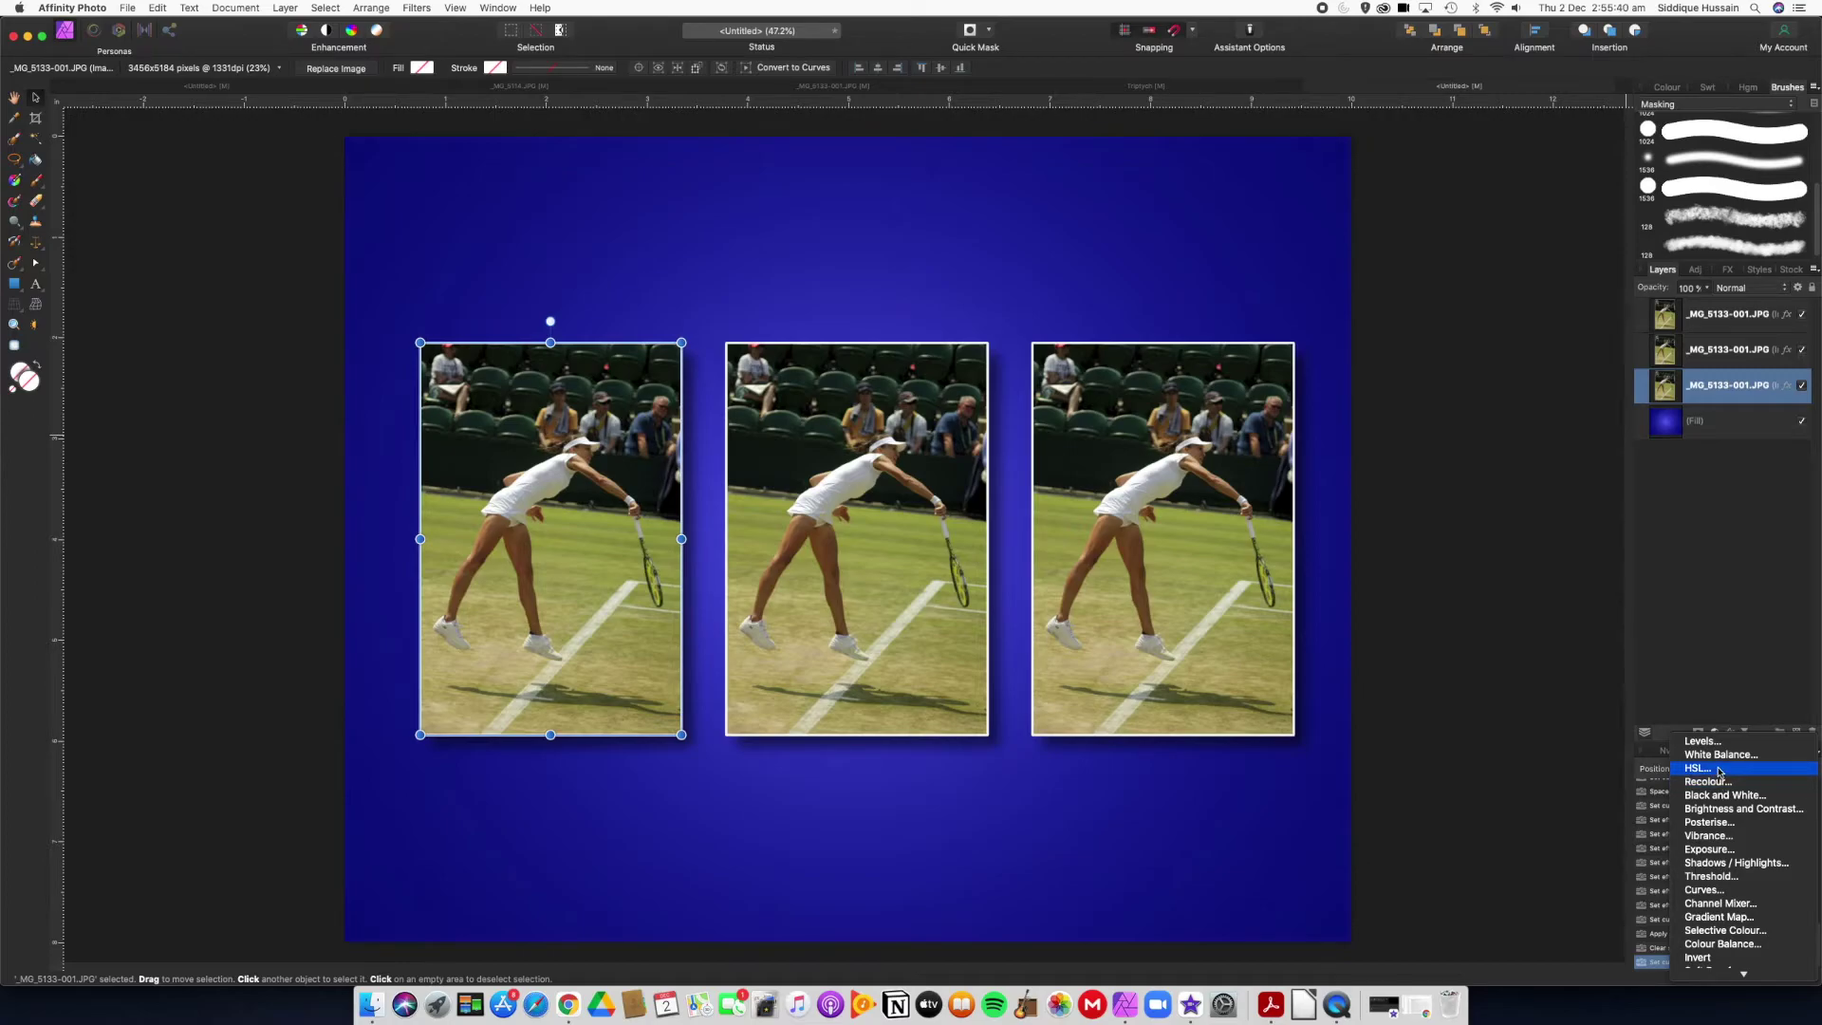
click(1720, 768)
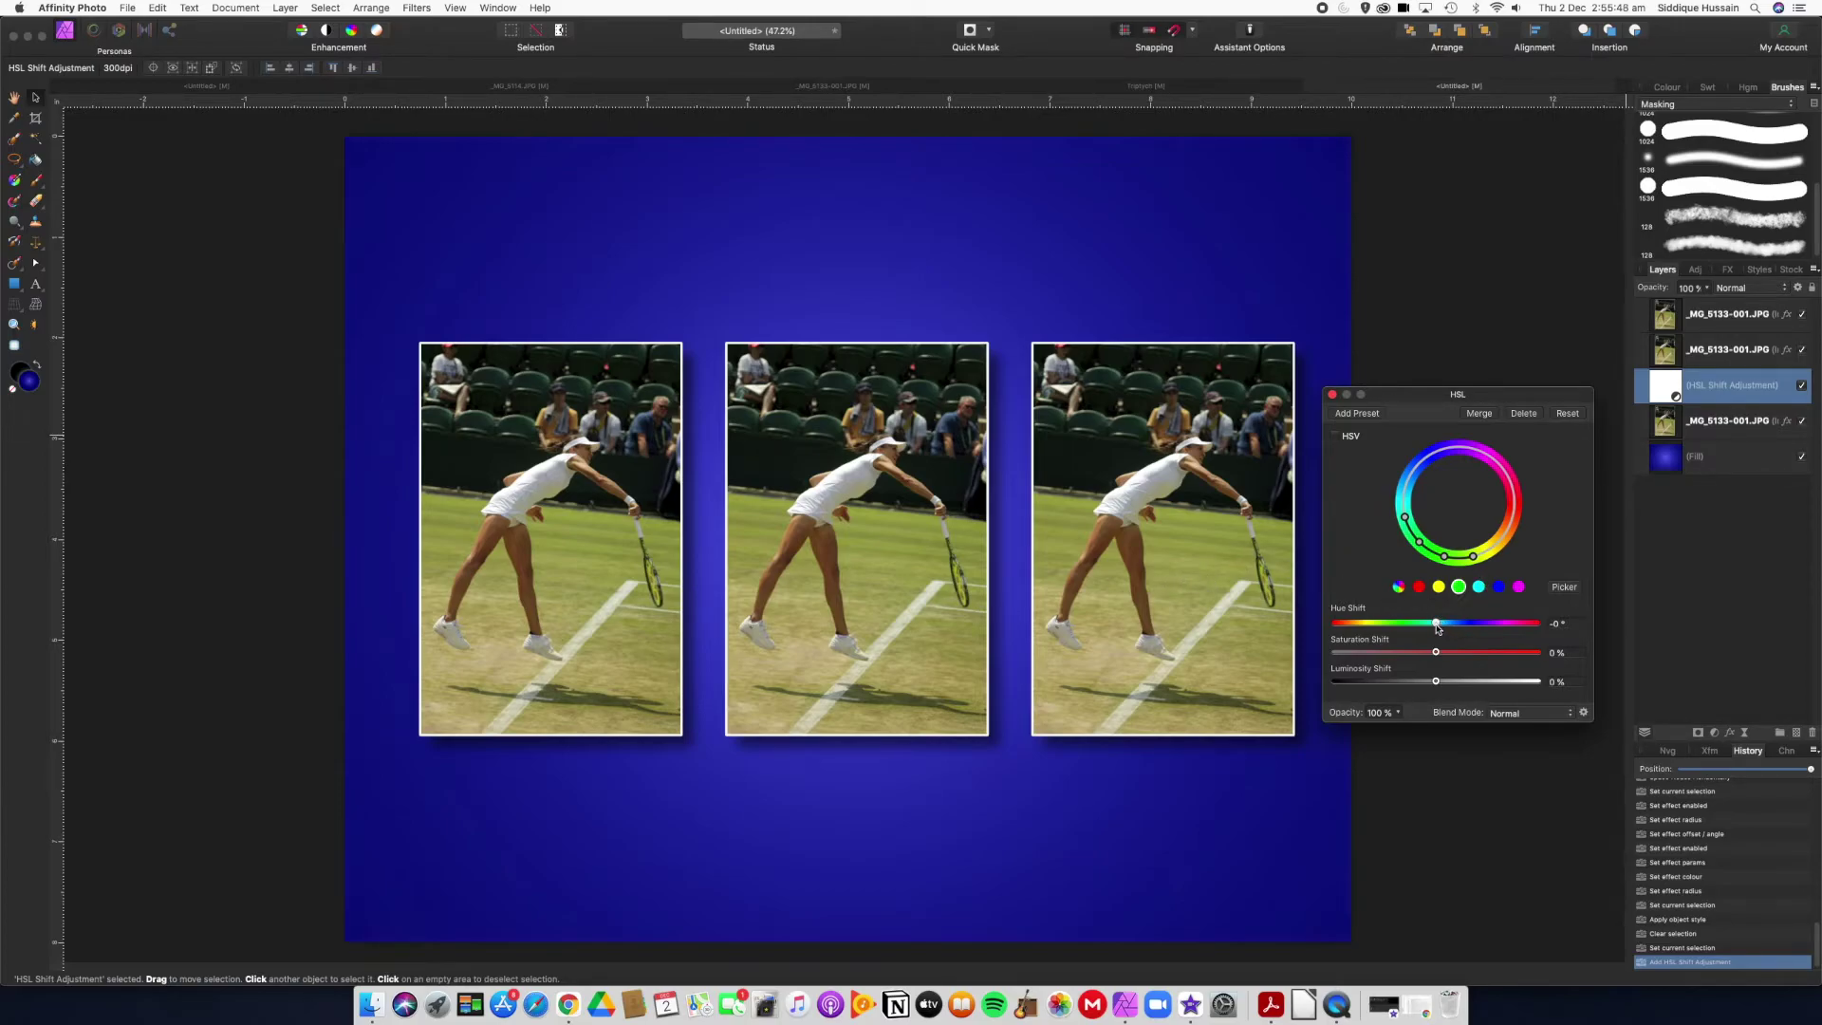
drag(1437, 625, 1501, 625)
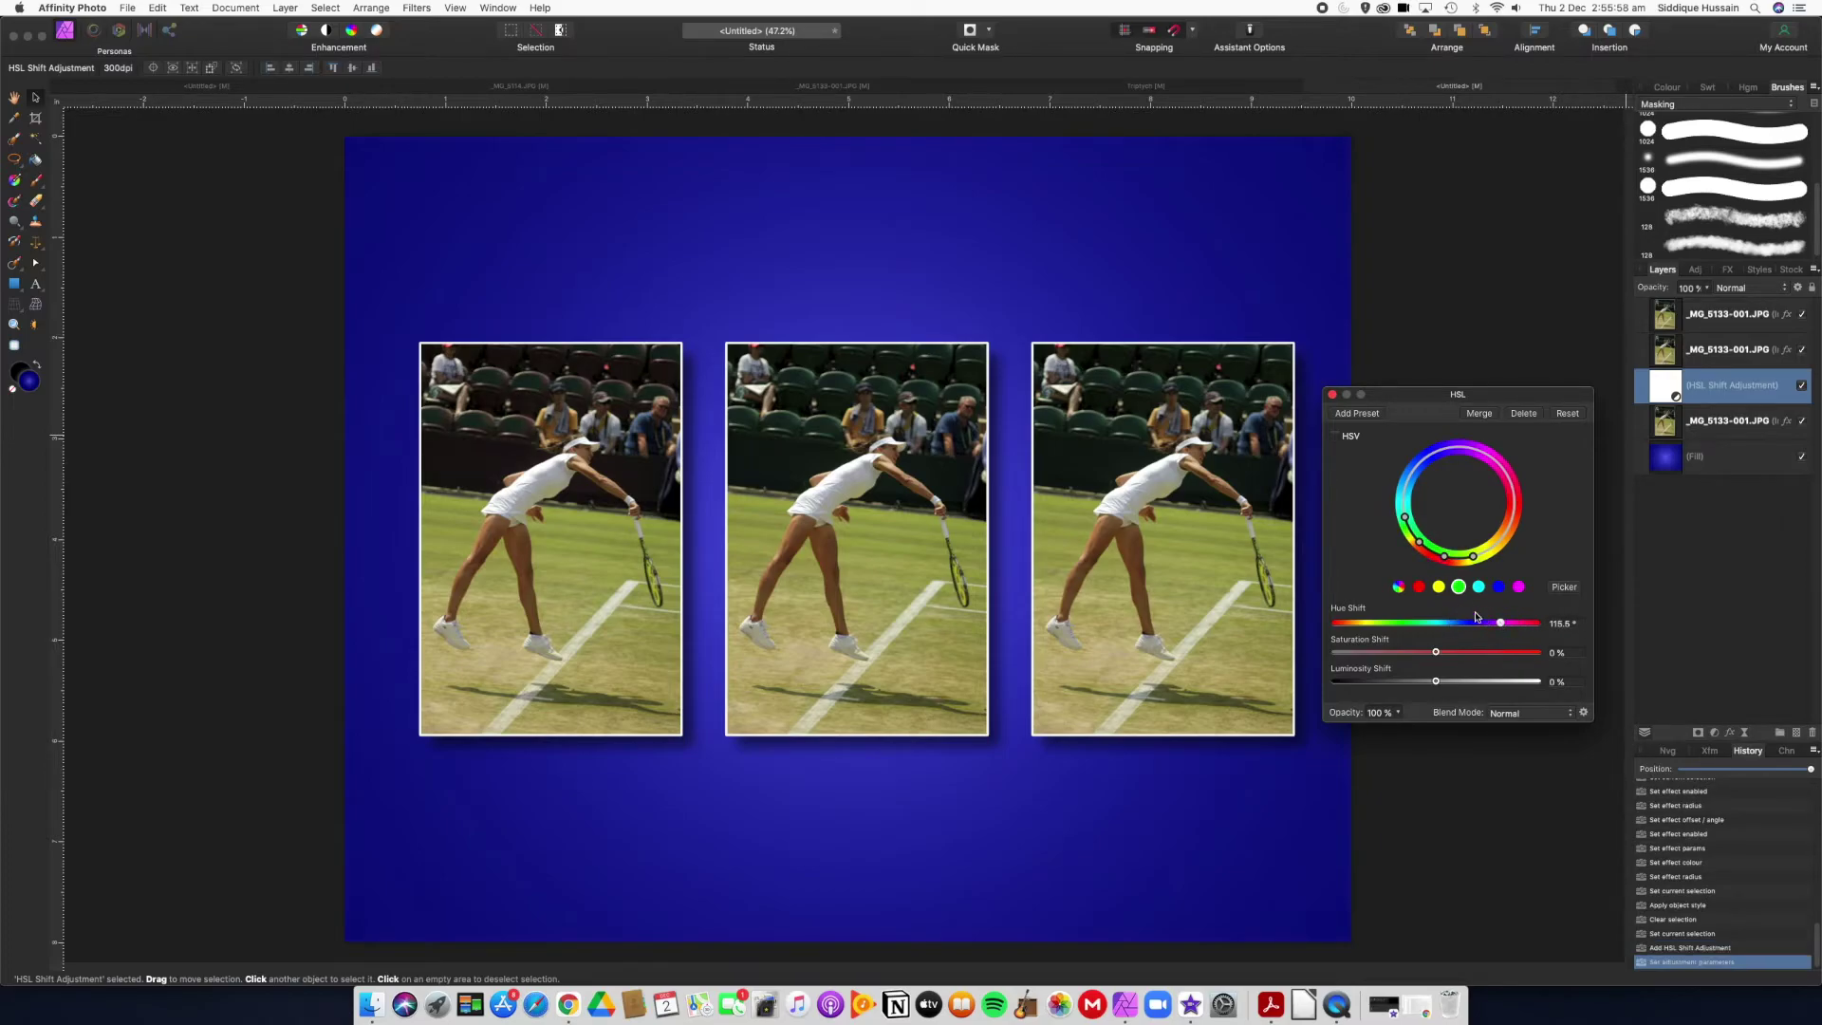
click(1400, 587)
mouse_move(1436, 625)
mouse_down()
mouse_move(1484, 624)
mouse_move(1414, 627)
mouse_up()
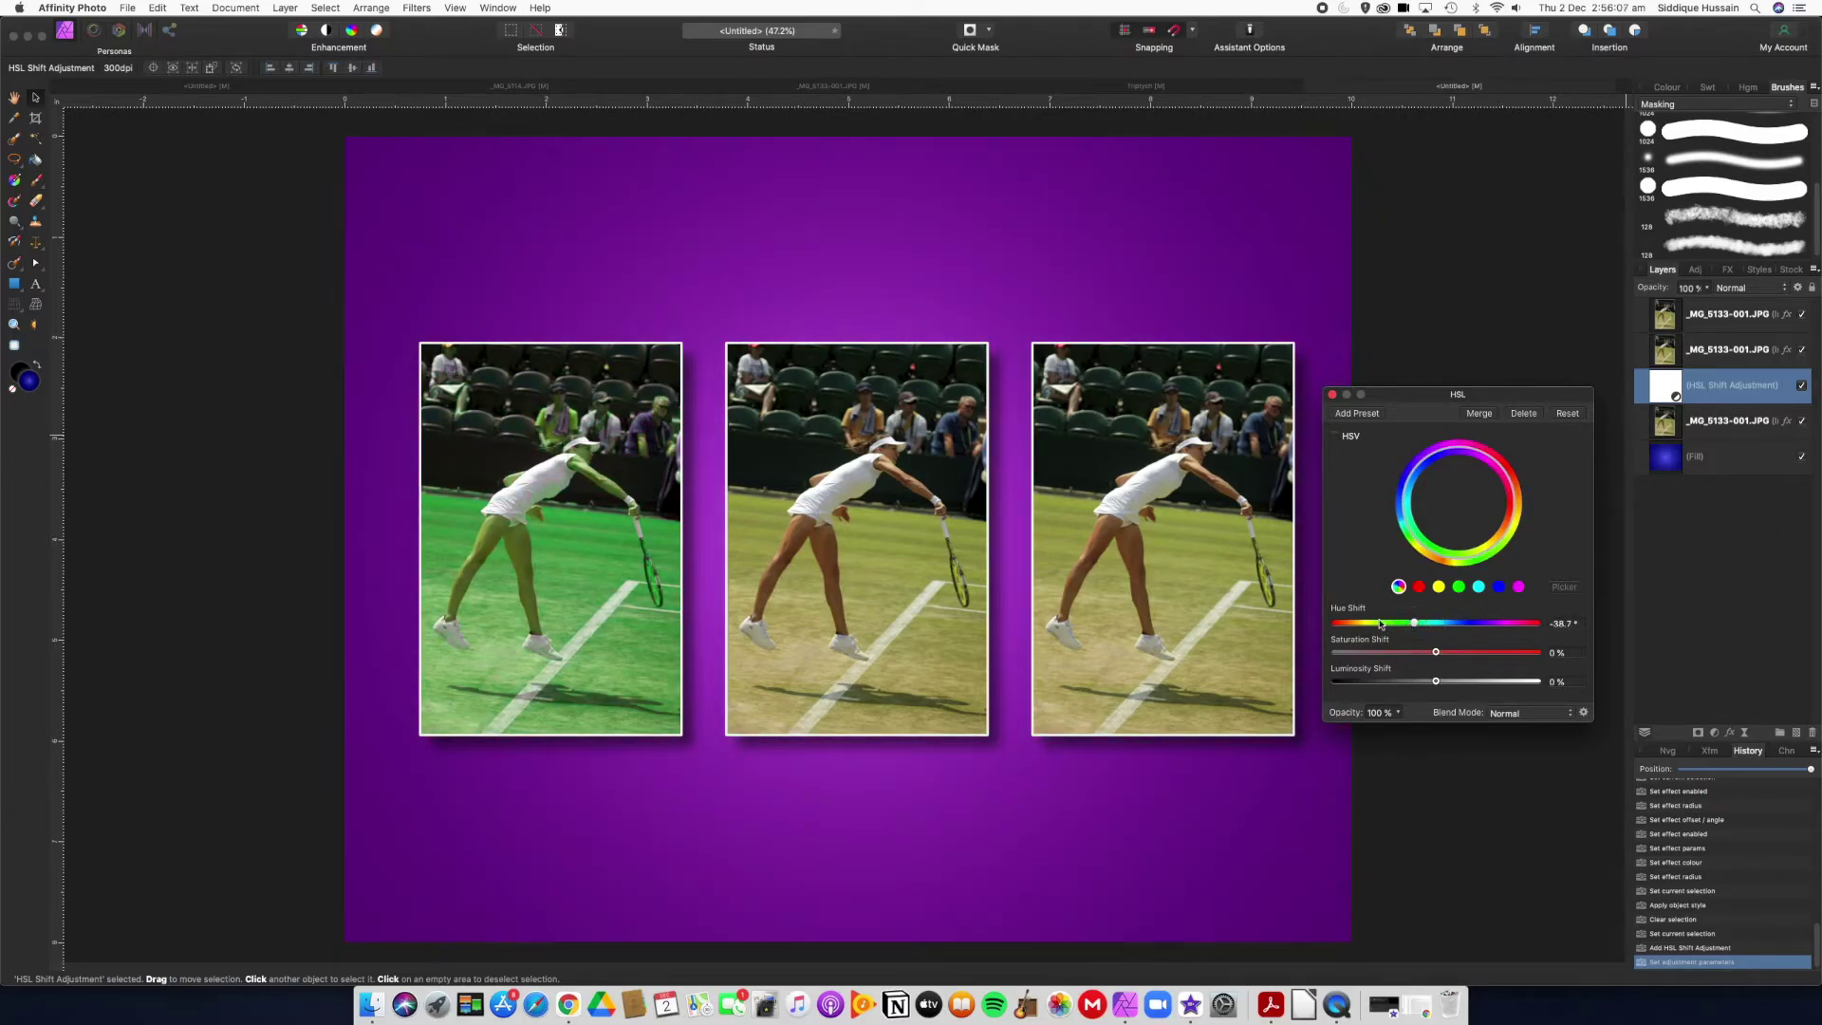
click(1331, 394)
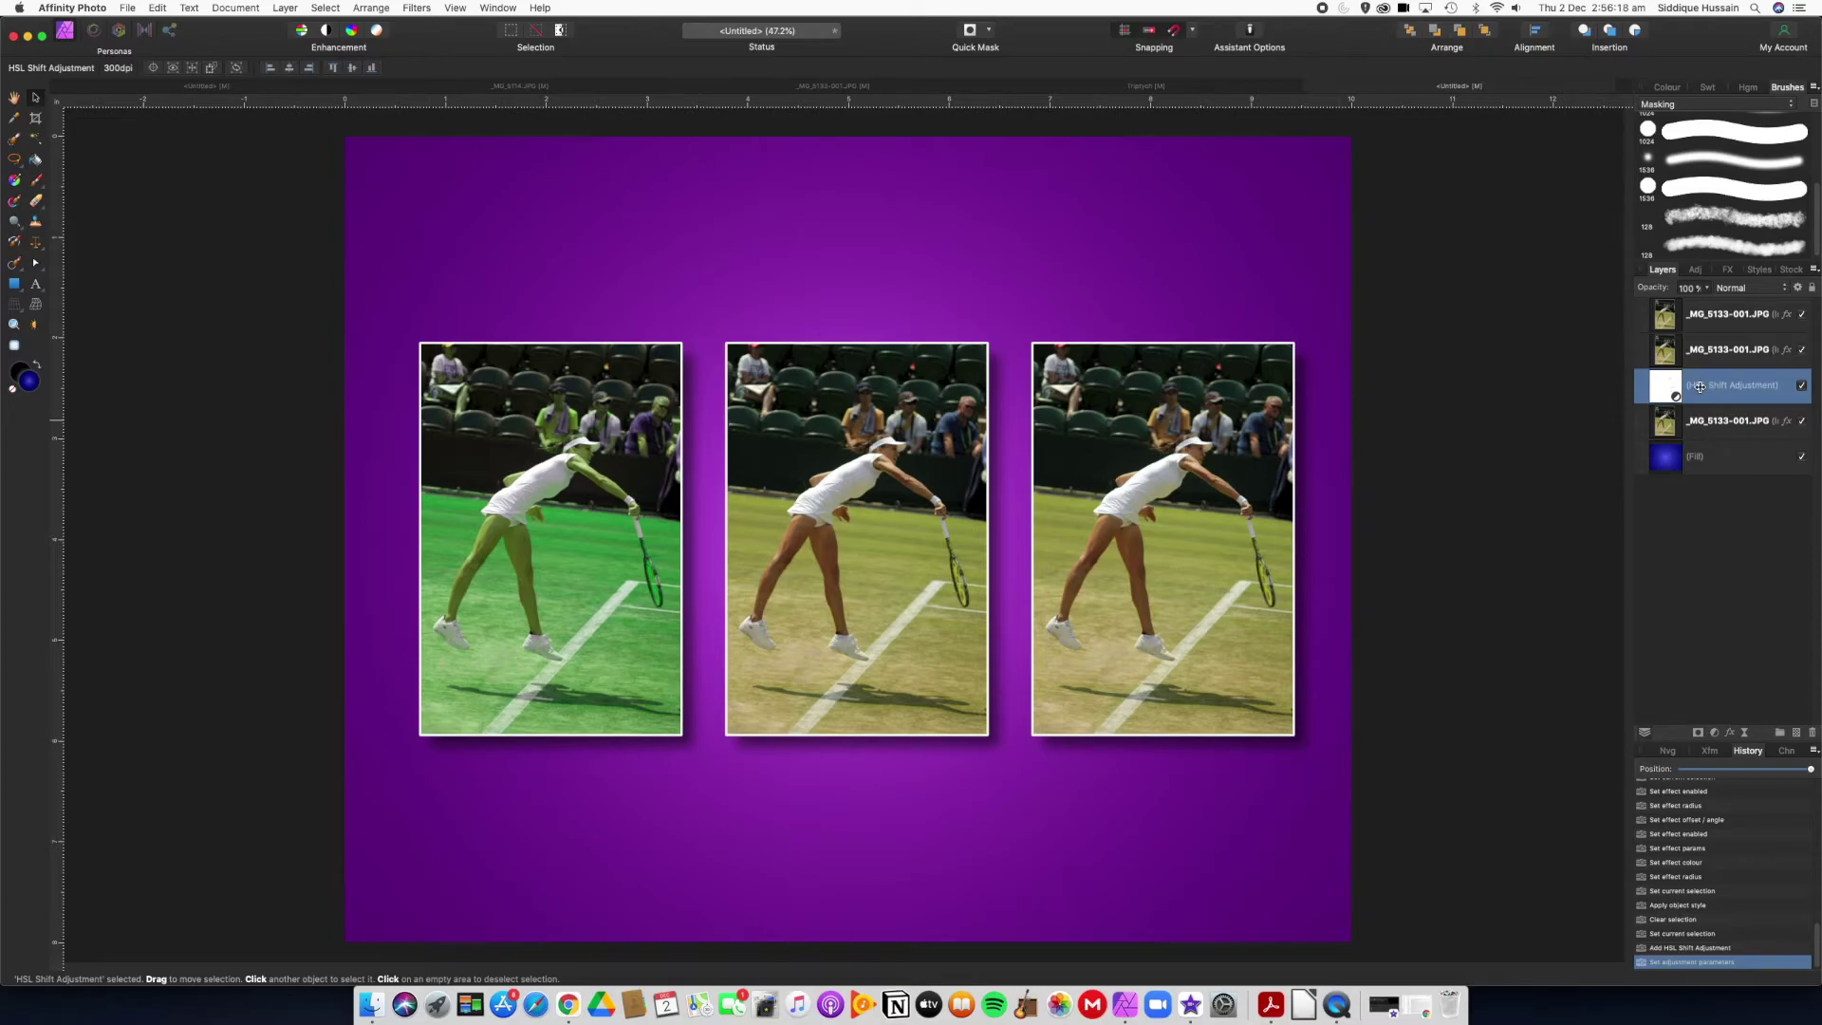
drag(1700, 386, 1726, 435)
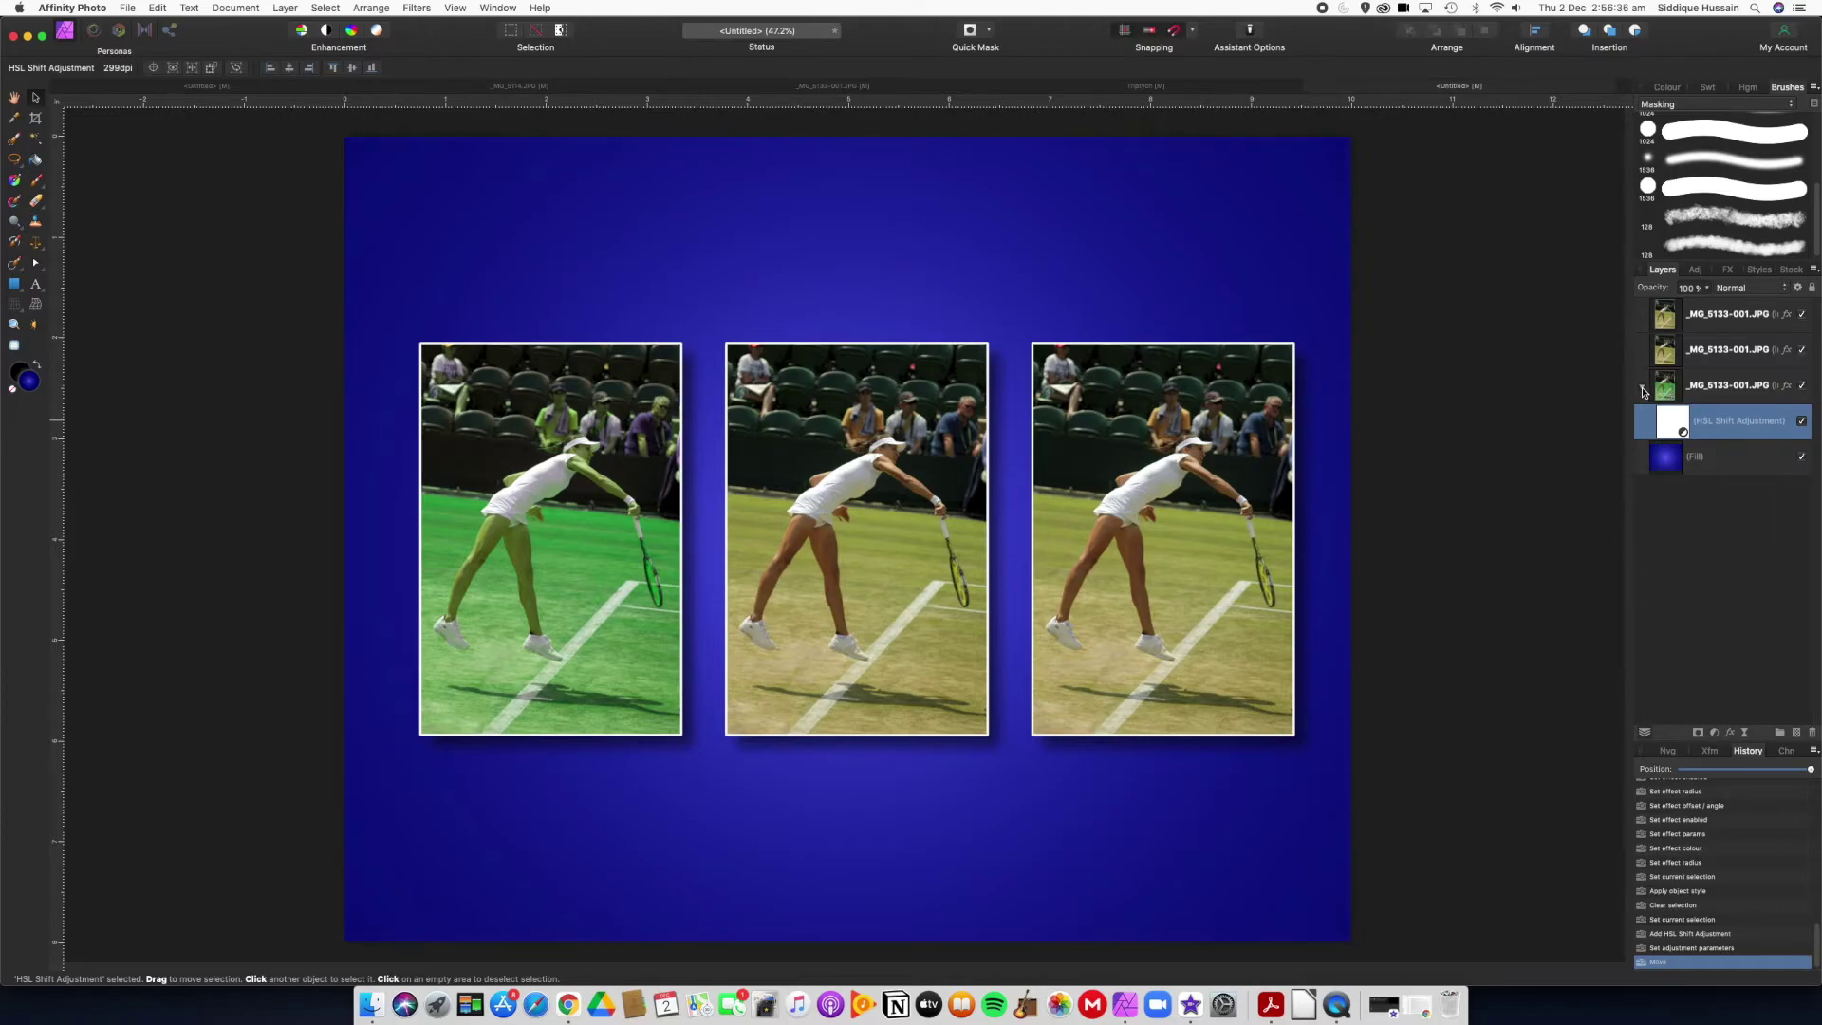
Step: Compare the green hue shift on and off, then settle the HSL layer inside the left photo's layer
click(1803, 424)
click(1802, 424)
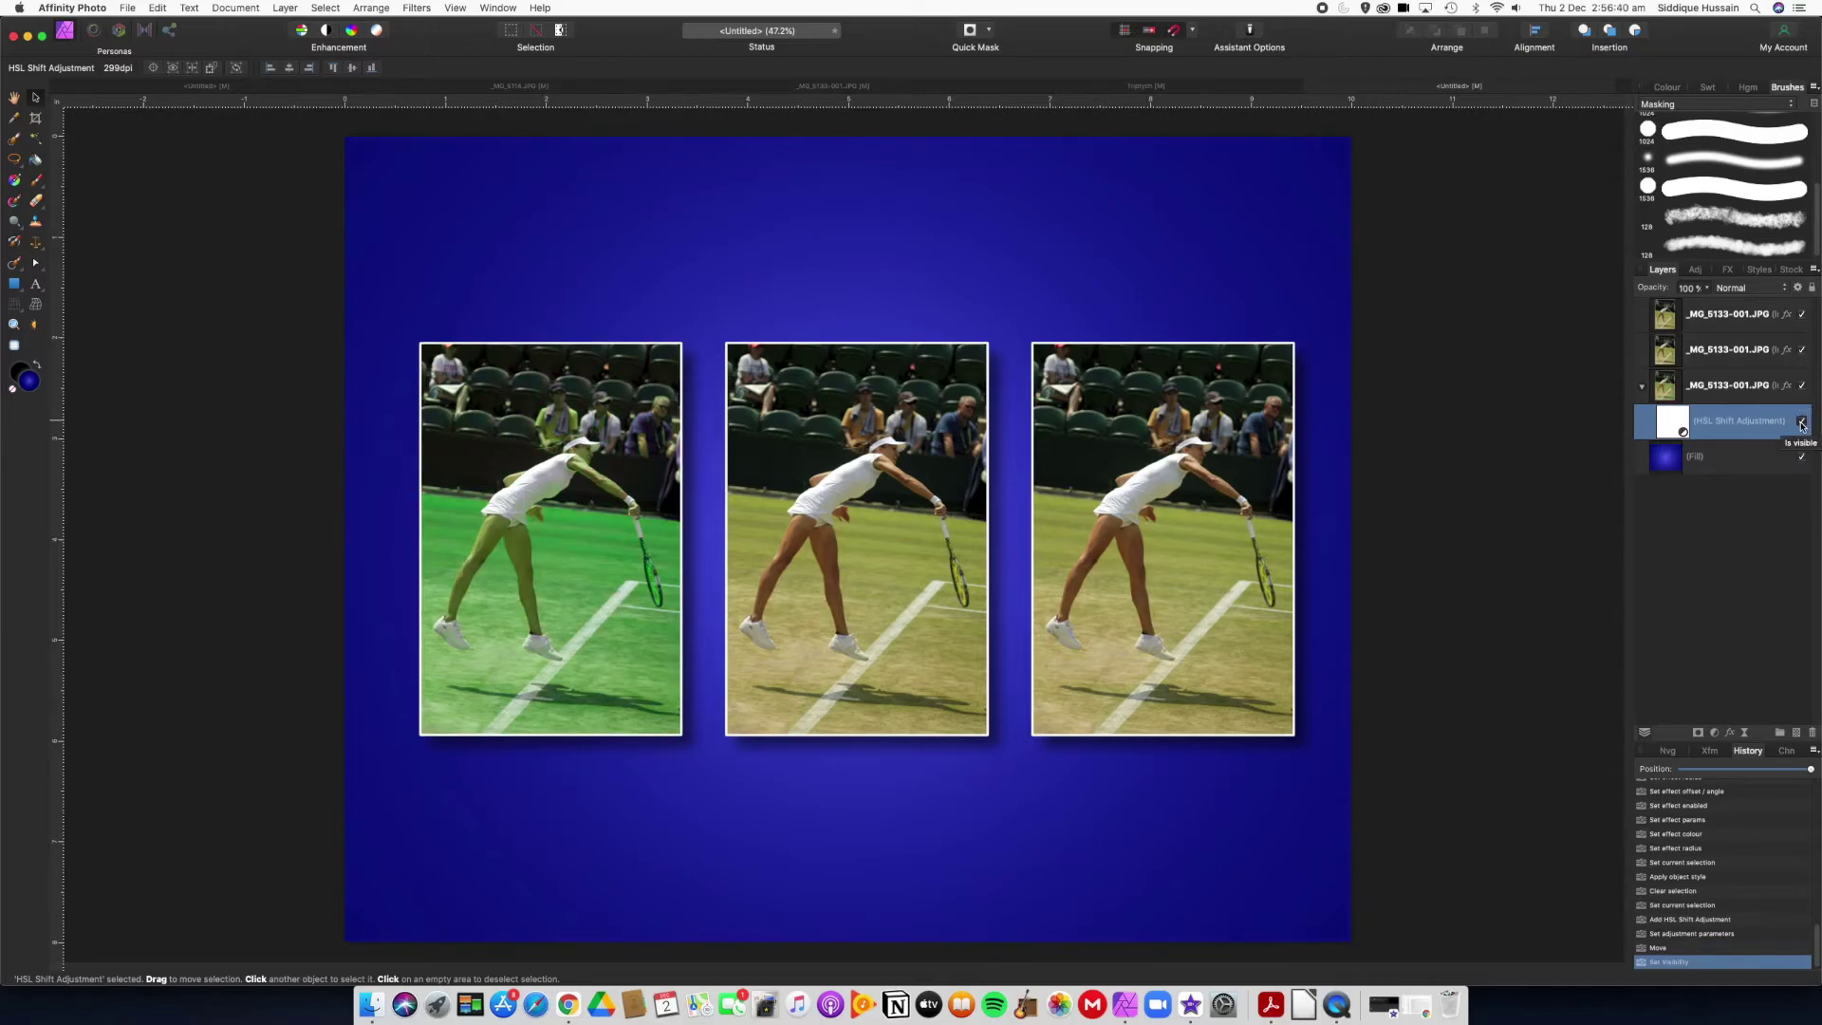
click(1803, 424)
click(1803, 425)
click(1803, 425)
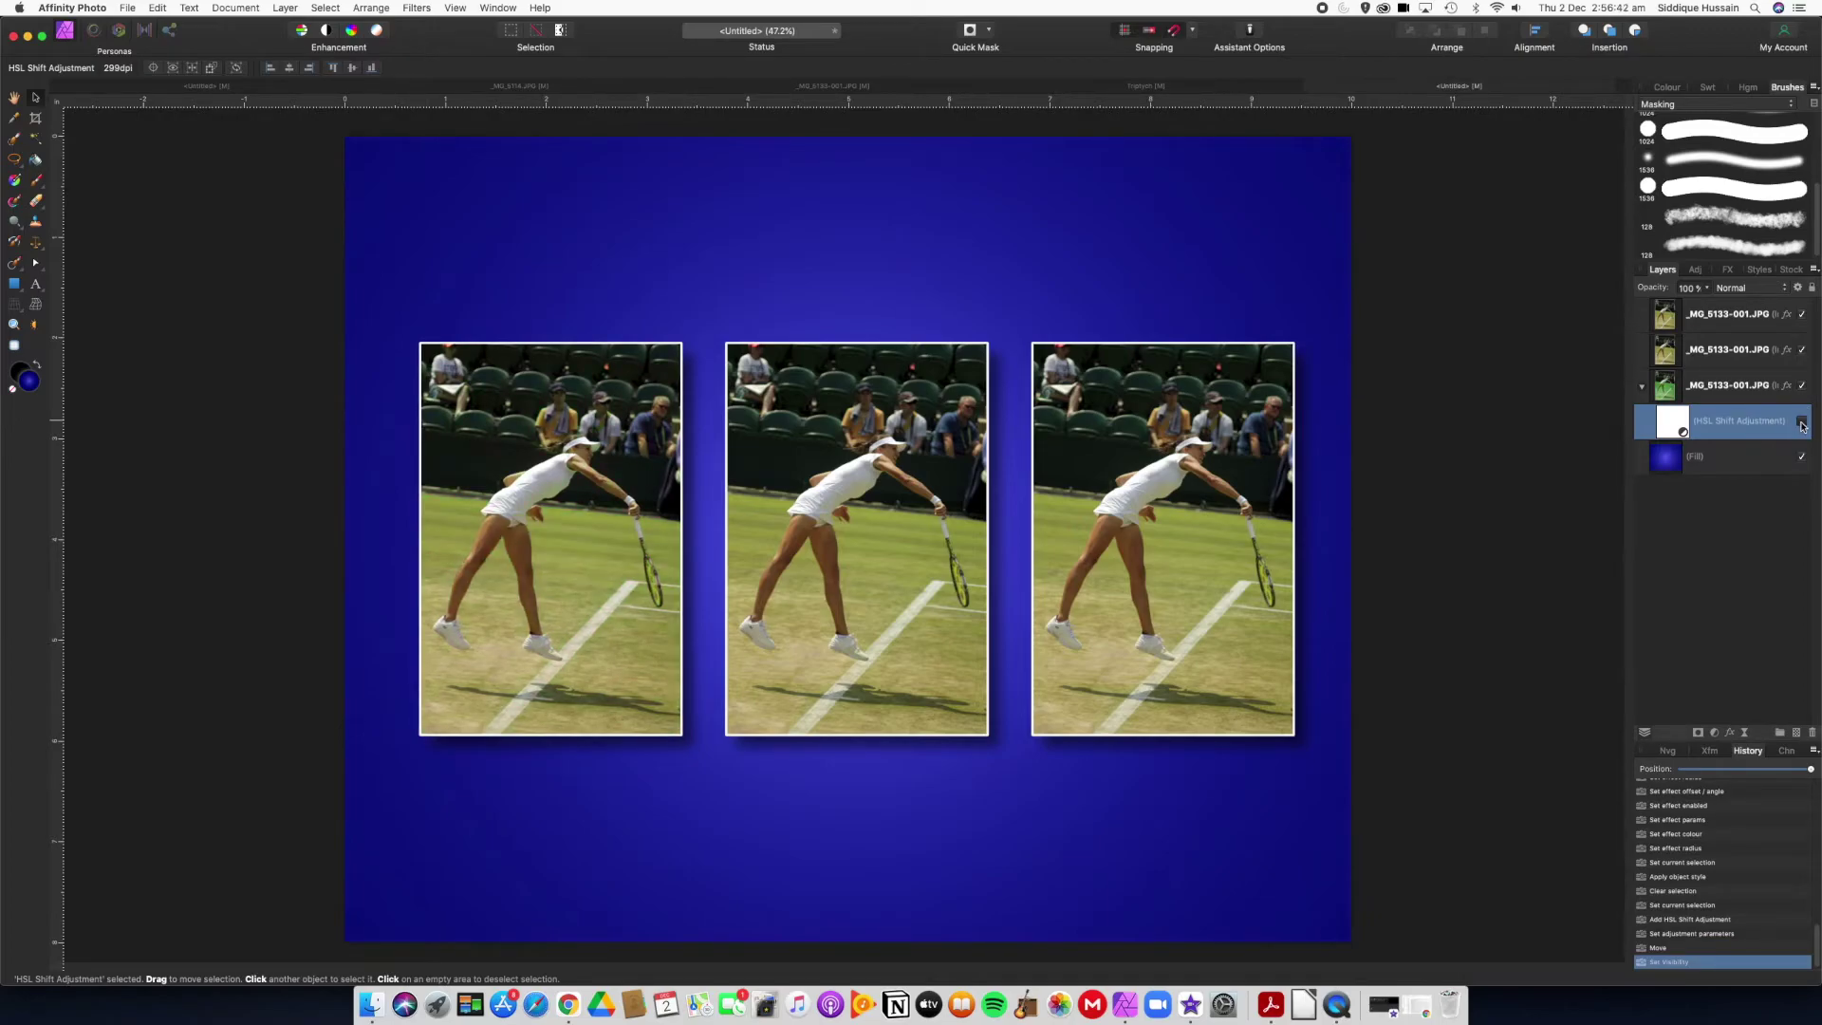
click(1803, 424)
click(1803, 424)
click(1803, 425)
click(1802, 424)
click(1802, 424)
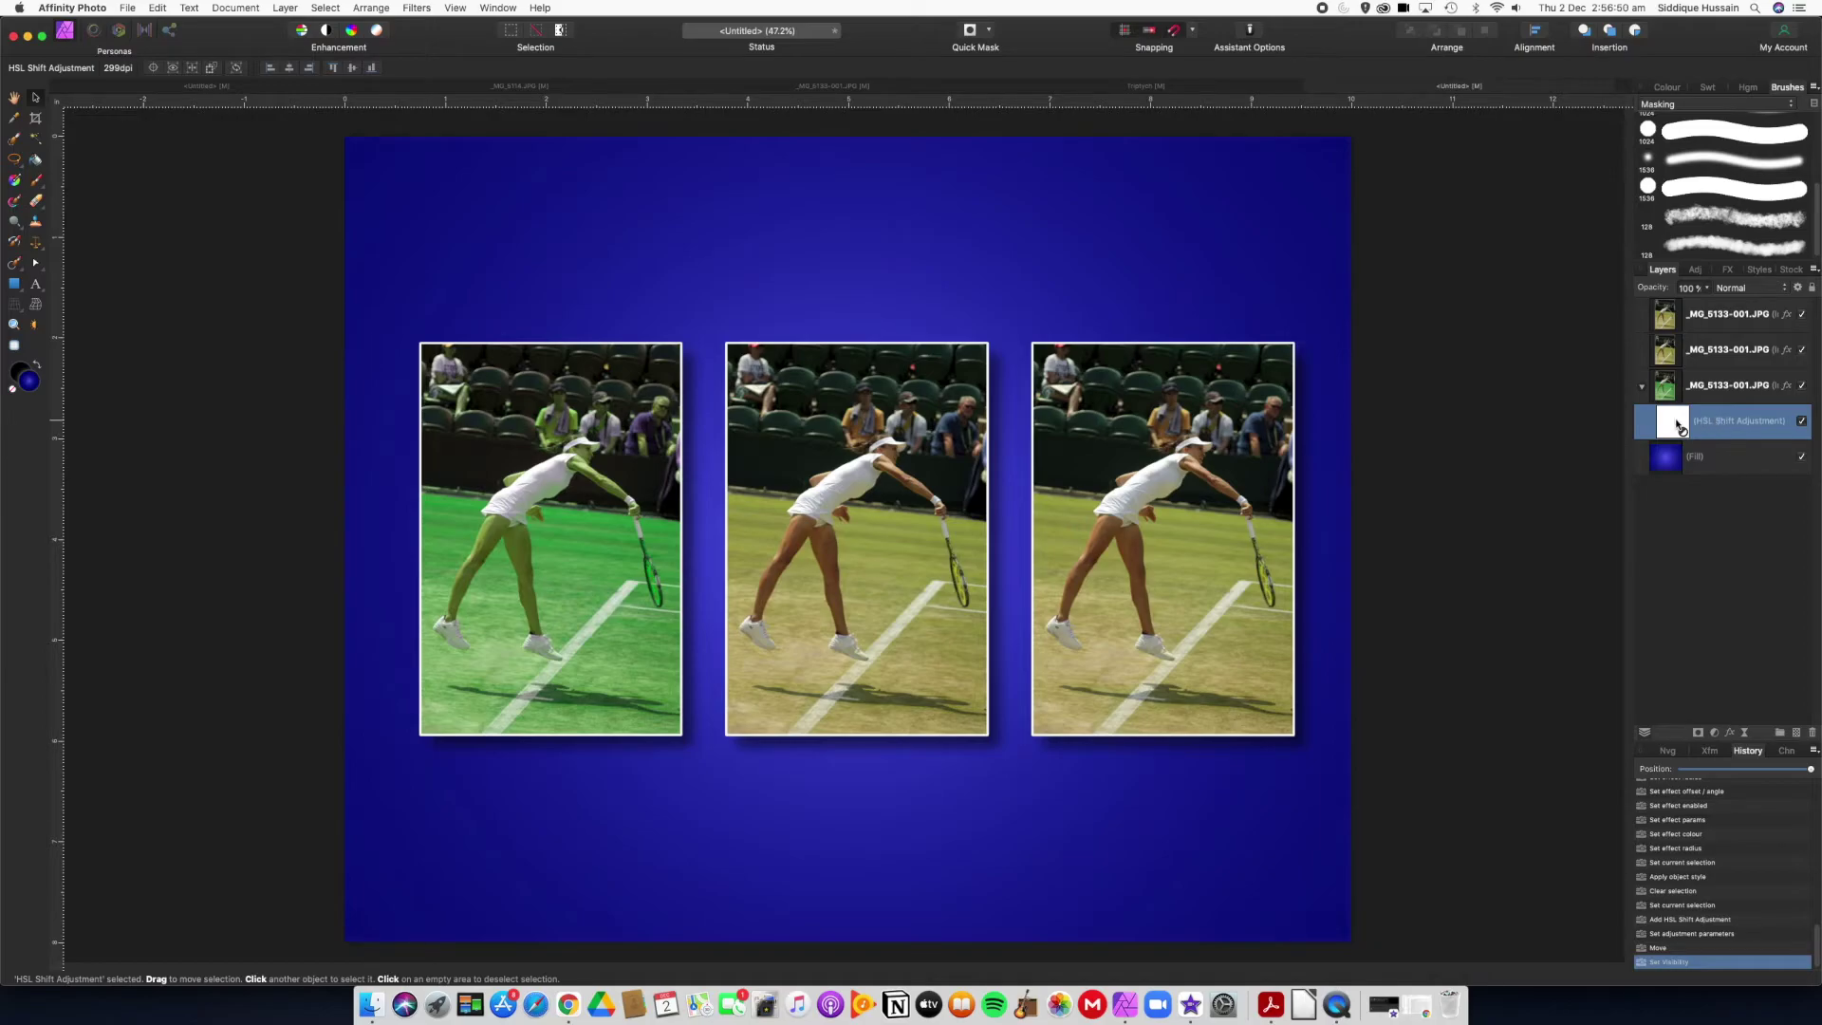
mouse_move(1680, 426)
mouse_down()
mouse_move(1647, 316)
mouse_move(1668, 421)
mouse_up()
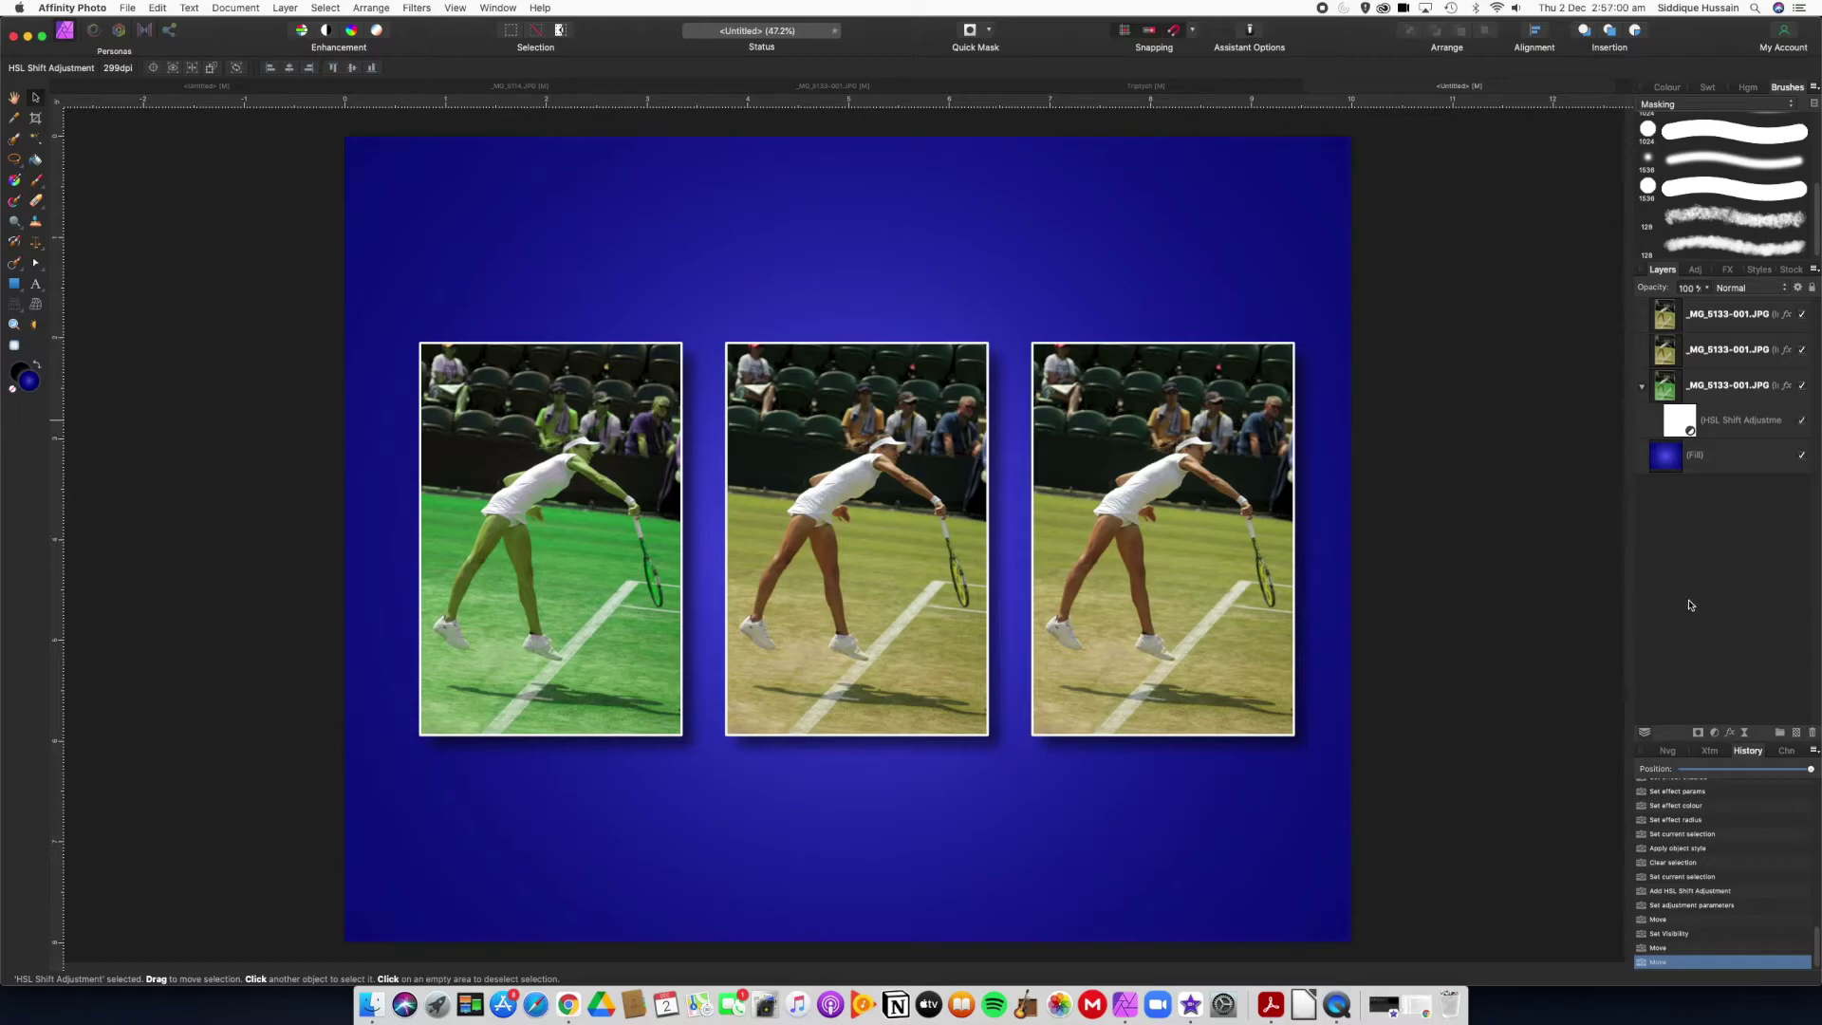
Step: Add a Black & White adjustment and nest it in the middle photo's layer
click(1709, 359)
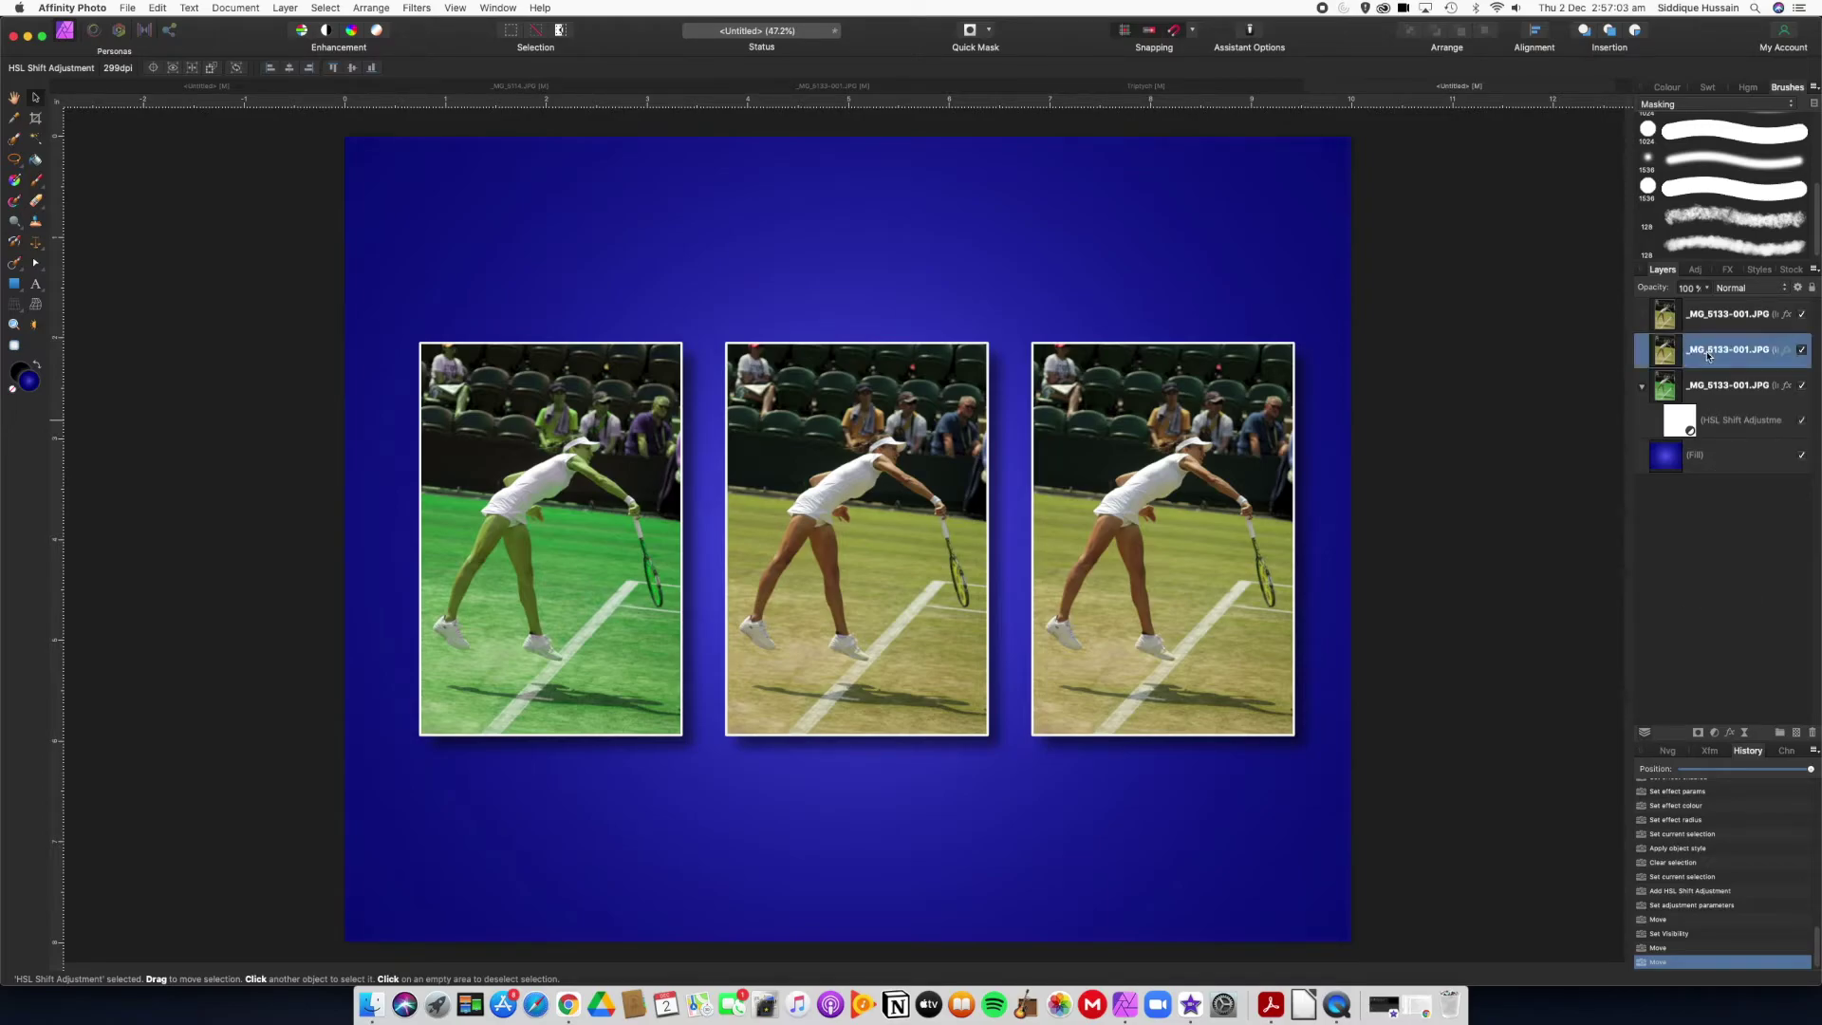
click(1713, 737)
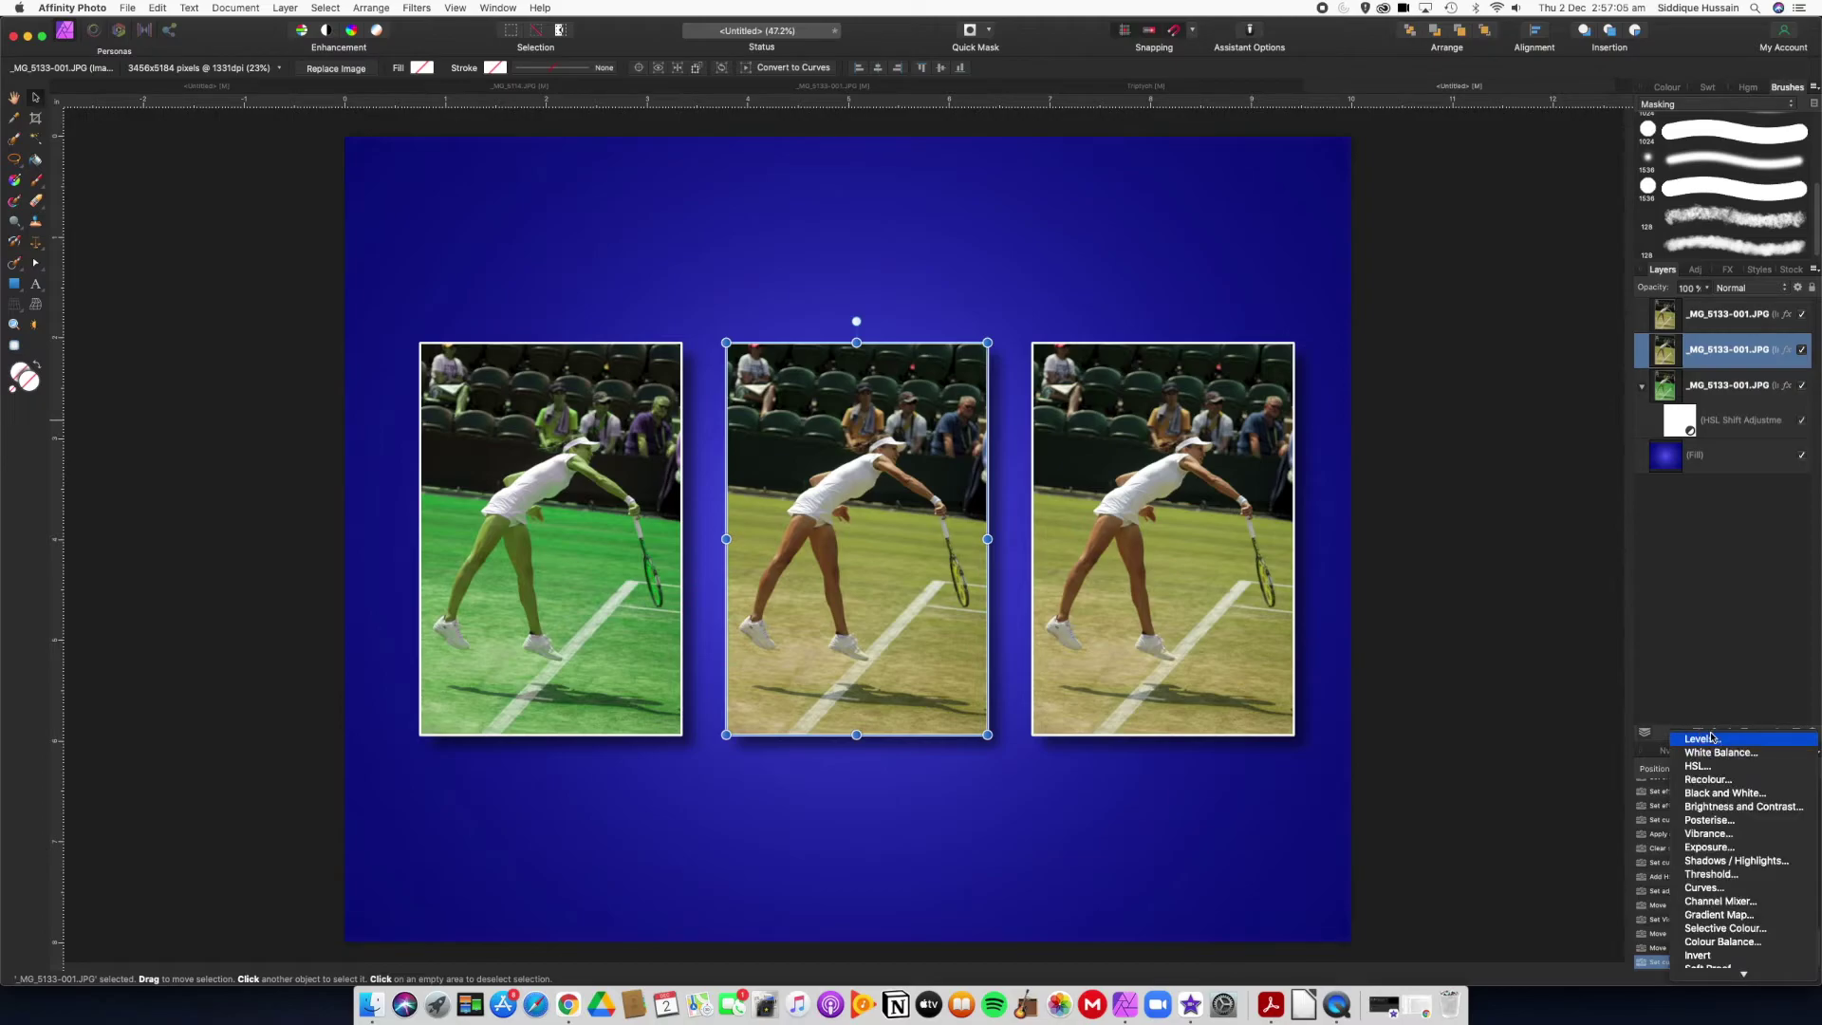
click(1724, 793)
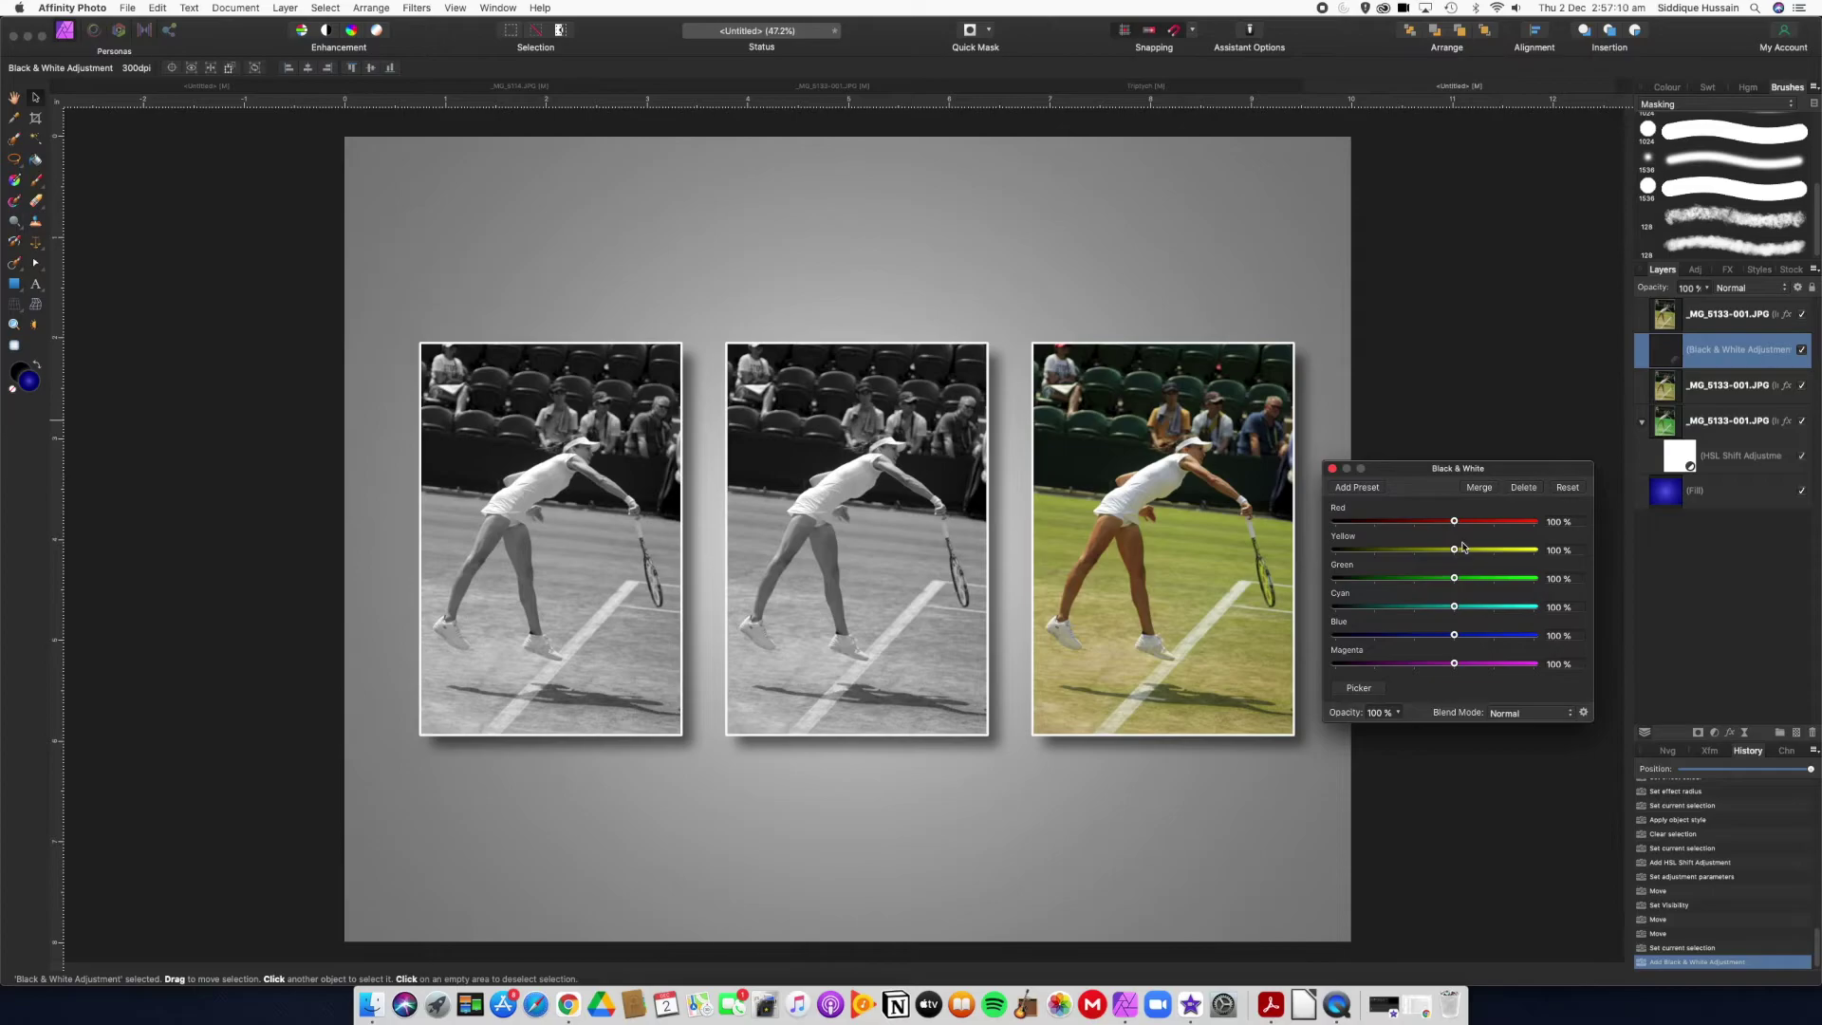
click(1662, 356)
drag(1663, 356, 1669, 326)
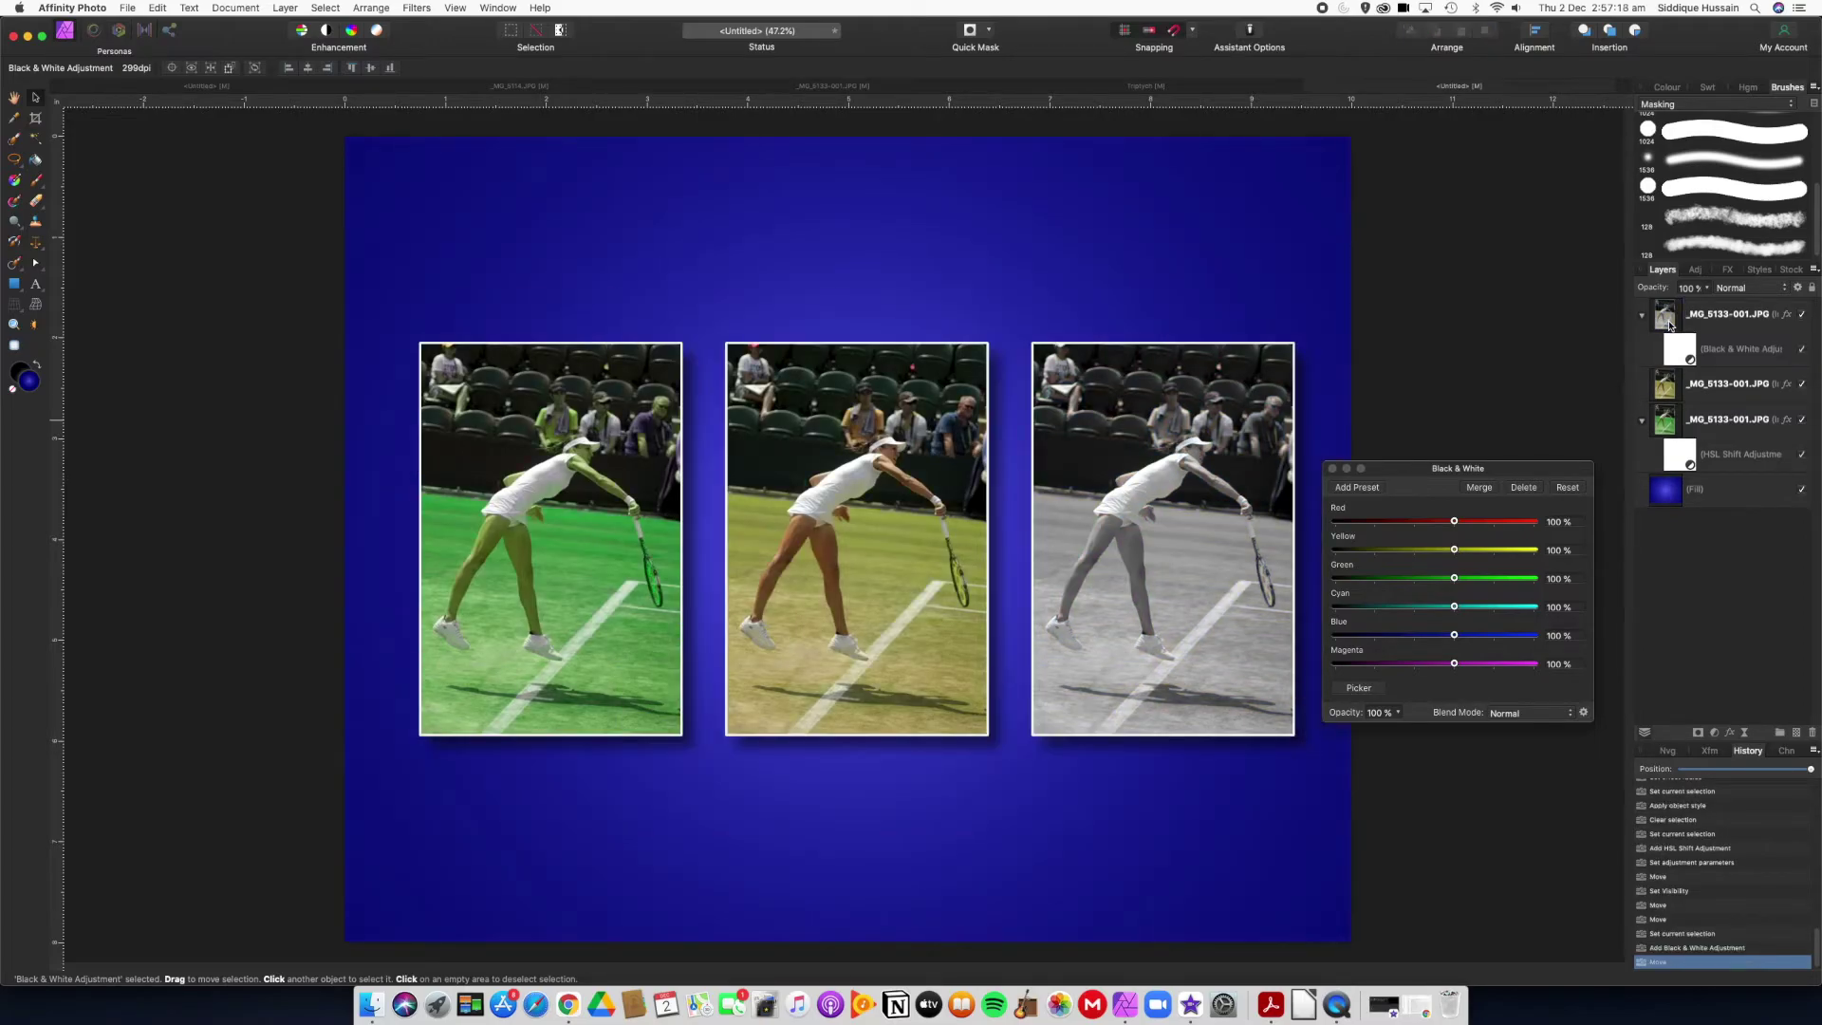
drag(1670, 325, 1674, 402)
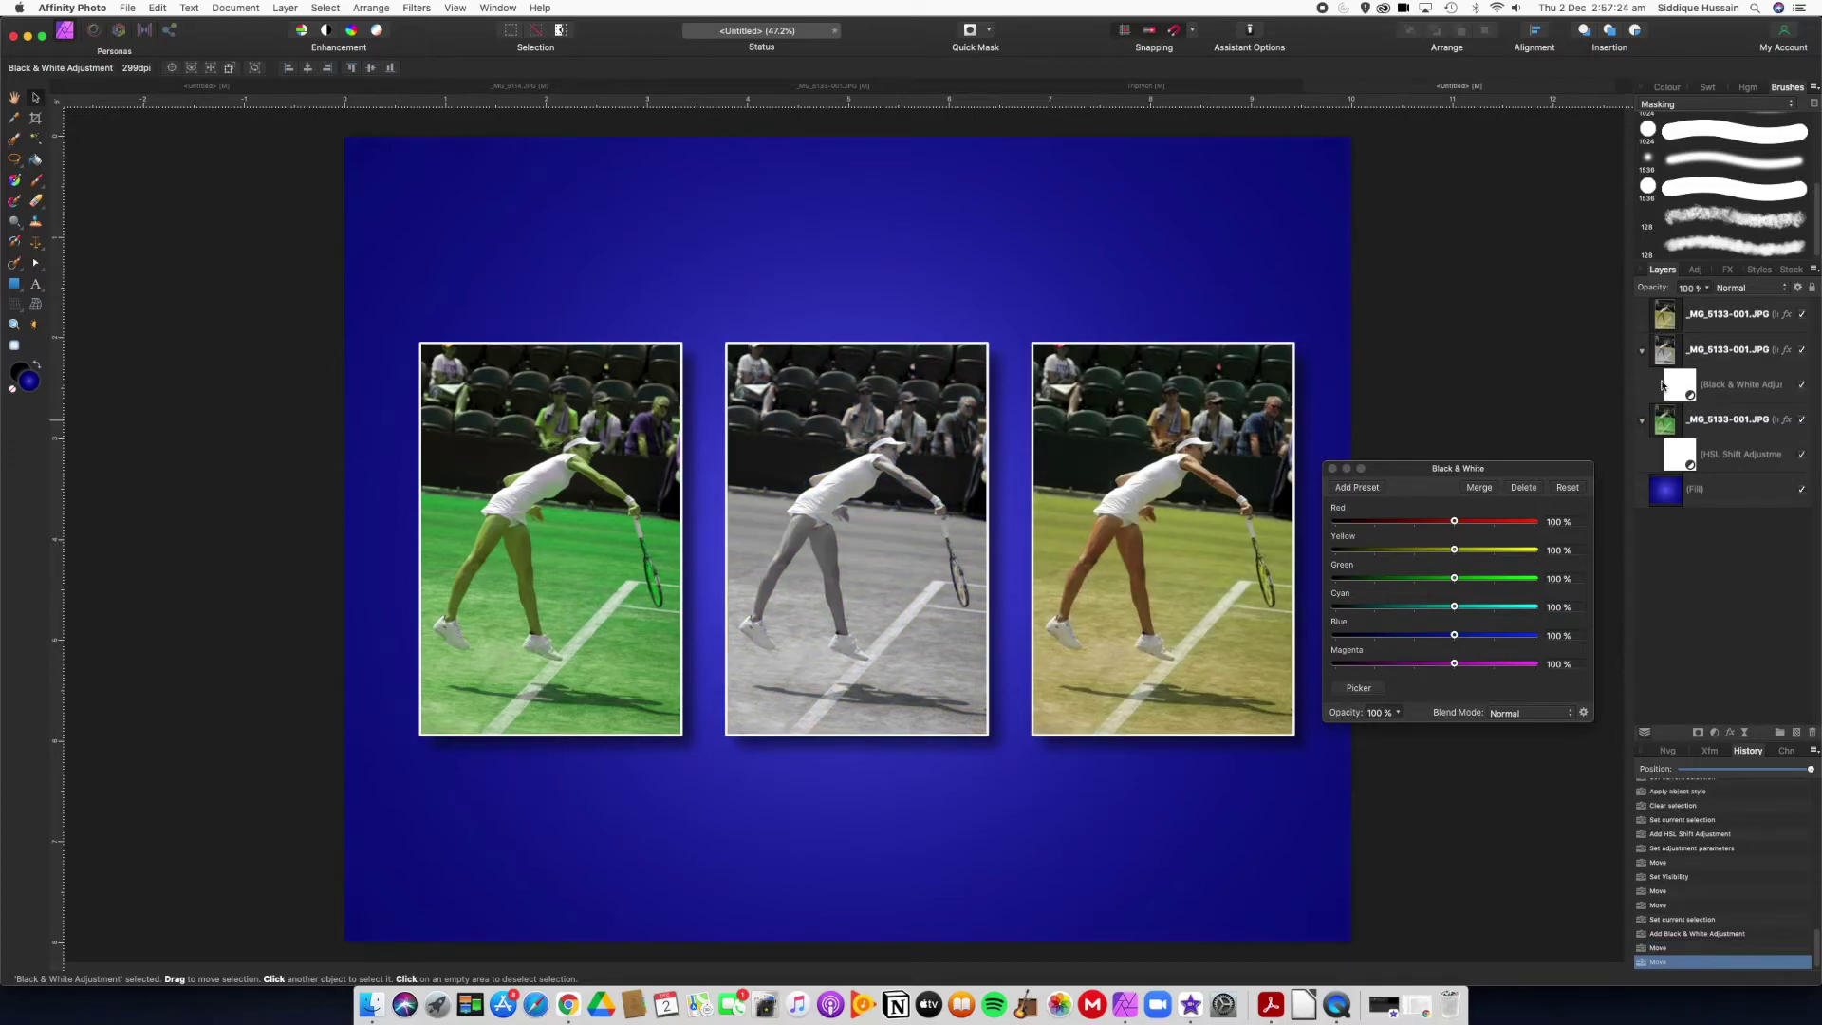
Step: Fine-tune the Black & White Red, Green and Magenta sliders
drag(1454, 523, 1429, 550)
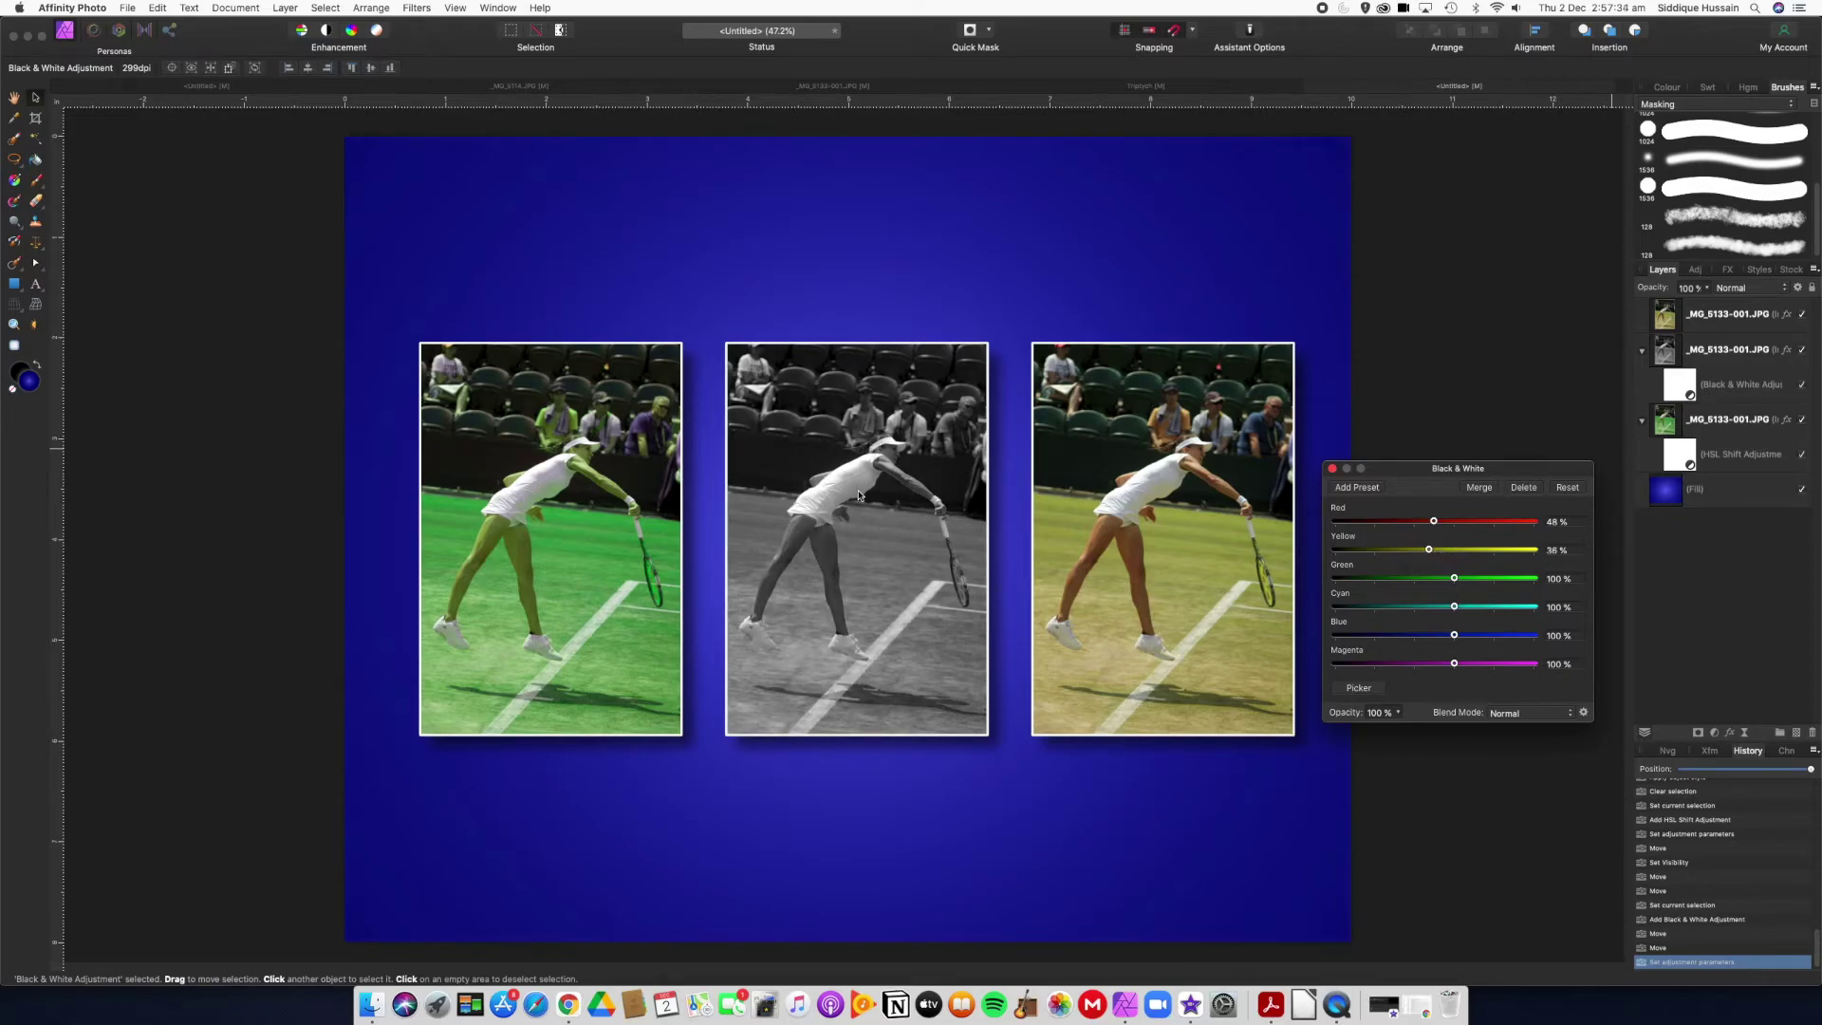
drag(1454, 578, 1449, 661)
click(1333, 468)
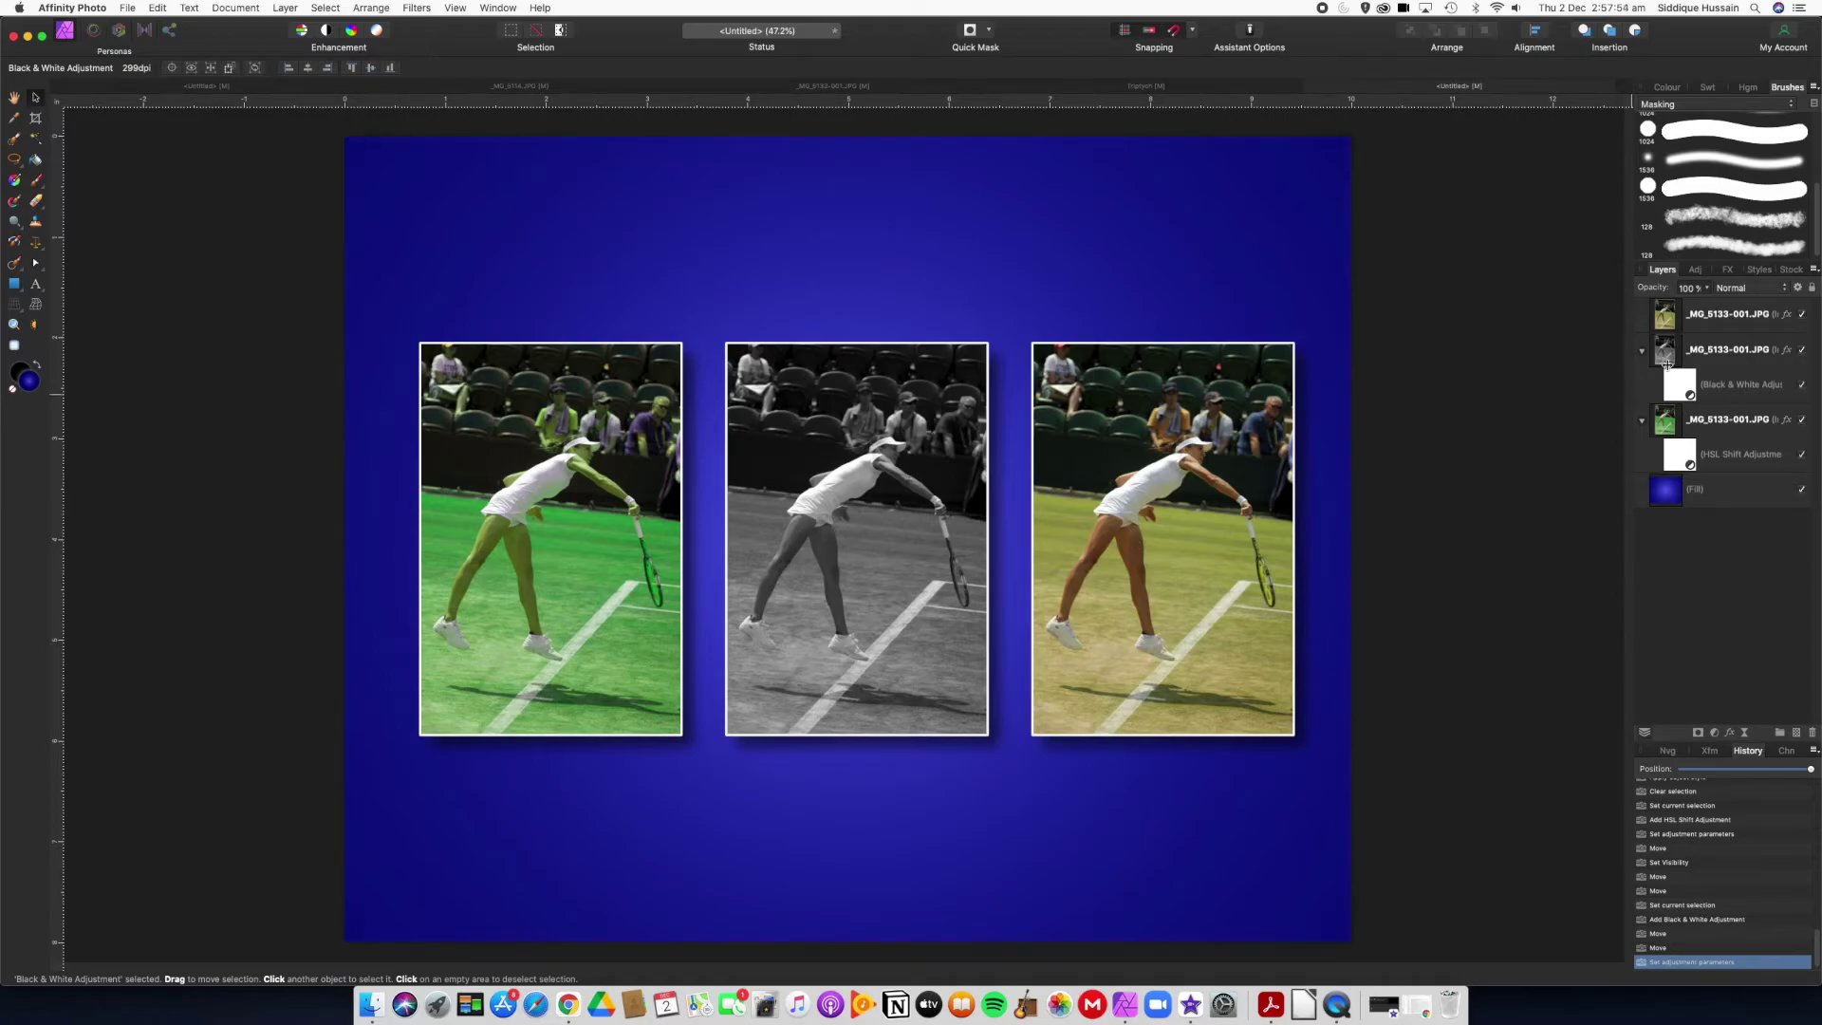
Step: Add a Colour Balance adjustment nested in the right photo, with Shadows Cyan/Red at 36%
click(1664, 324)
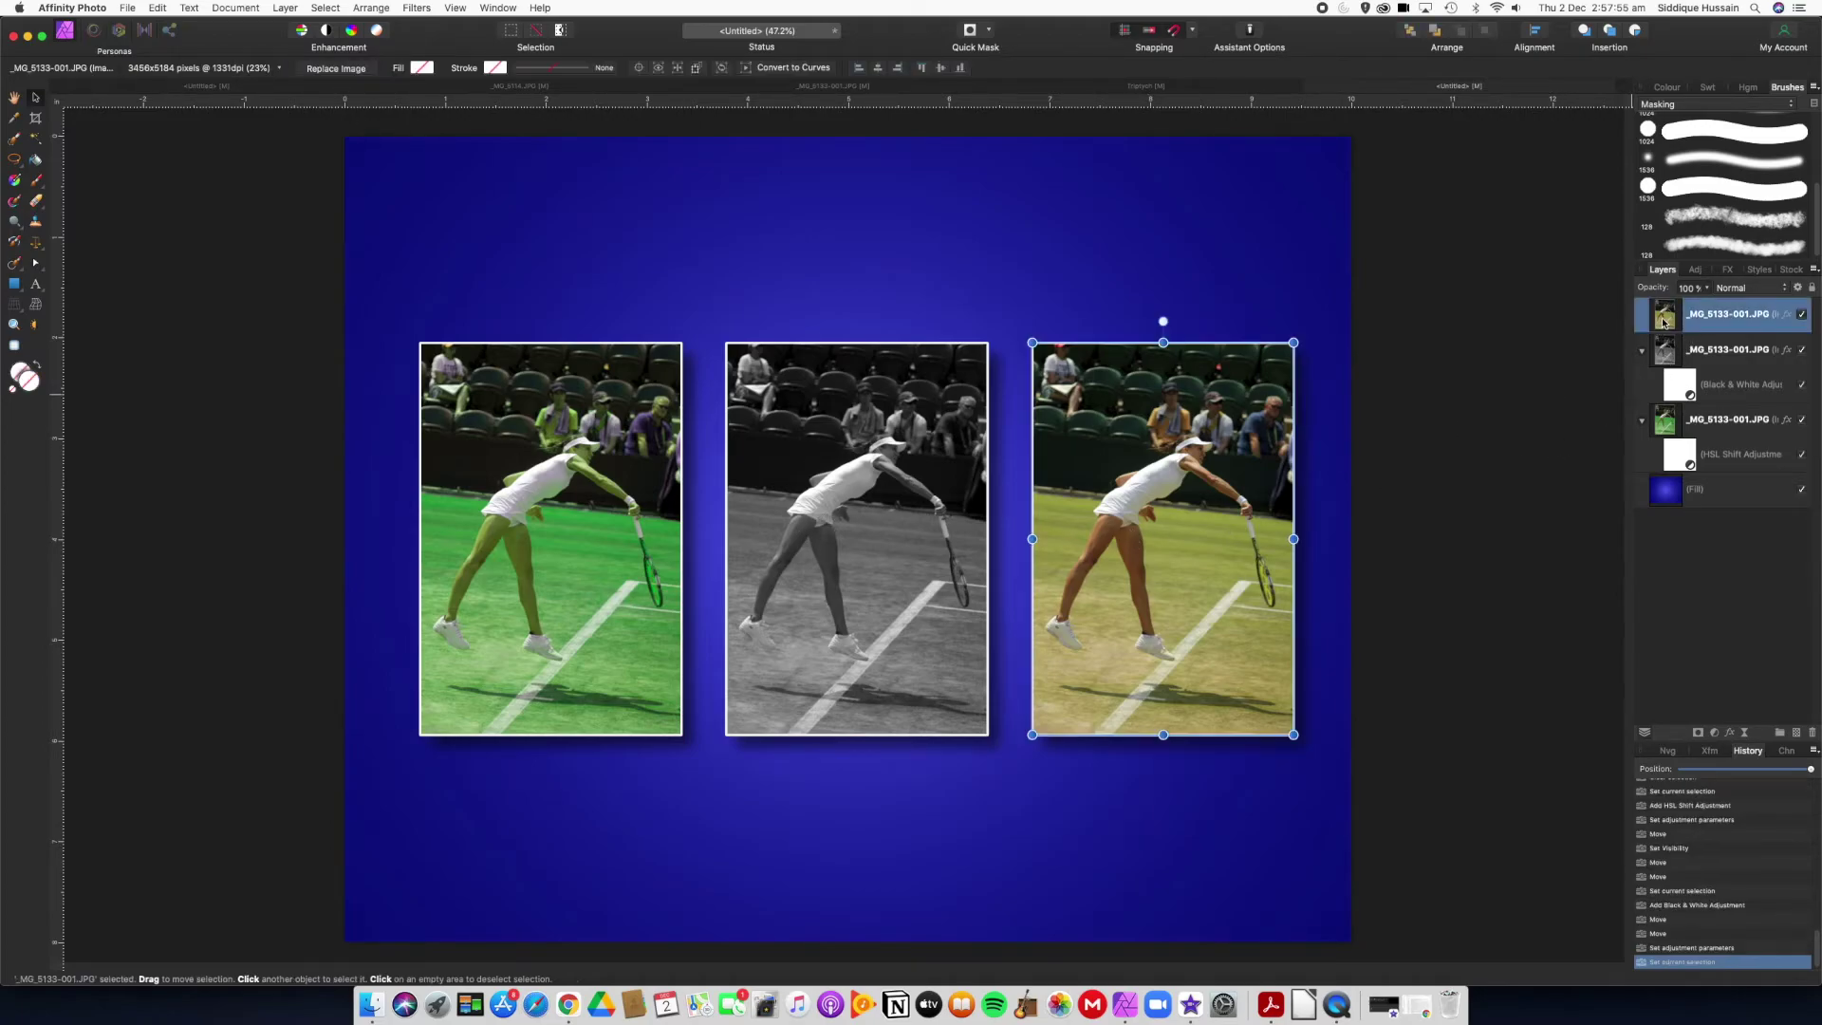
click(1714, 733)
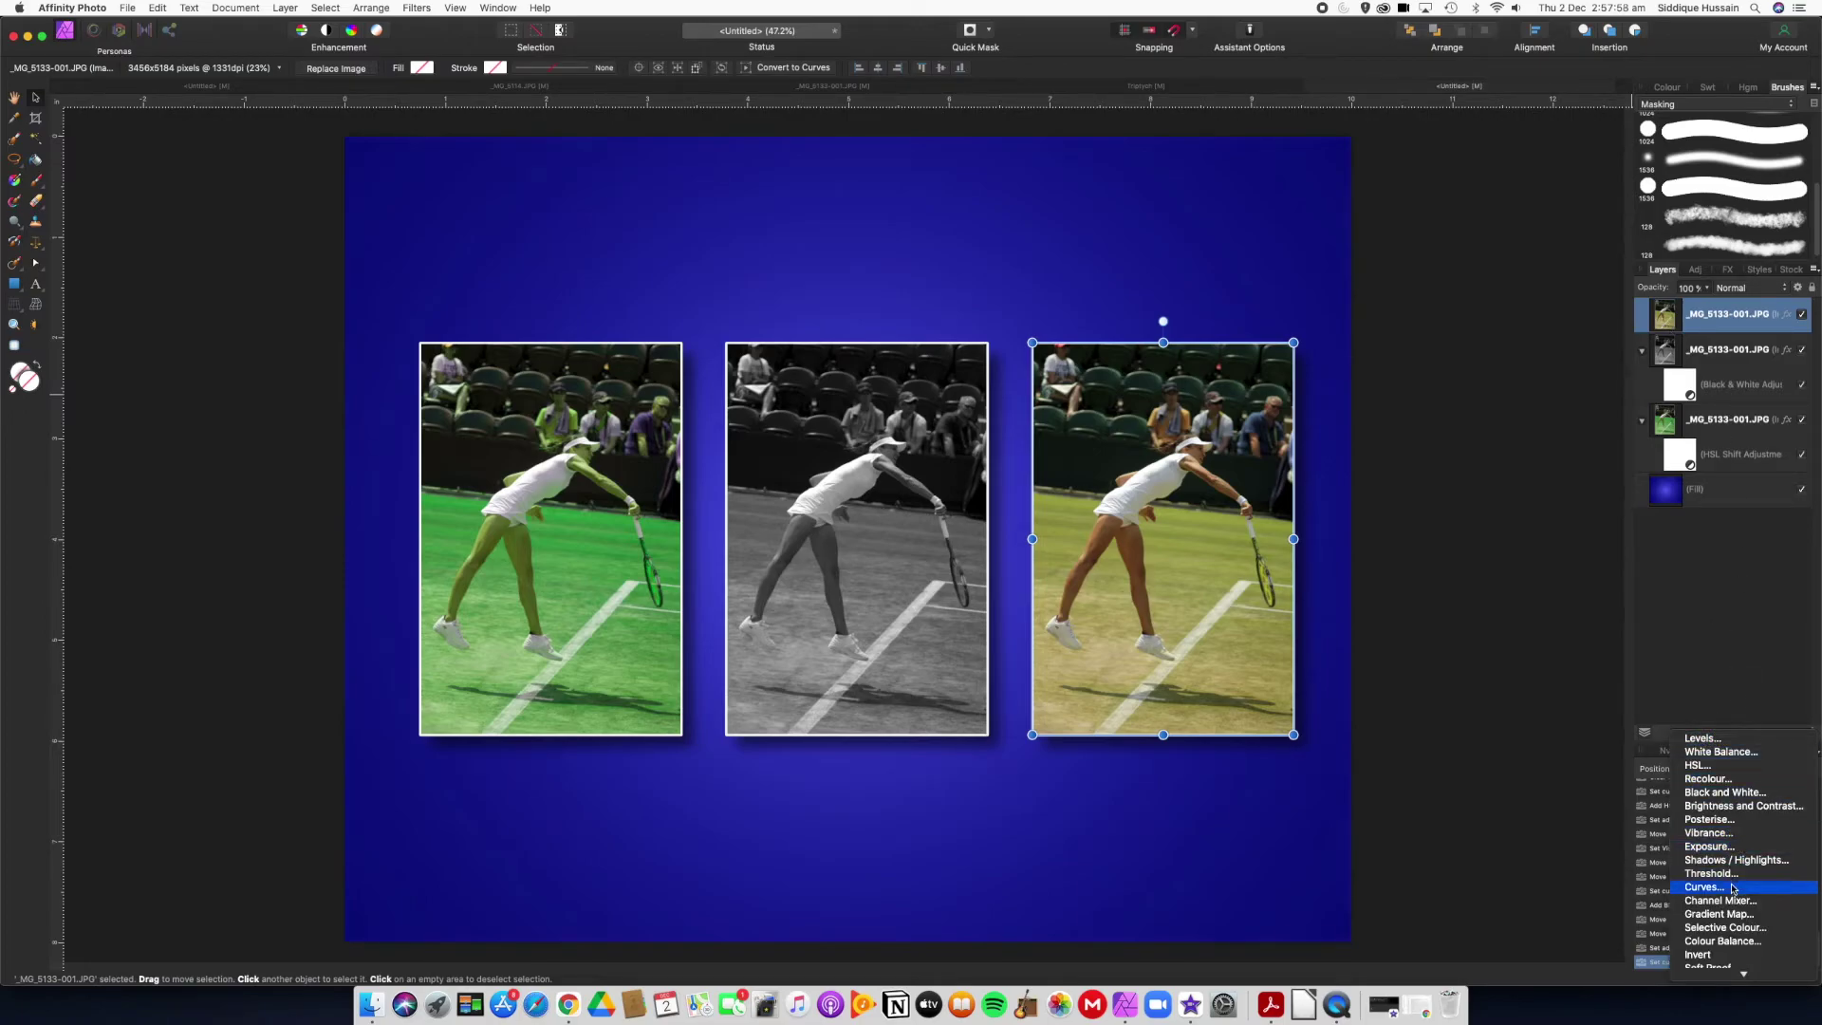
click(1729, 945)
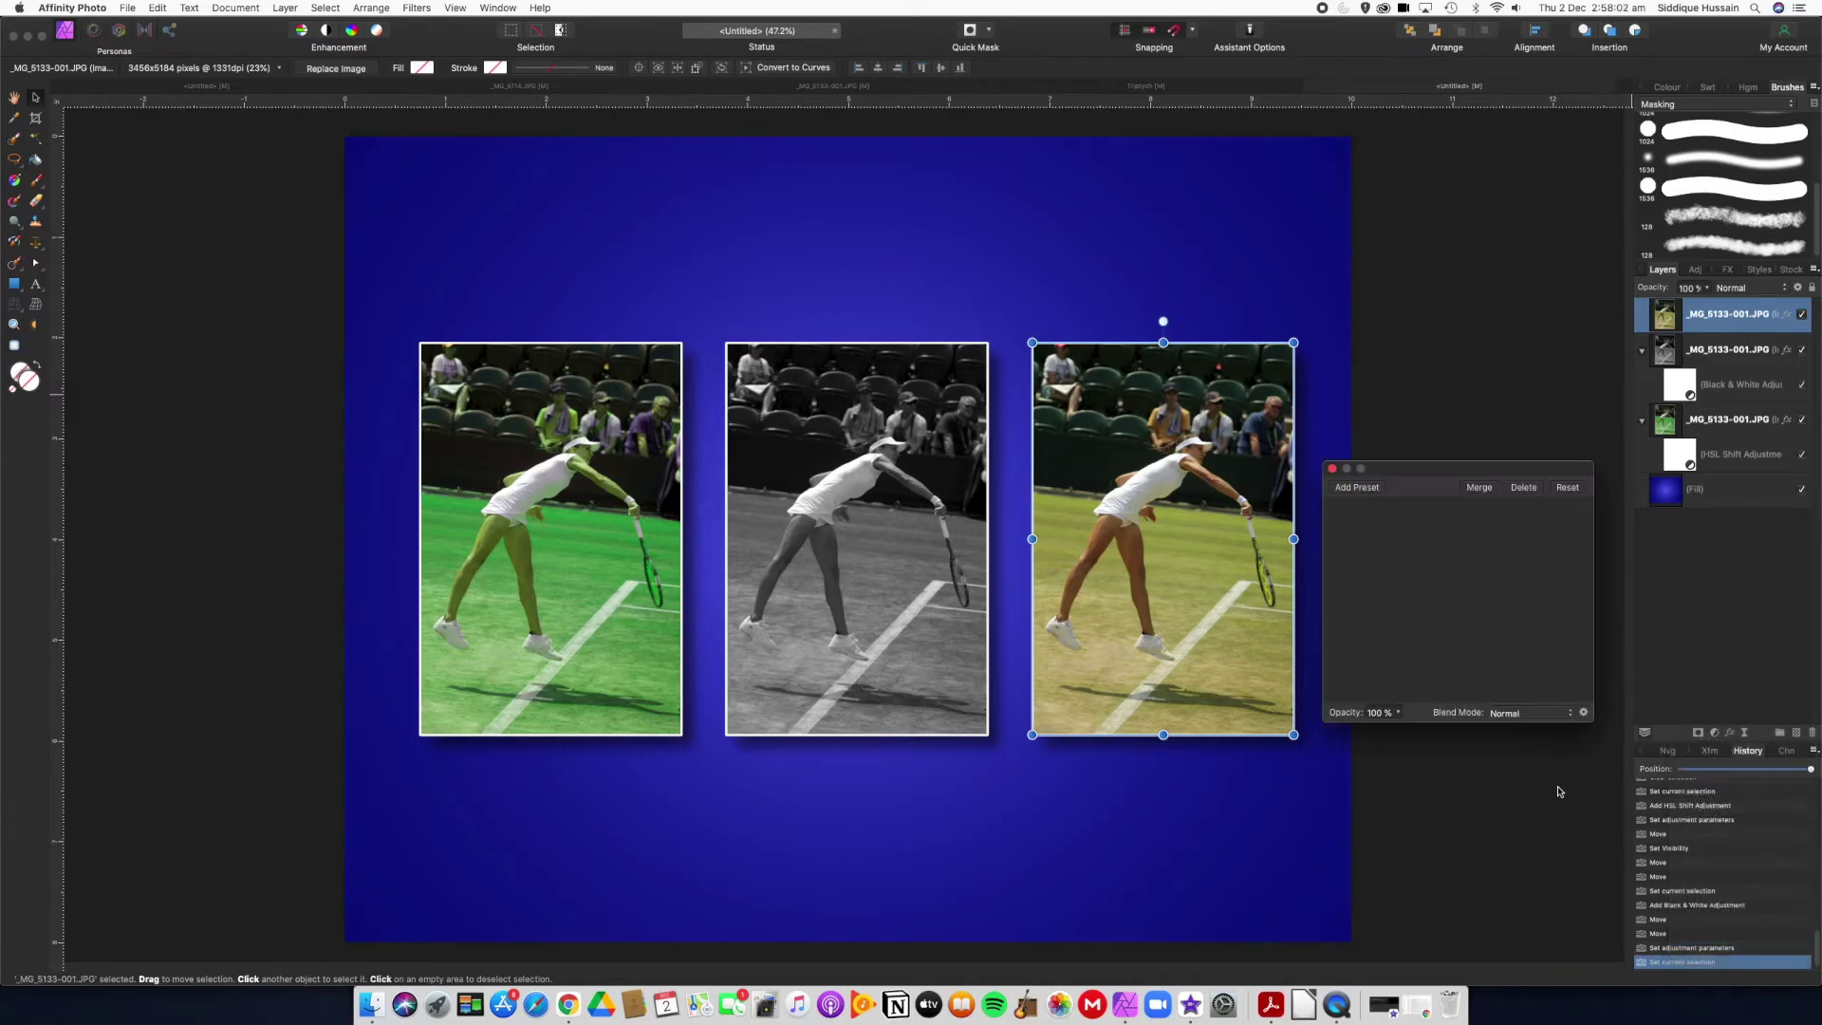
drag(1434, 613, 1409, 671)
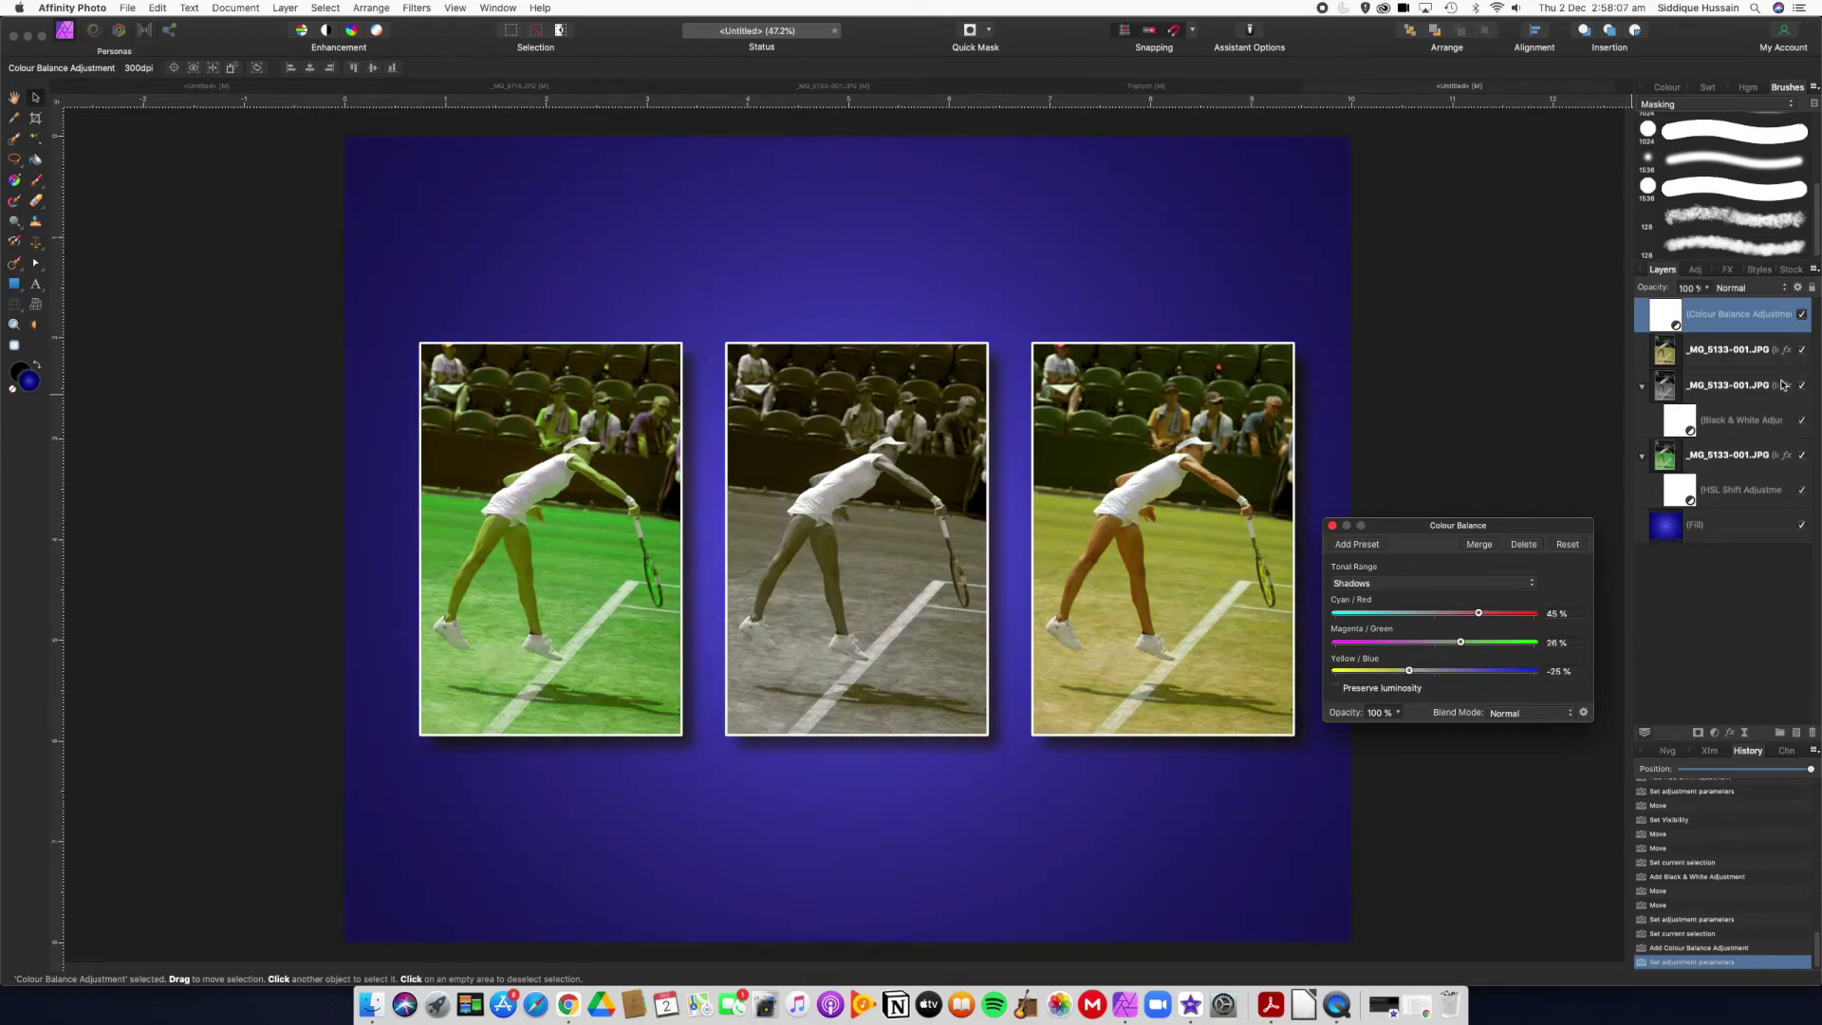
click(1662, 318)
drag(1671, 356, 1673, 358)
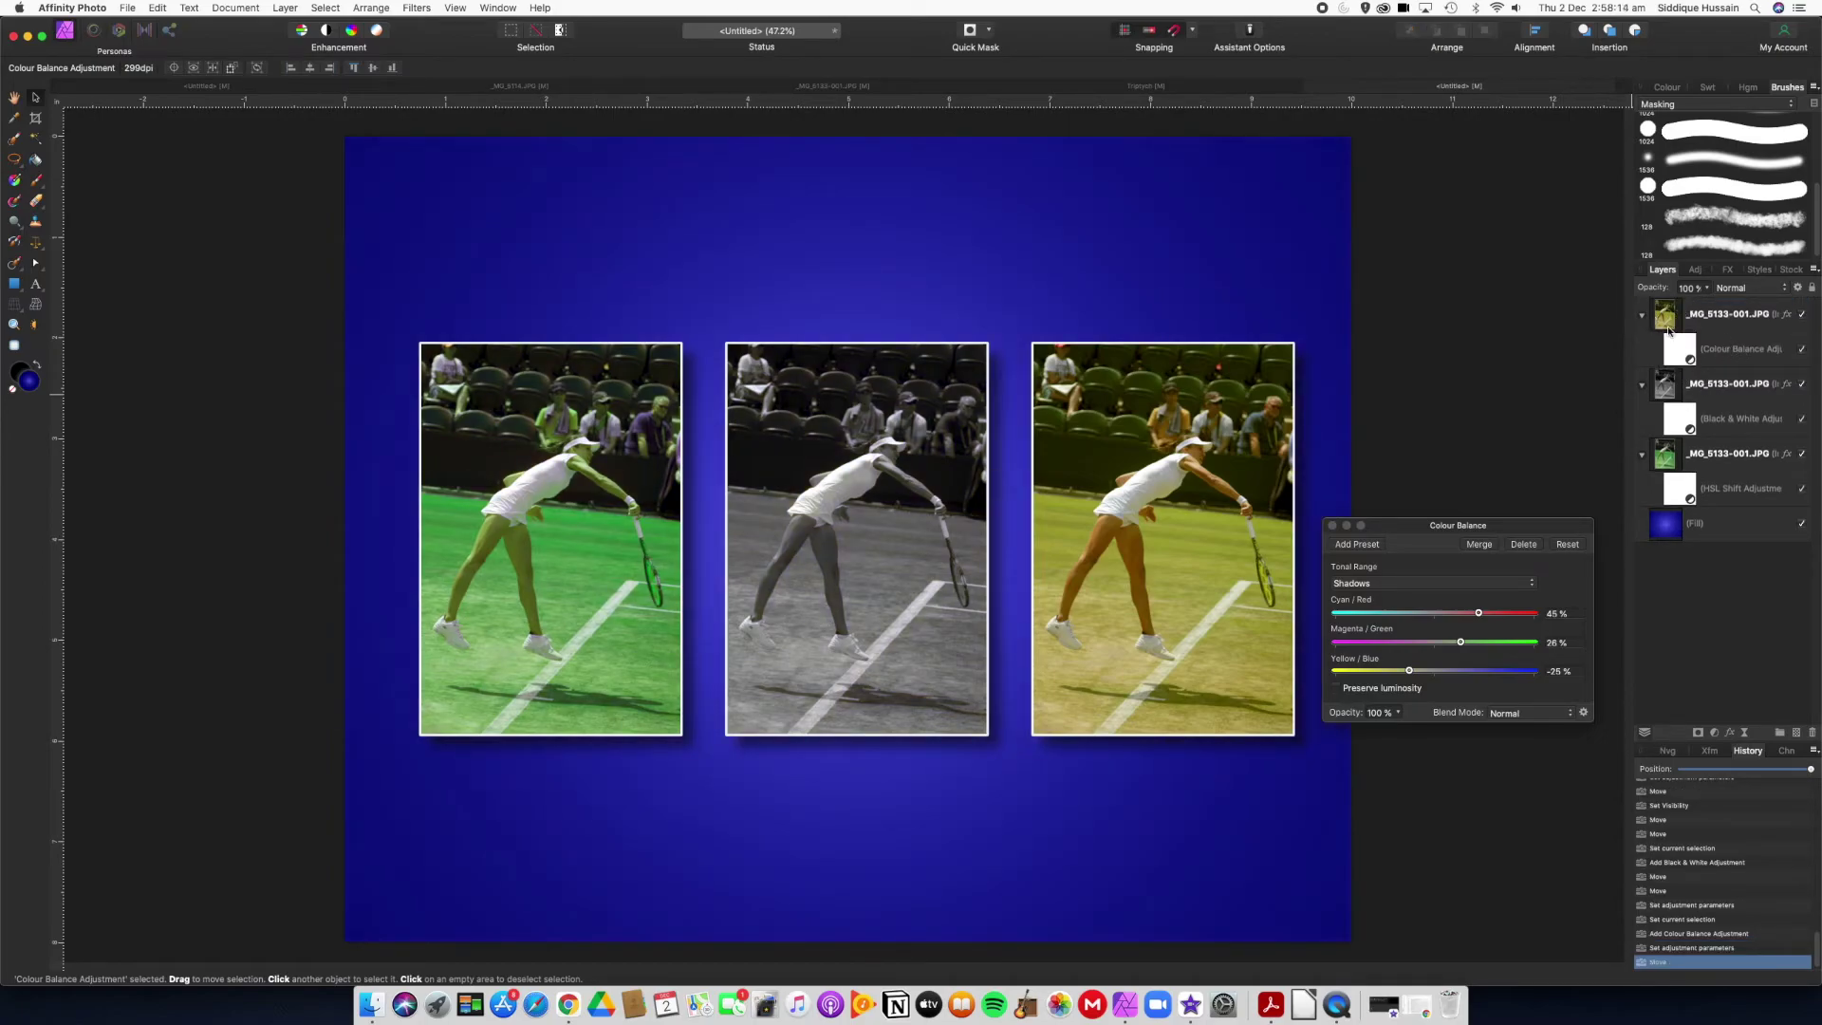
drag(1479, 614, 1431, 642)
click(1333, 525)
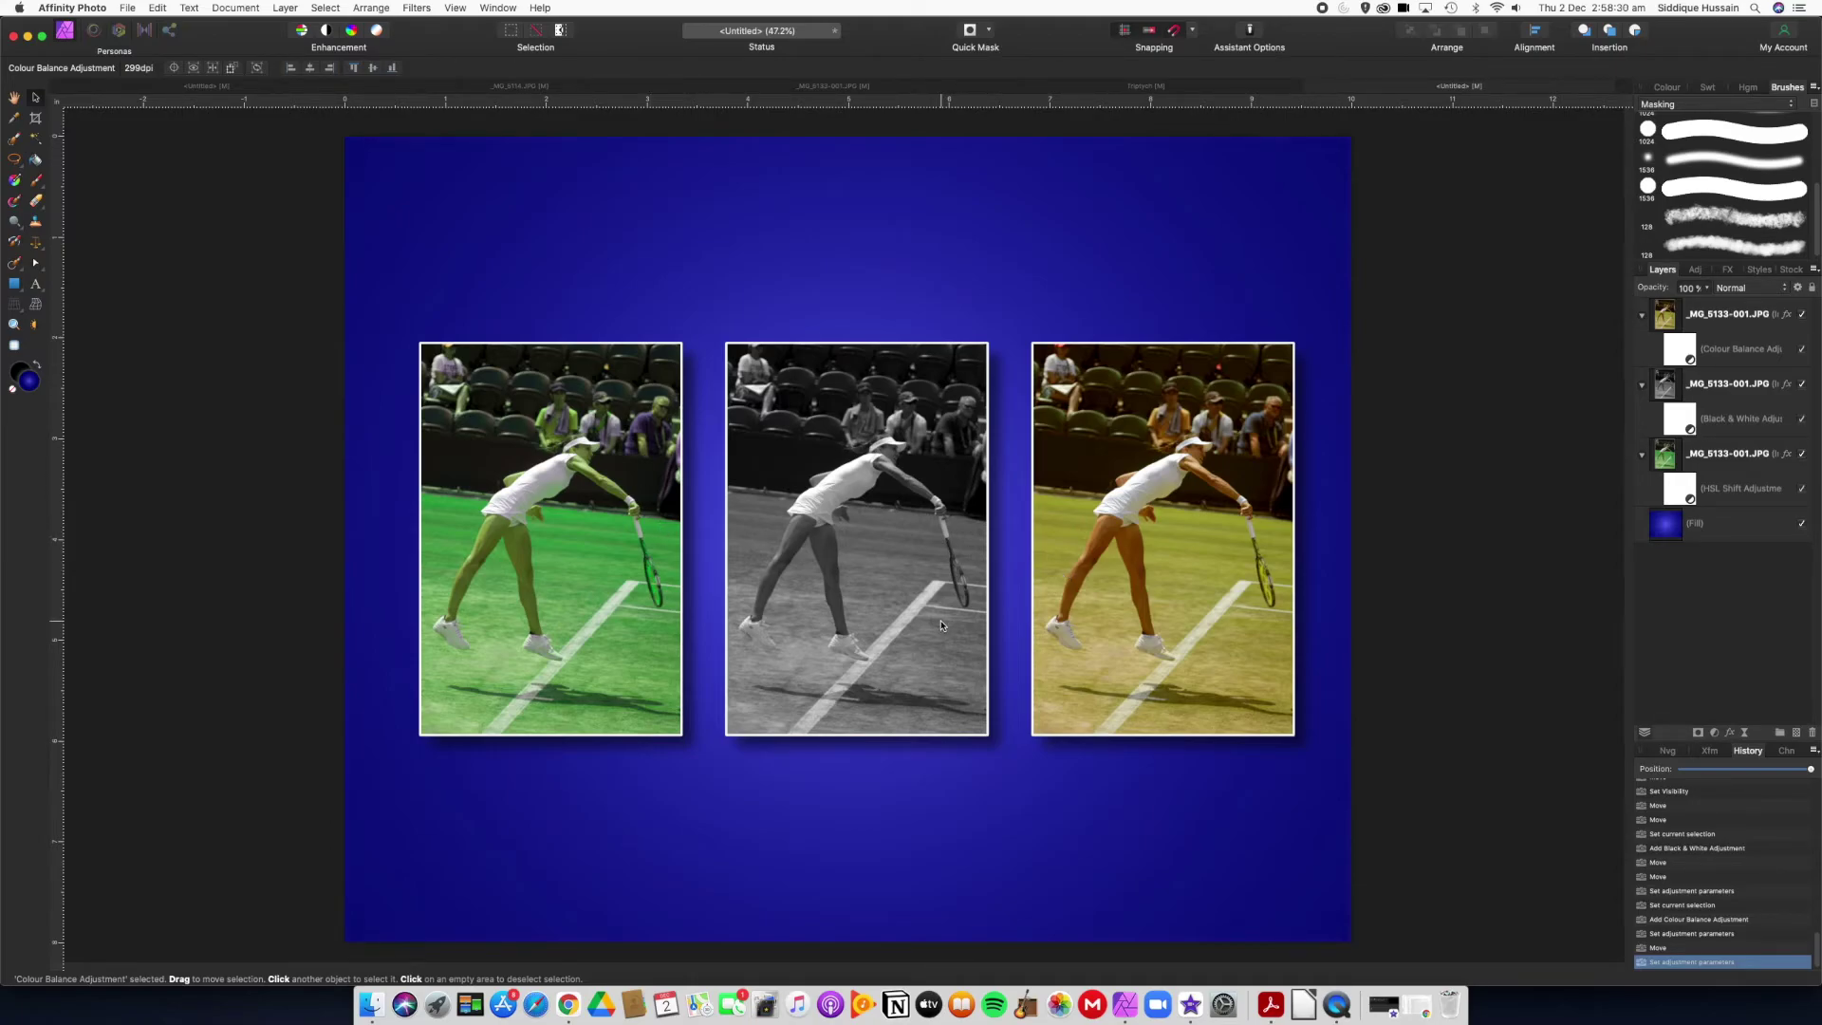
Step: Move the background Fill gradient's Mid Point to about 44%
click(1669, 530)
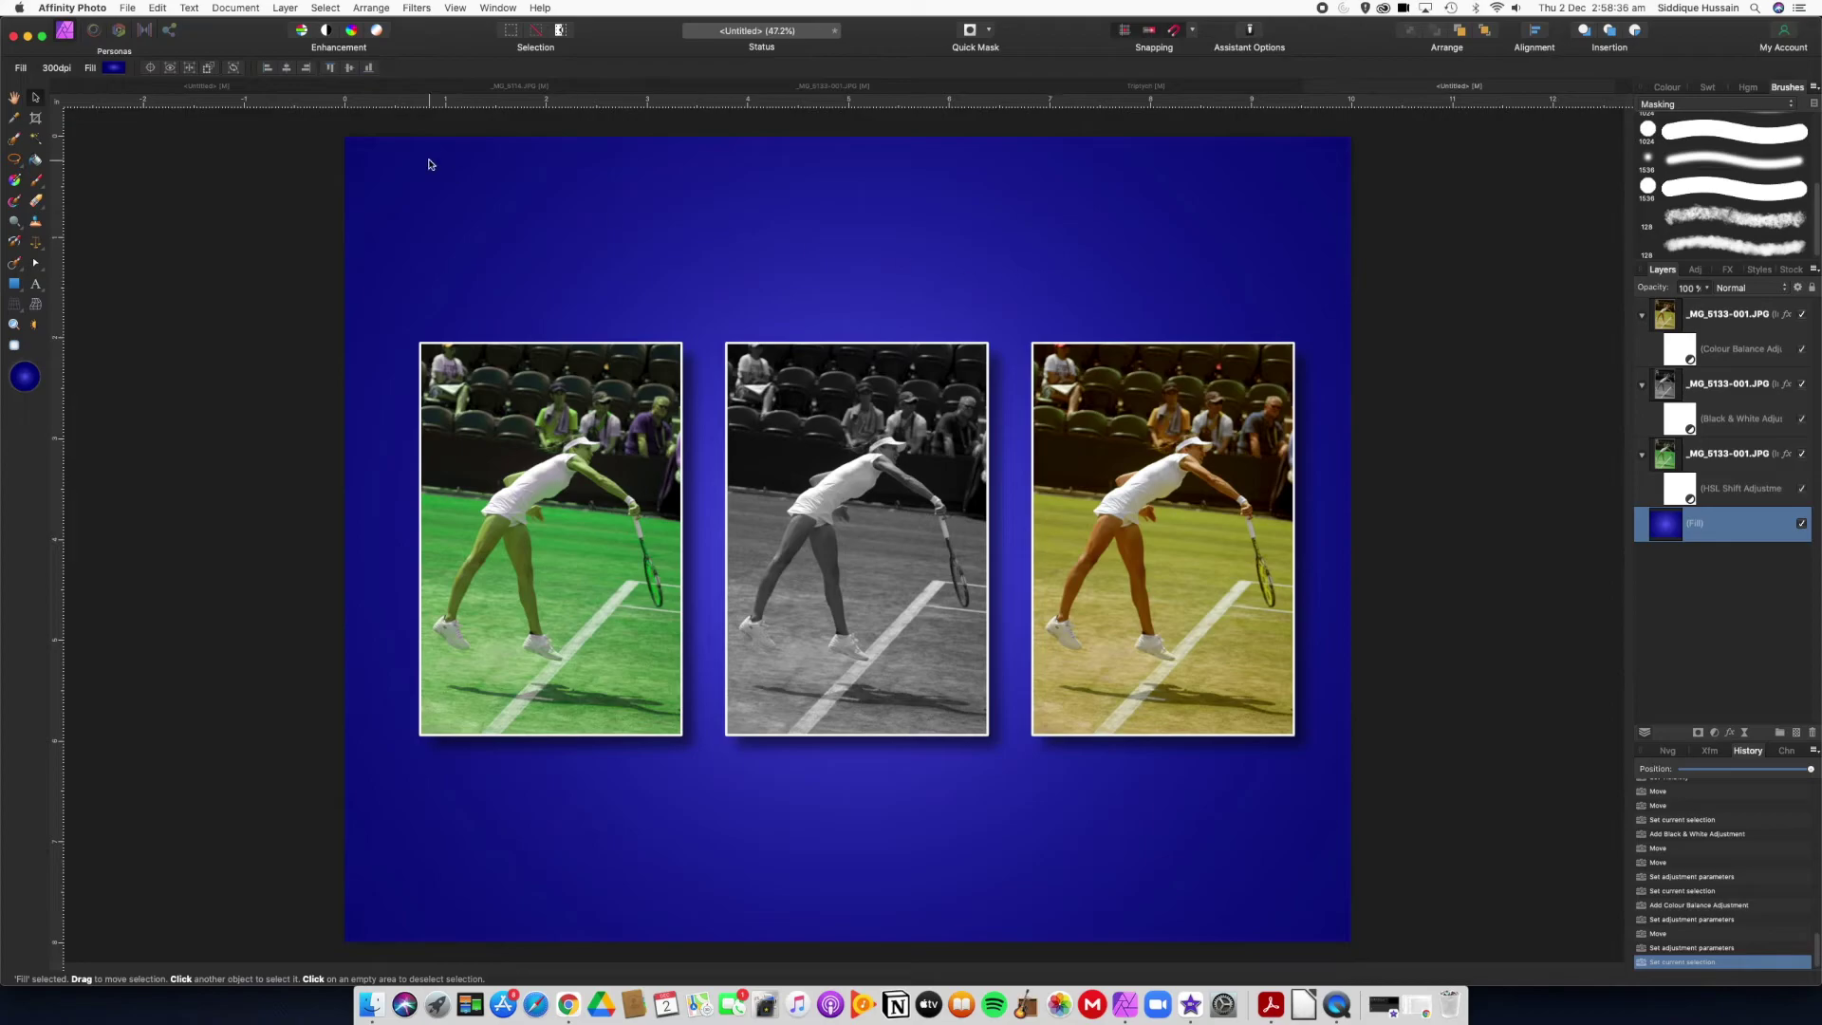
click(114, 68)
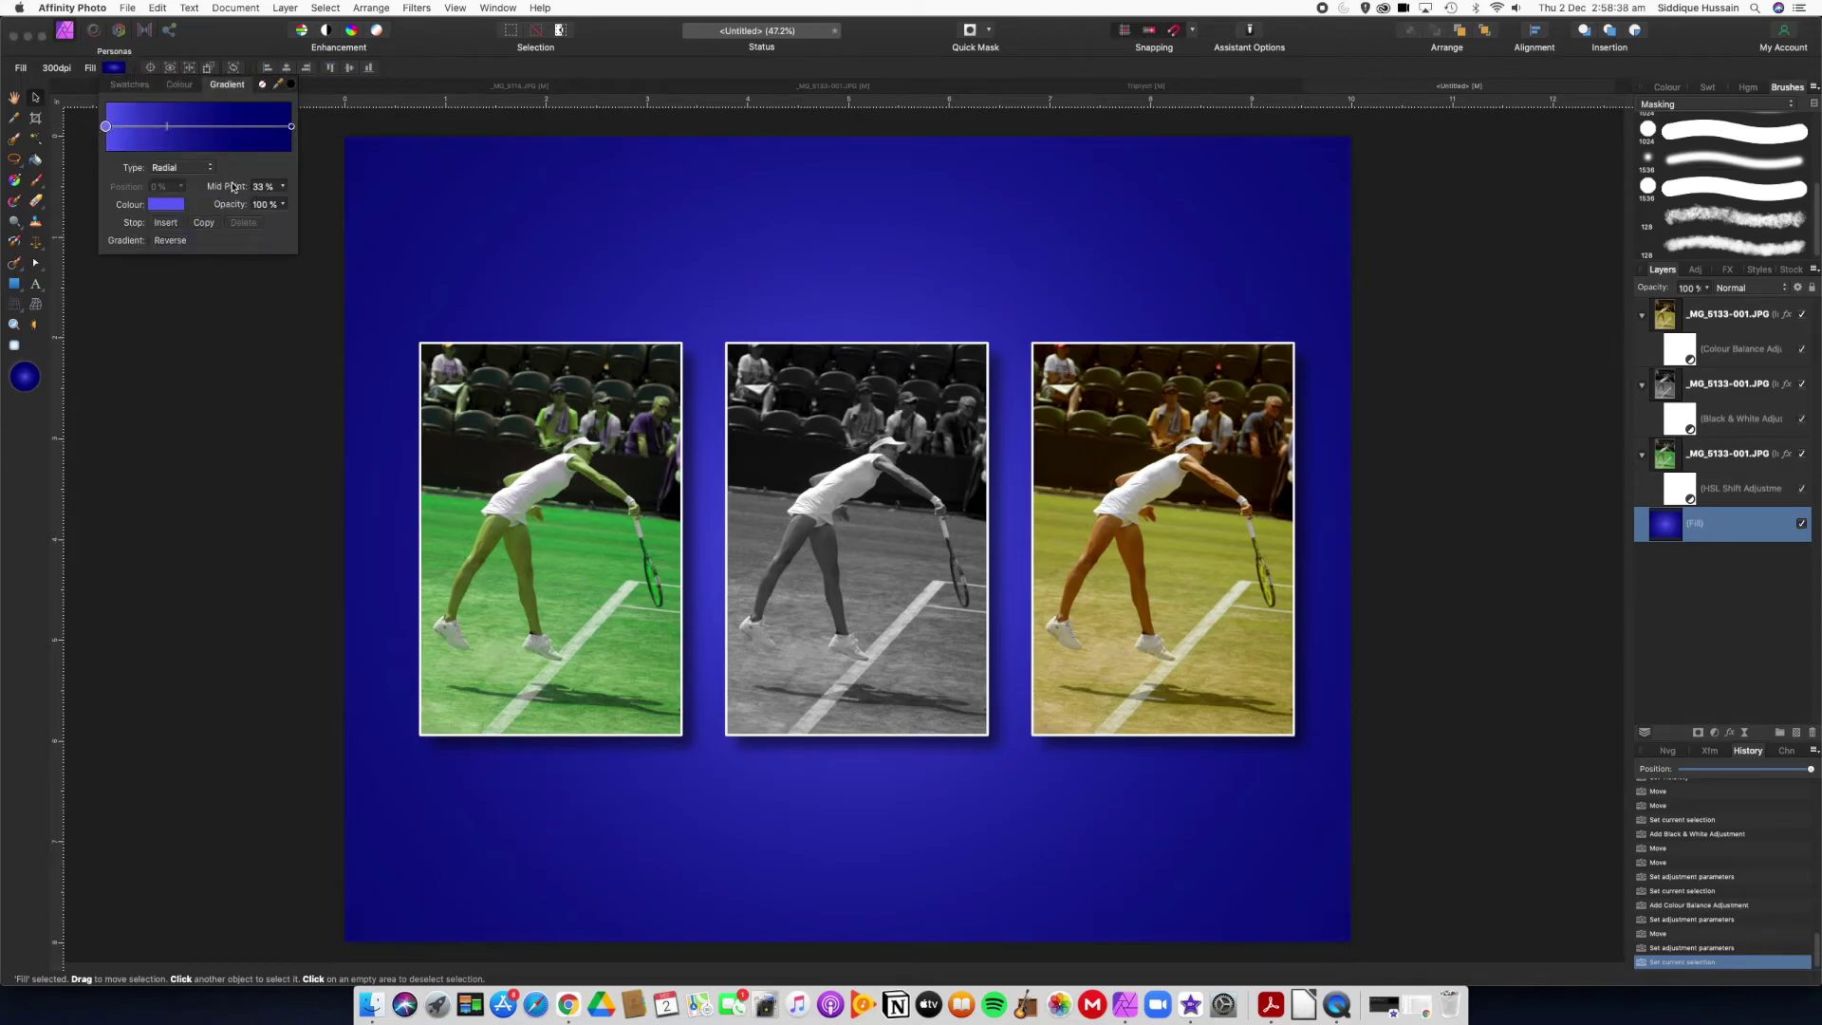
mouse_move(167, 132)
mouse_down()
mouse_move(223, 132)
mouse_move(179, 133)
mouse_up()
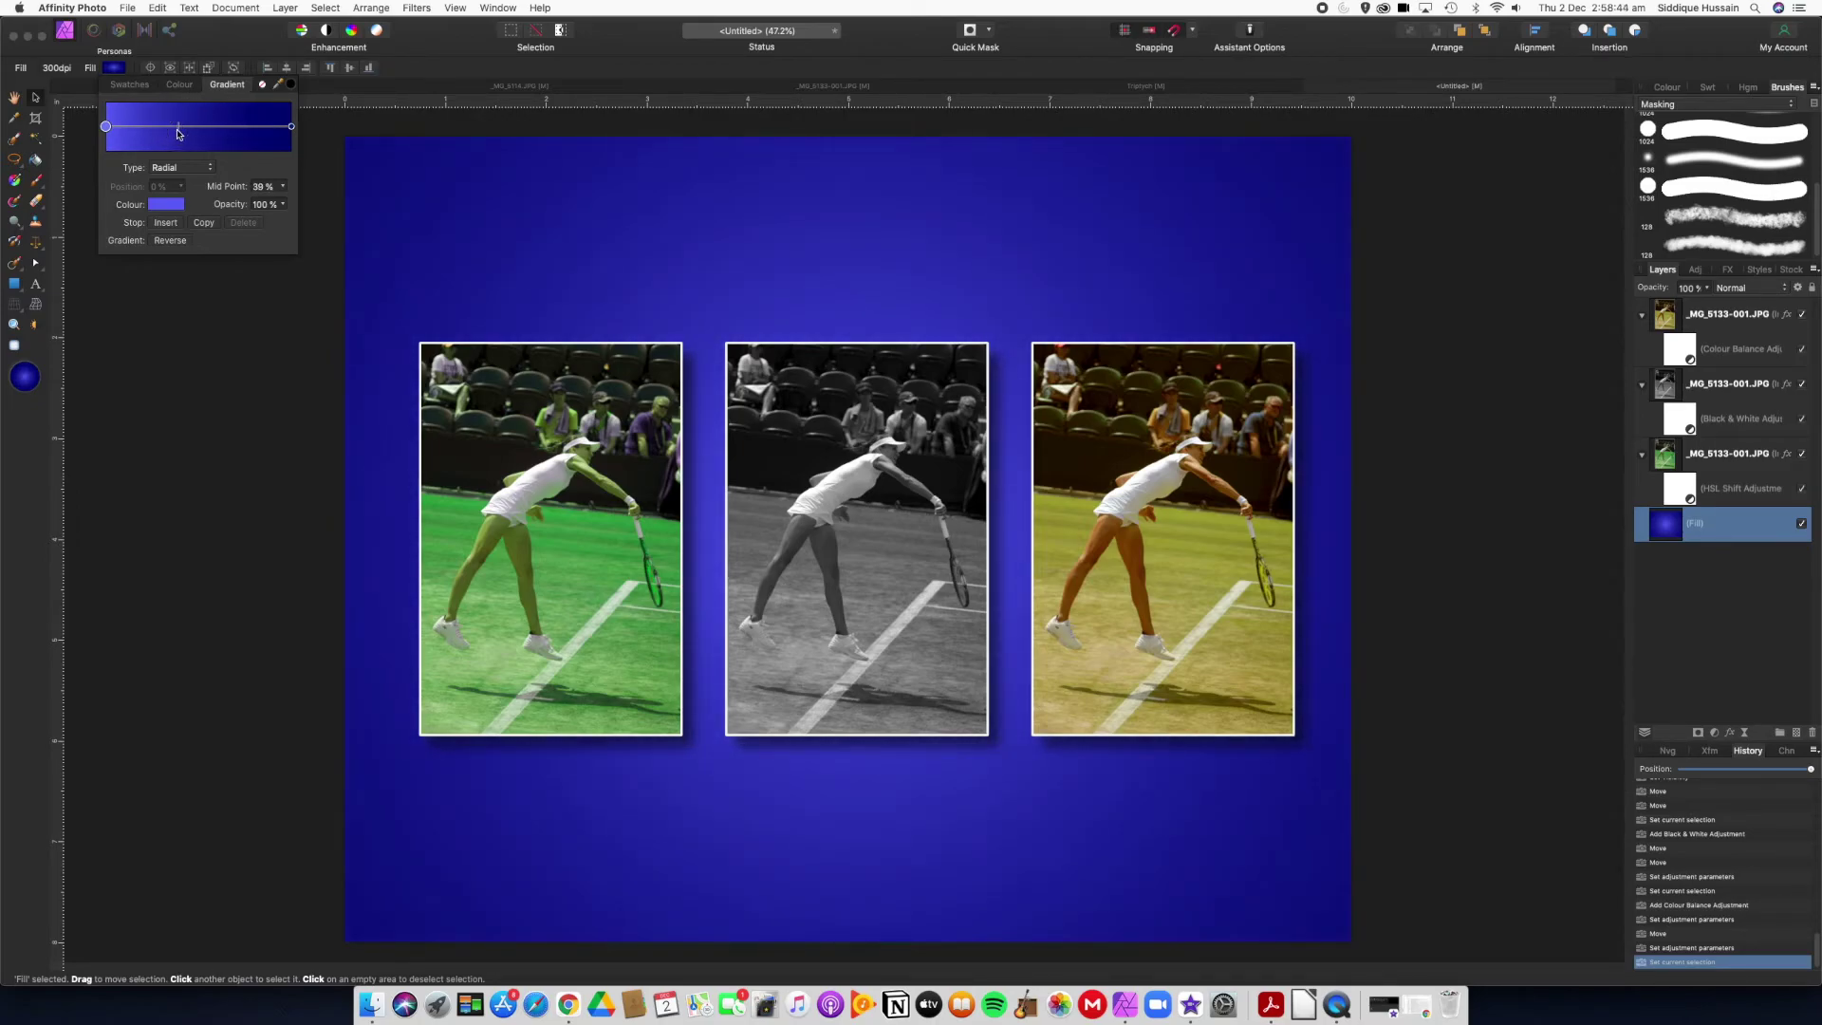
click(251, 38)
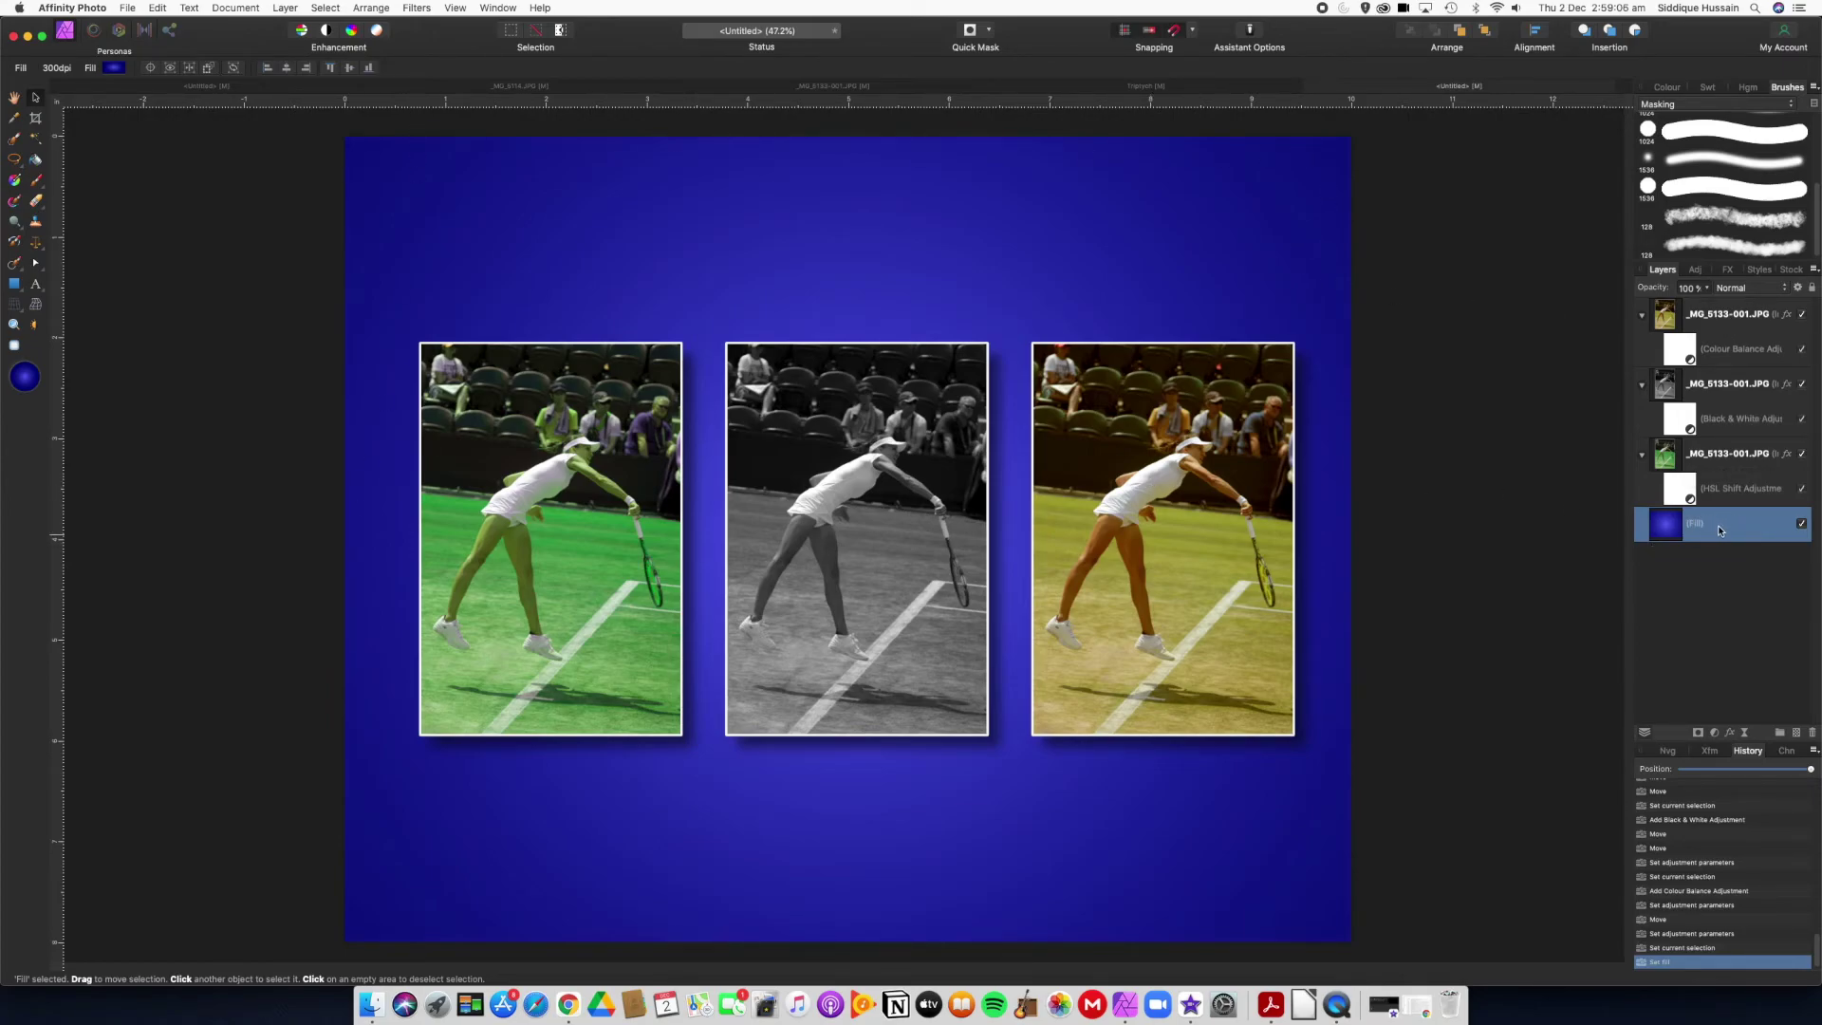
right_click(1702, 314)
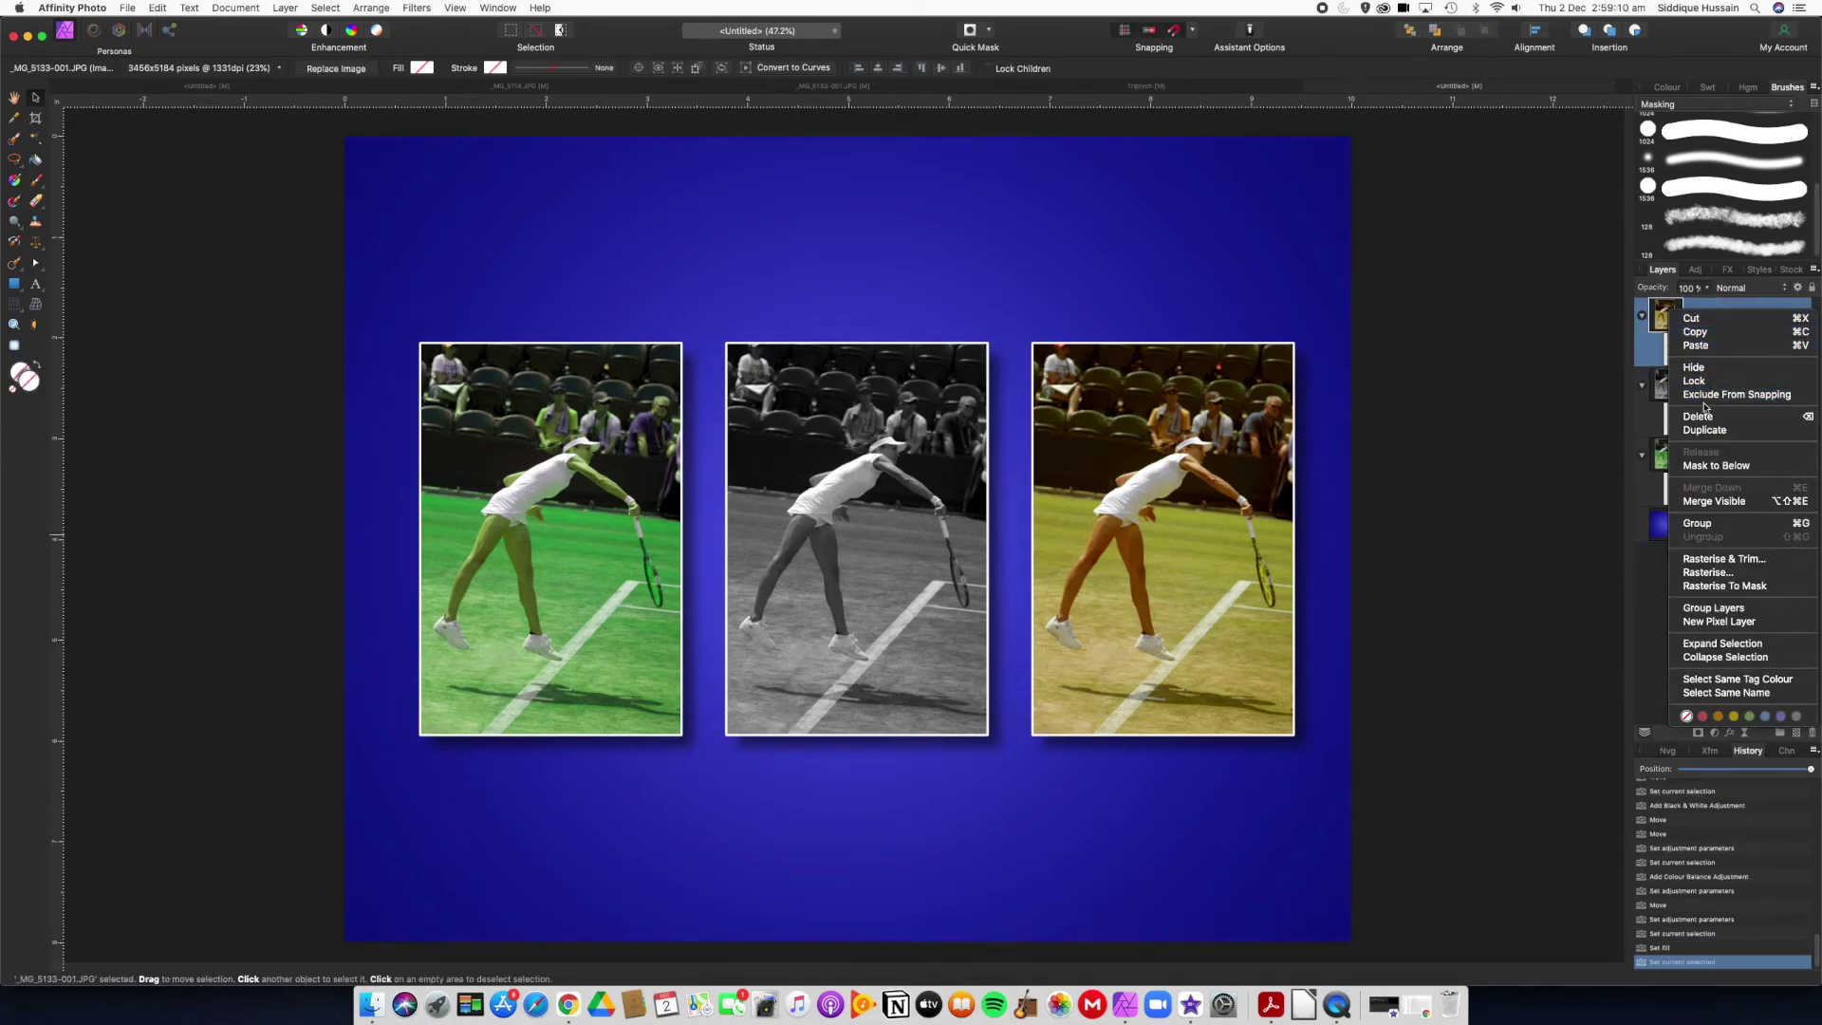
Step: Merge Visible into a new Pixel layer, then toggle its visibility off and on to check it
click(1709, 504)
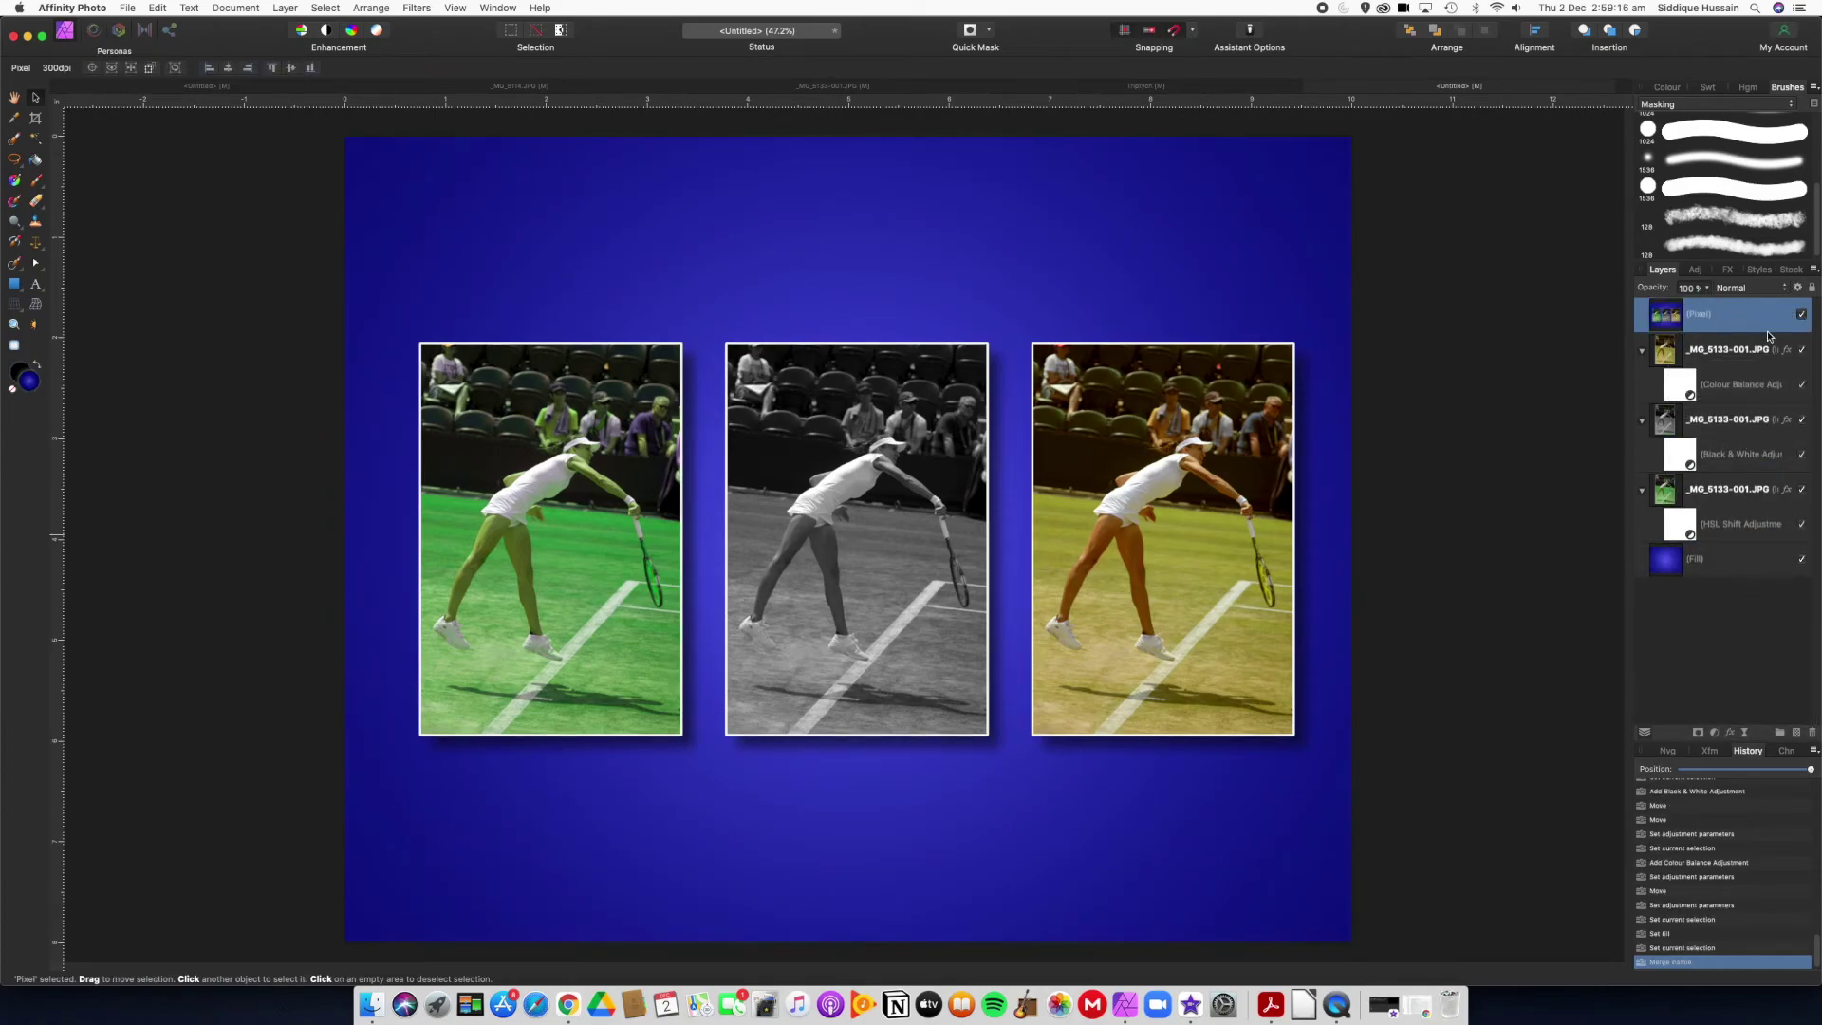
click(1802, 315)
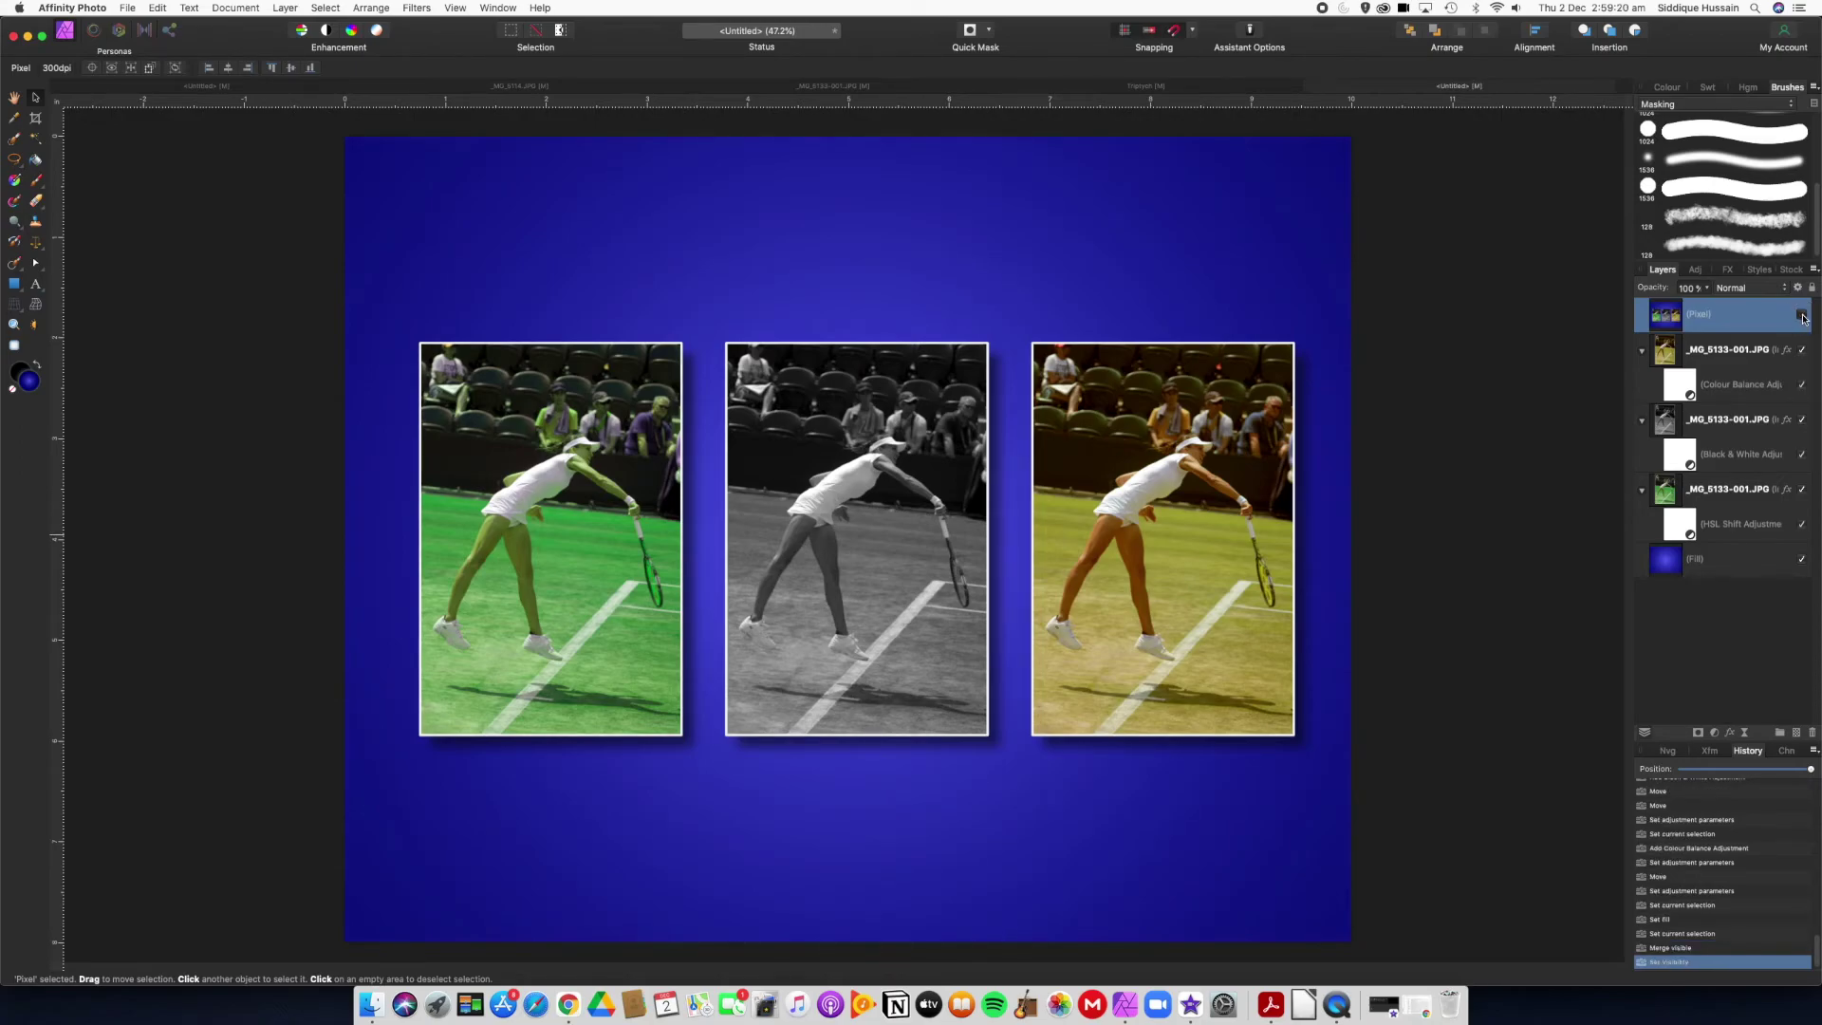
click(1802, 317)
Step: Enable an Outline on the merged layer with a 22.2 px radius aligned Inside
click(1727, 272)
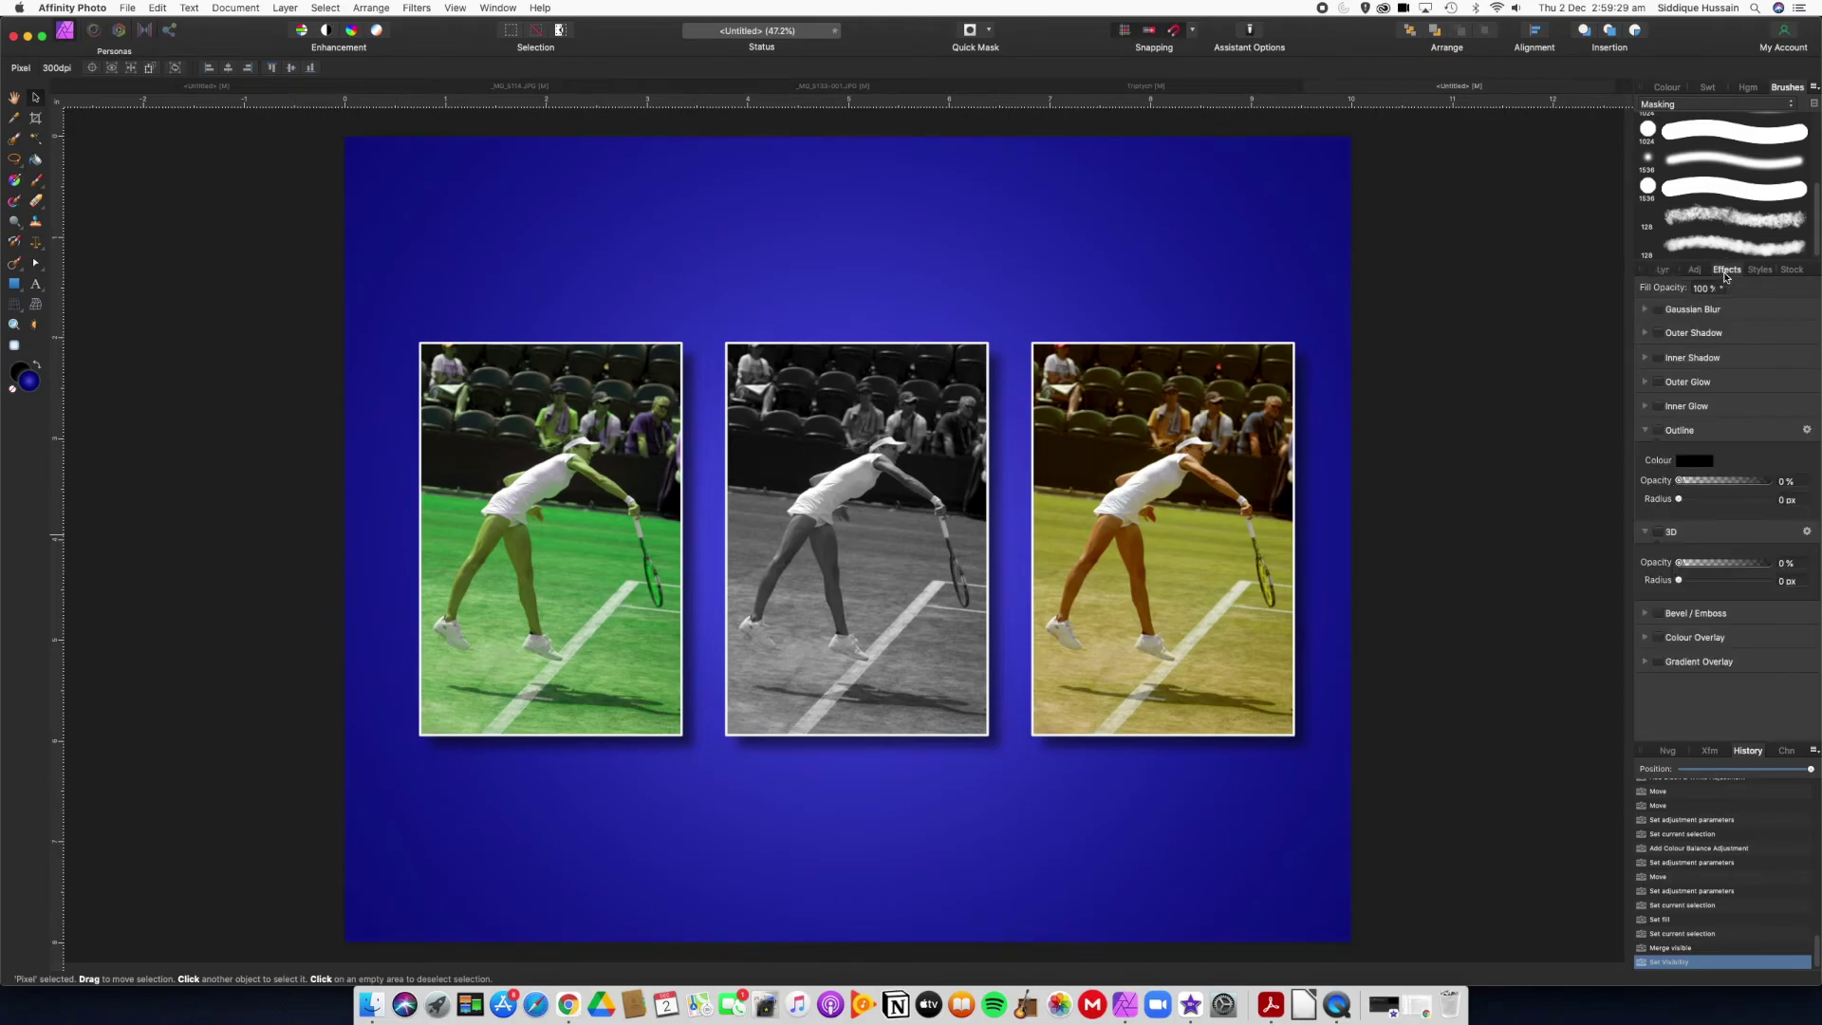
click(1658, 430)
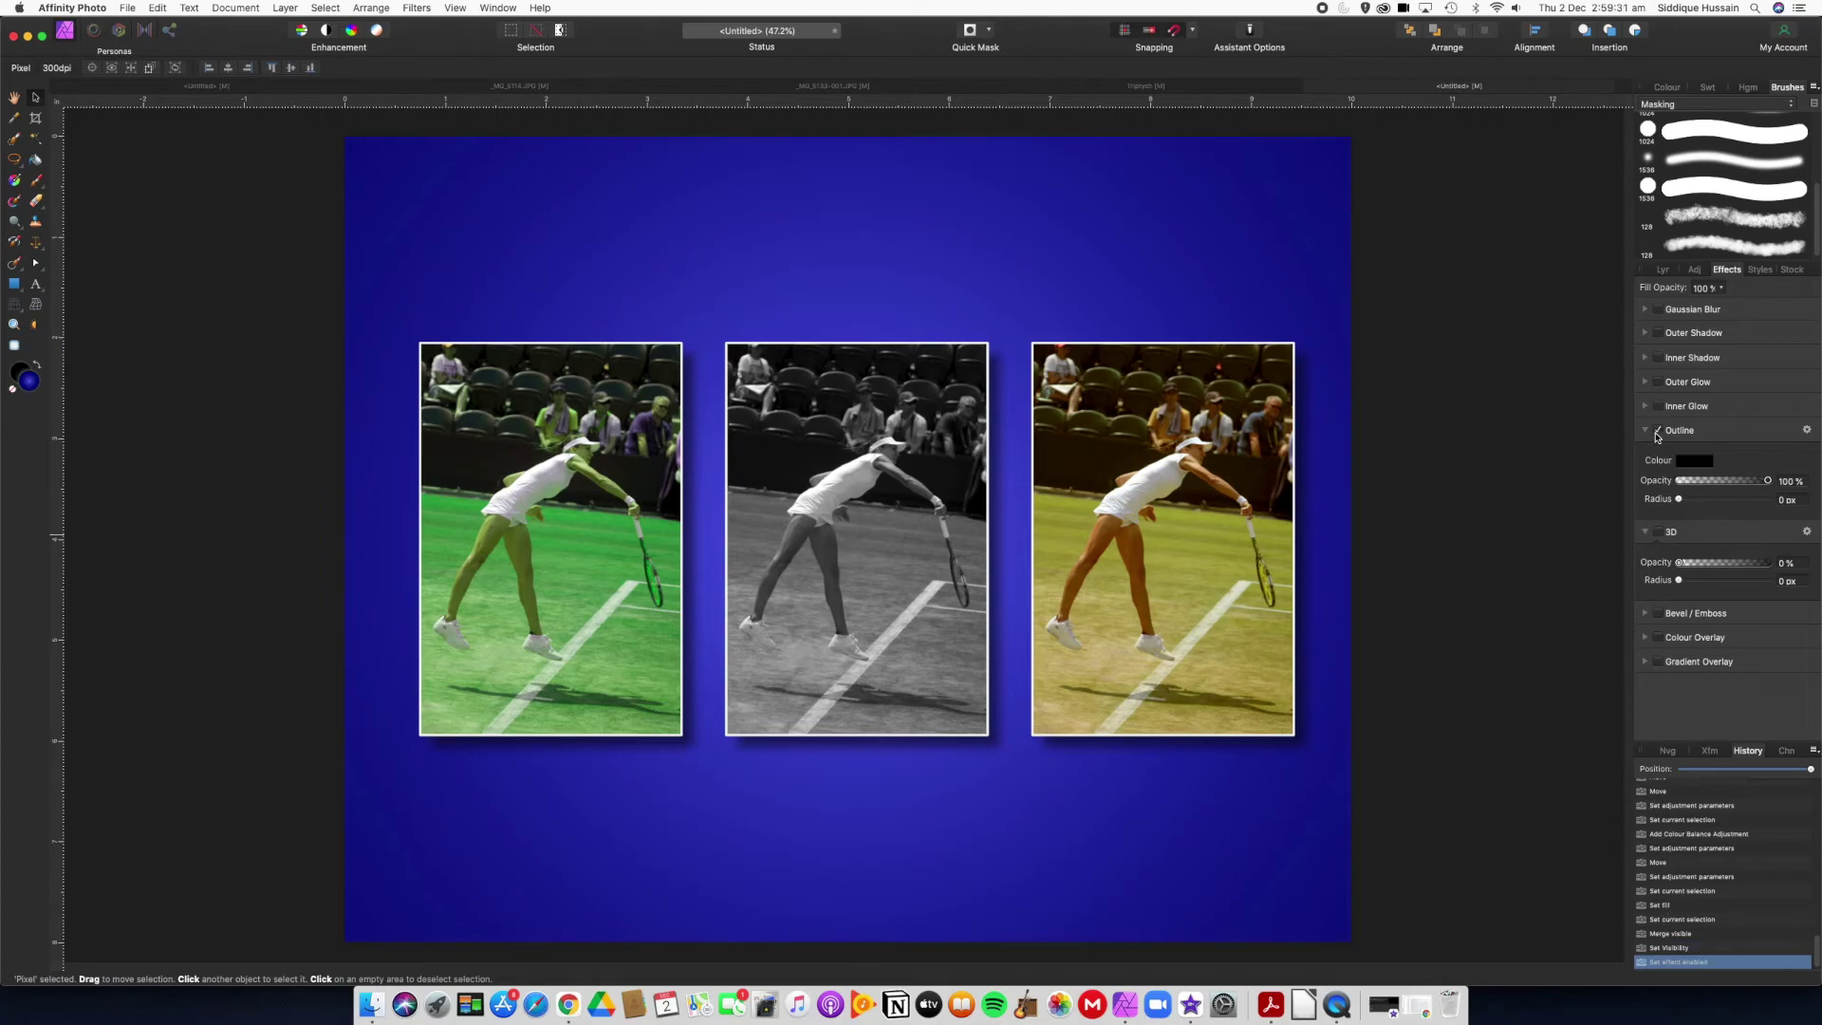
click(1807, 430)
drag(1423, 277, 1485, 184)
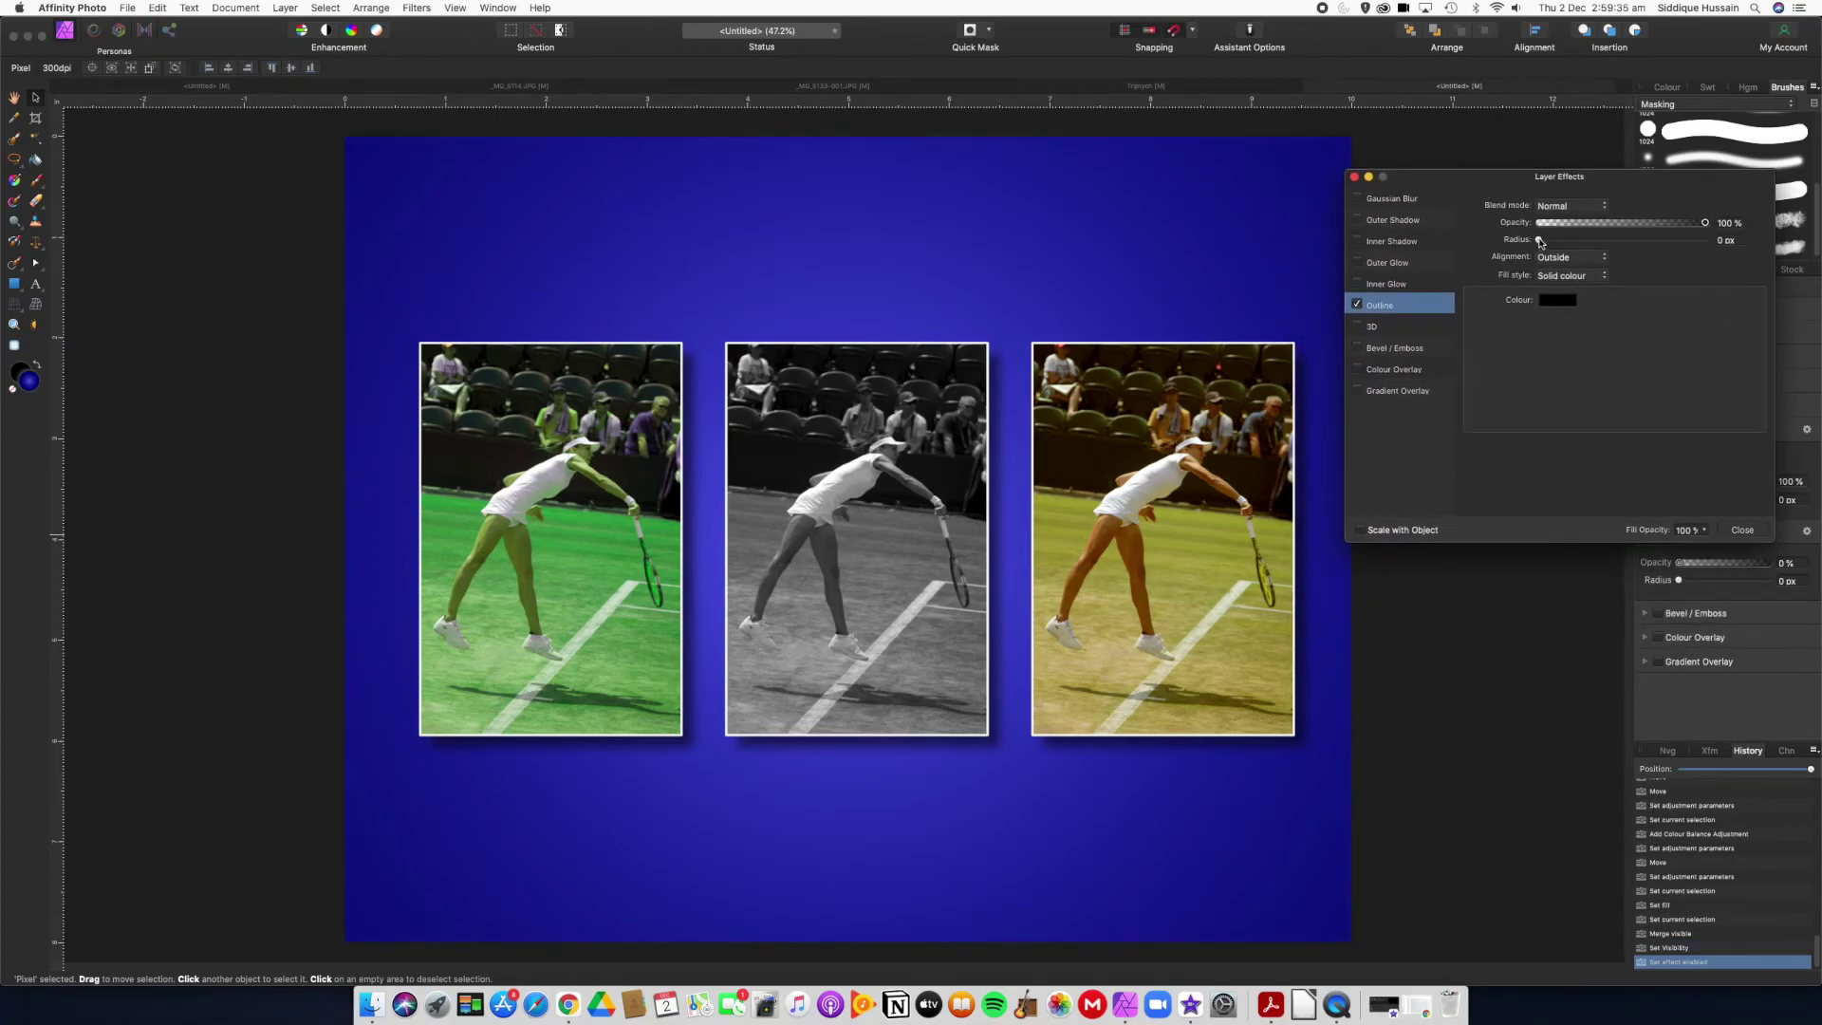
drag(1540, 241, 1634, 240)
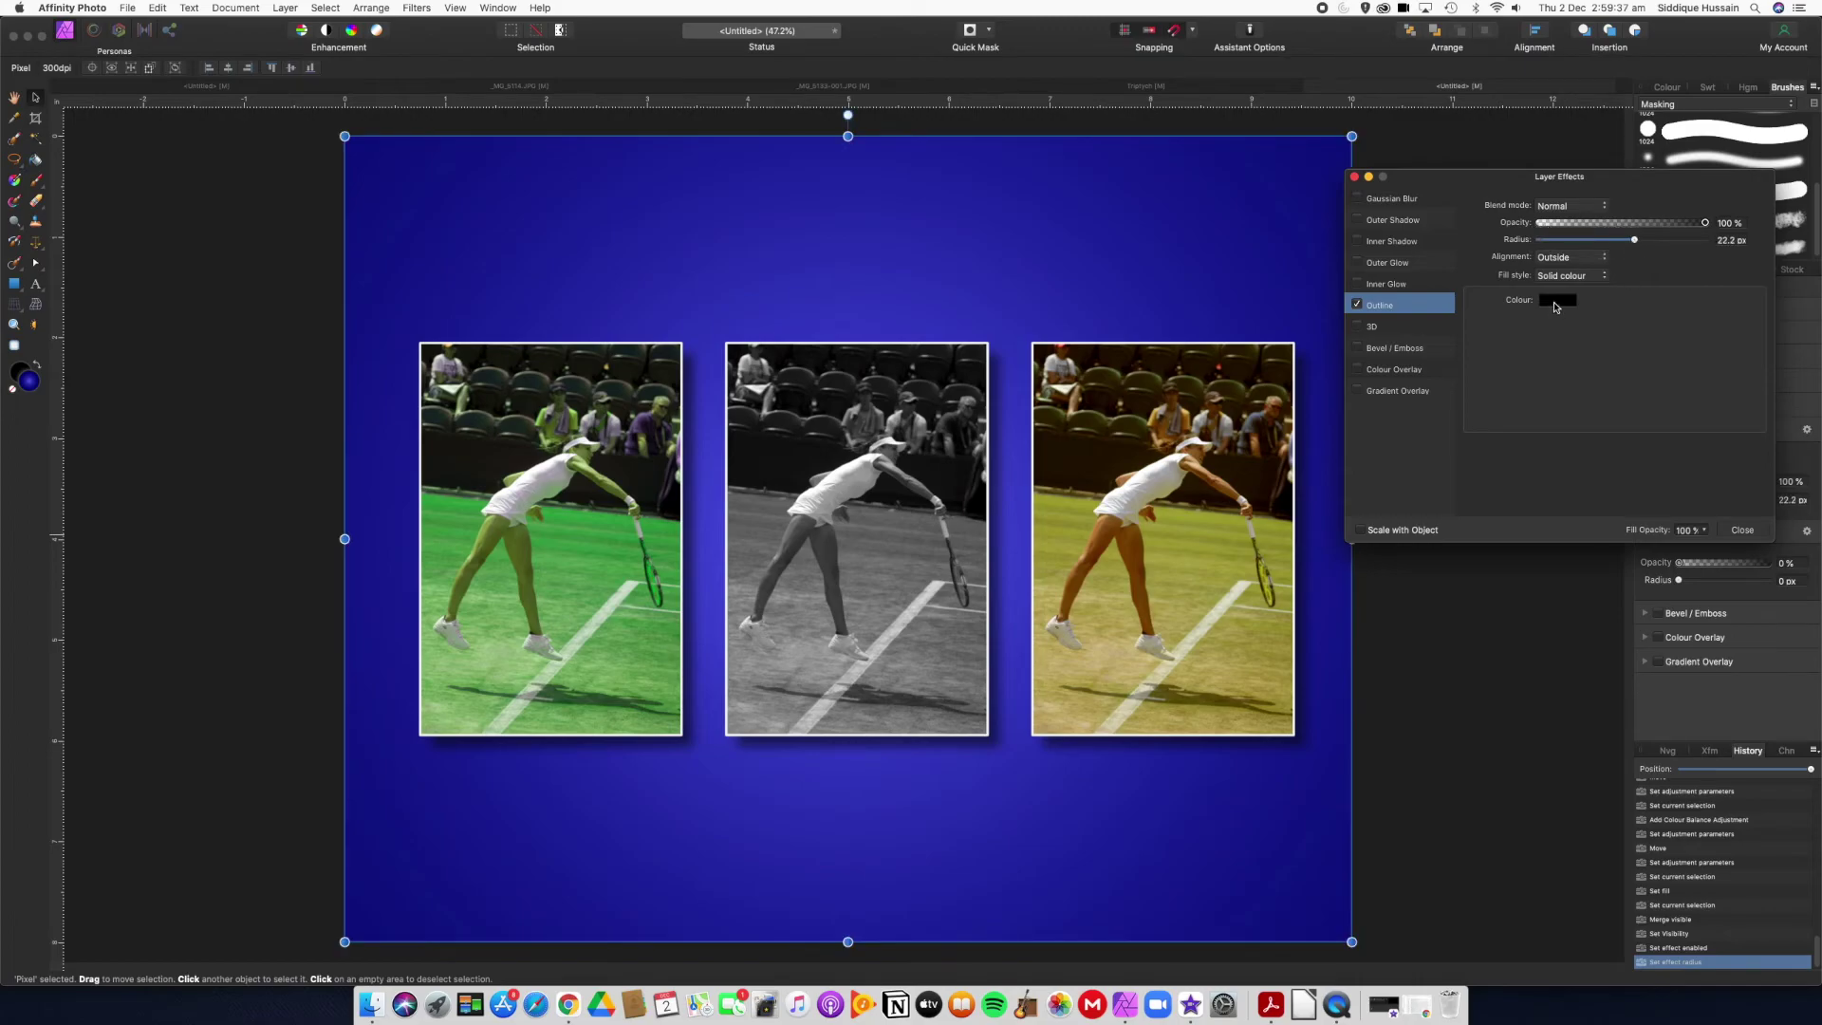
click(1566, 258)
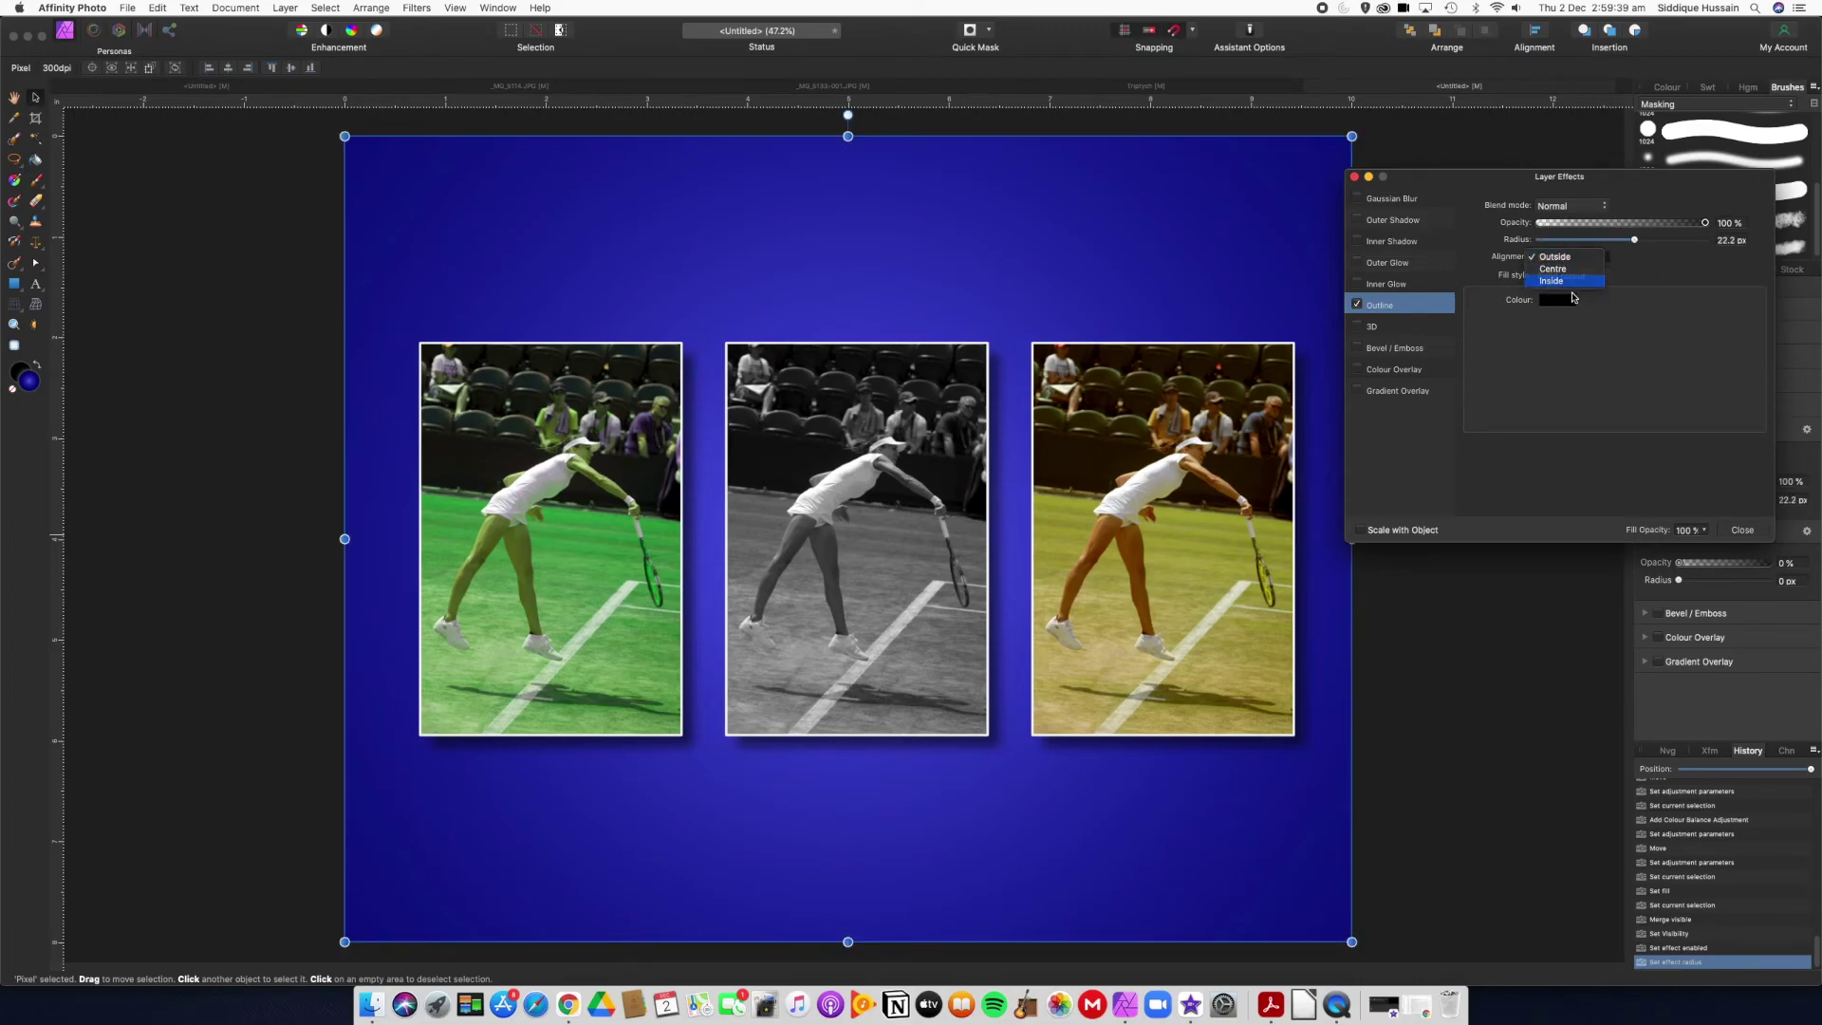
click(1557, 281)
Step: Set the outline colour to purple
click(1555, 300)
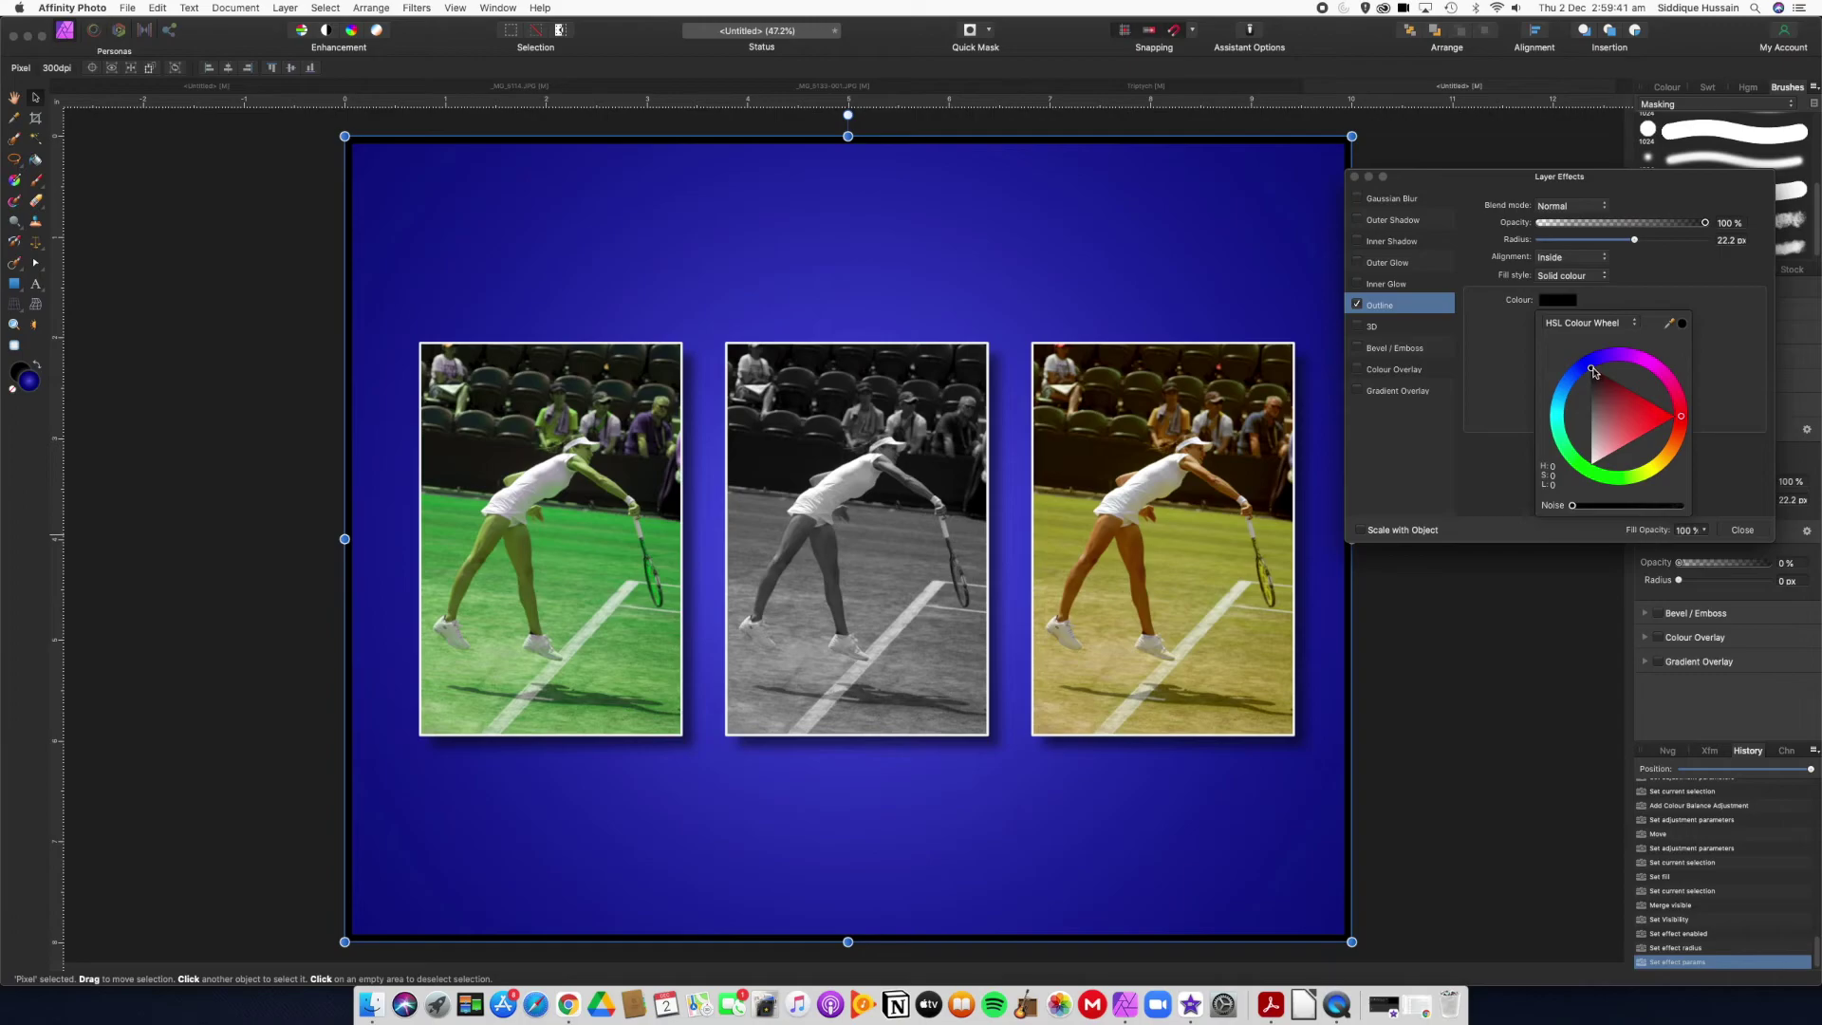
click(1681, 416)
mouse_move(1681, 415)
mouse_down()
mouse_move(1601, 367)
mouse_move(1600, 403)
mouse_move(1622, 415)
mouse_up()
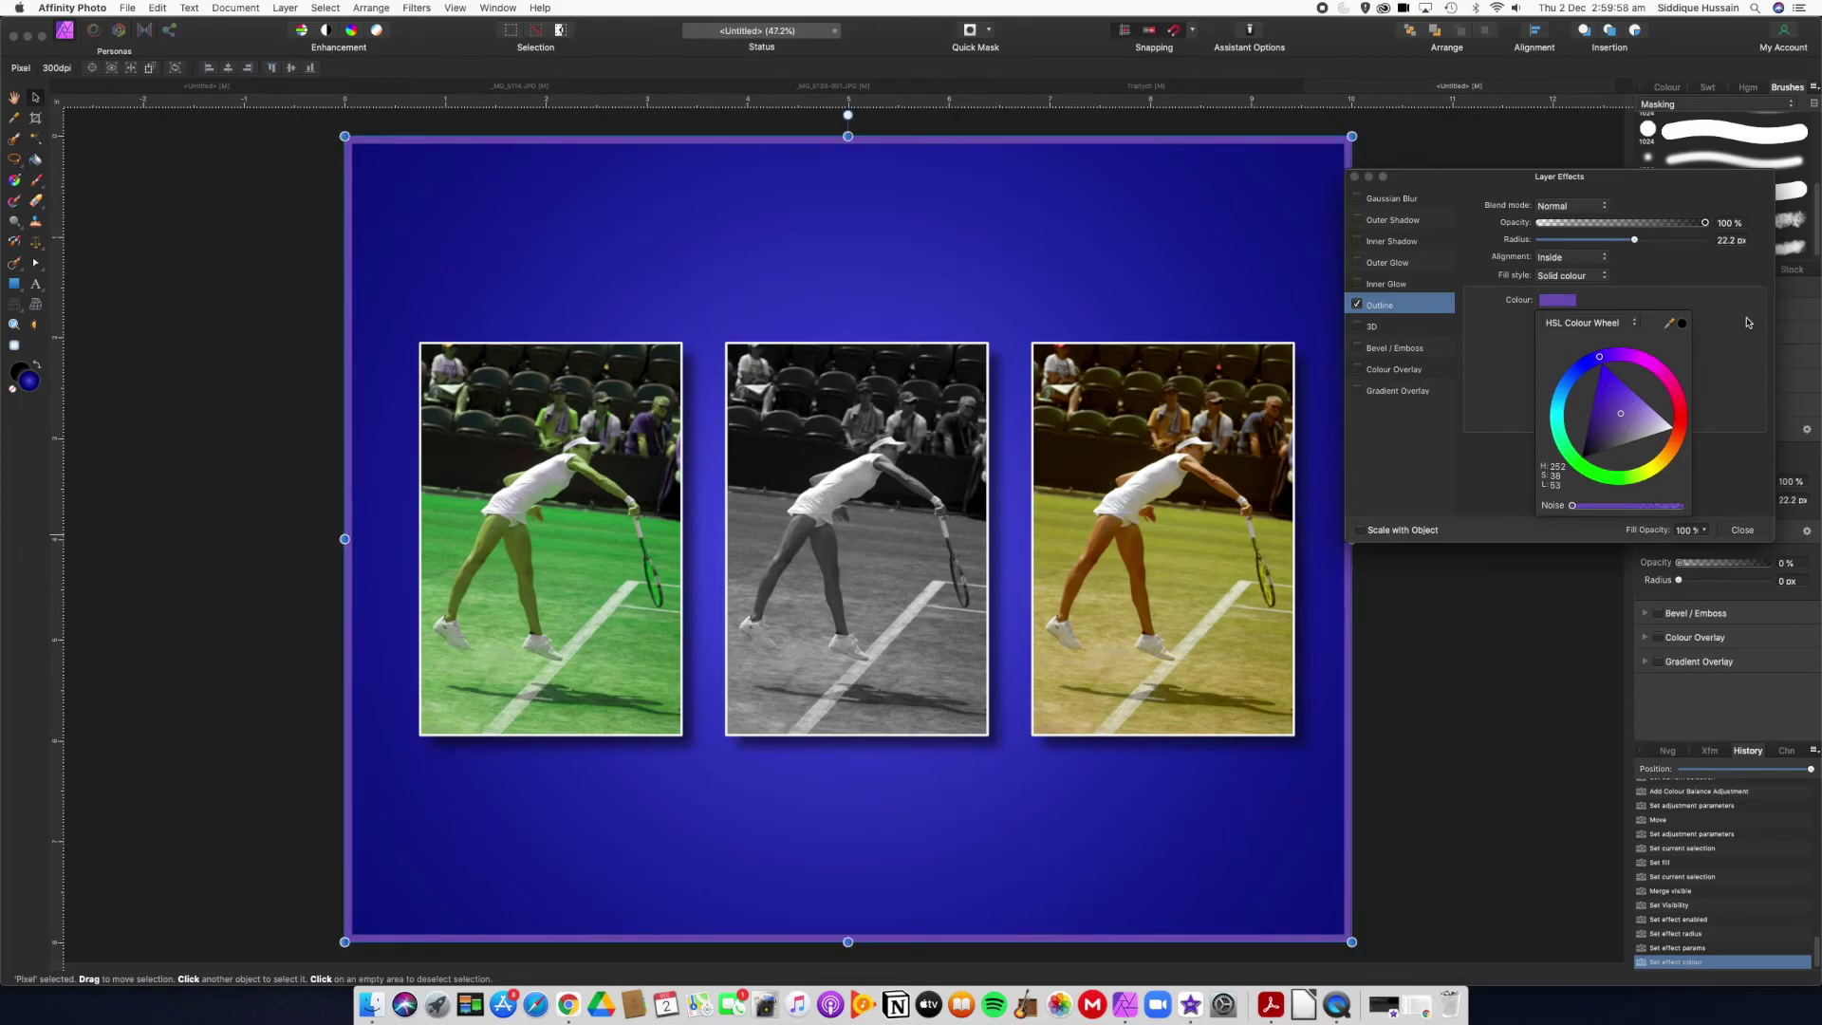
click(1355, 177)
click(1495, 288)
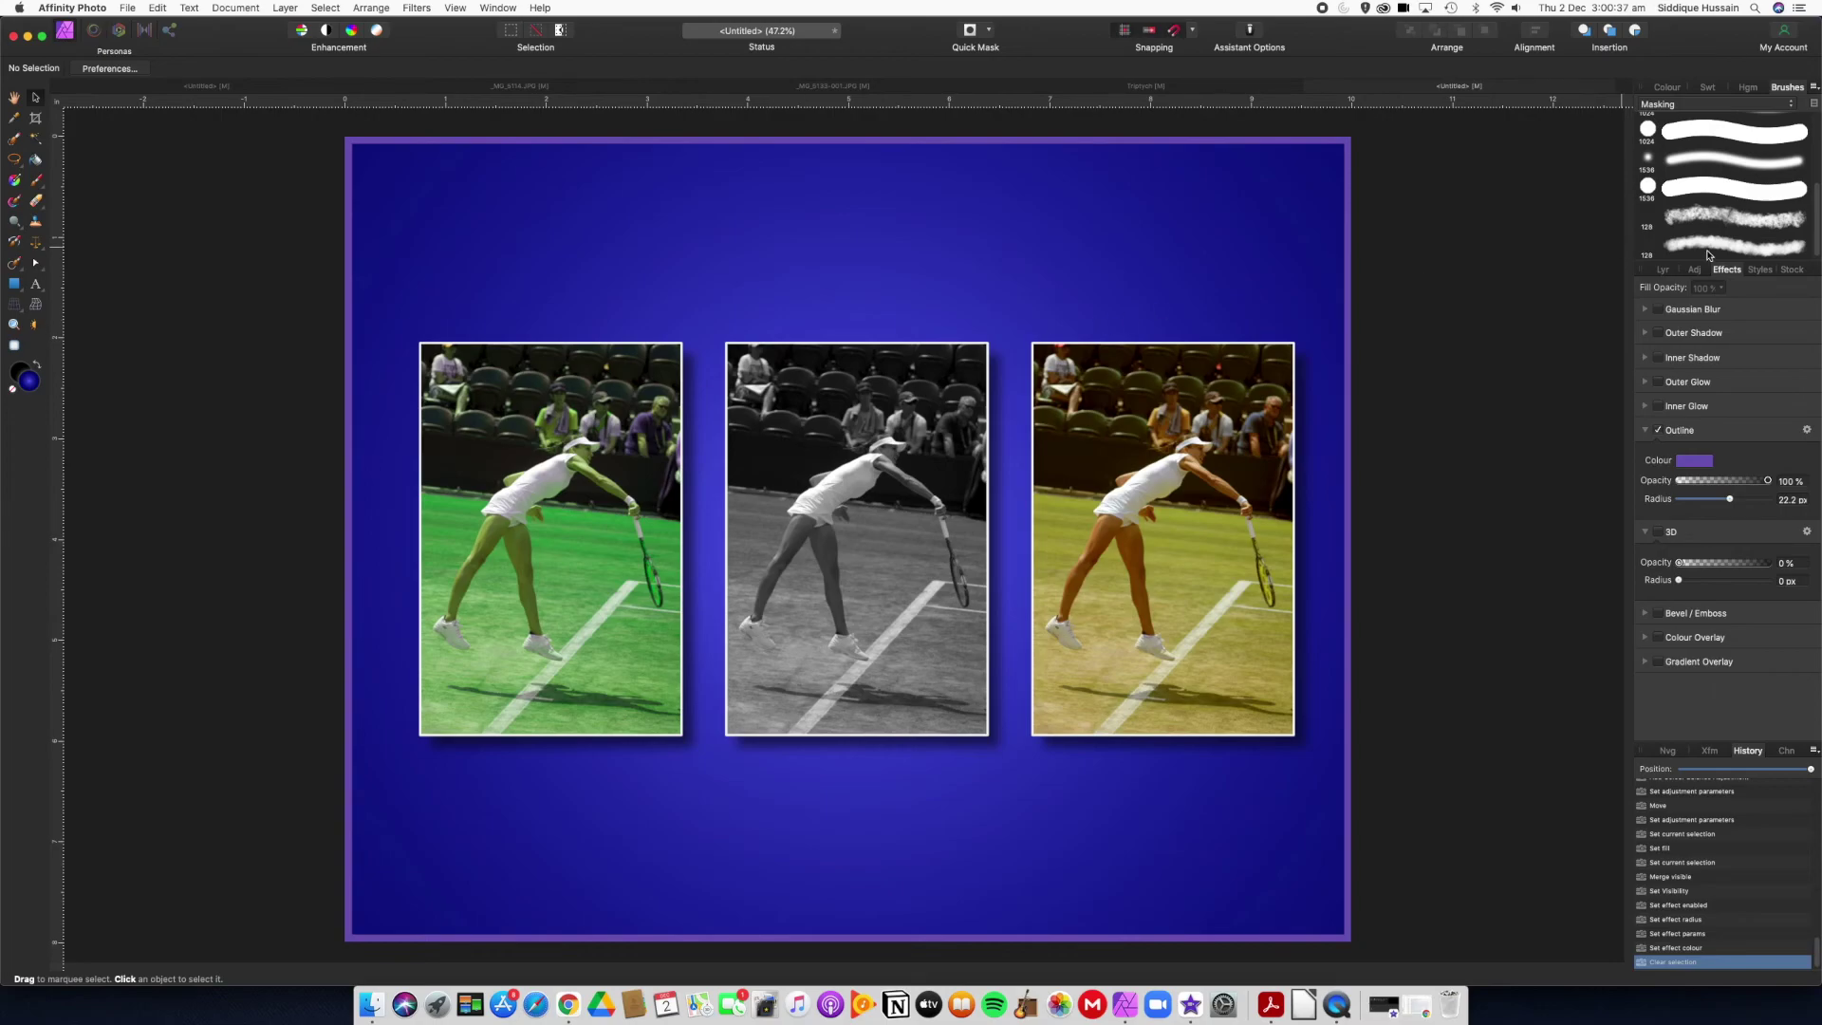
Step: Export the triptych as a best-quality JPEG named 'Triptych V2' in the Wimbledon 2018 folder
click(1663, 269)
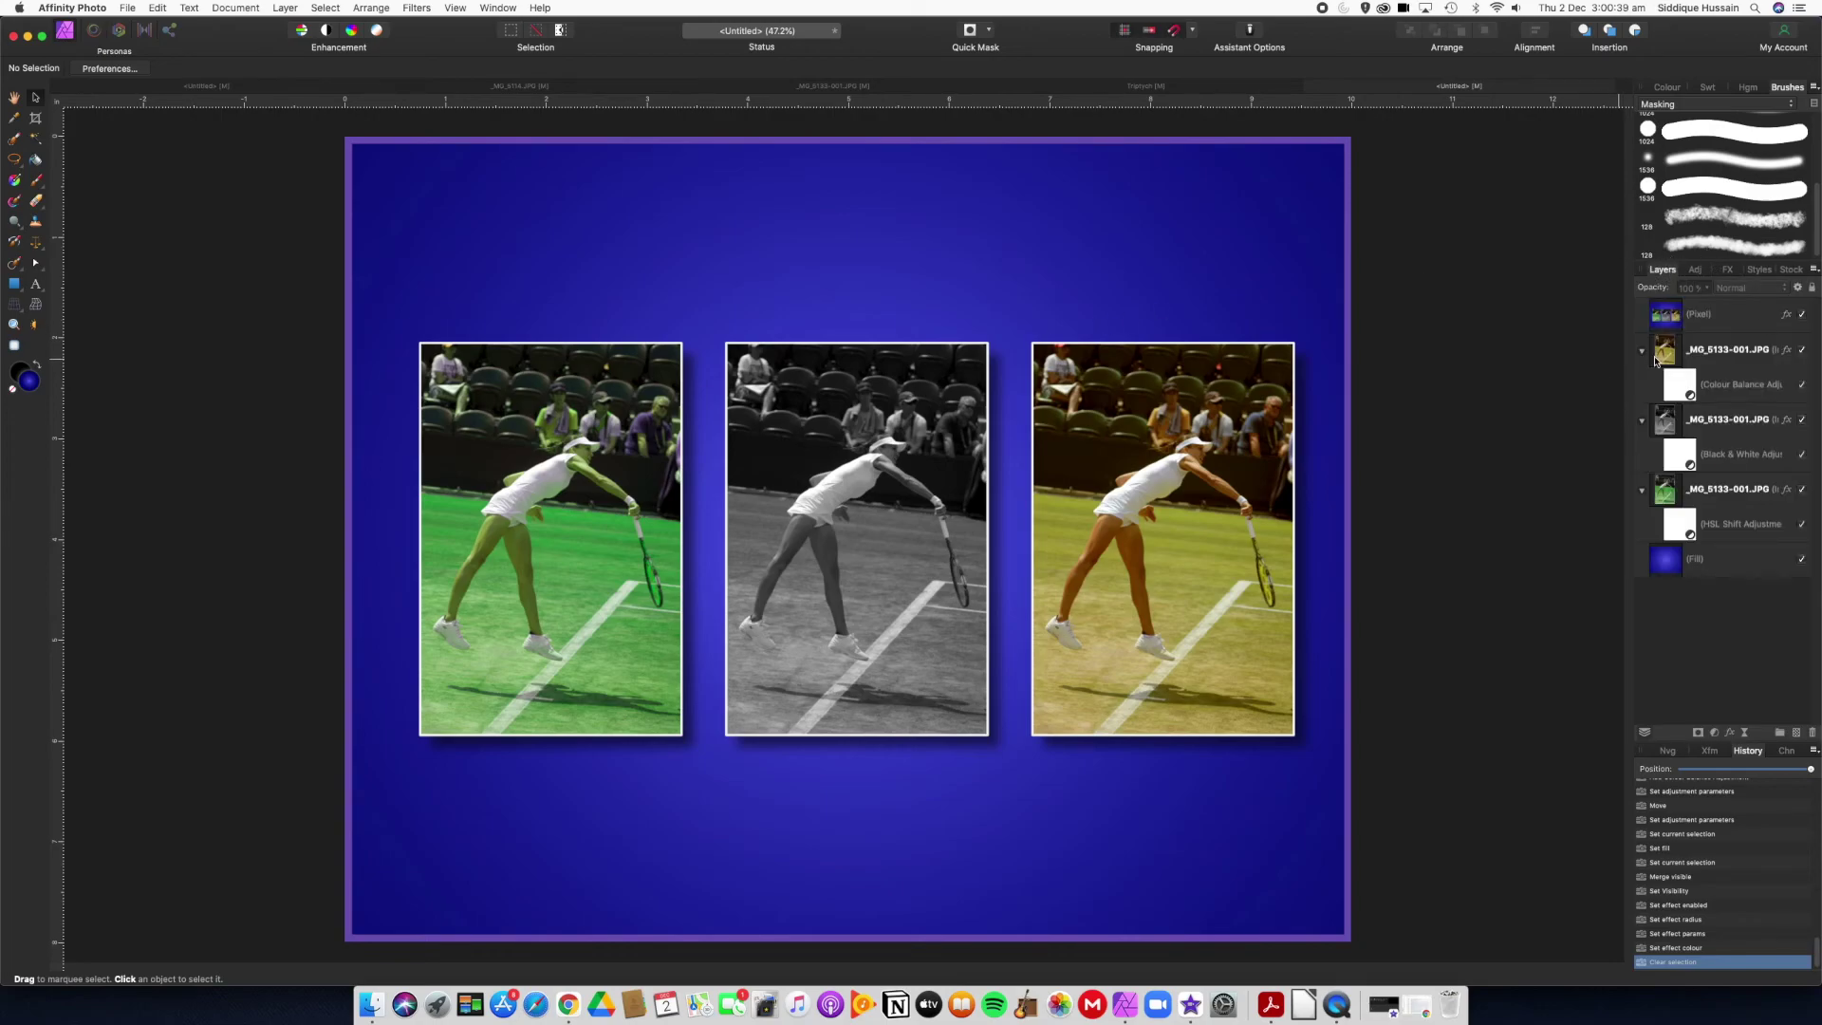
click(127, 10)
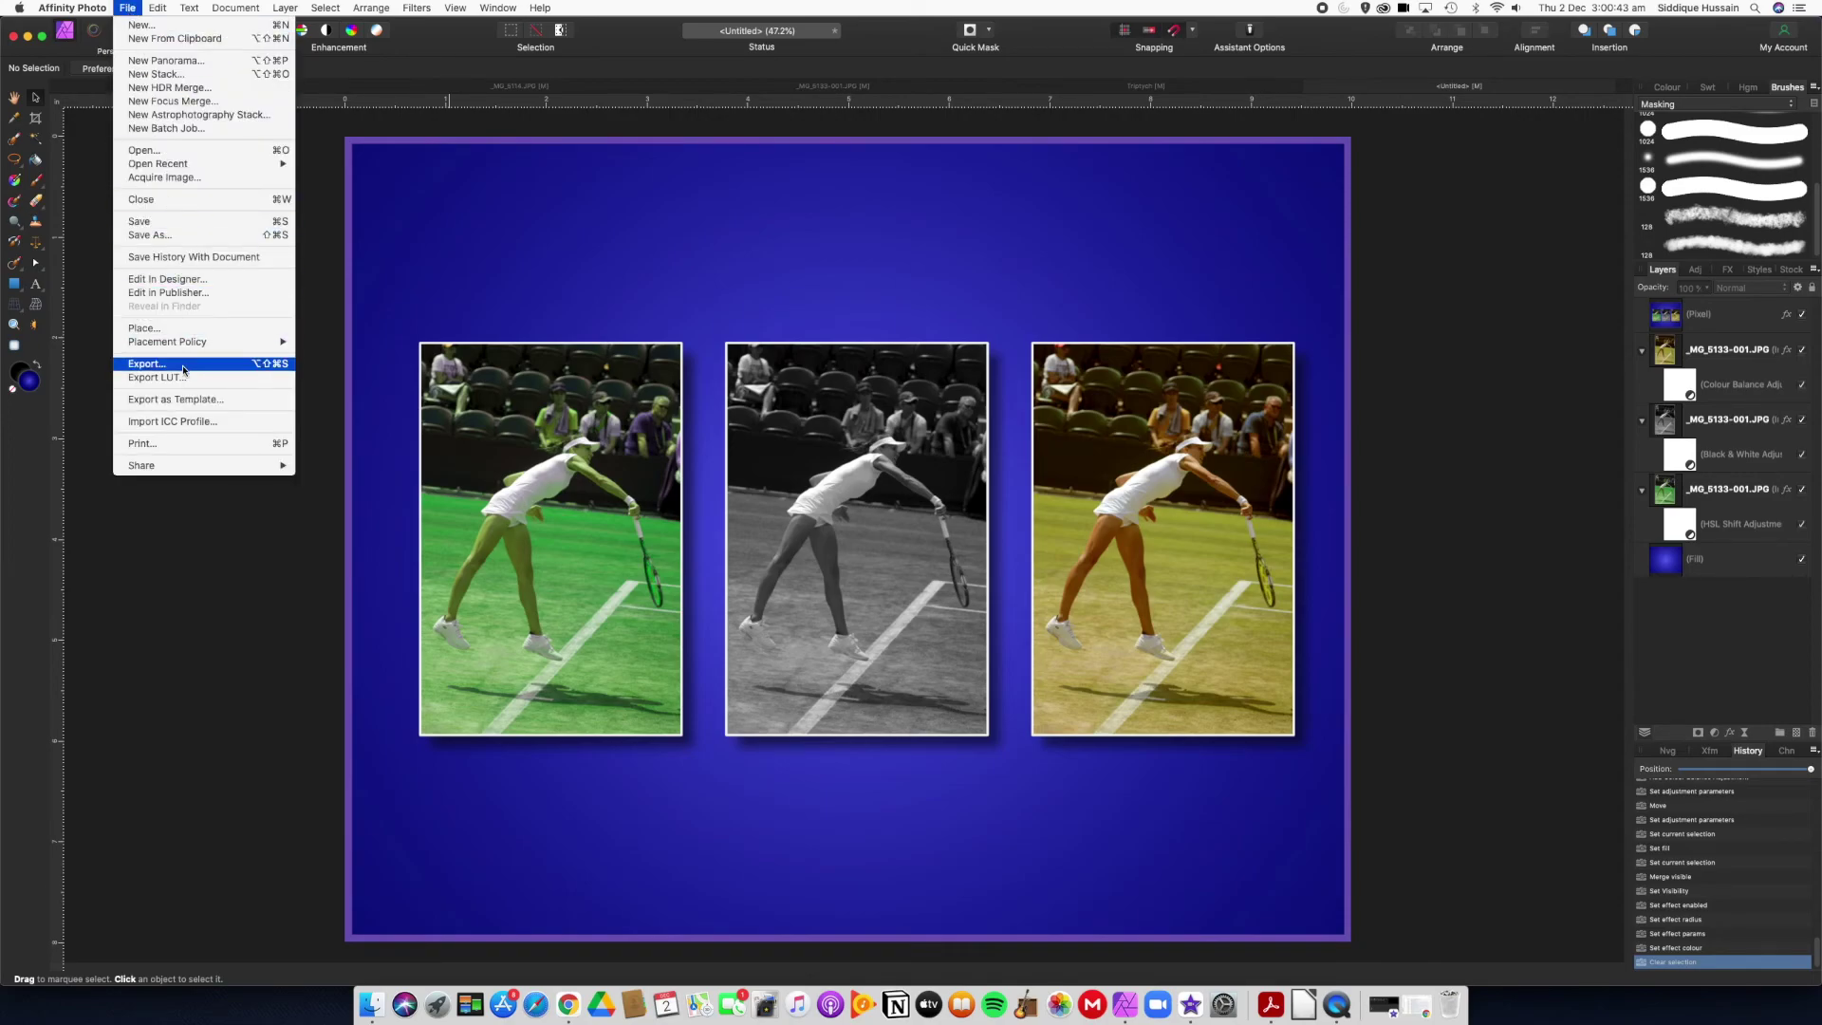
click(401, 376)
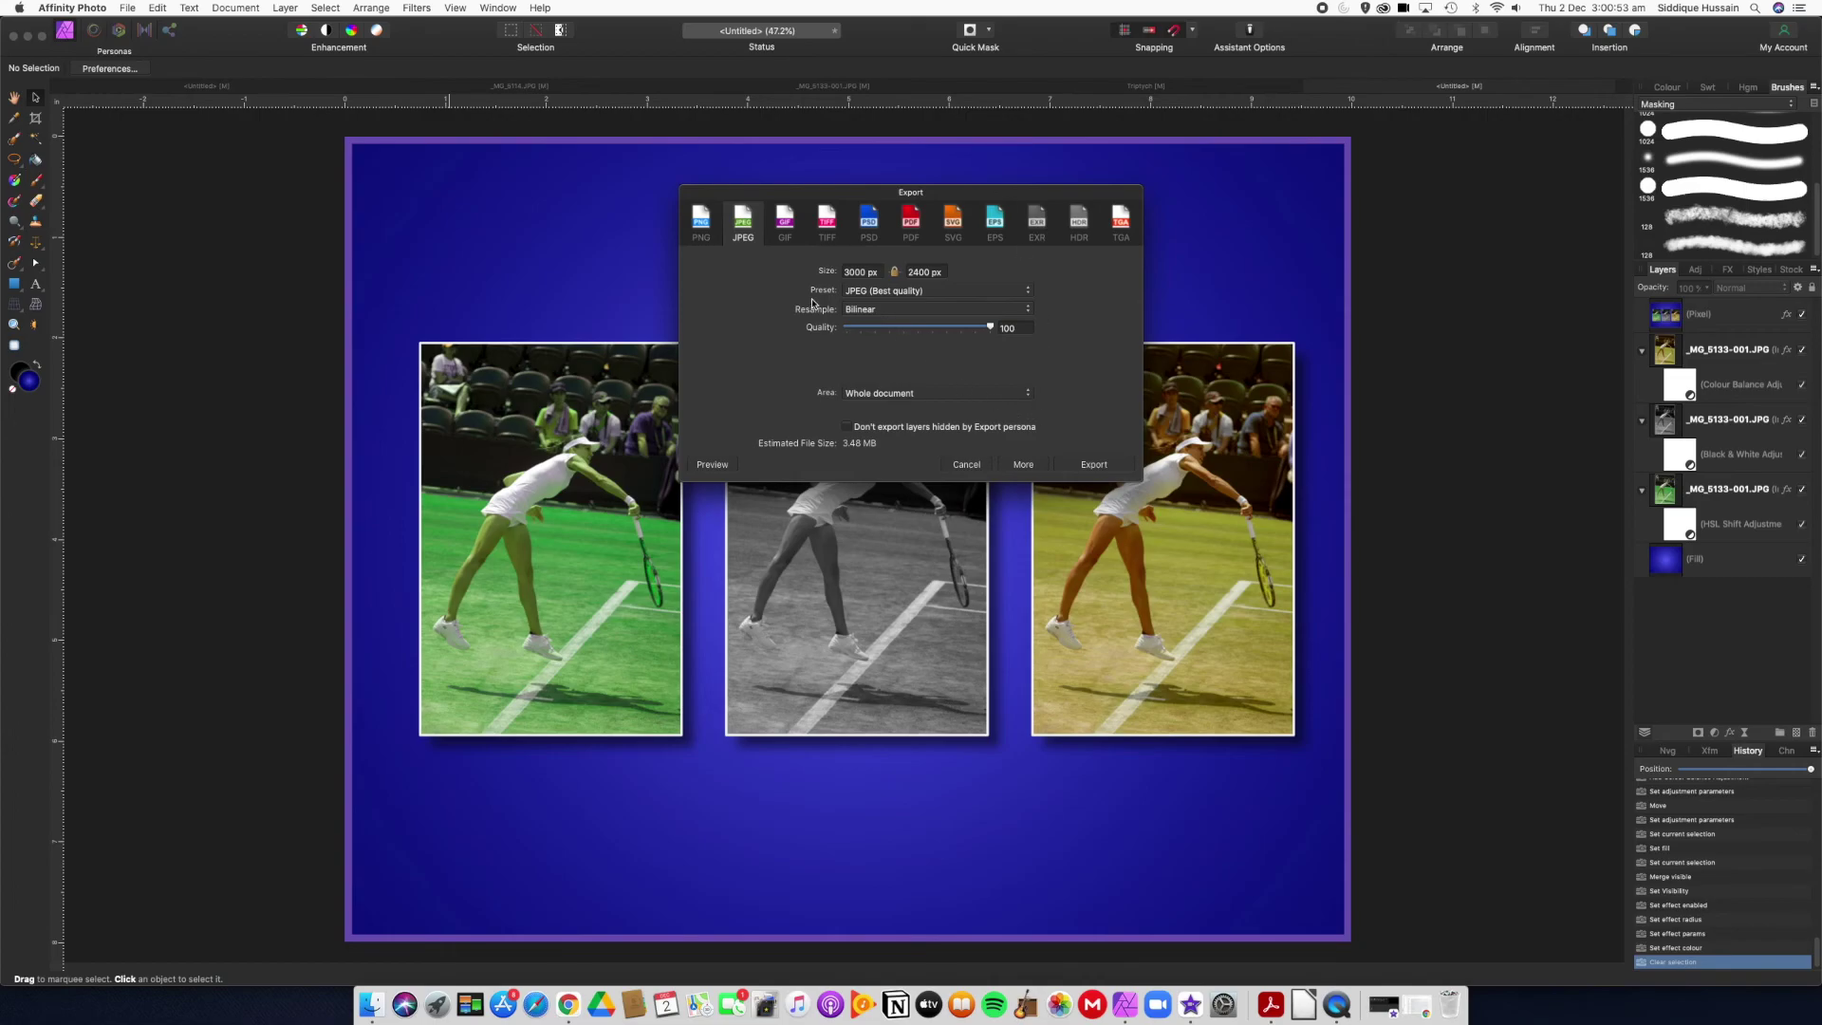
click(1092, 465)
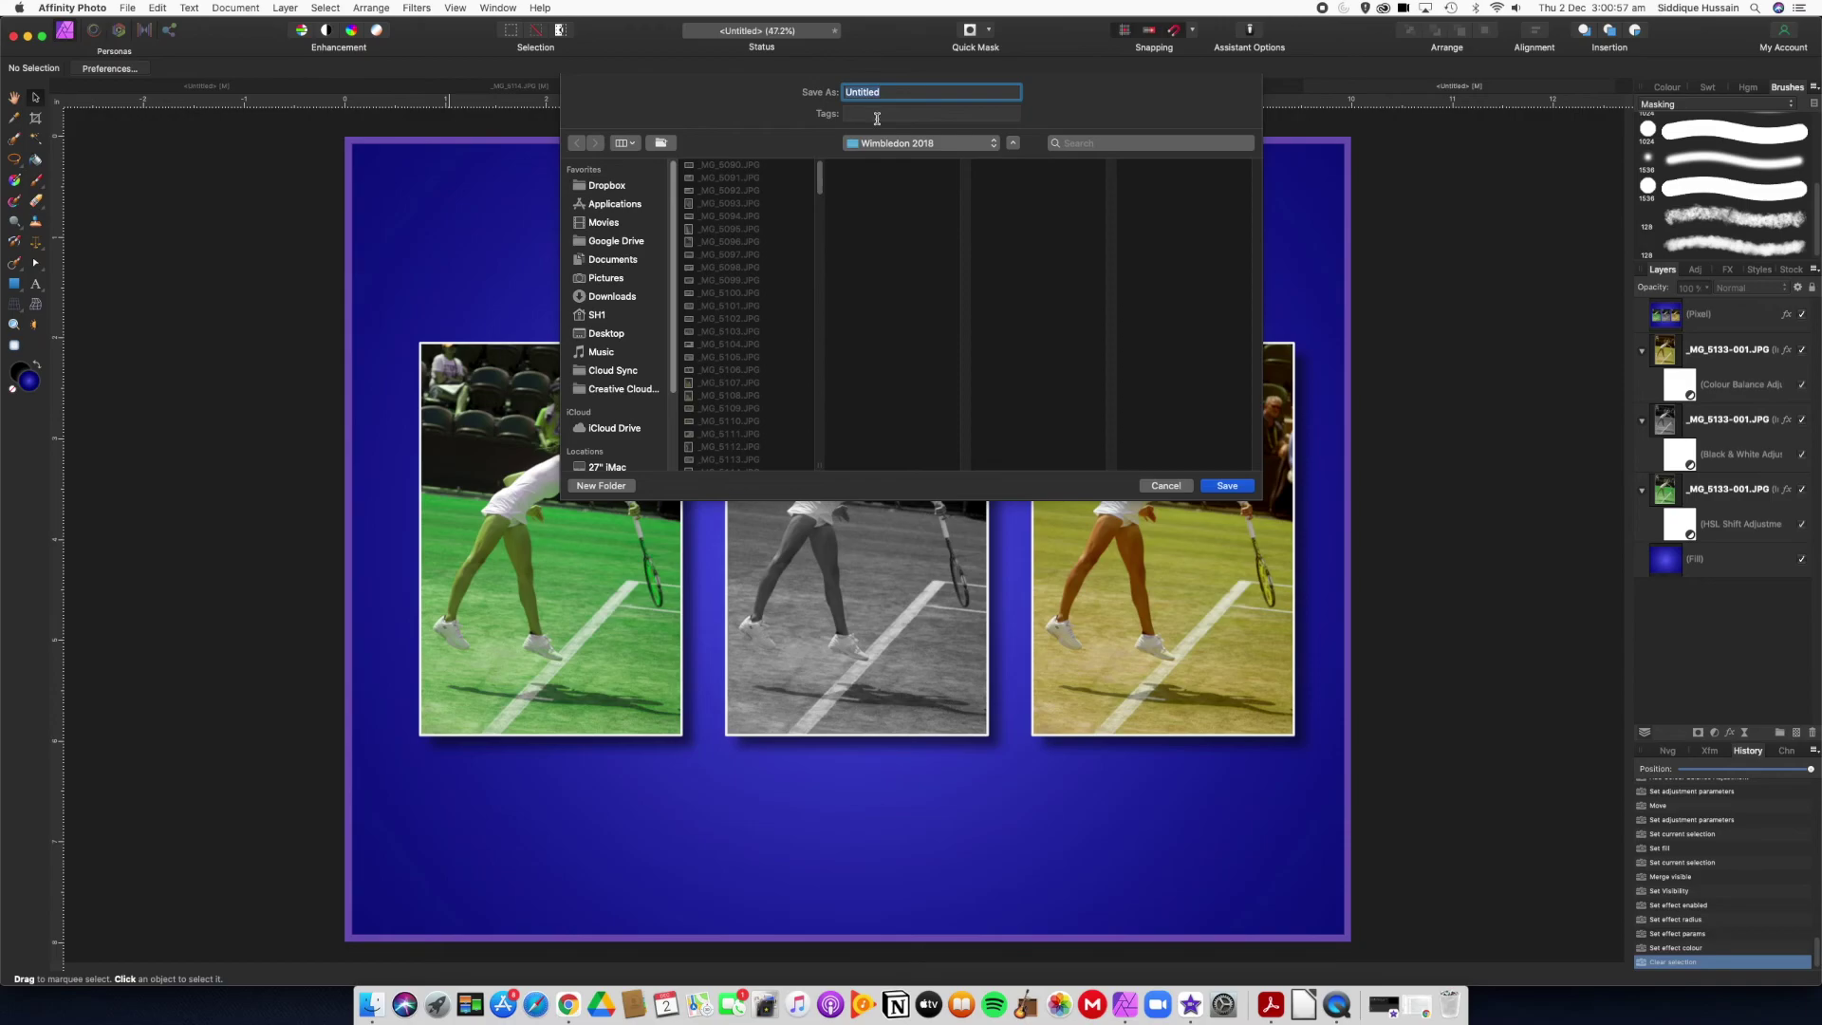
key(BackSpace)
text(Triptych V2)
click(1226, 486)
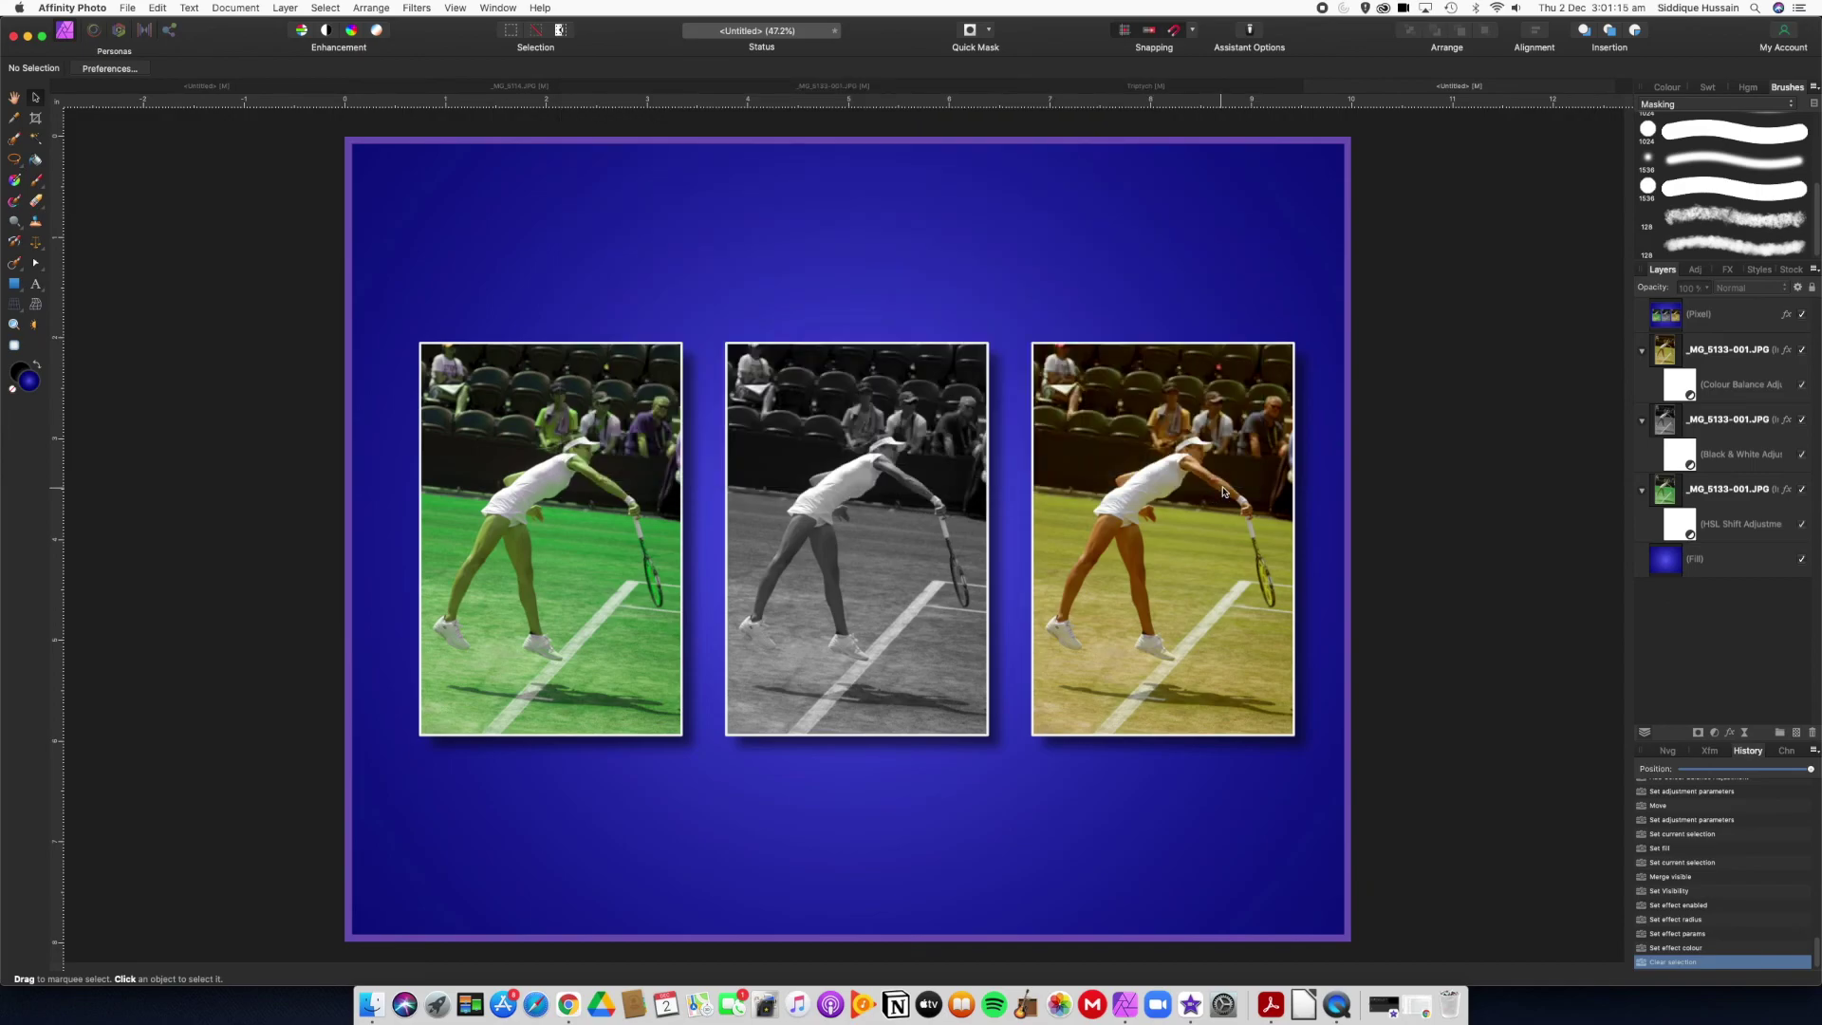